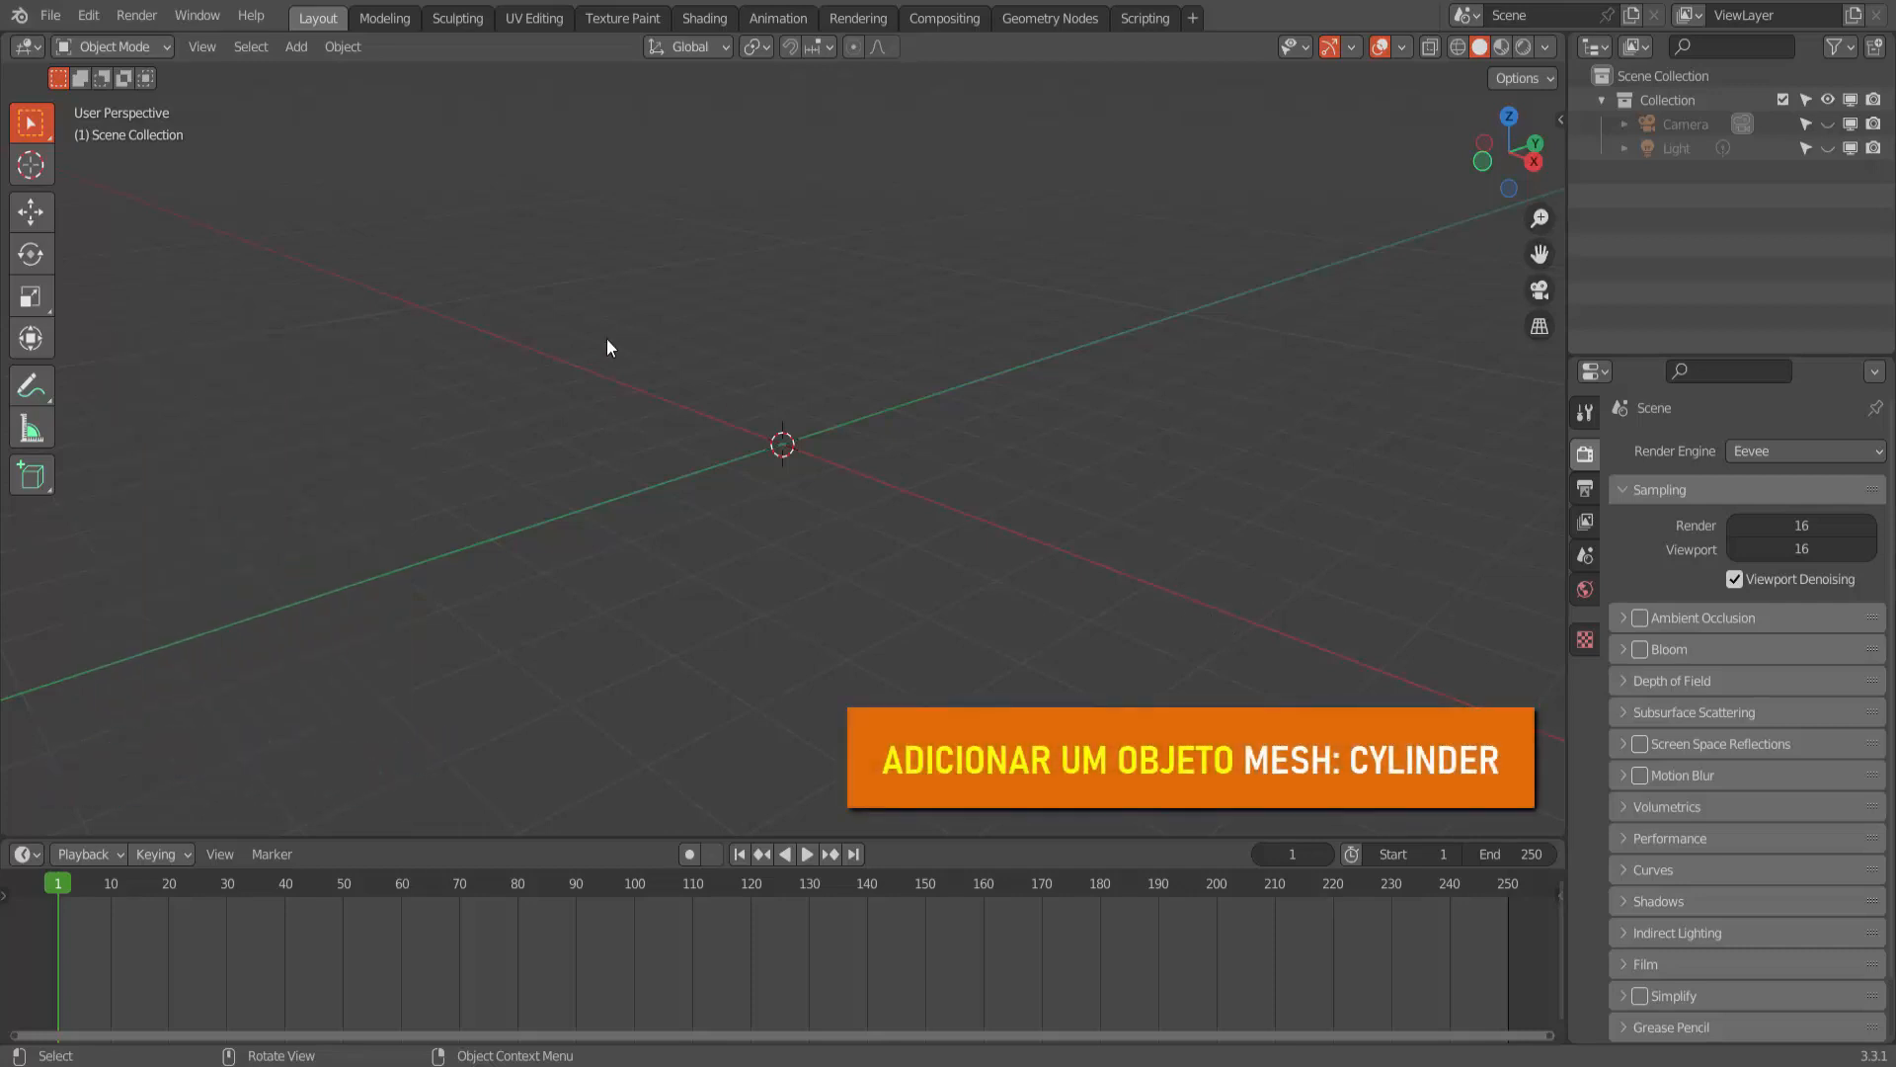
- Add a cylinder mesh with a radius of 0.4 m and a depth of 2.5 m
left_click(299, 48)
mouse_move(315, 71)
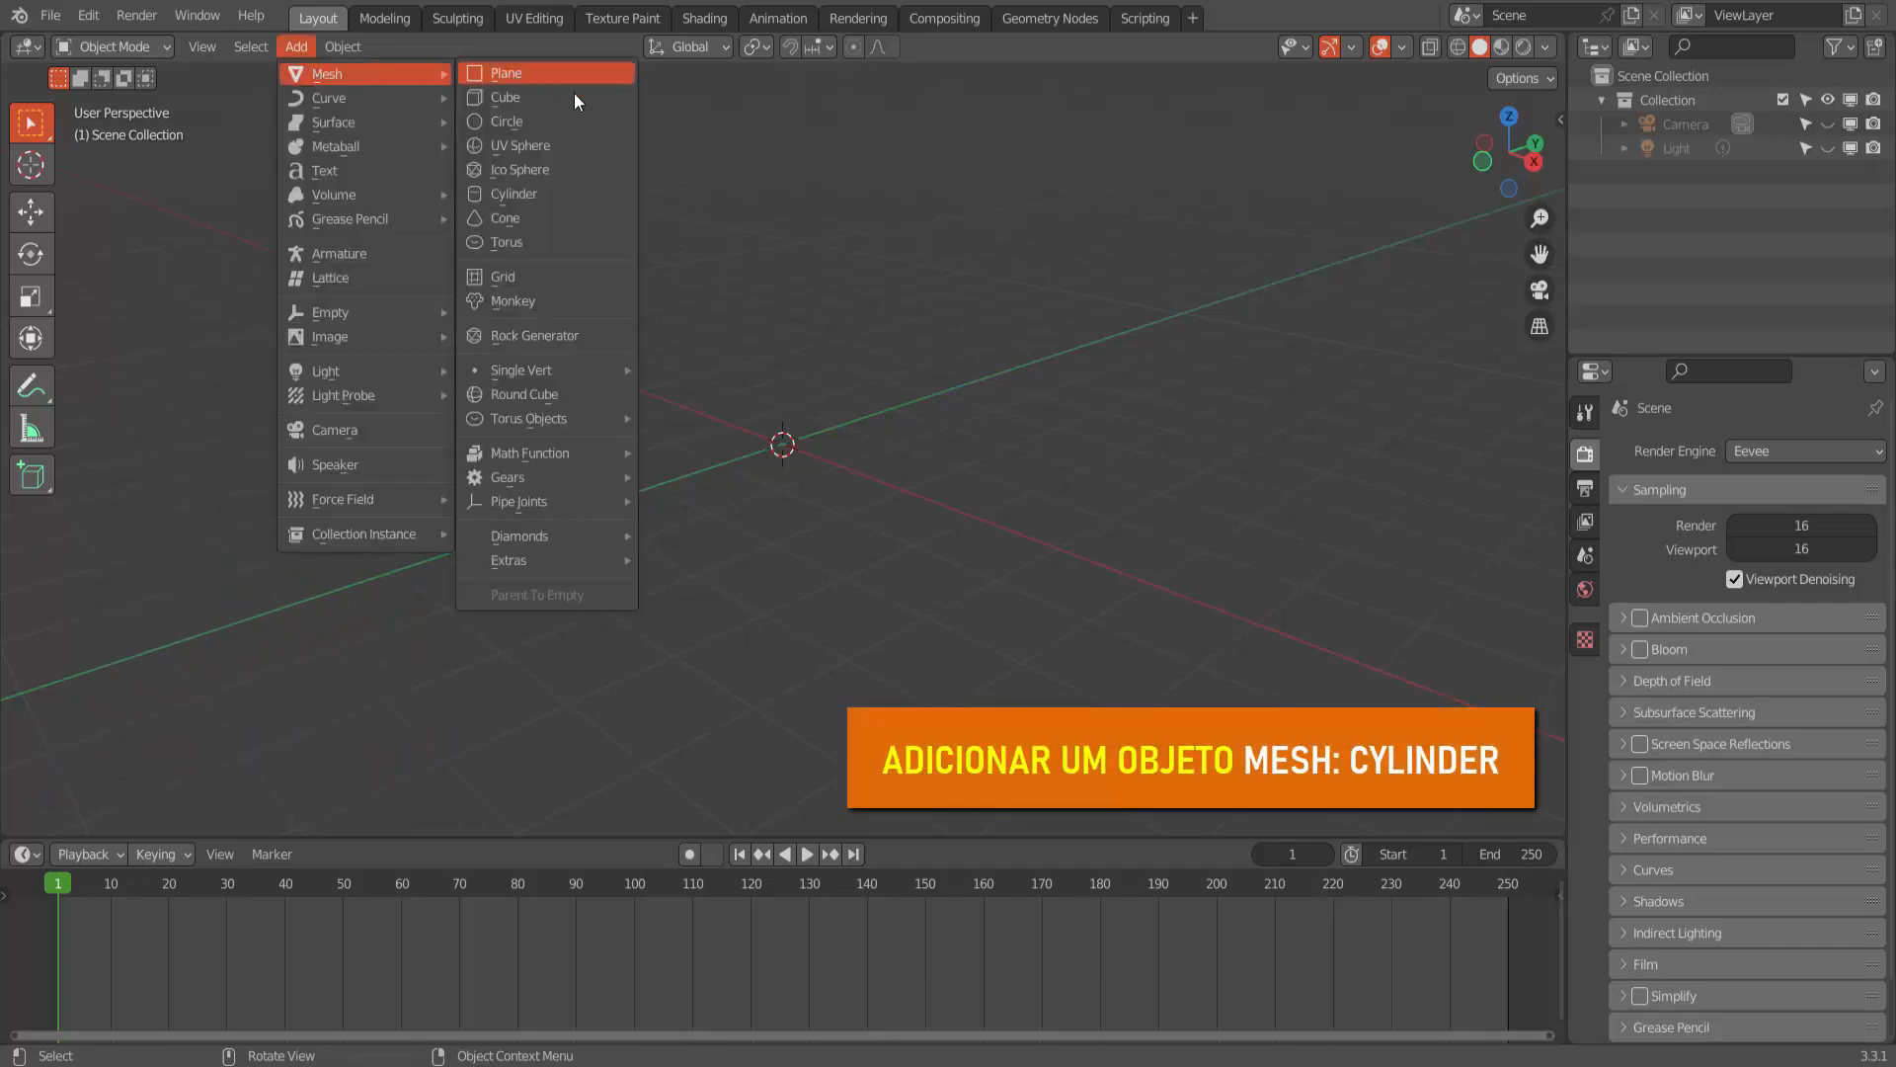
left_click(525, 193)
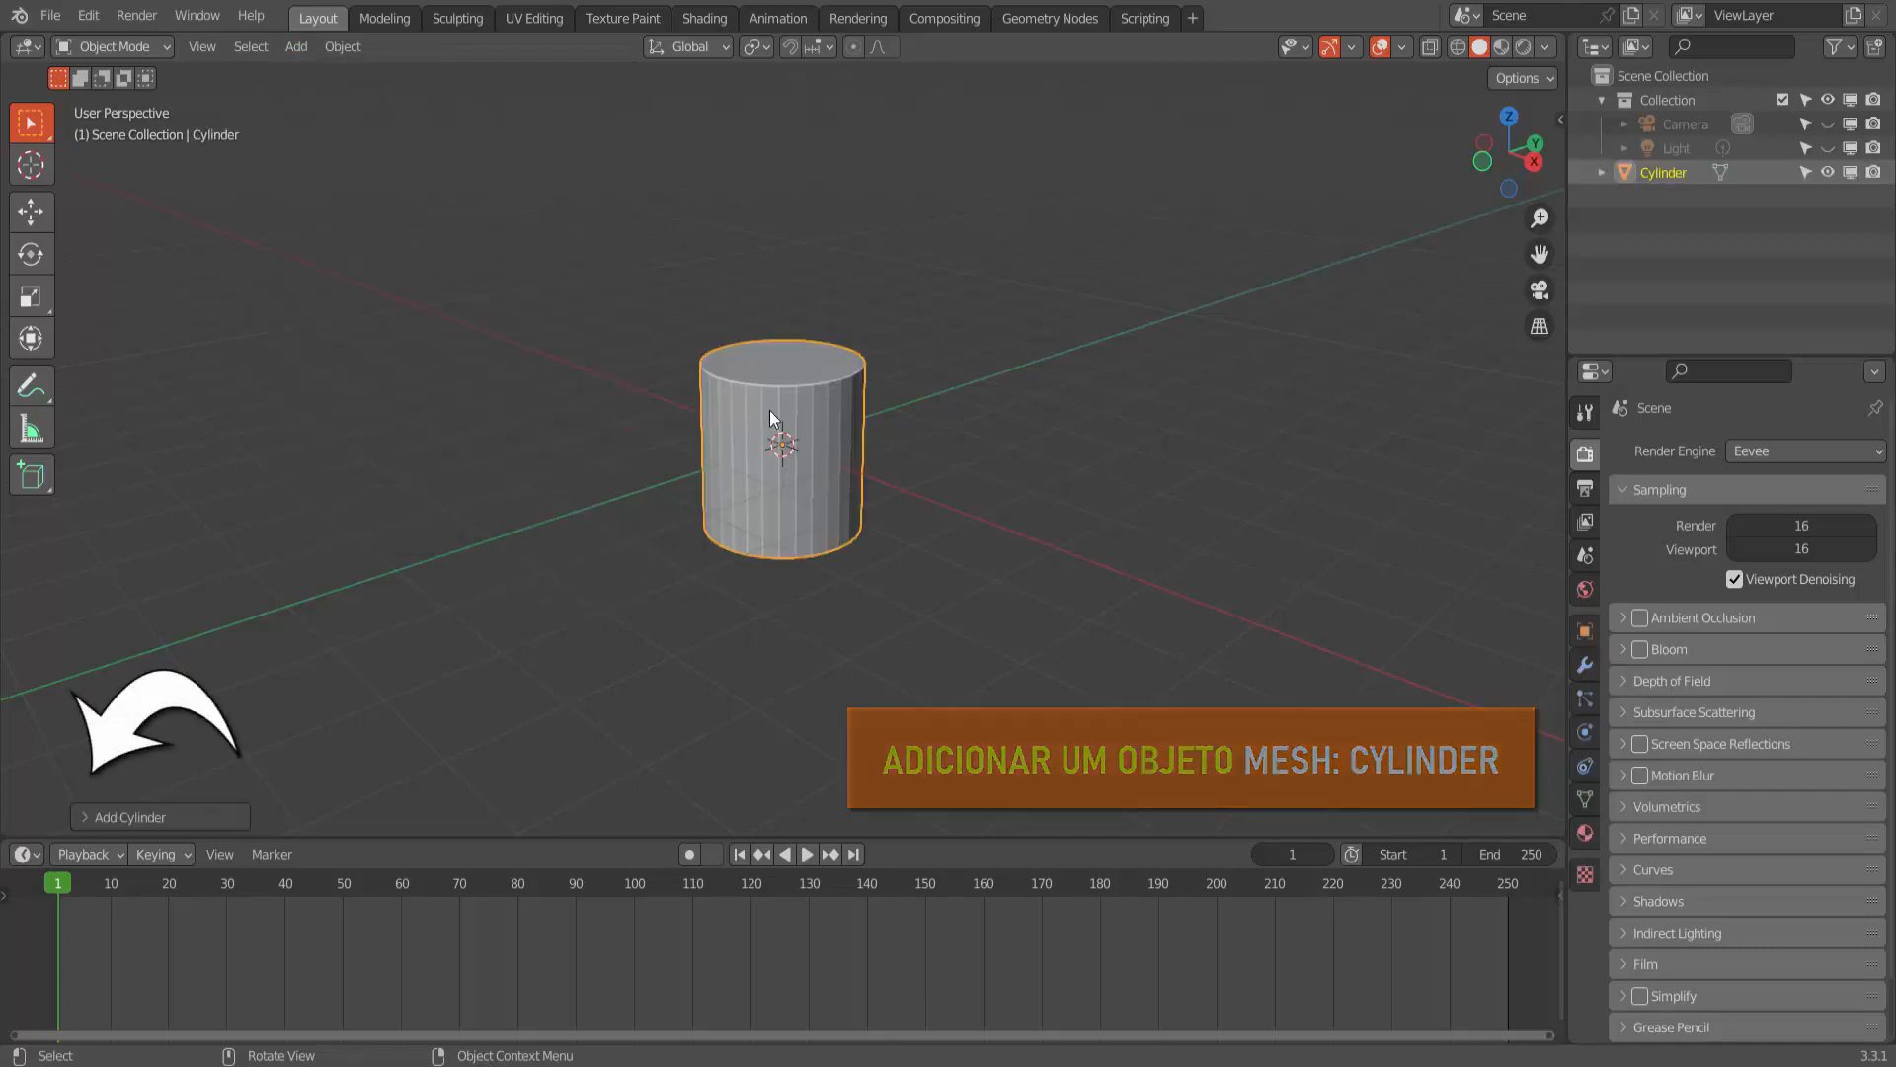
left_click(87, 810)
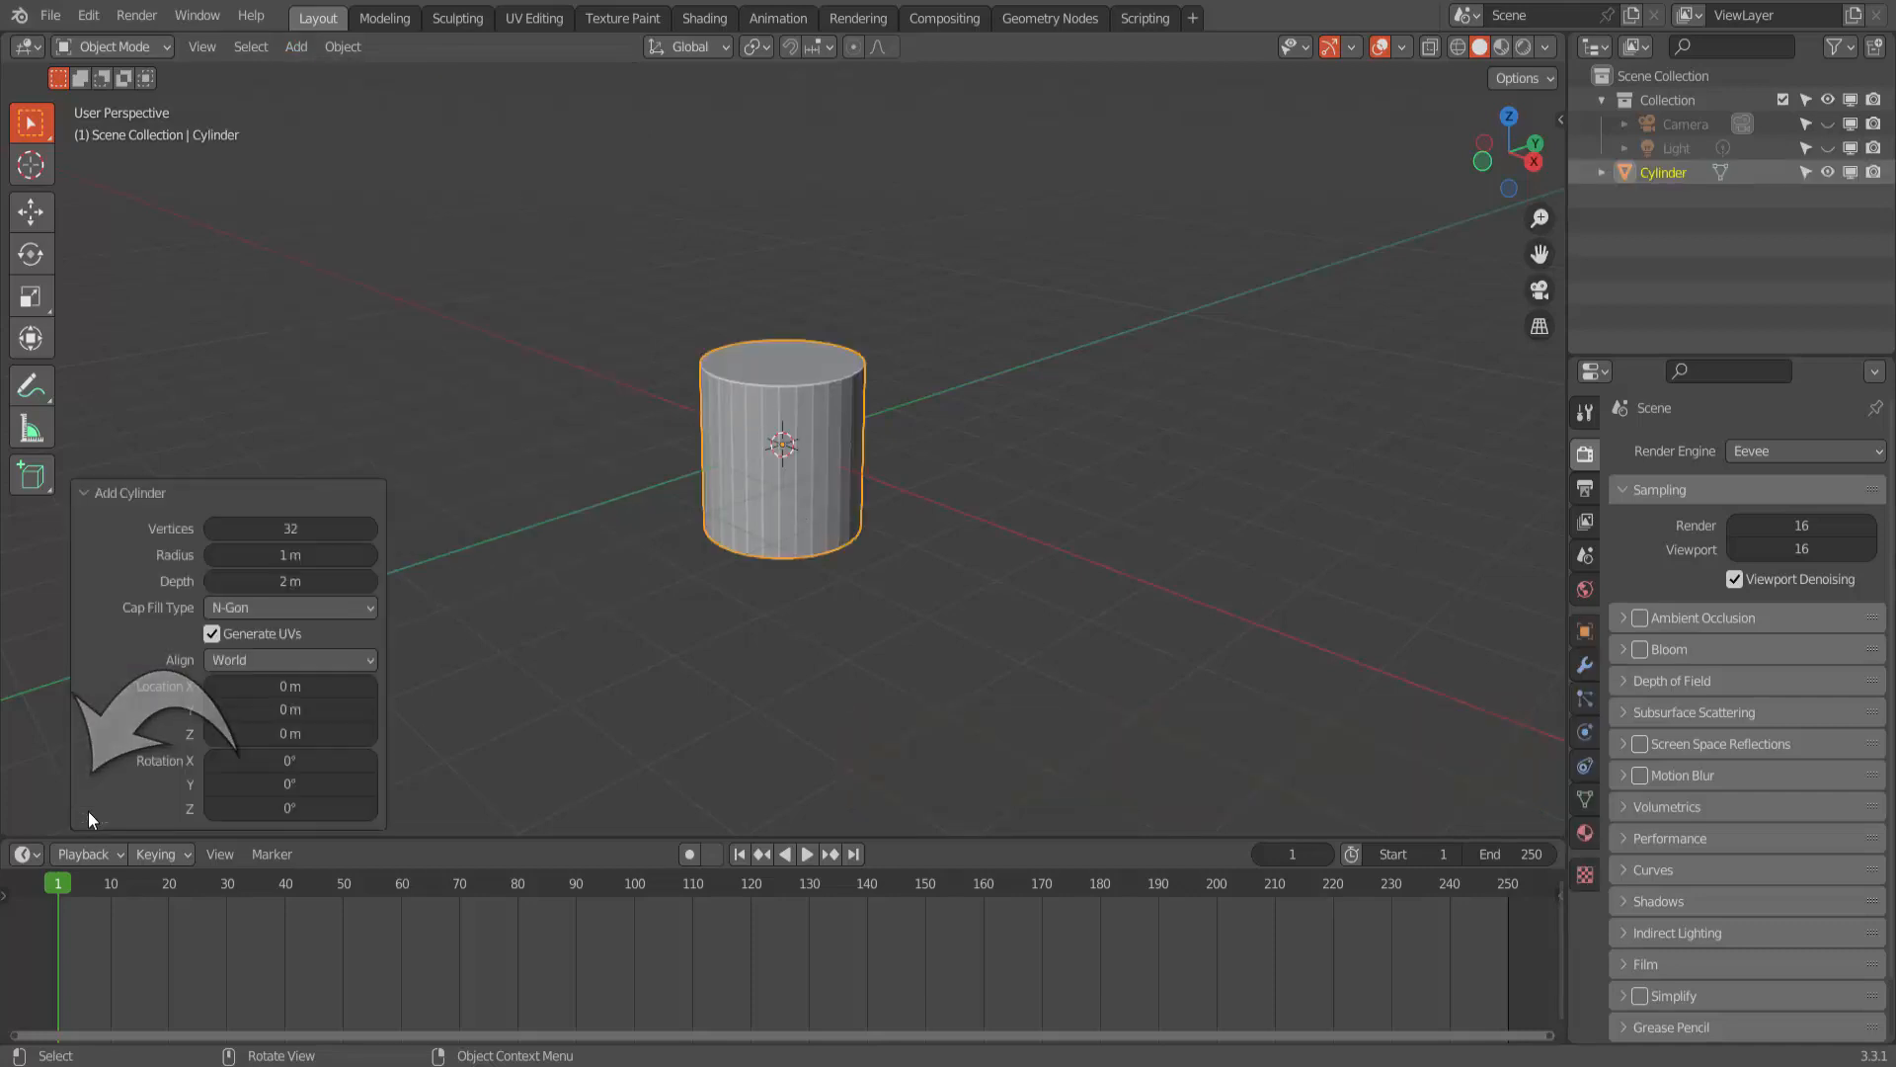
left_click(317, 554)
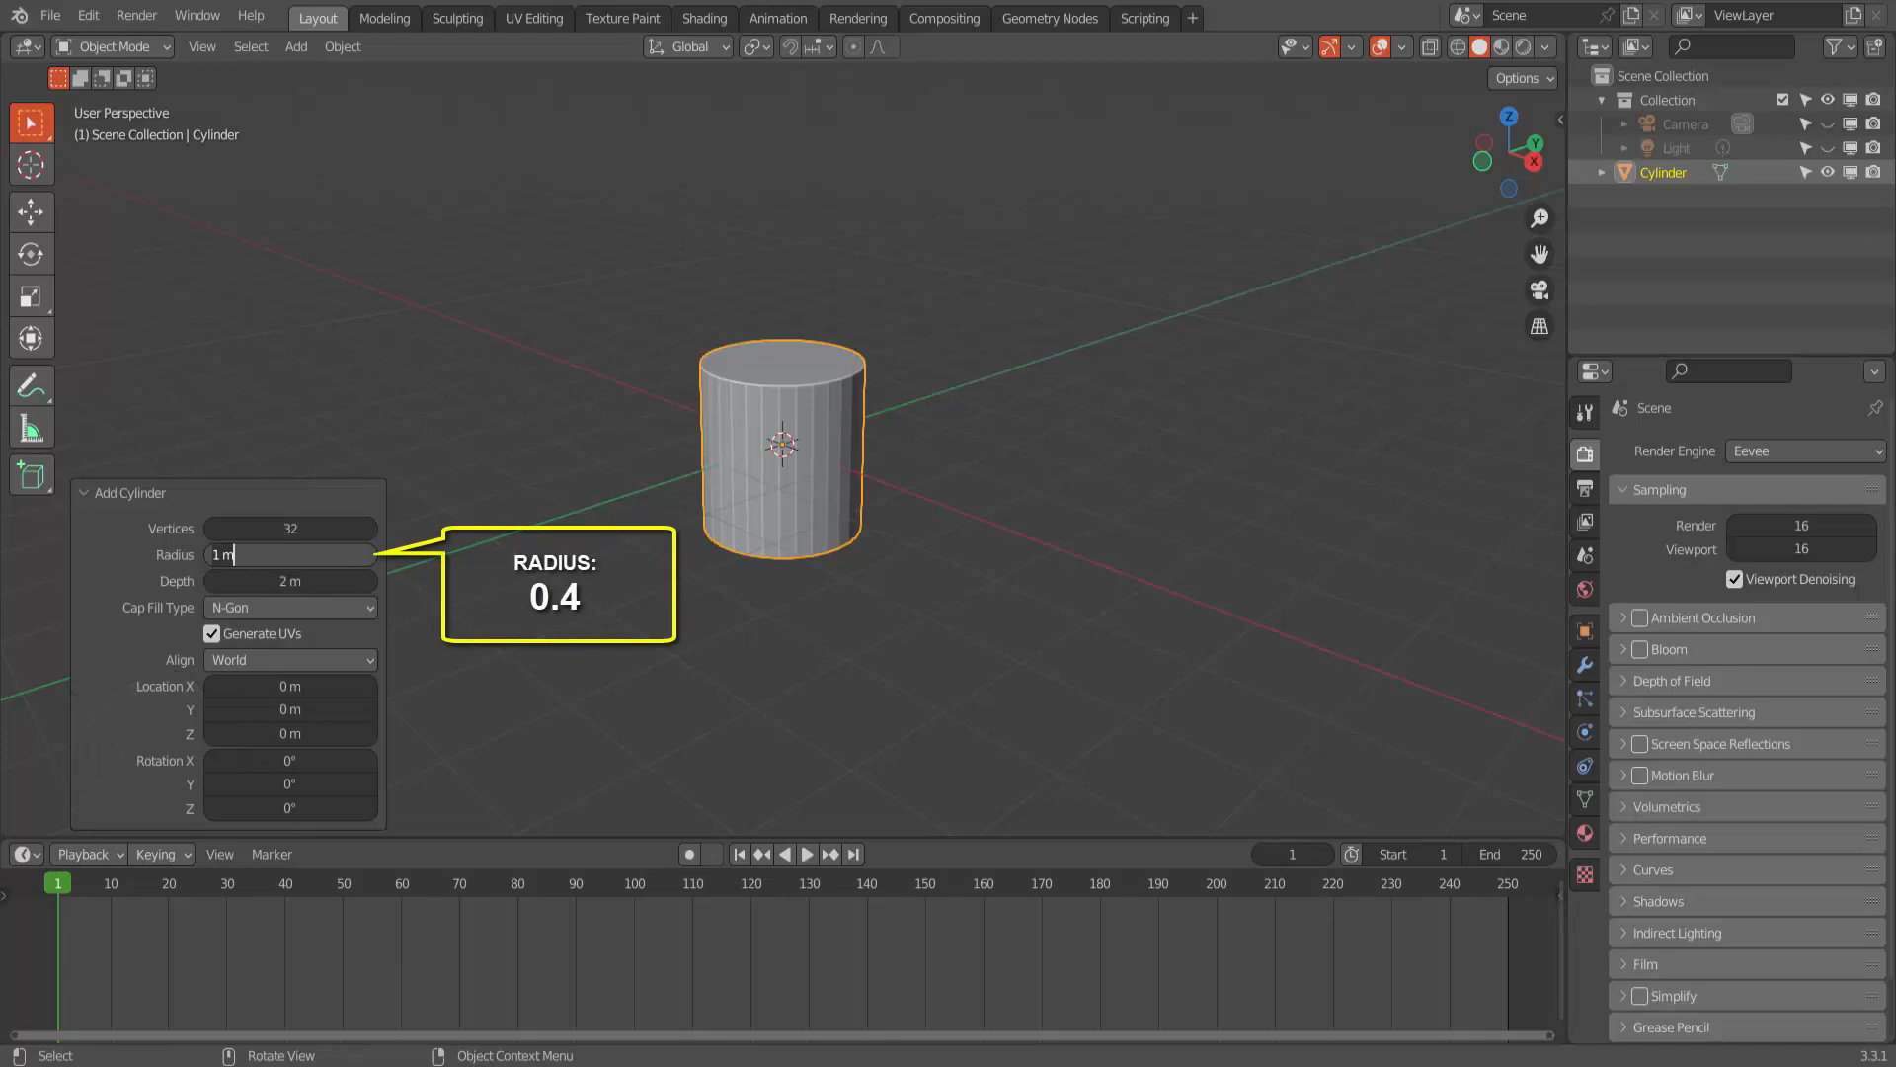
key("Return")
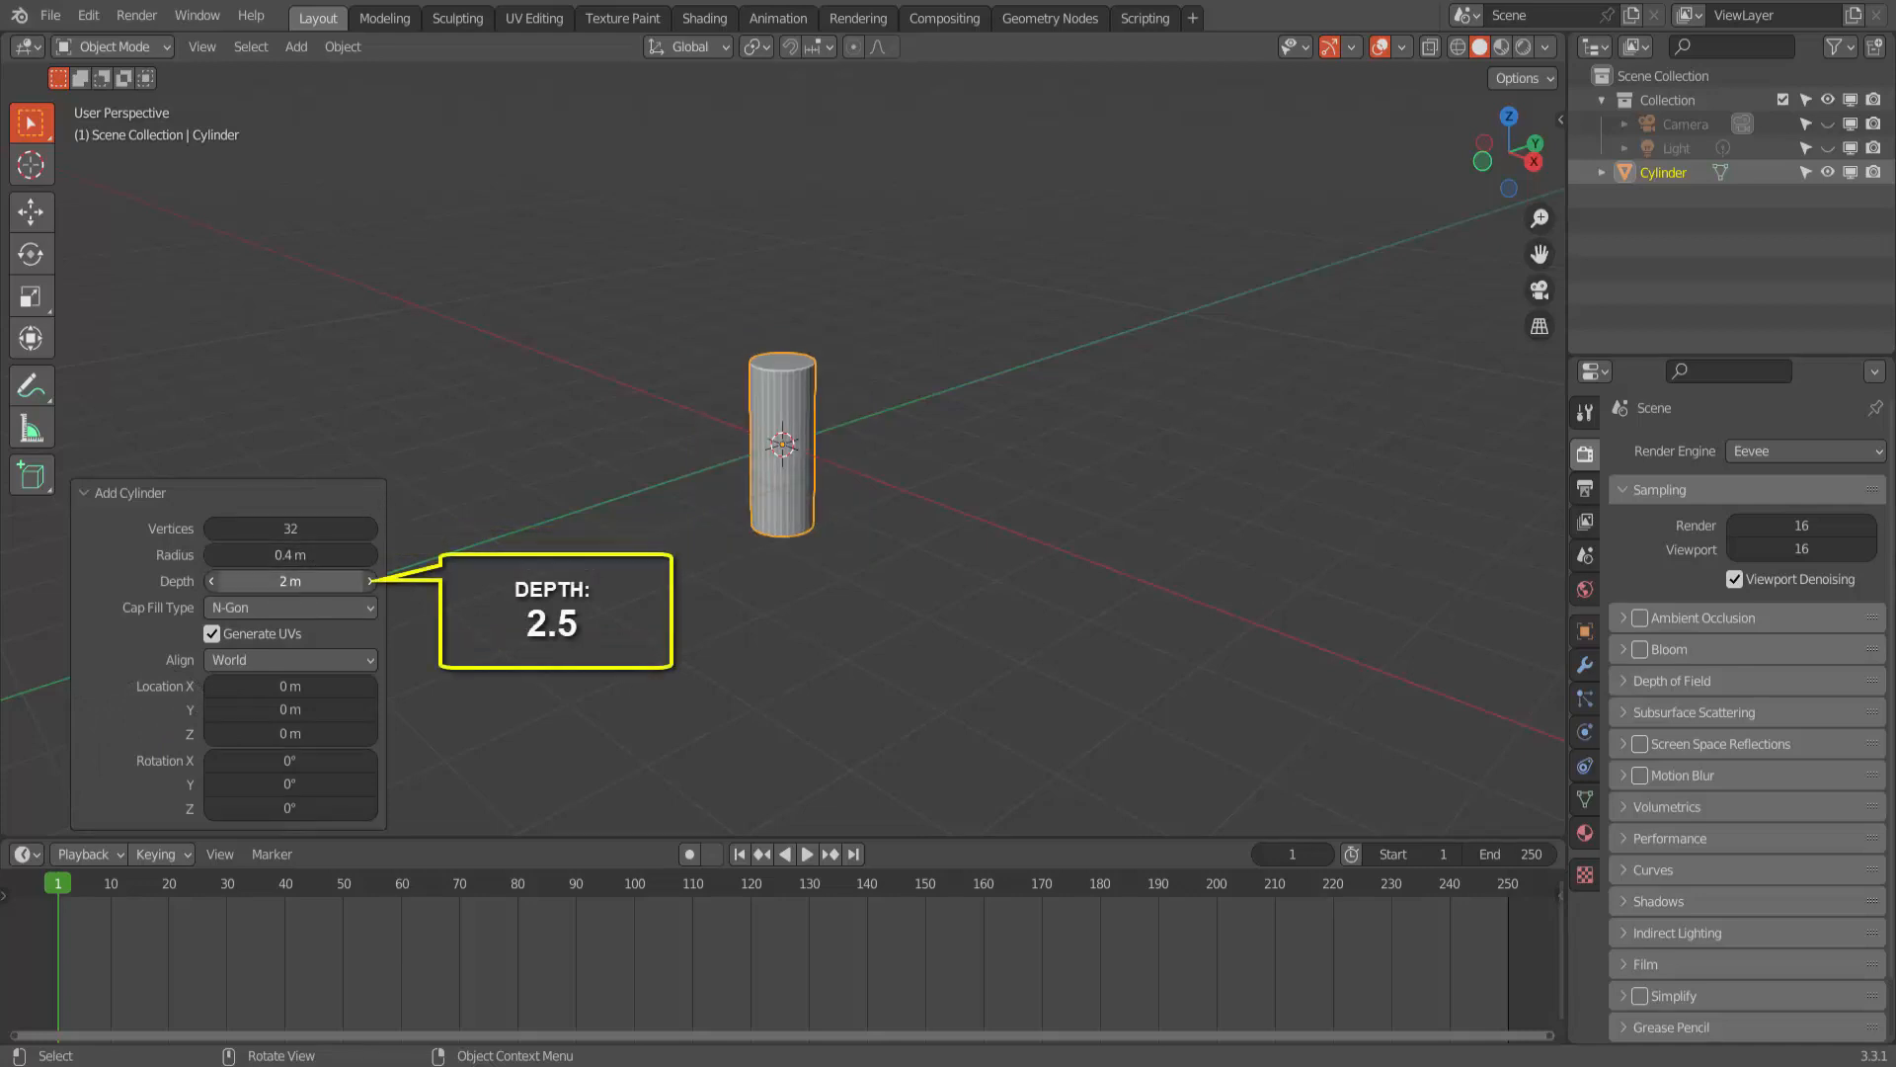
left_click(293, 583)
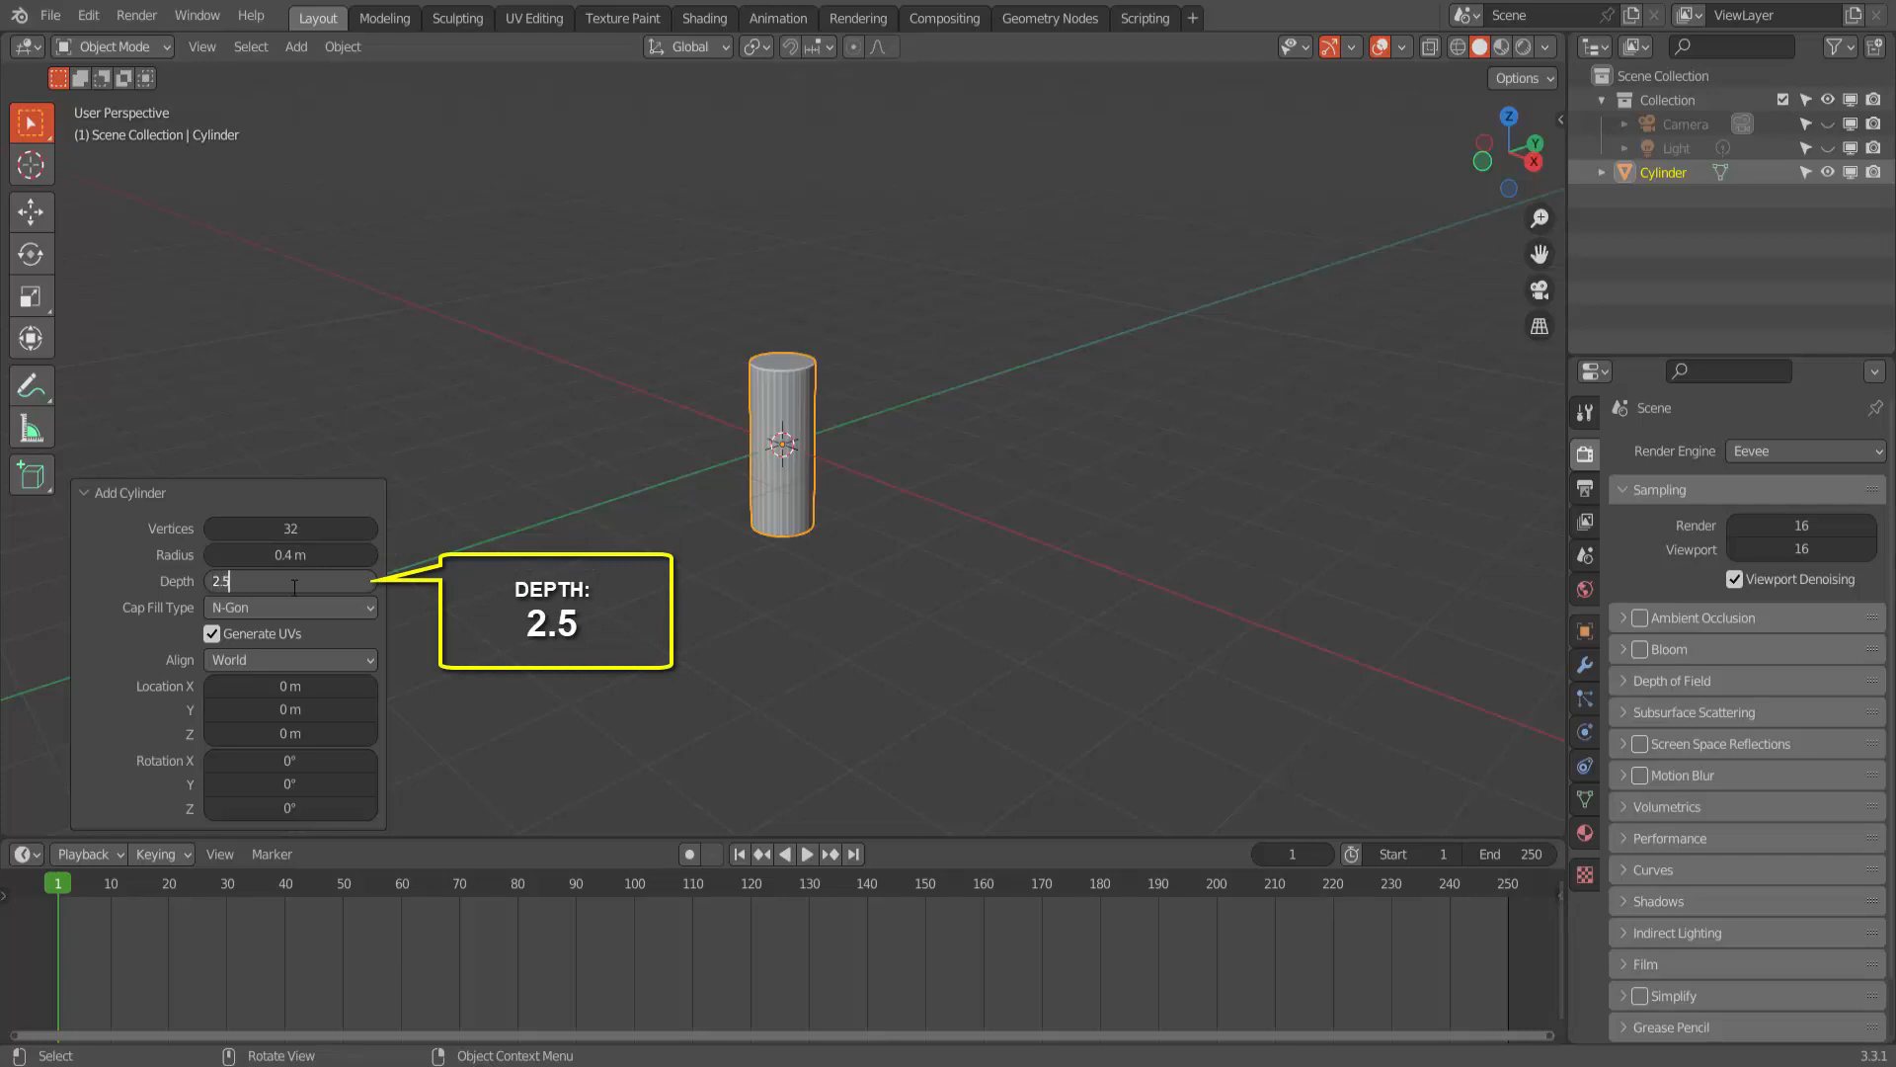
type("2.5")
key("Return")
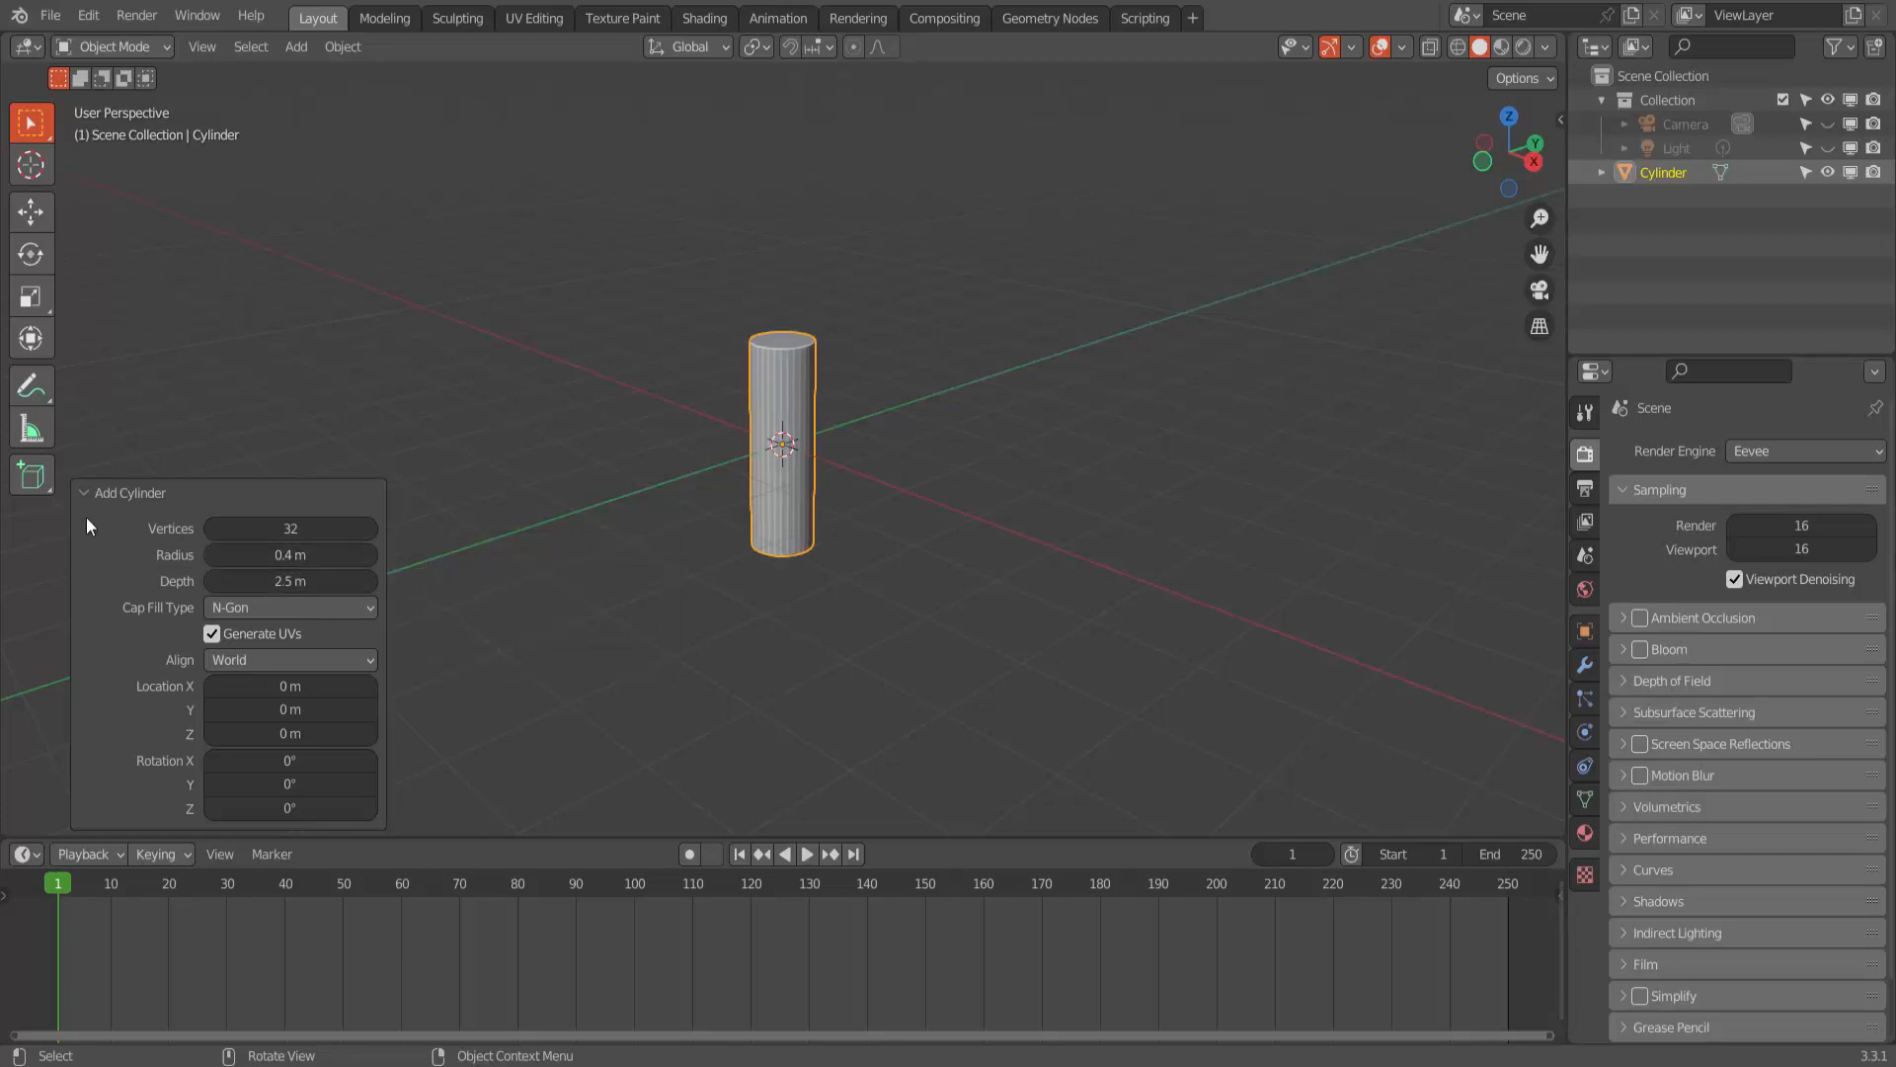
left_click(108, 492)
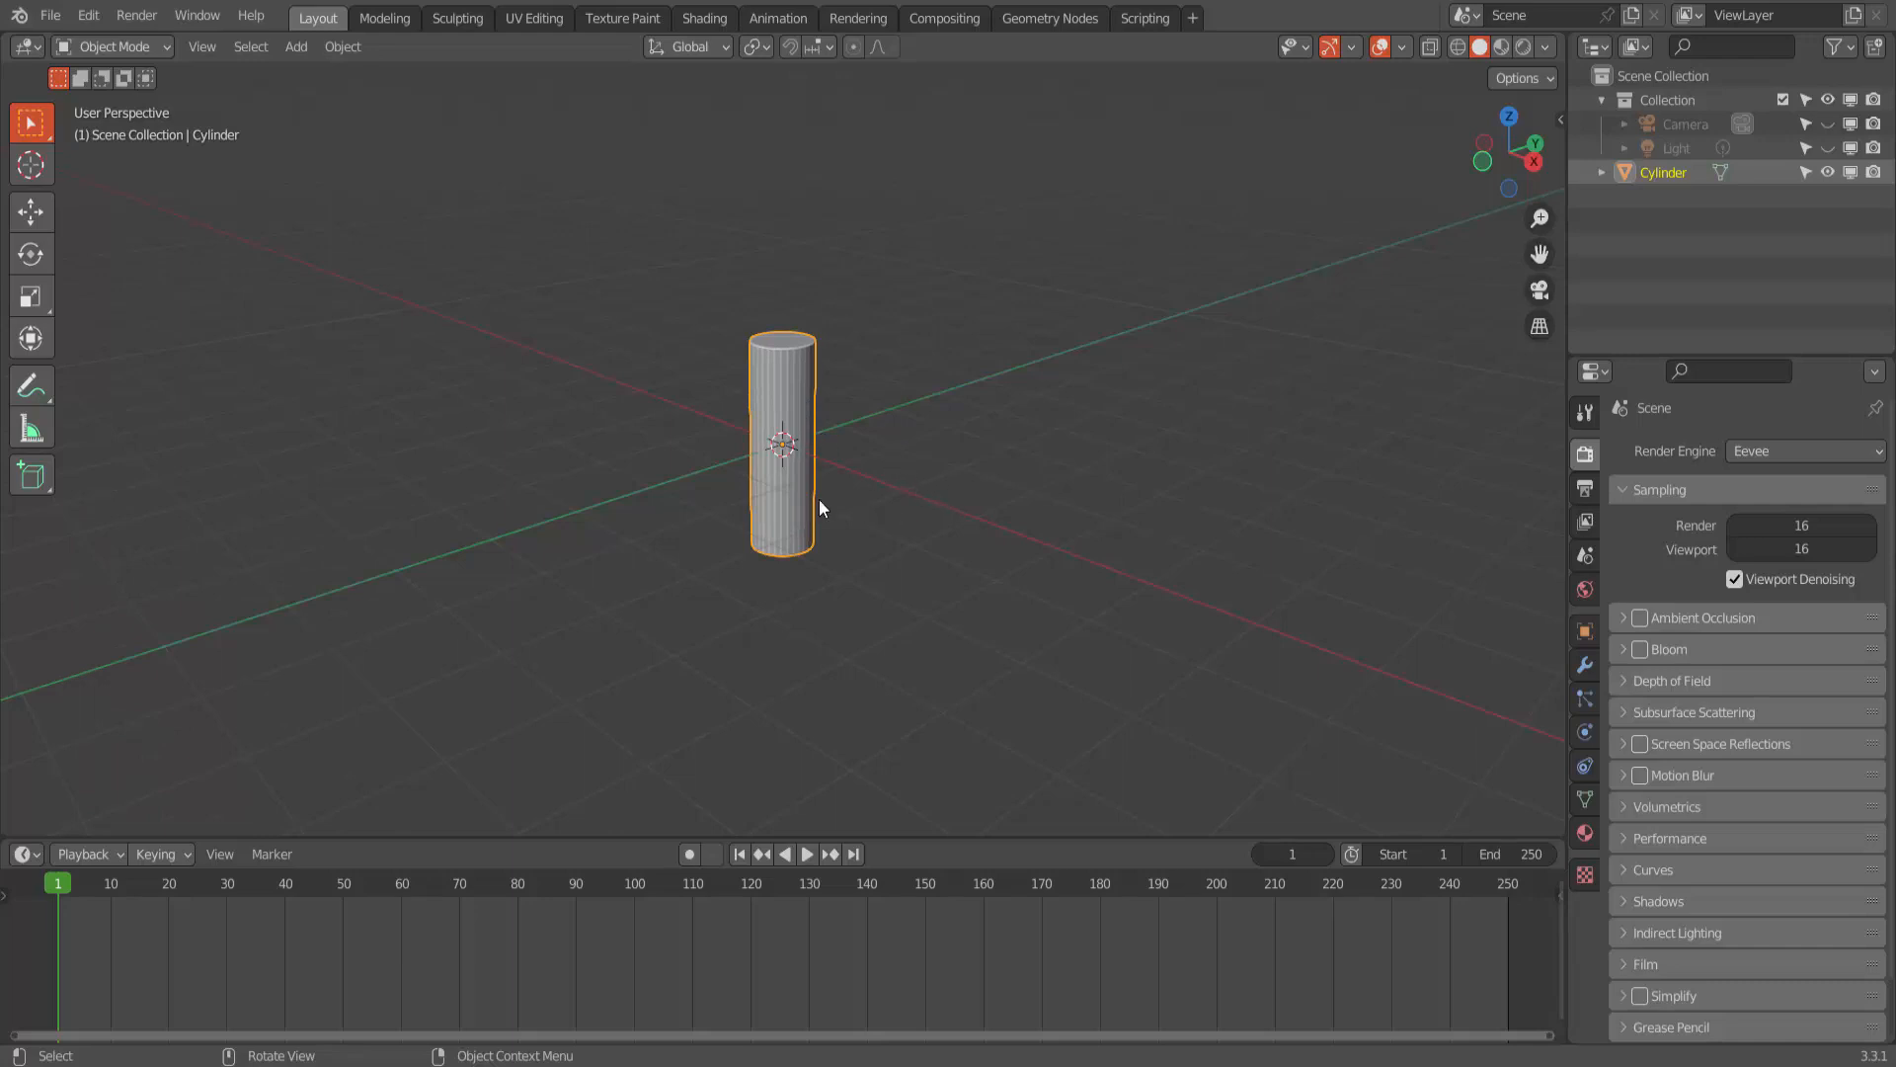
- Raise the cylinder along Z until its base sits at the world origin, and try rotating it about its centre
left_click(31, 211)
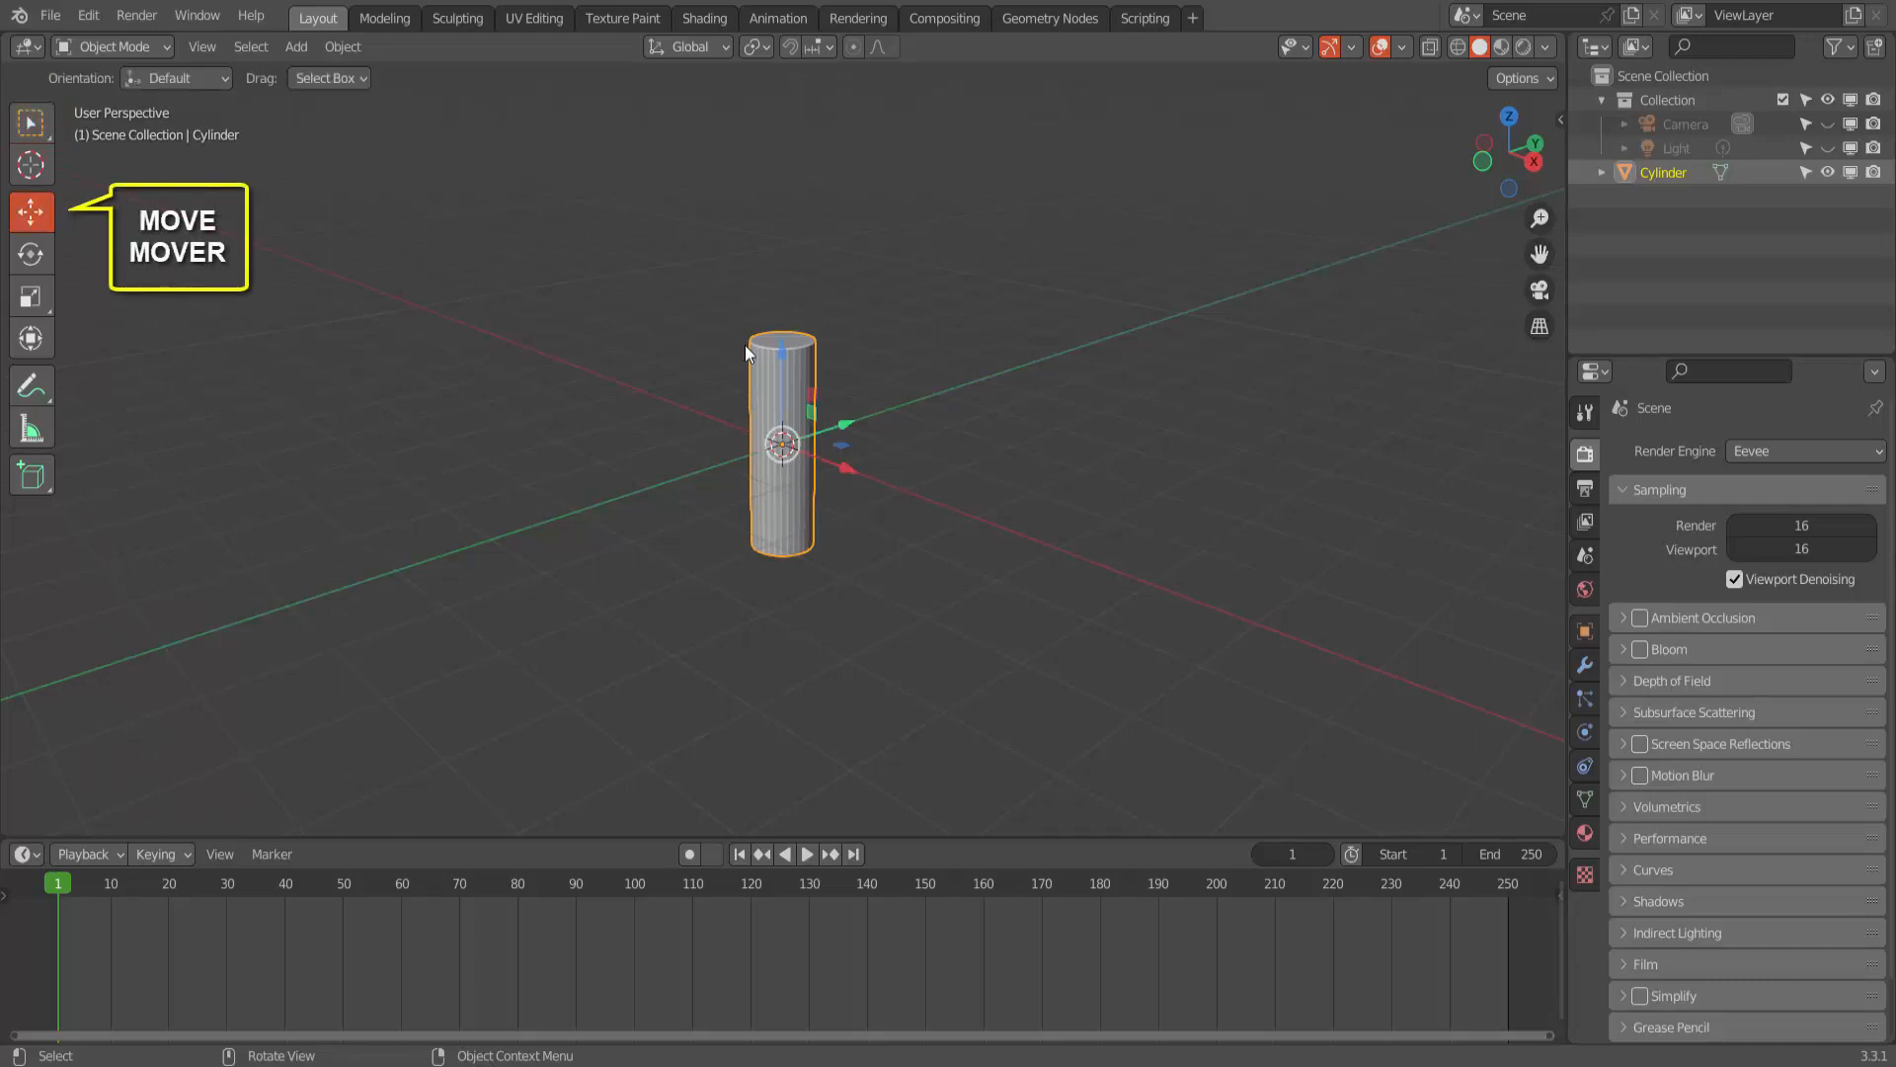
left_click_drag(783, 347, 800, 229)
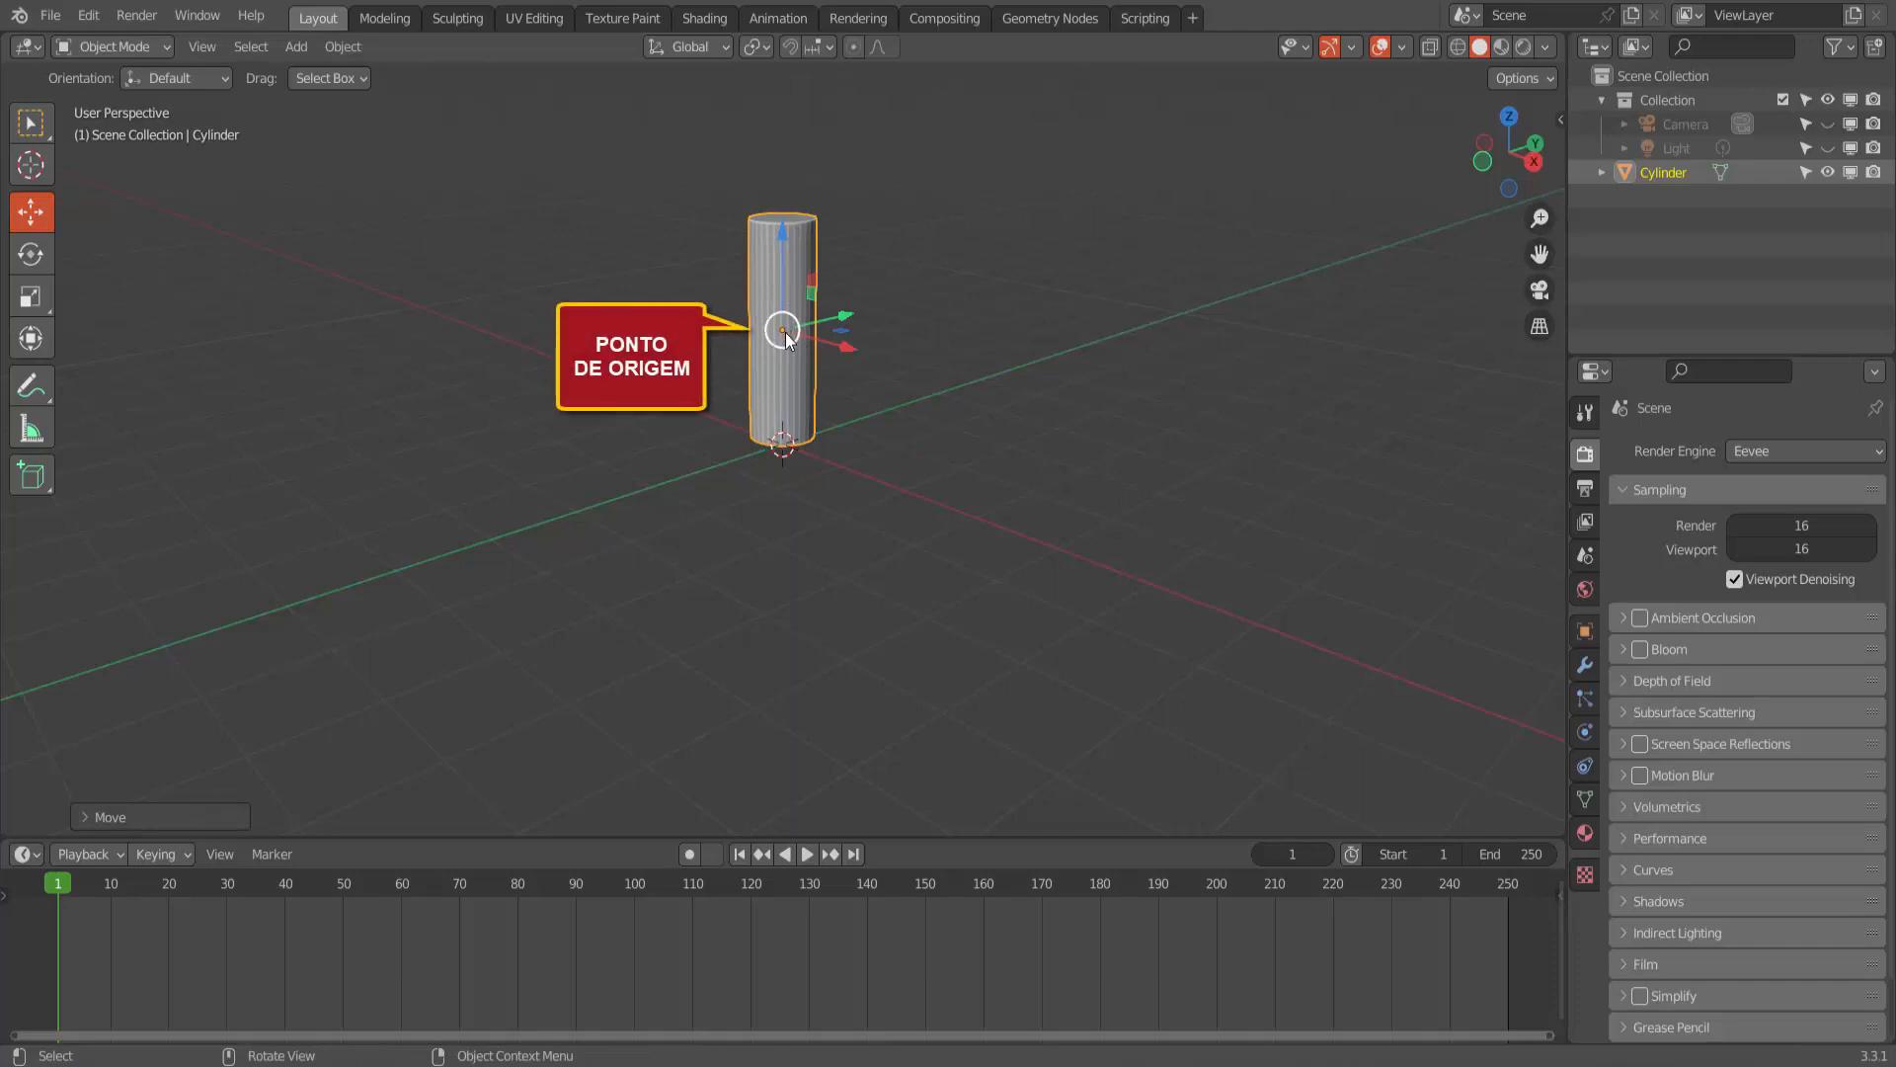
key("r")
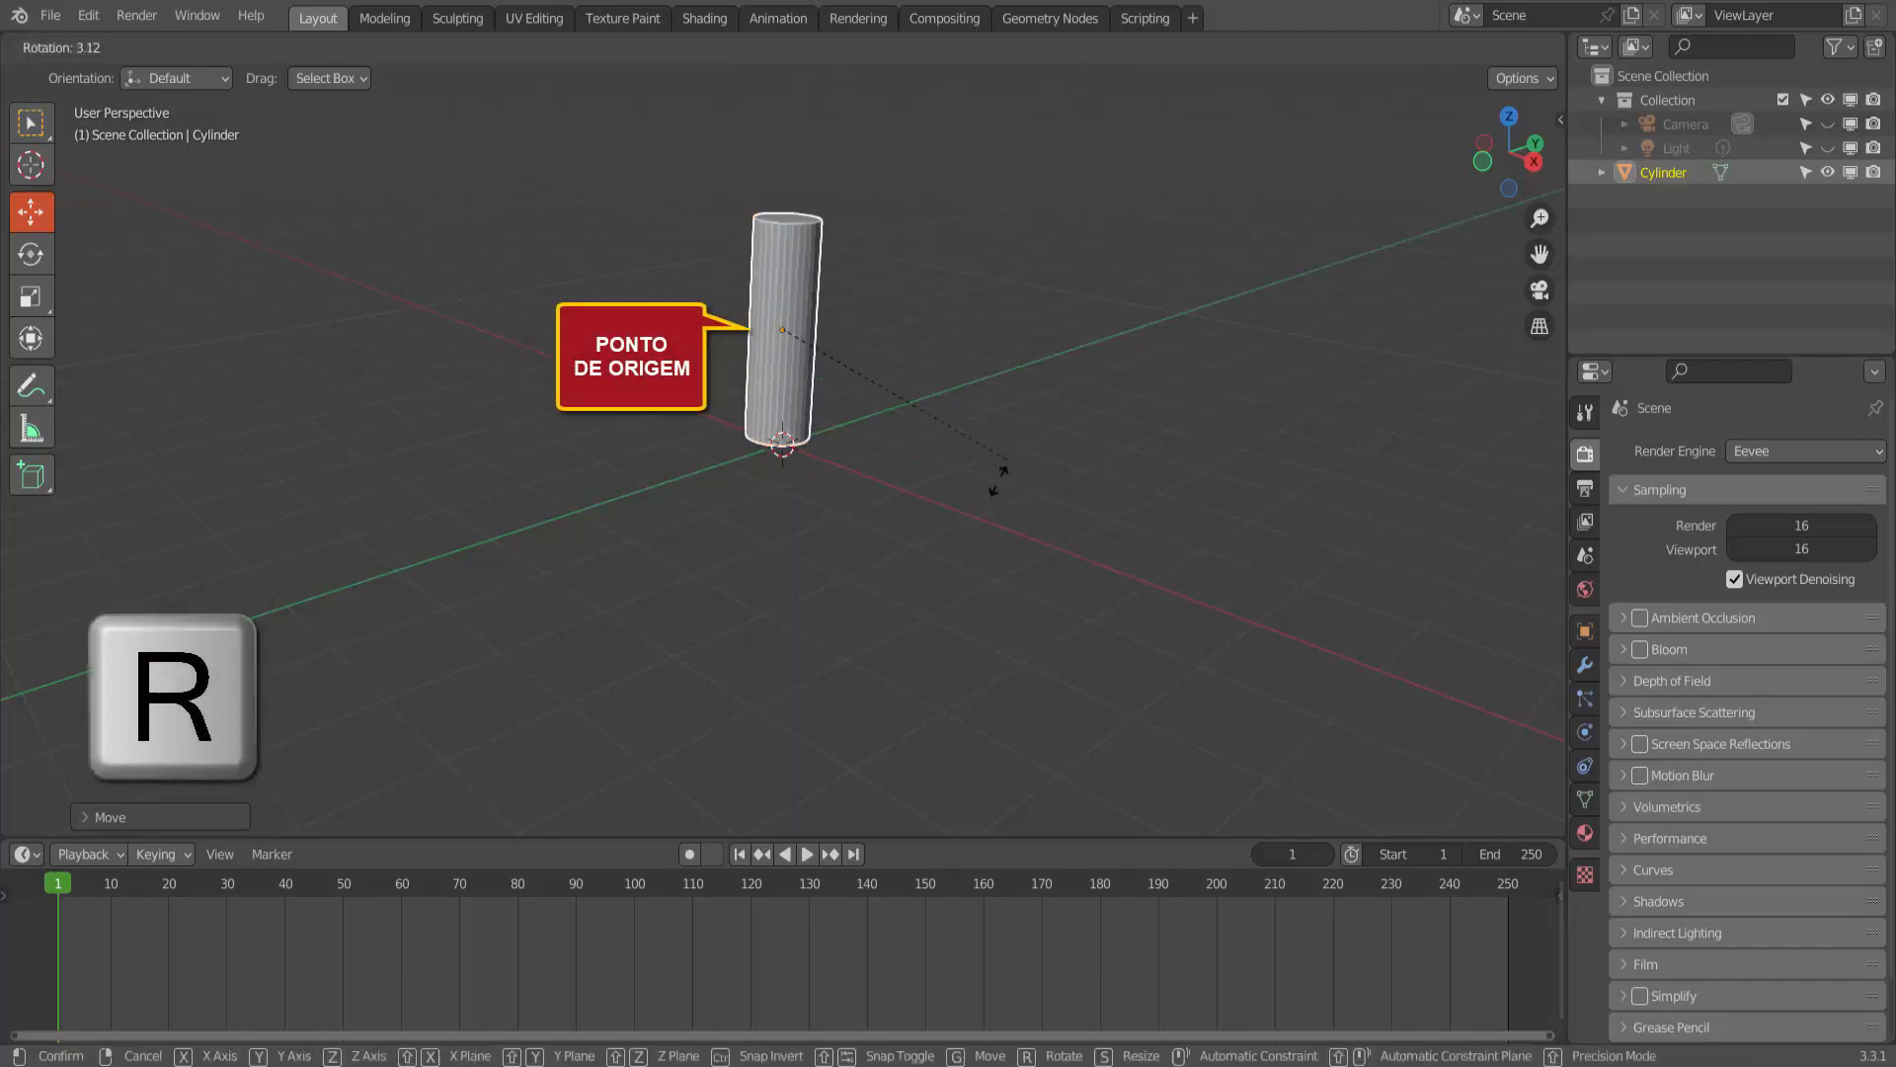
right_click(1104, 508)
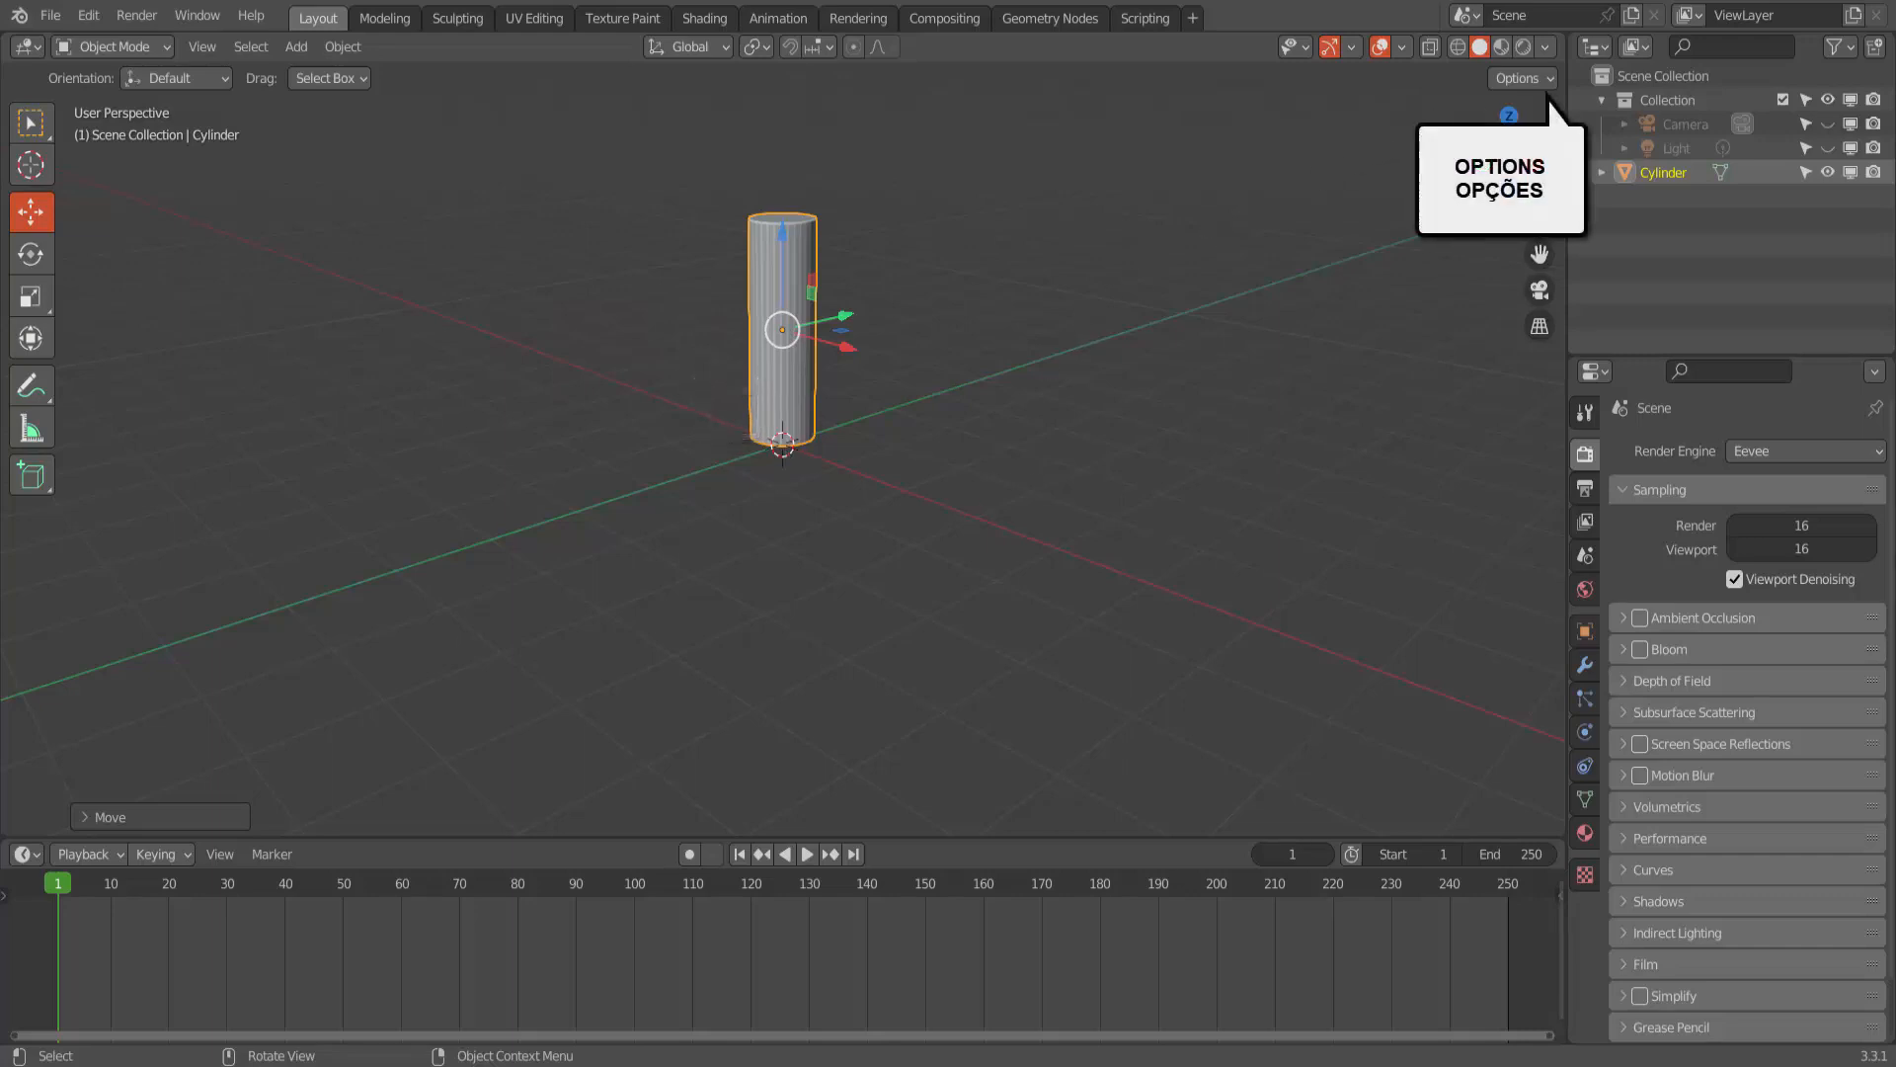
- Make transforms affect only origins, lower the cylinder's origin along Z to its base, and turn the Origins option off
left_click(1550, 81)
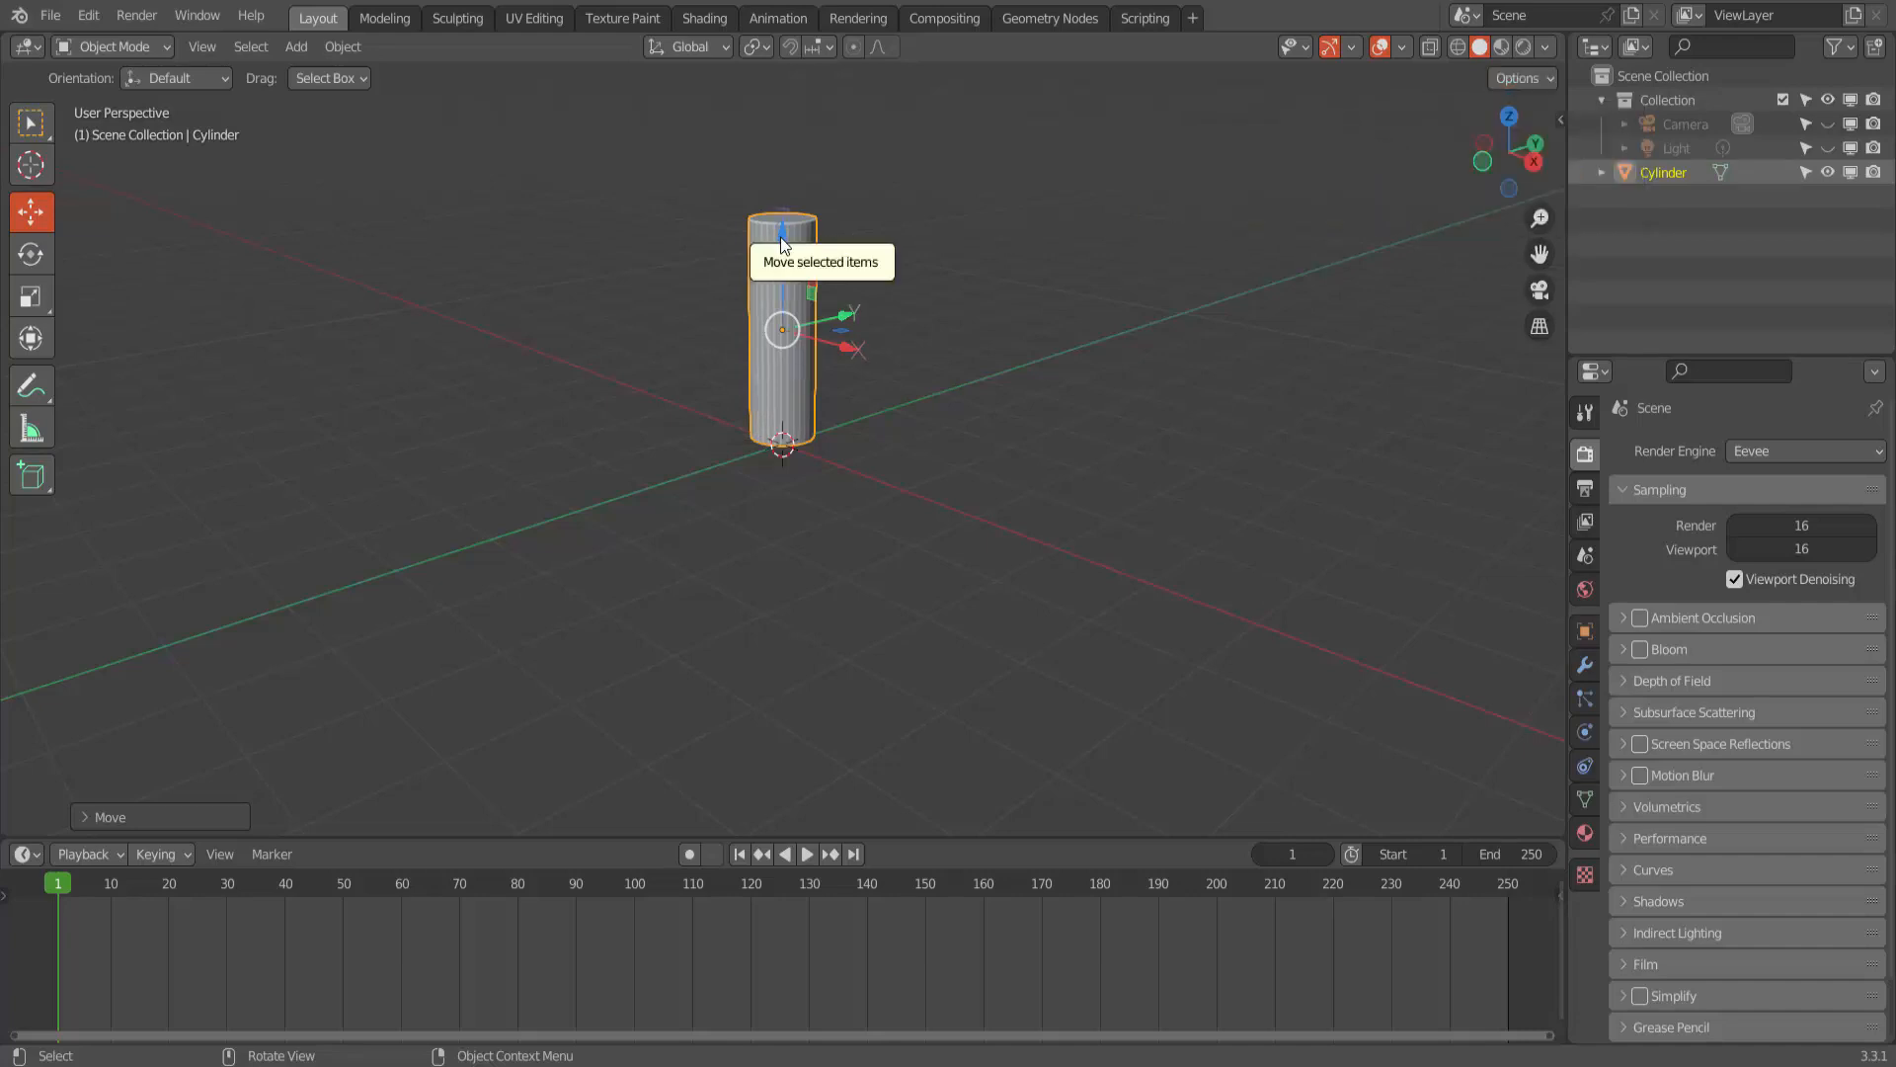
left_click_drag(779, 237, 782, 364)
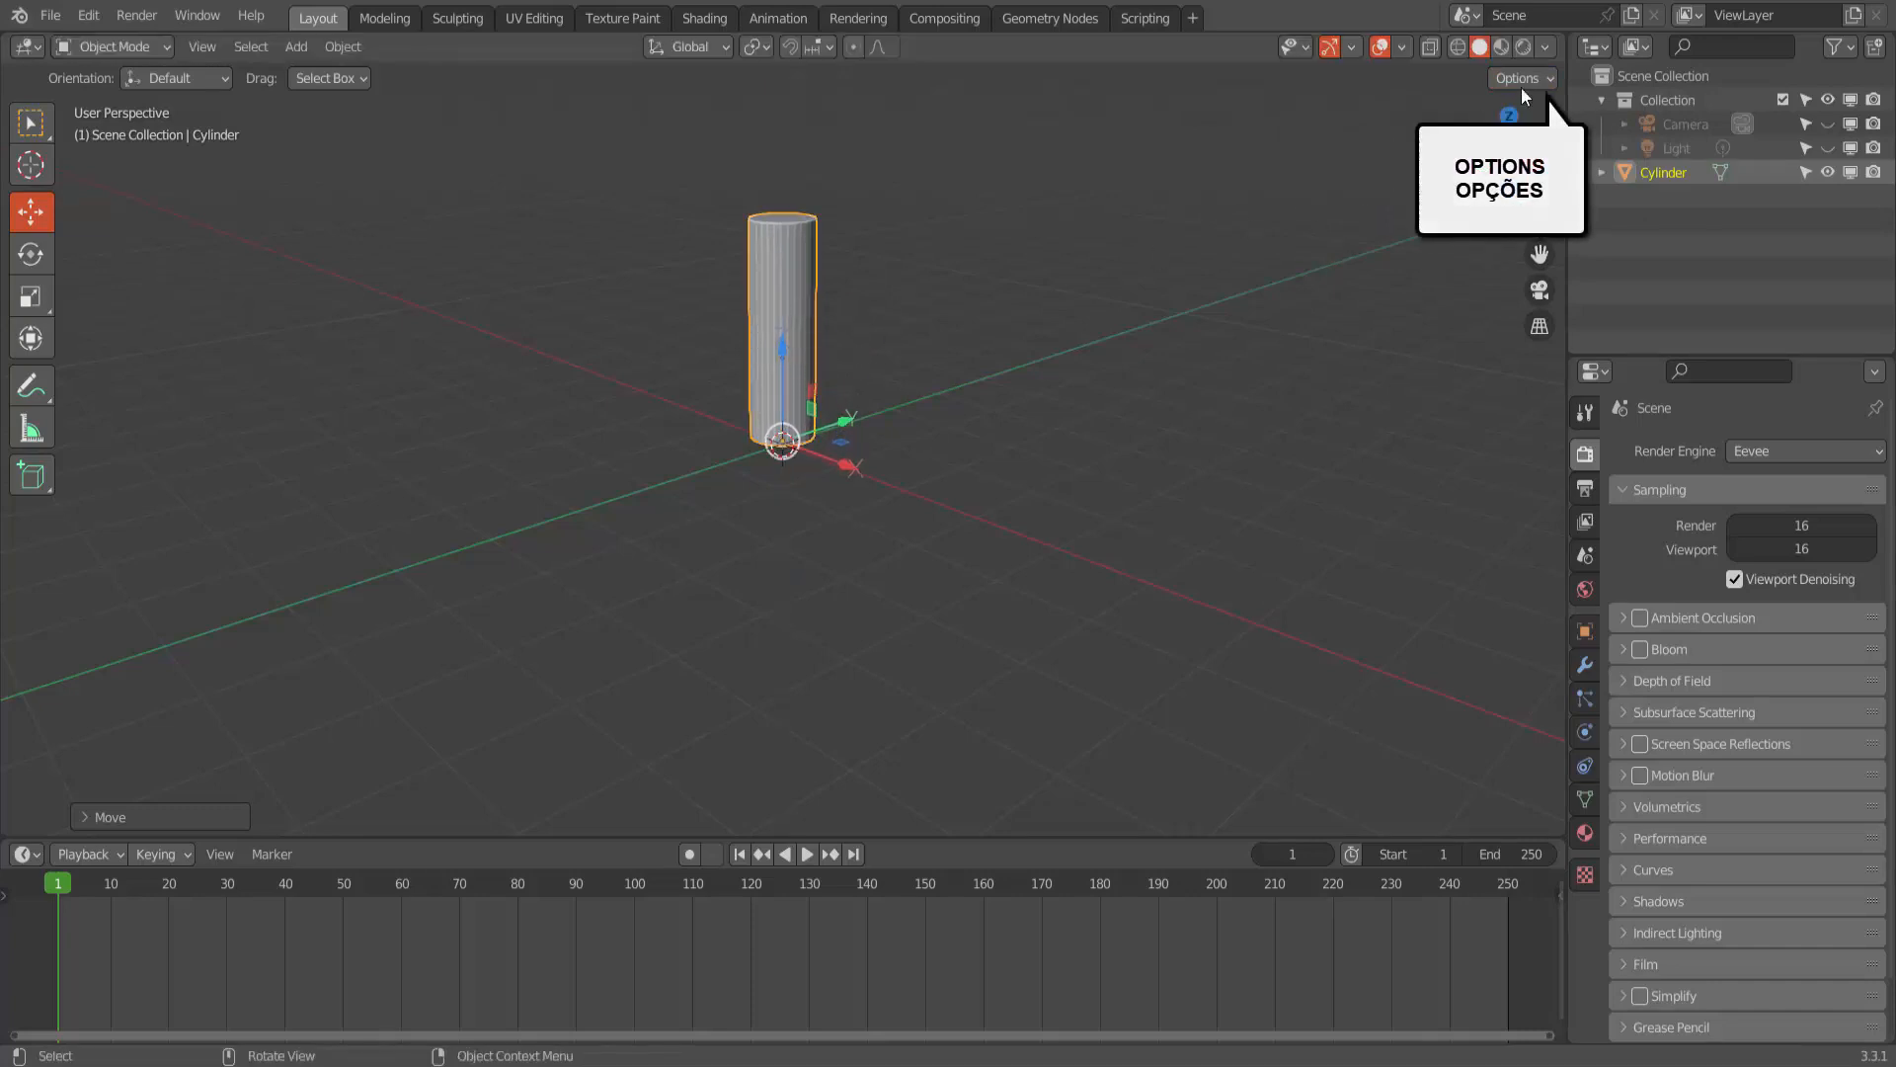
left_click(1549, 75)
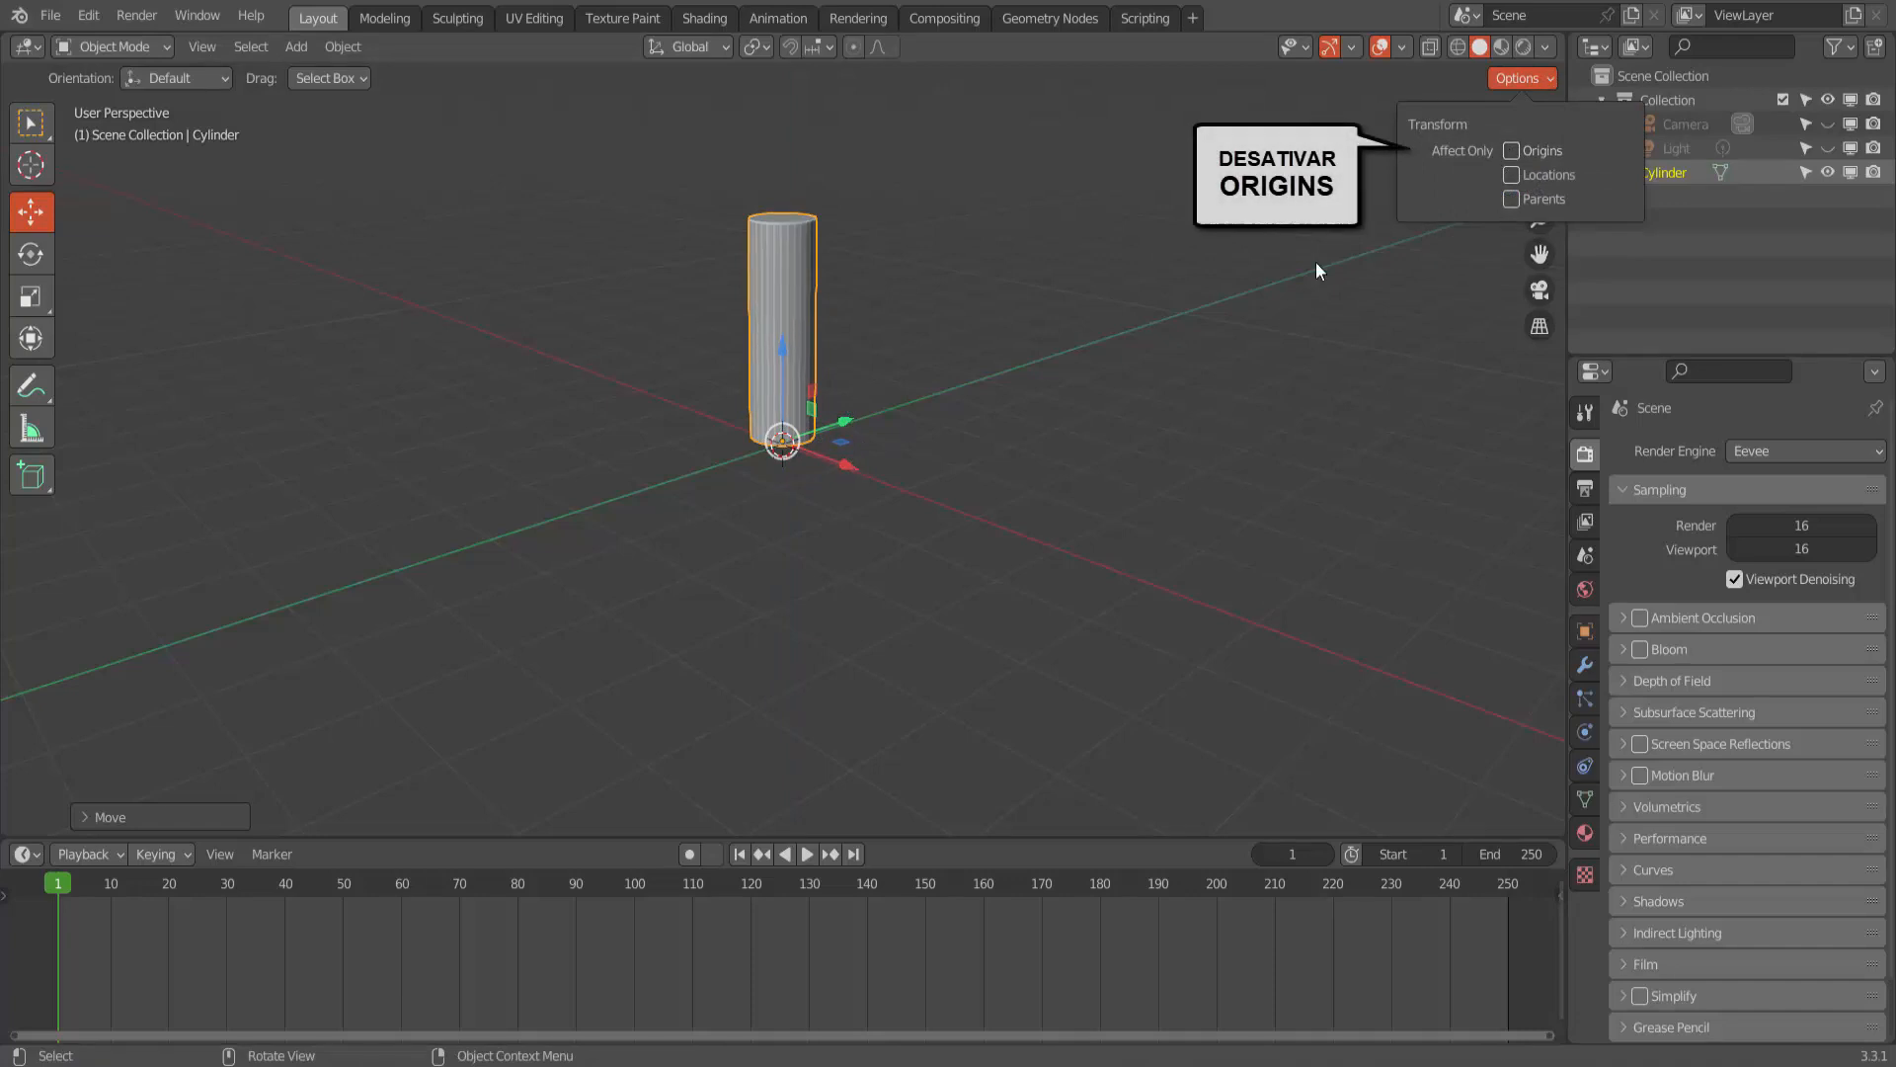
- Try rotating the cylinder about the origin at its base and cancel the rotation
key("r")
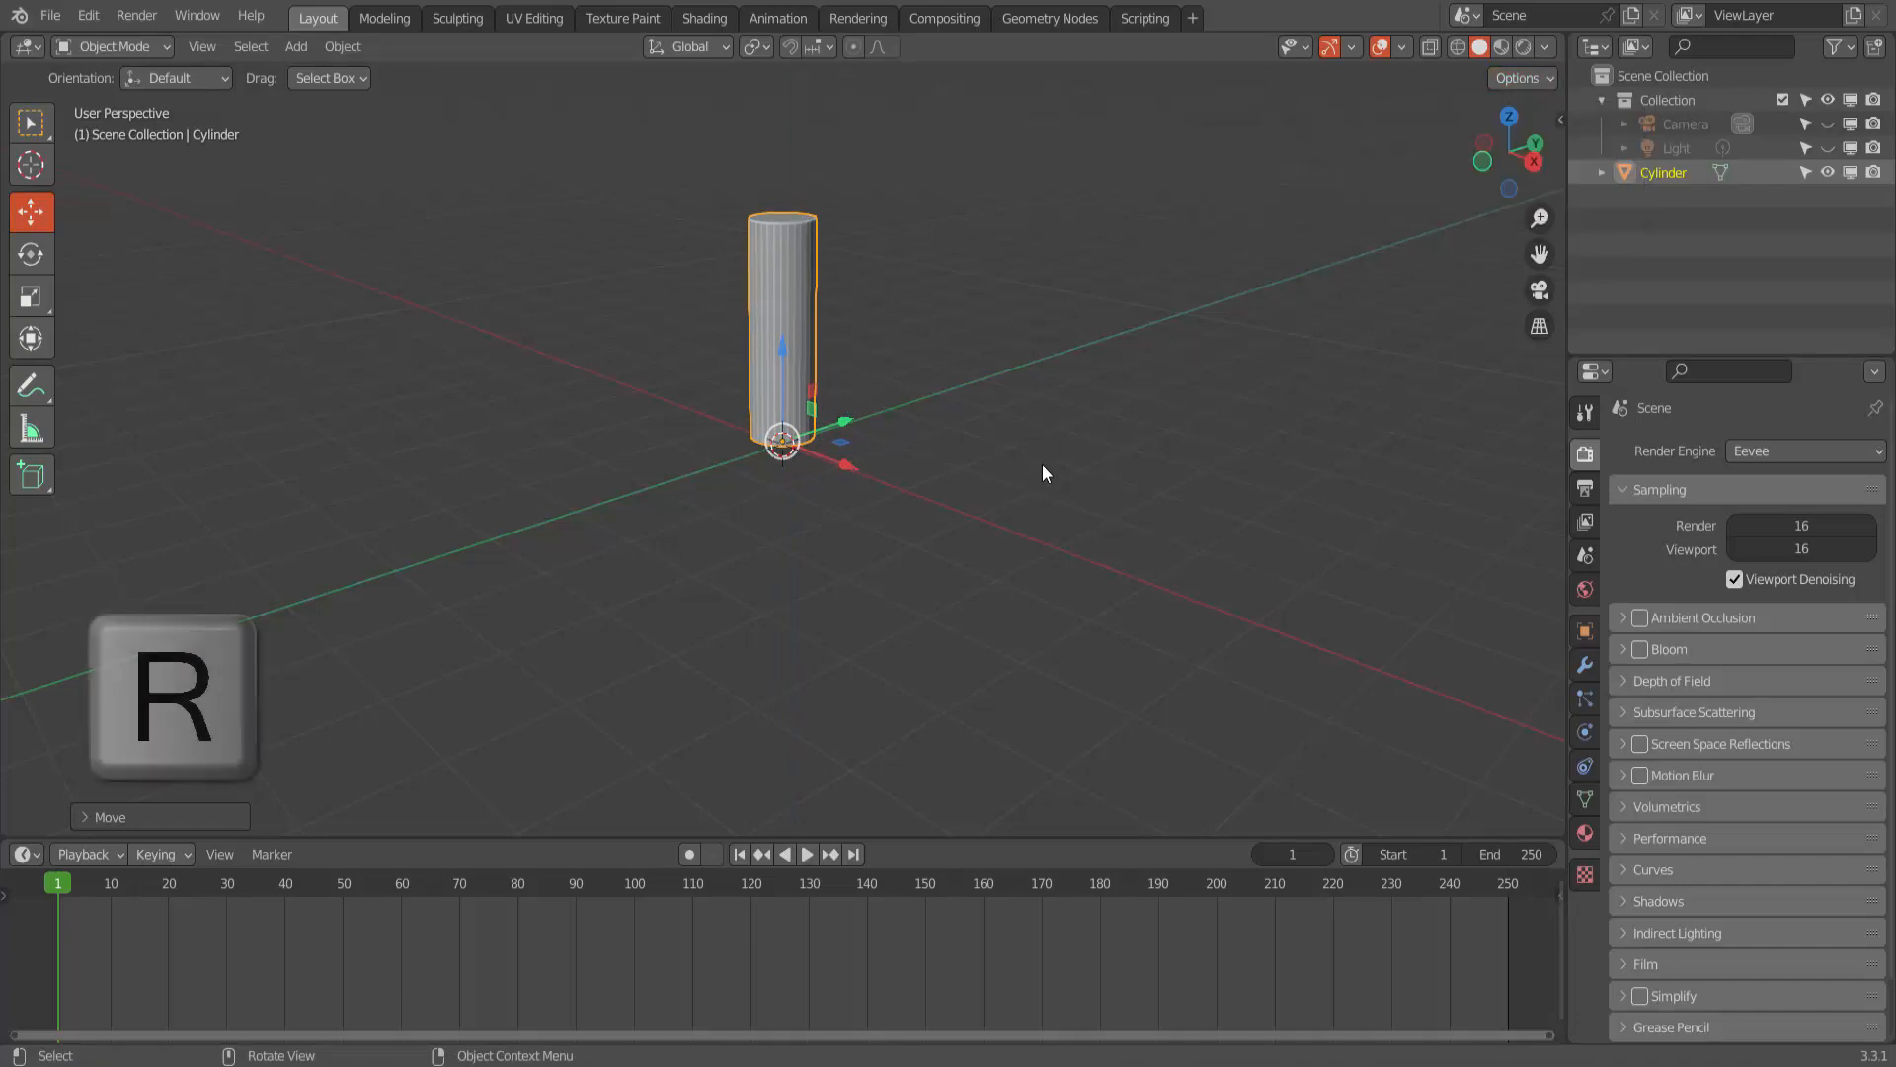
key("r")
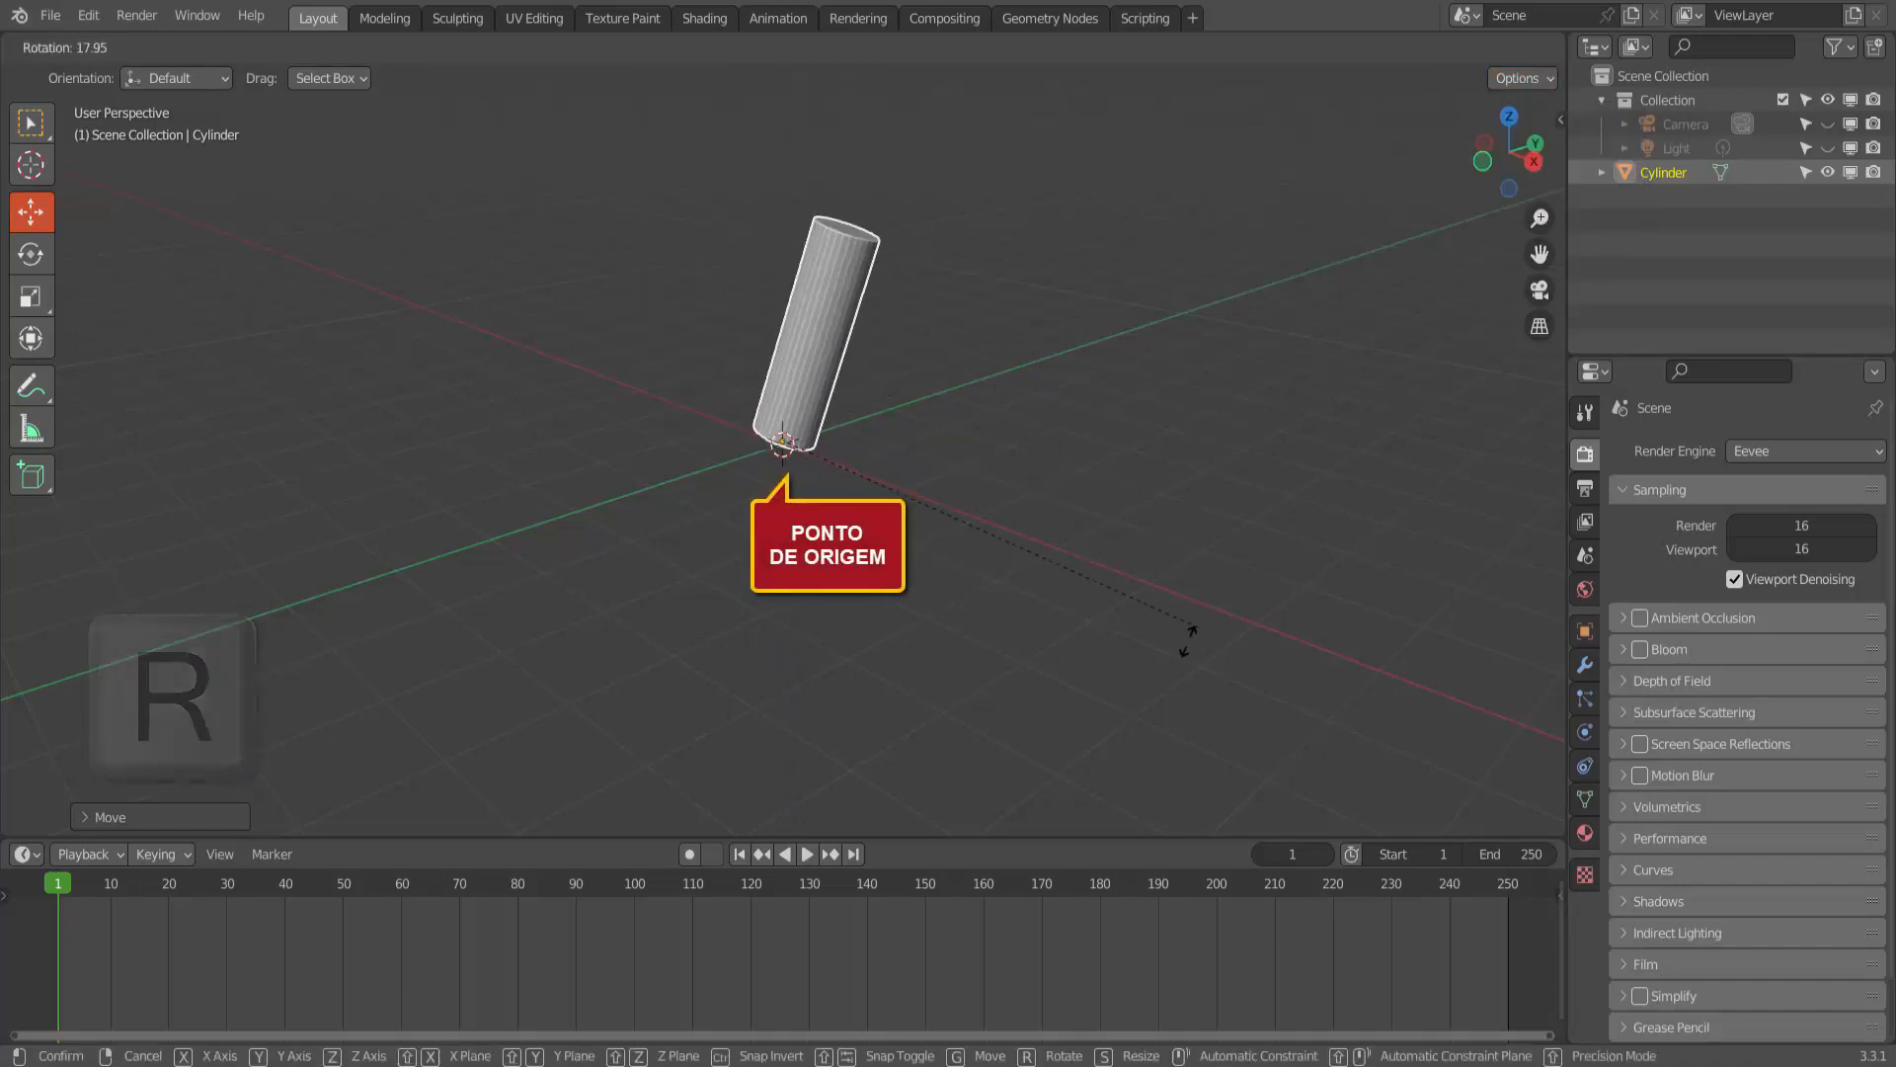
right_click(1168, 403)
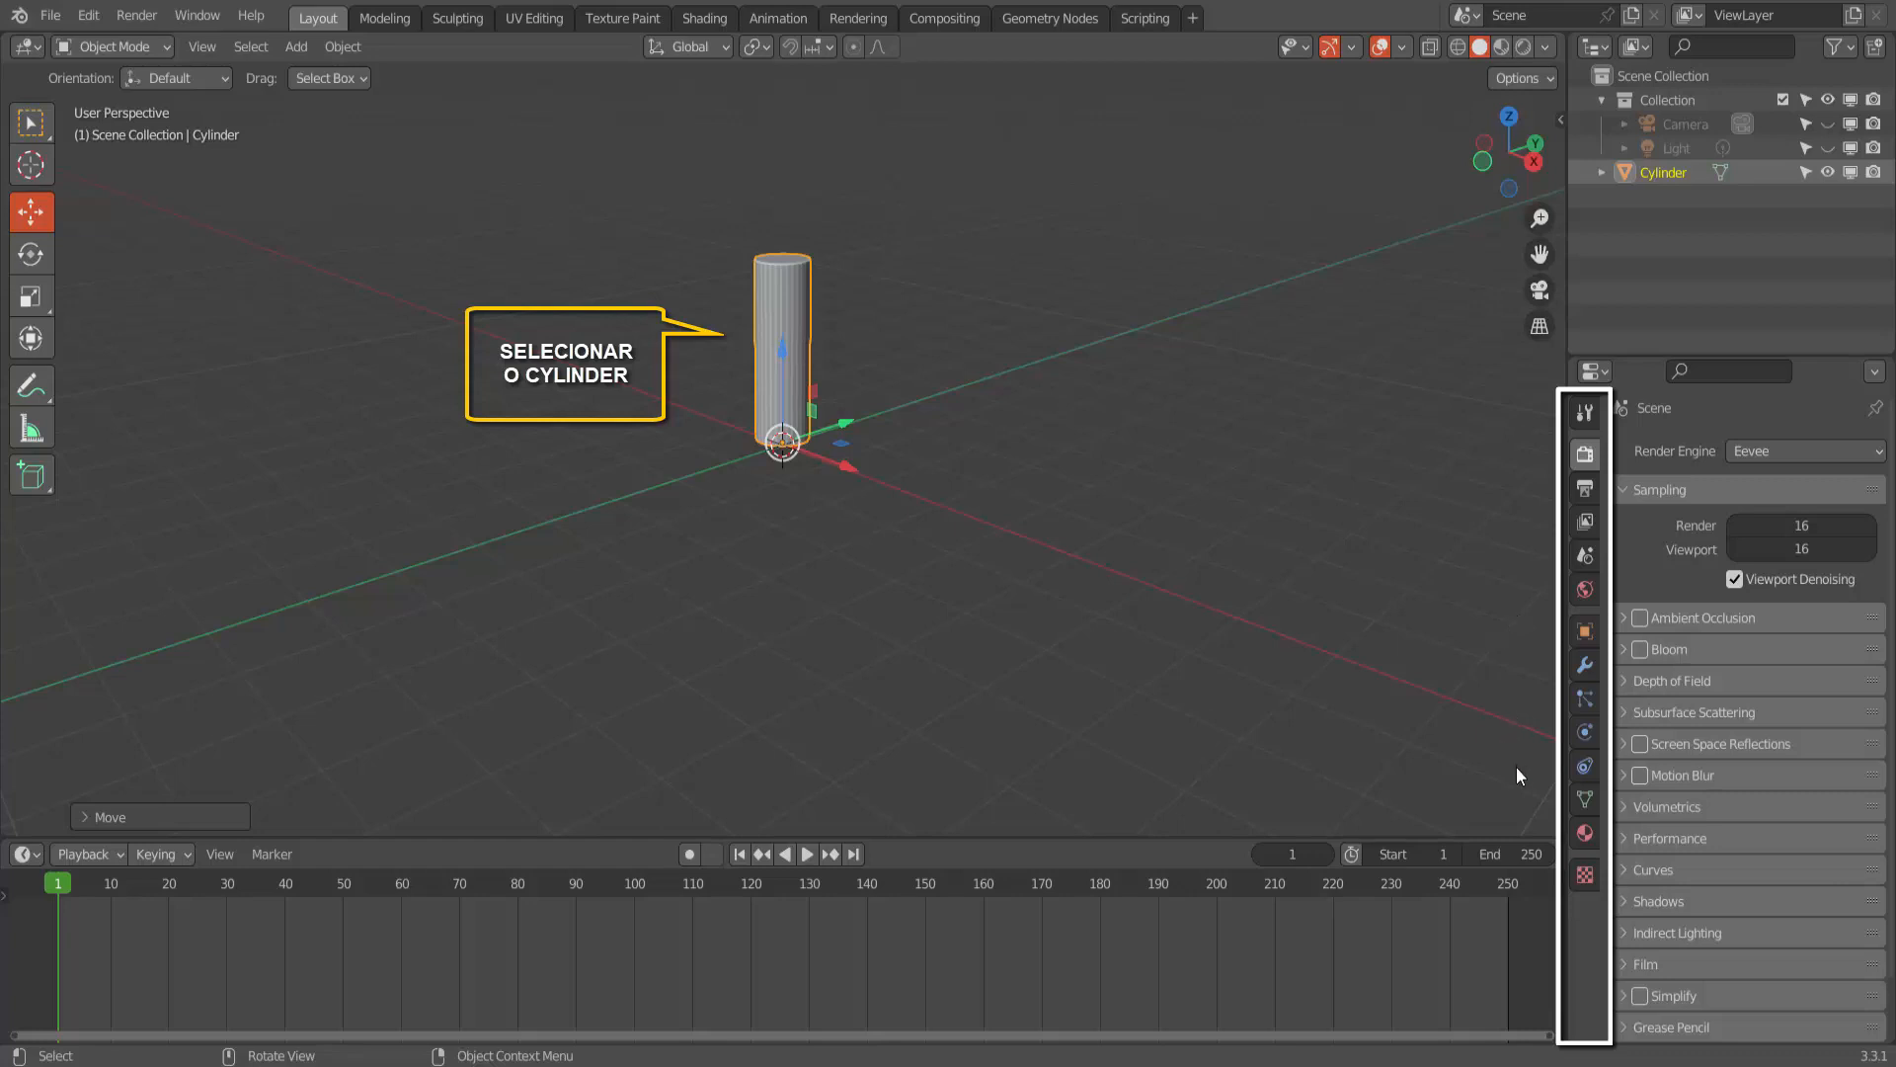
- Add a basis shape key and a second, relative shape key to the cylinder
left_click(1586, 802)
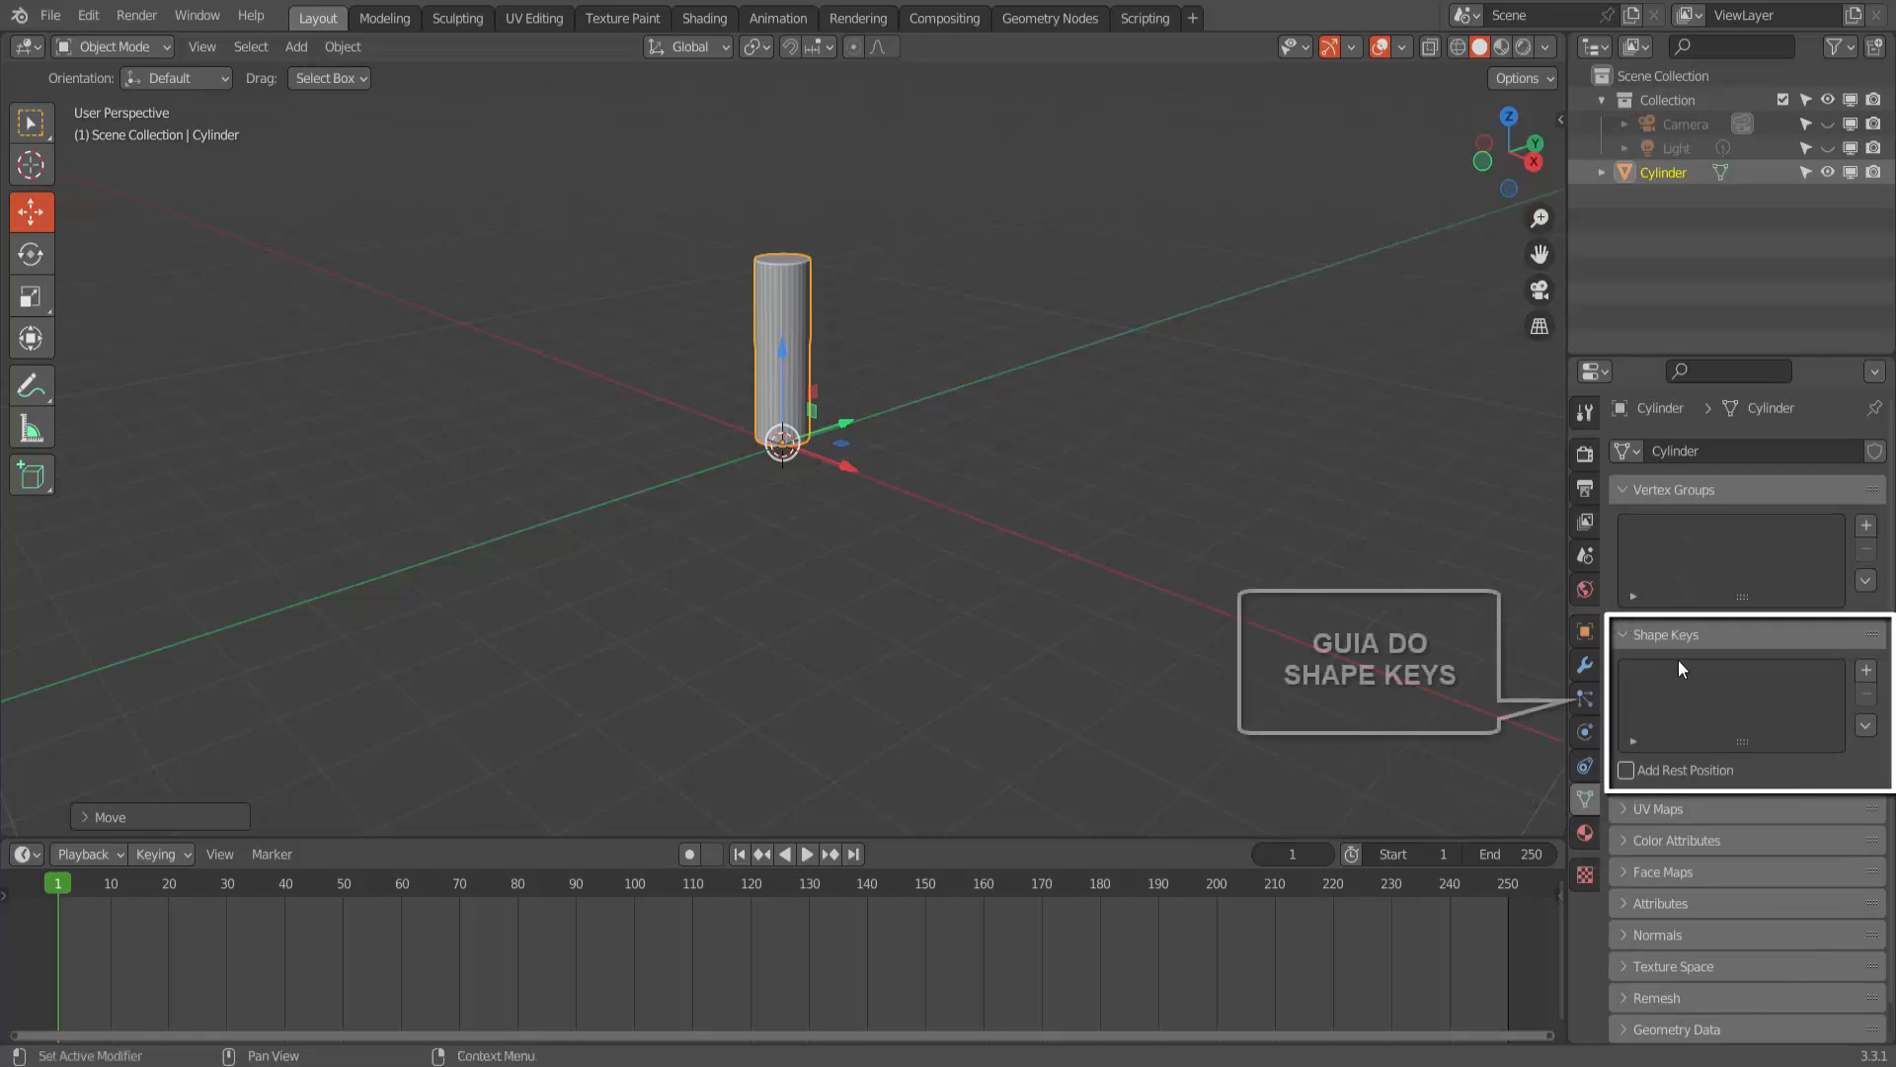
left_click(1866, 671)
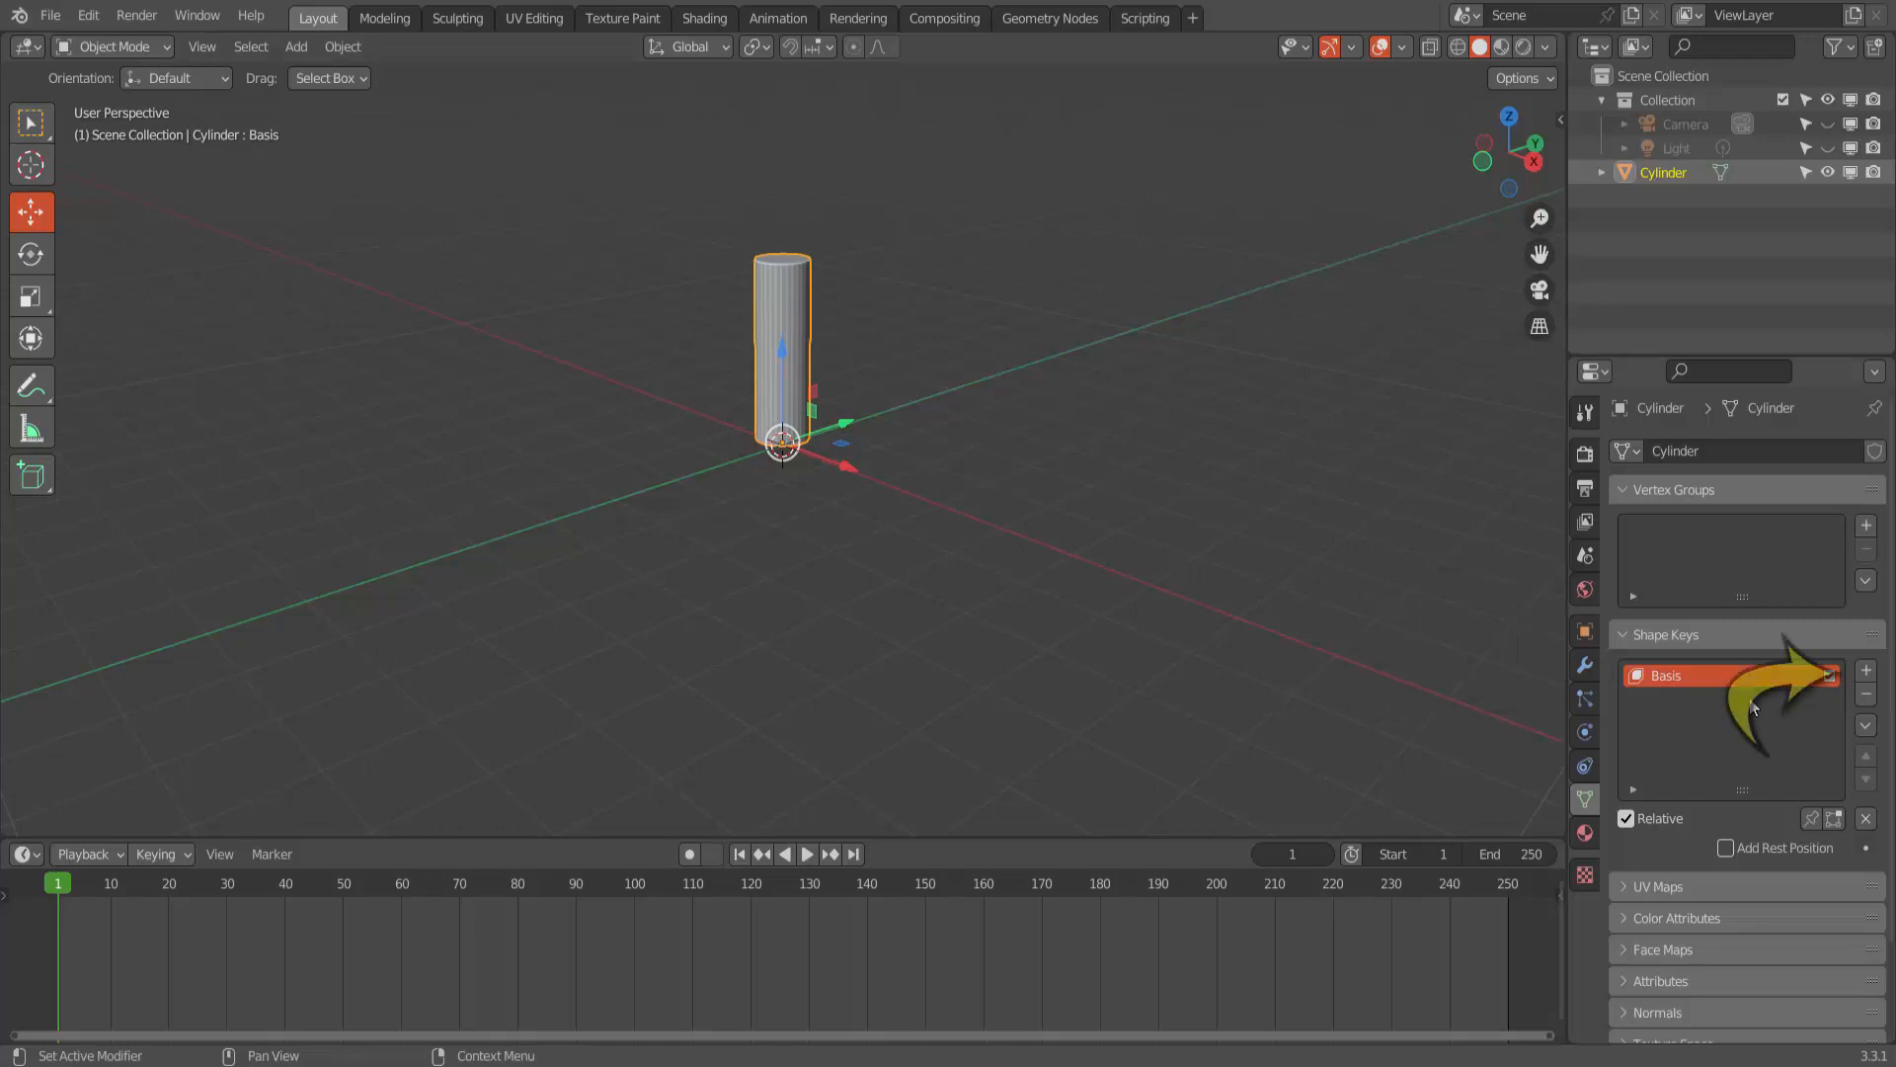
left_click(1866, 671)
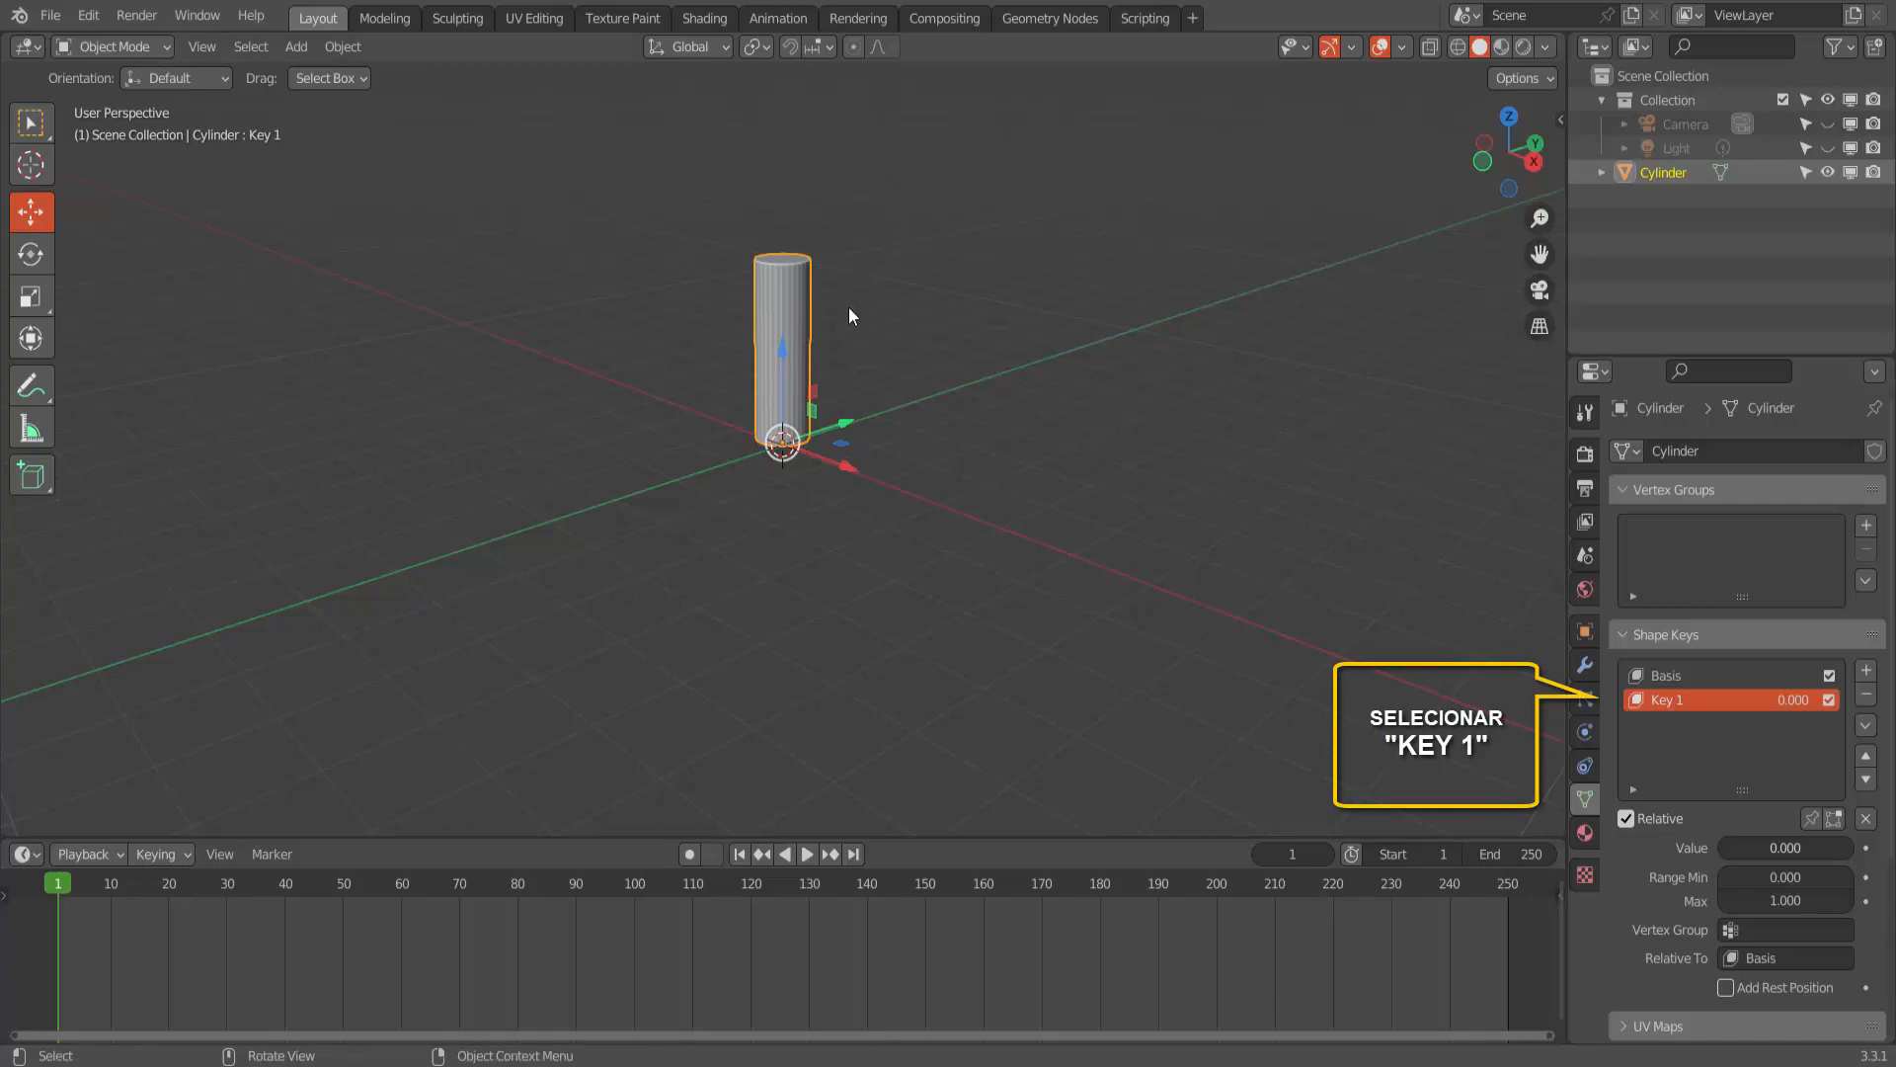
- Enter Edit Mode on the cylinder with Key 1 active, switch to edge selection, and deselect the whole mesh
left_click(128, 49)
left_click(120, 98)
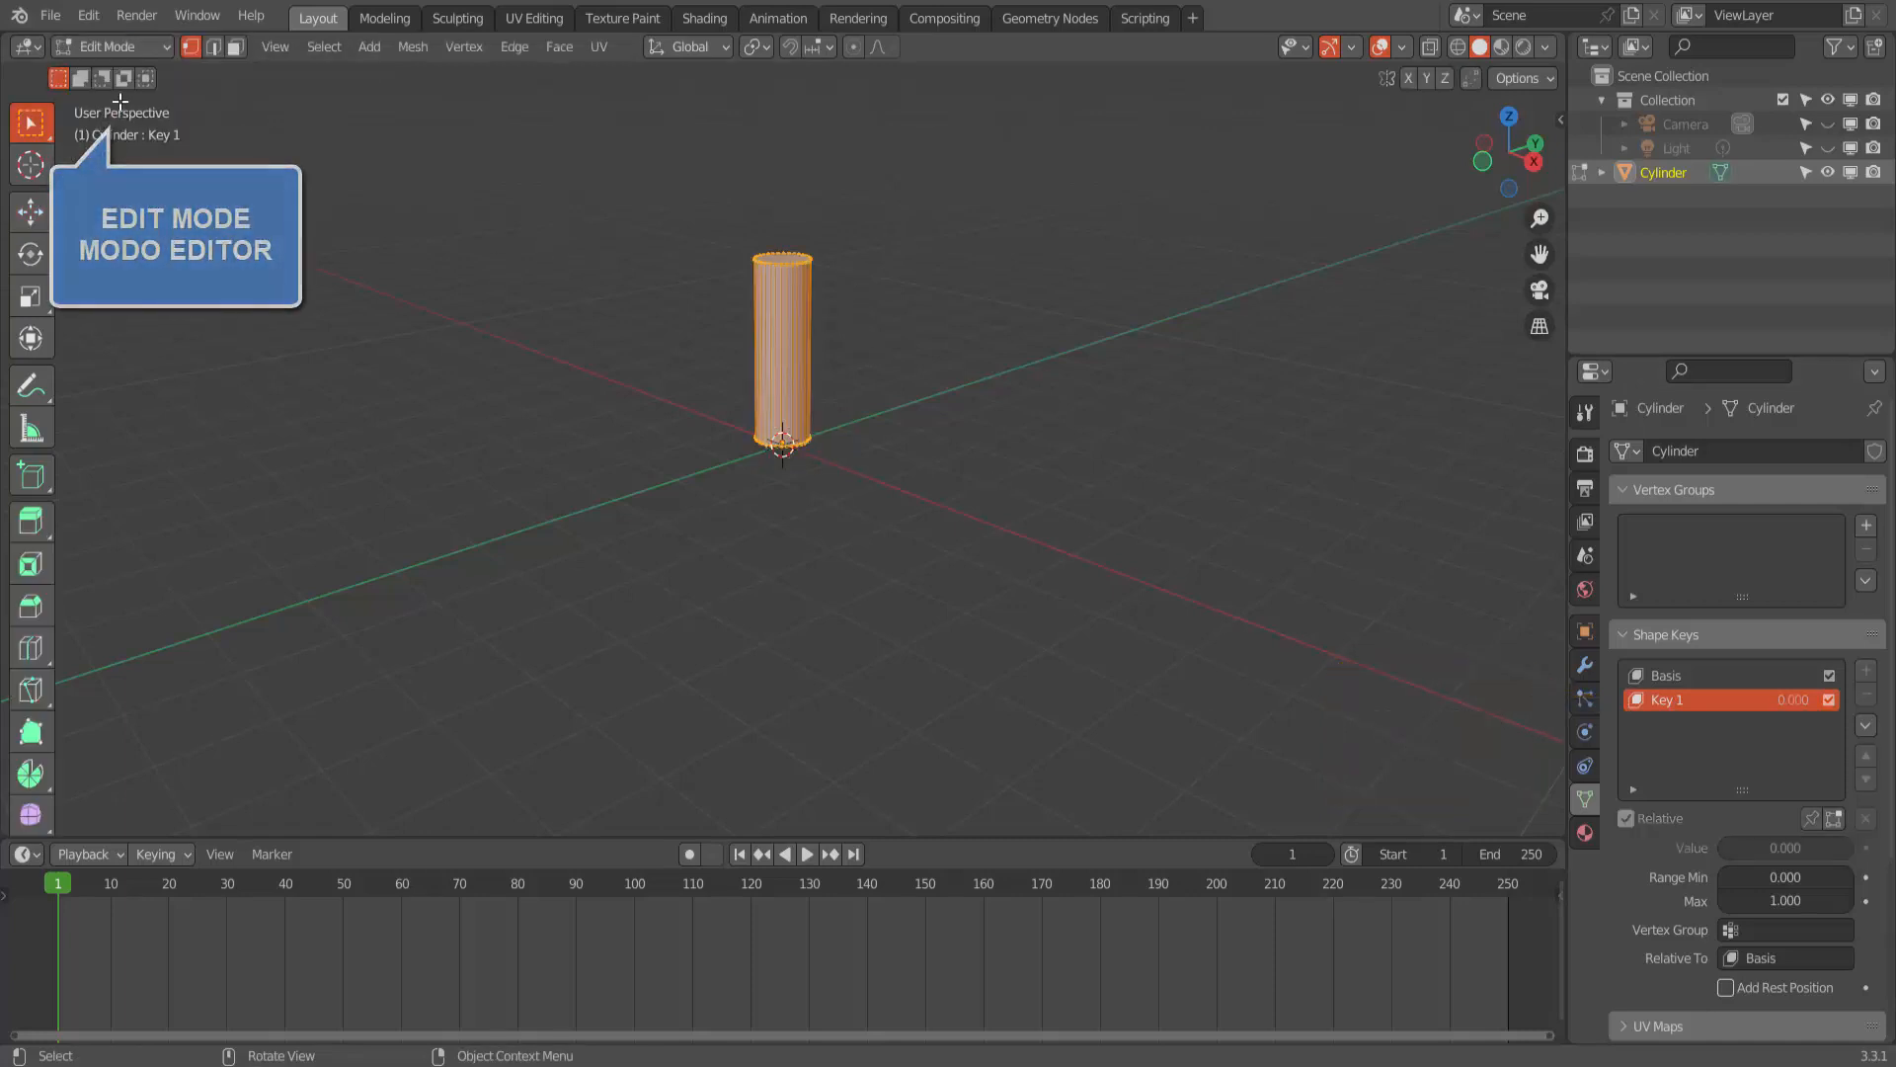
scroll(1110, 425, "up", 3)
scroll(1110, 425, "up", 2)
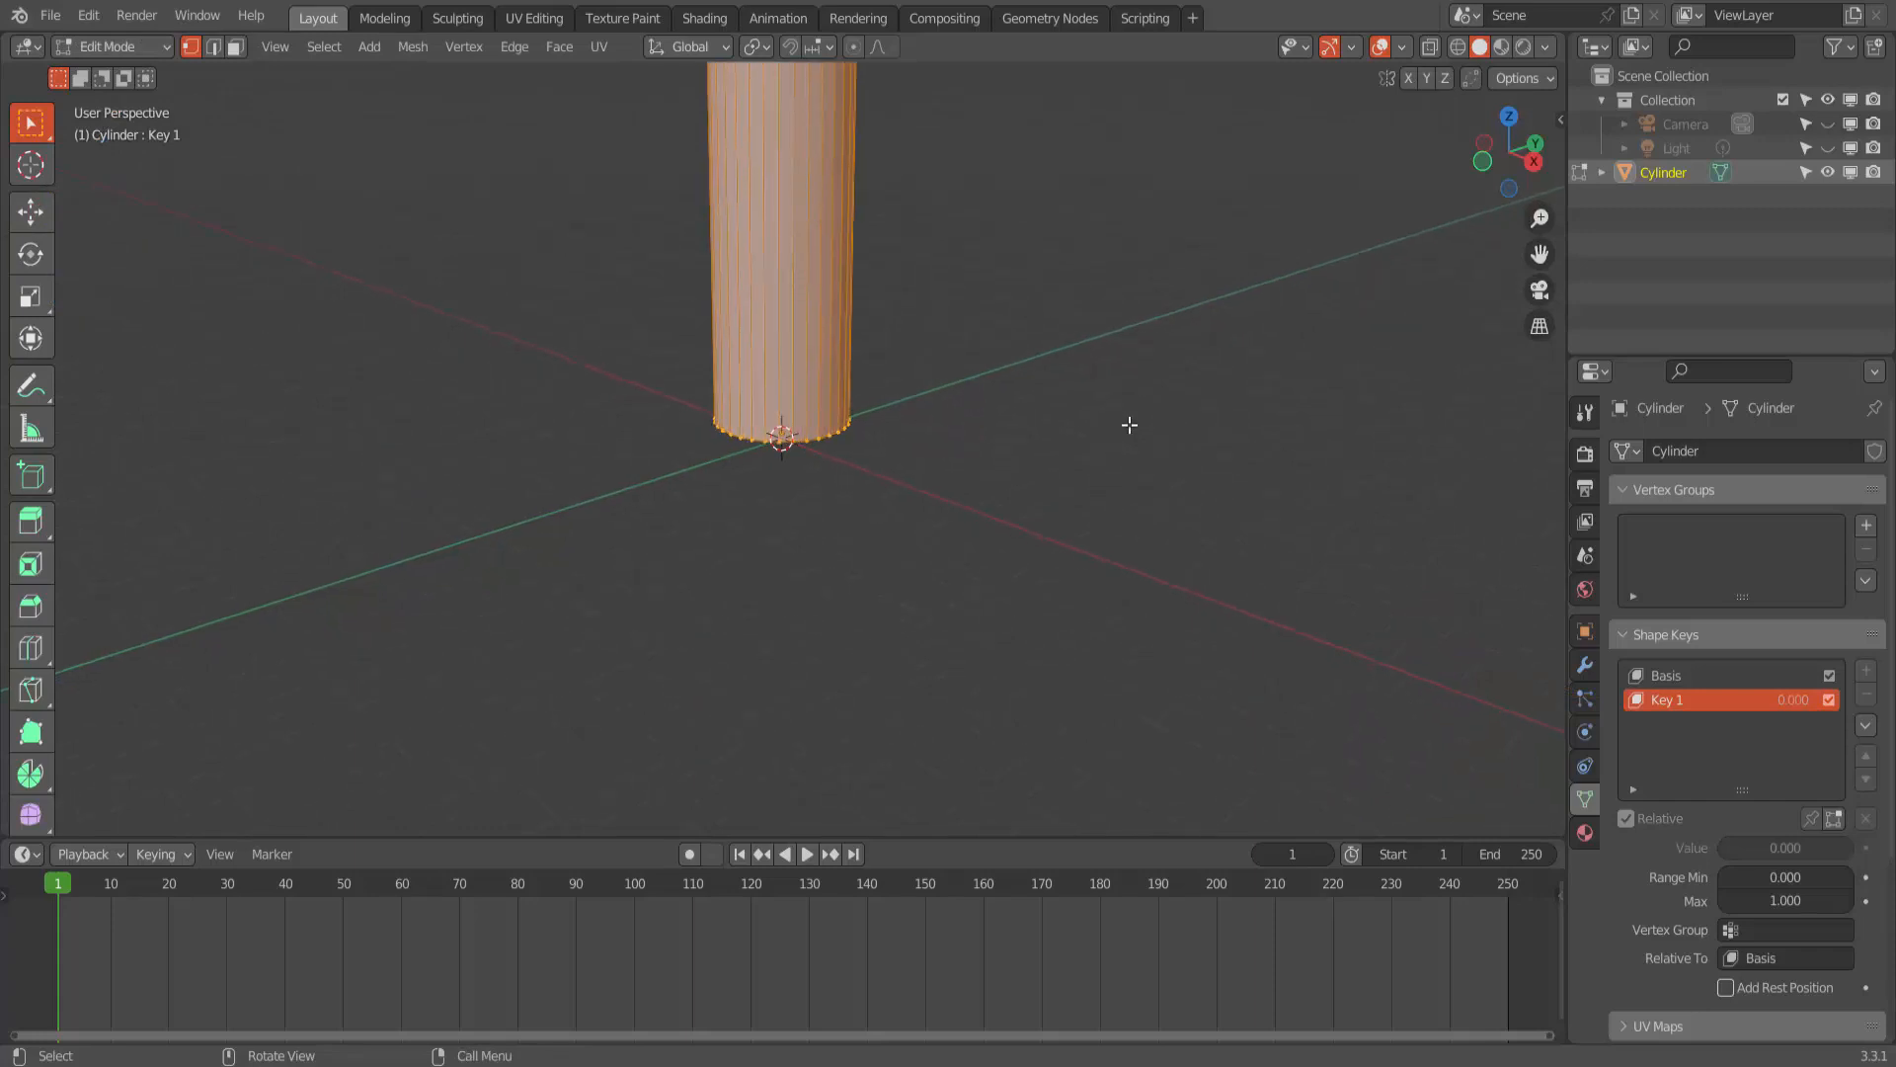
left_click_drag(1538, 254, 1538, 496)
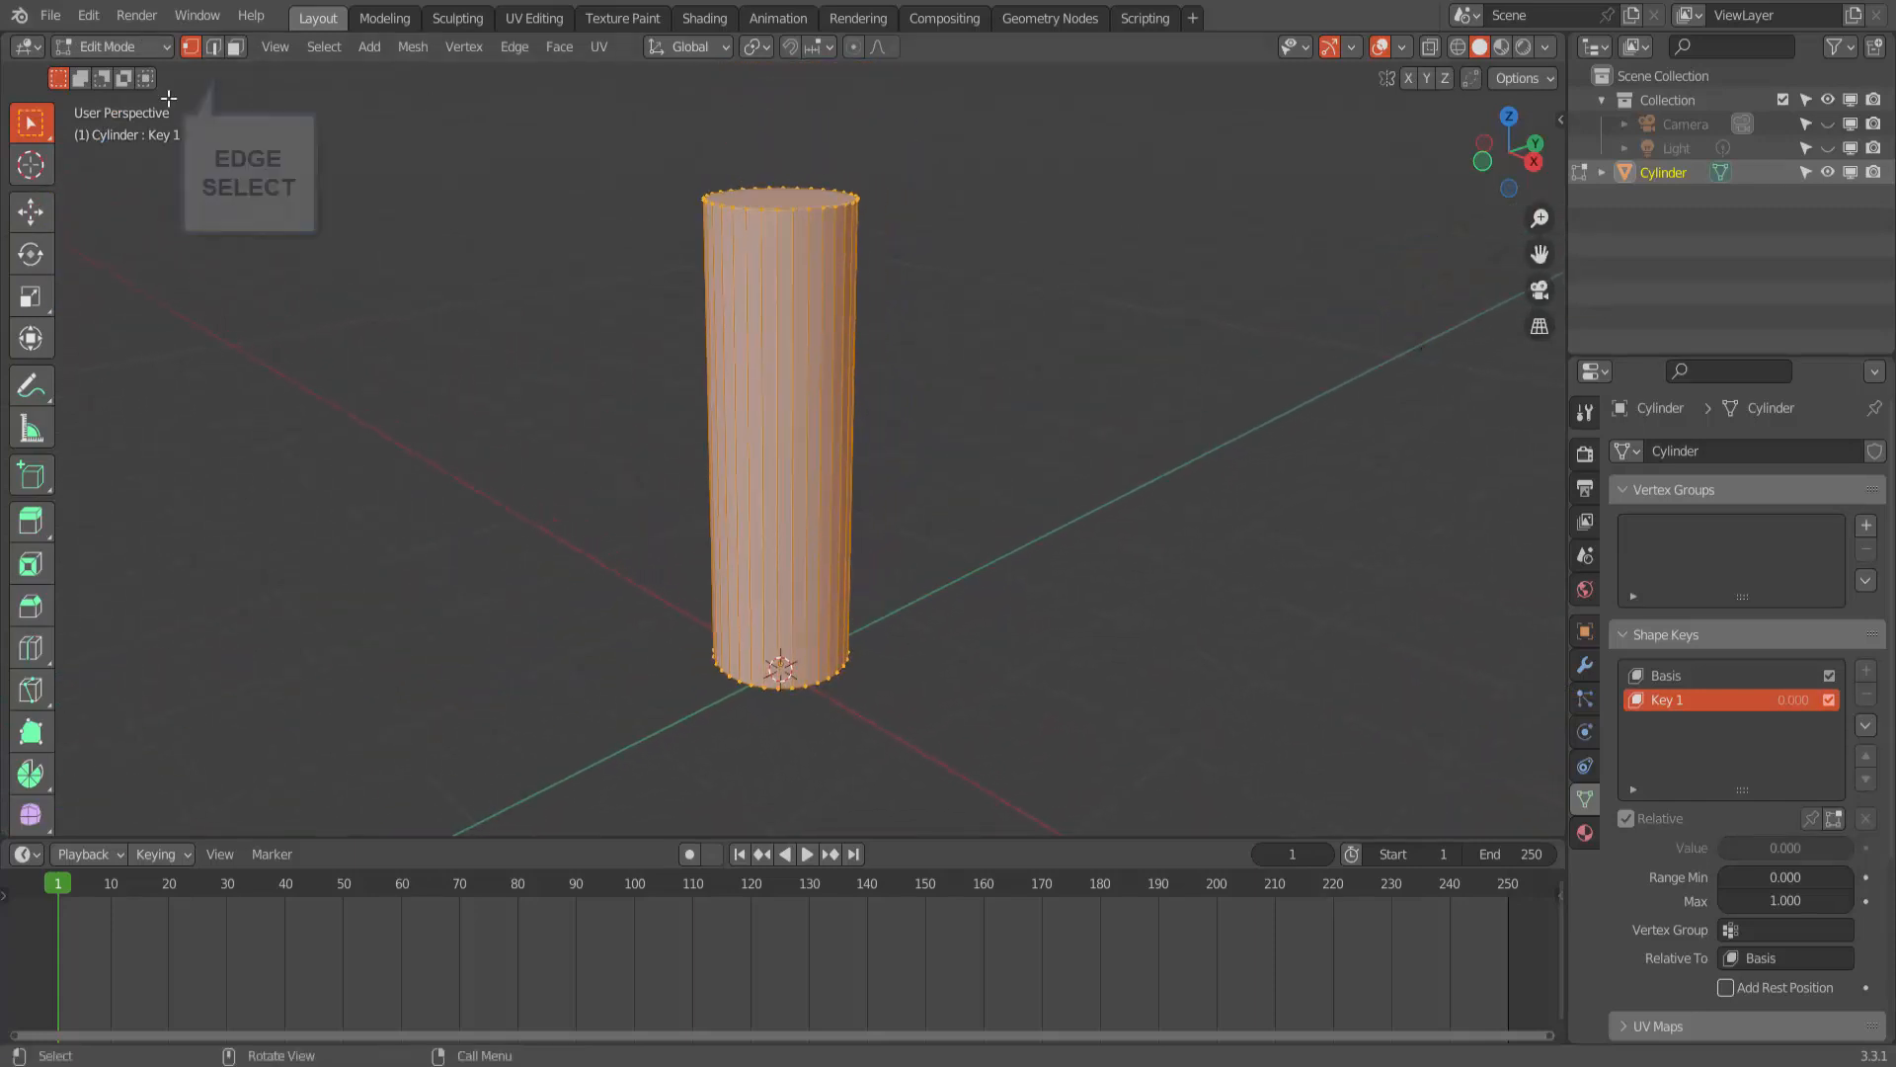
left_click(214, 48)
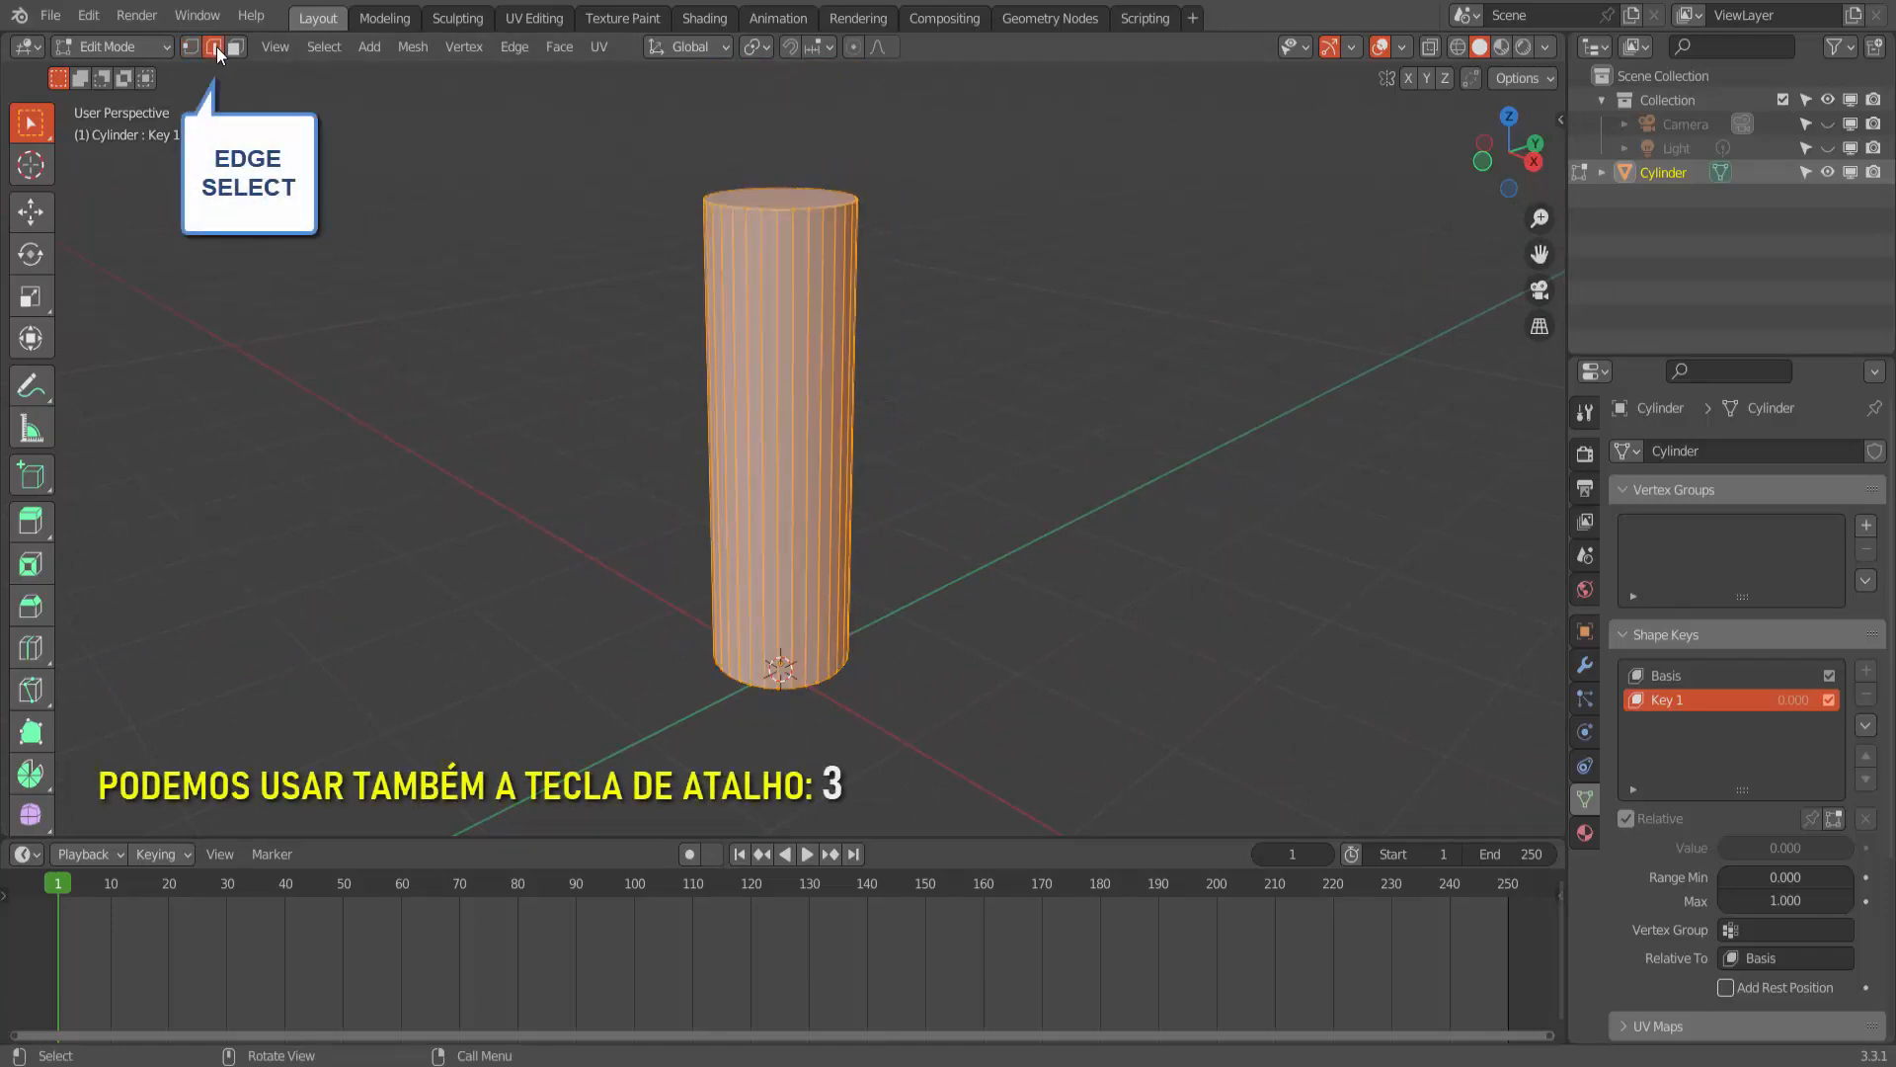
left_click(1097, 264)
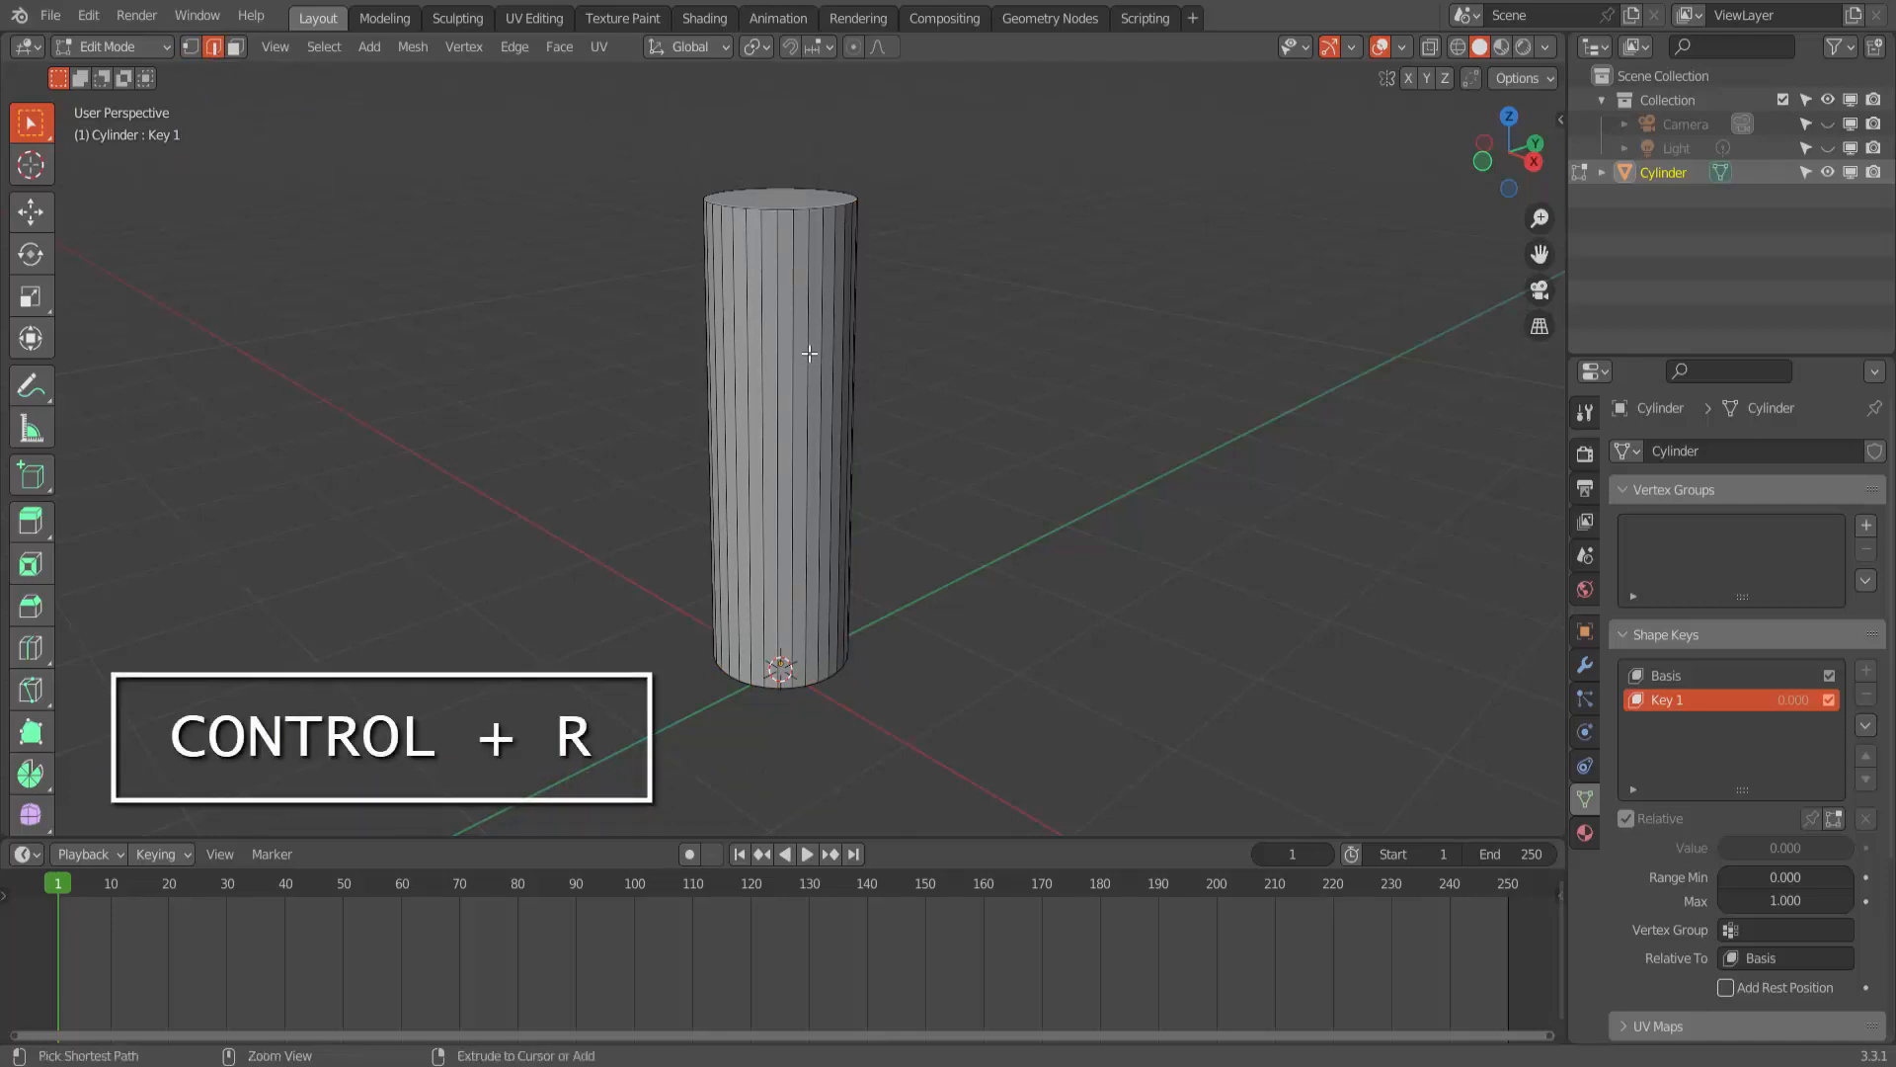
- Add three horizontal loop cuts around the cylinder and scale them closer together along Z to about 0.67
key("ctrl+r")
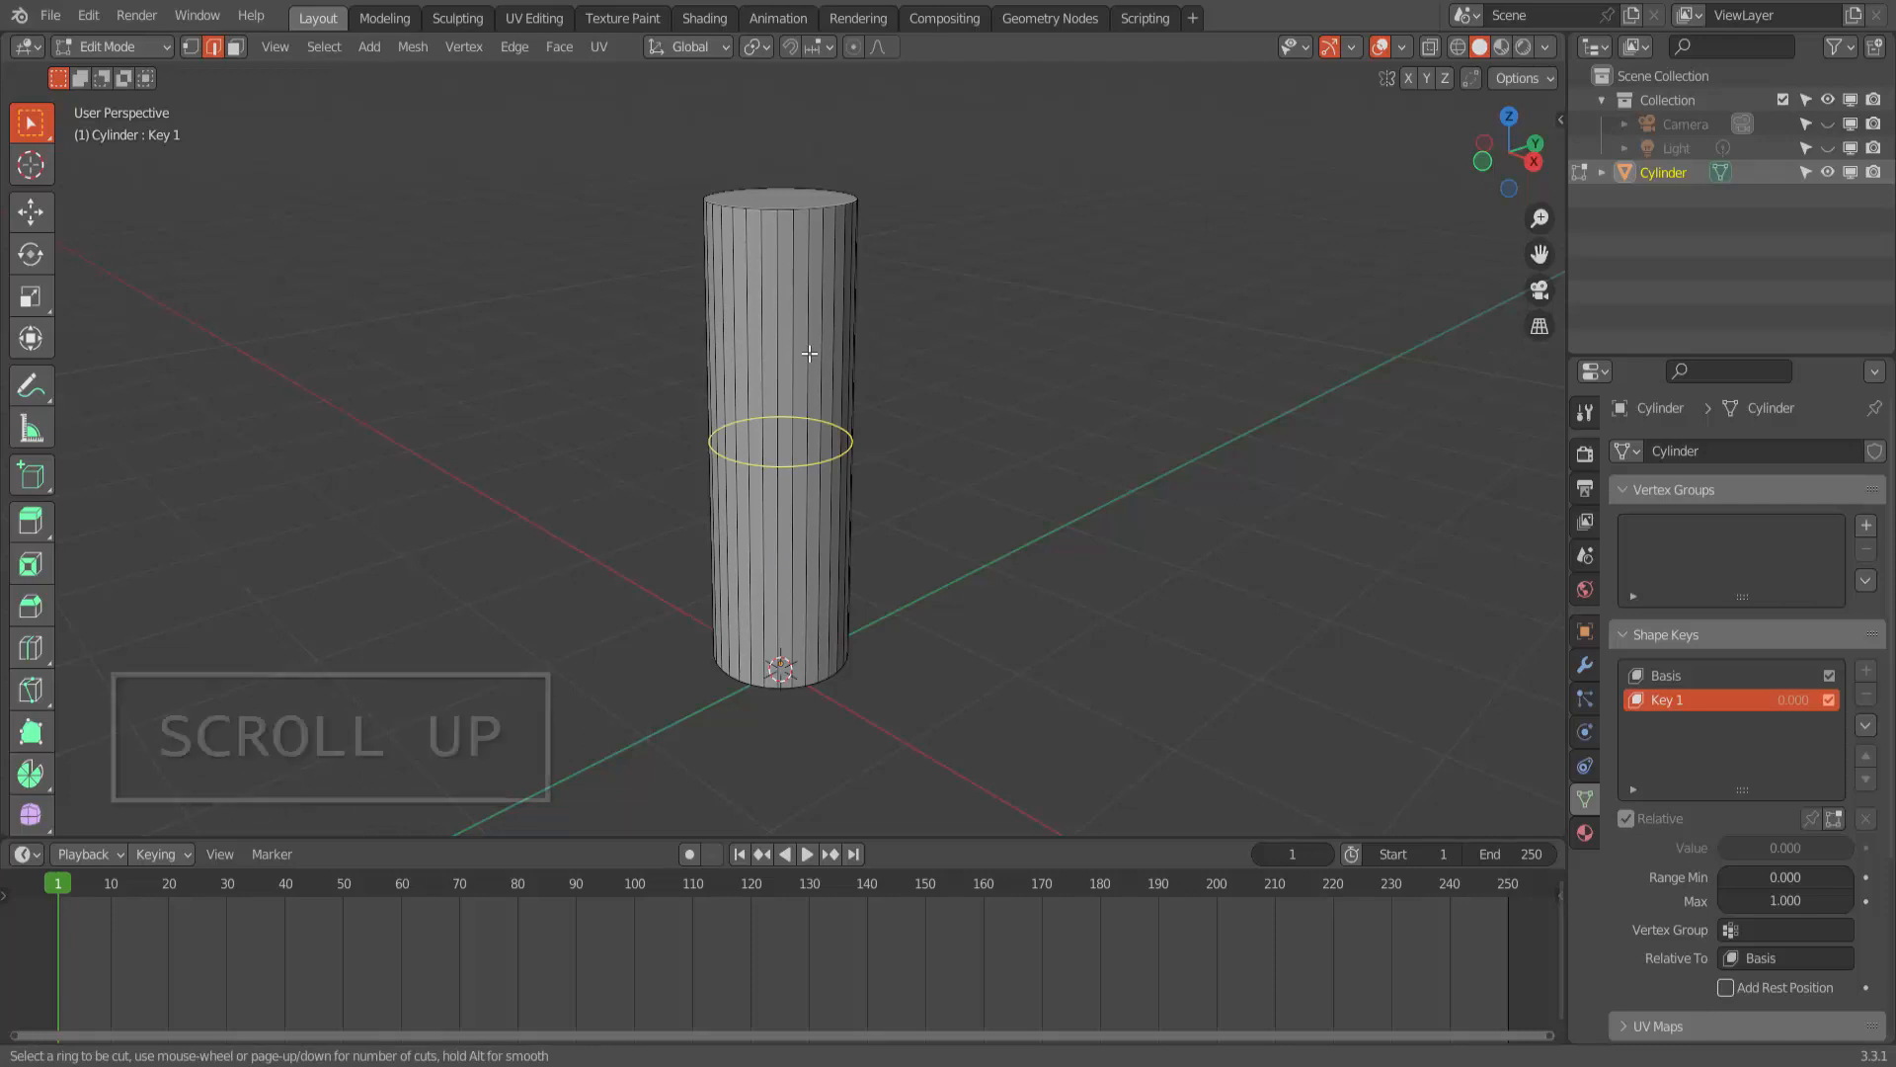
scroll(810, 353, "up", 2)
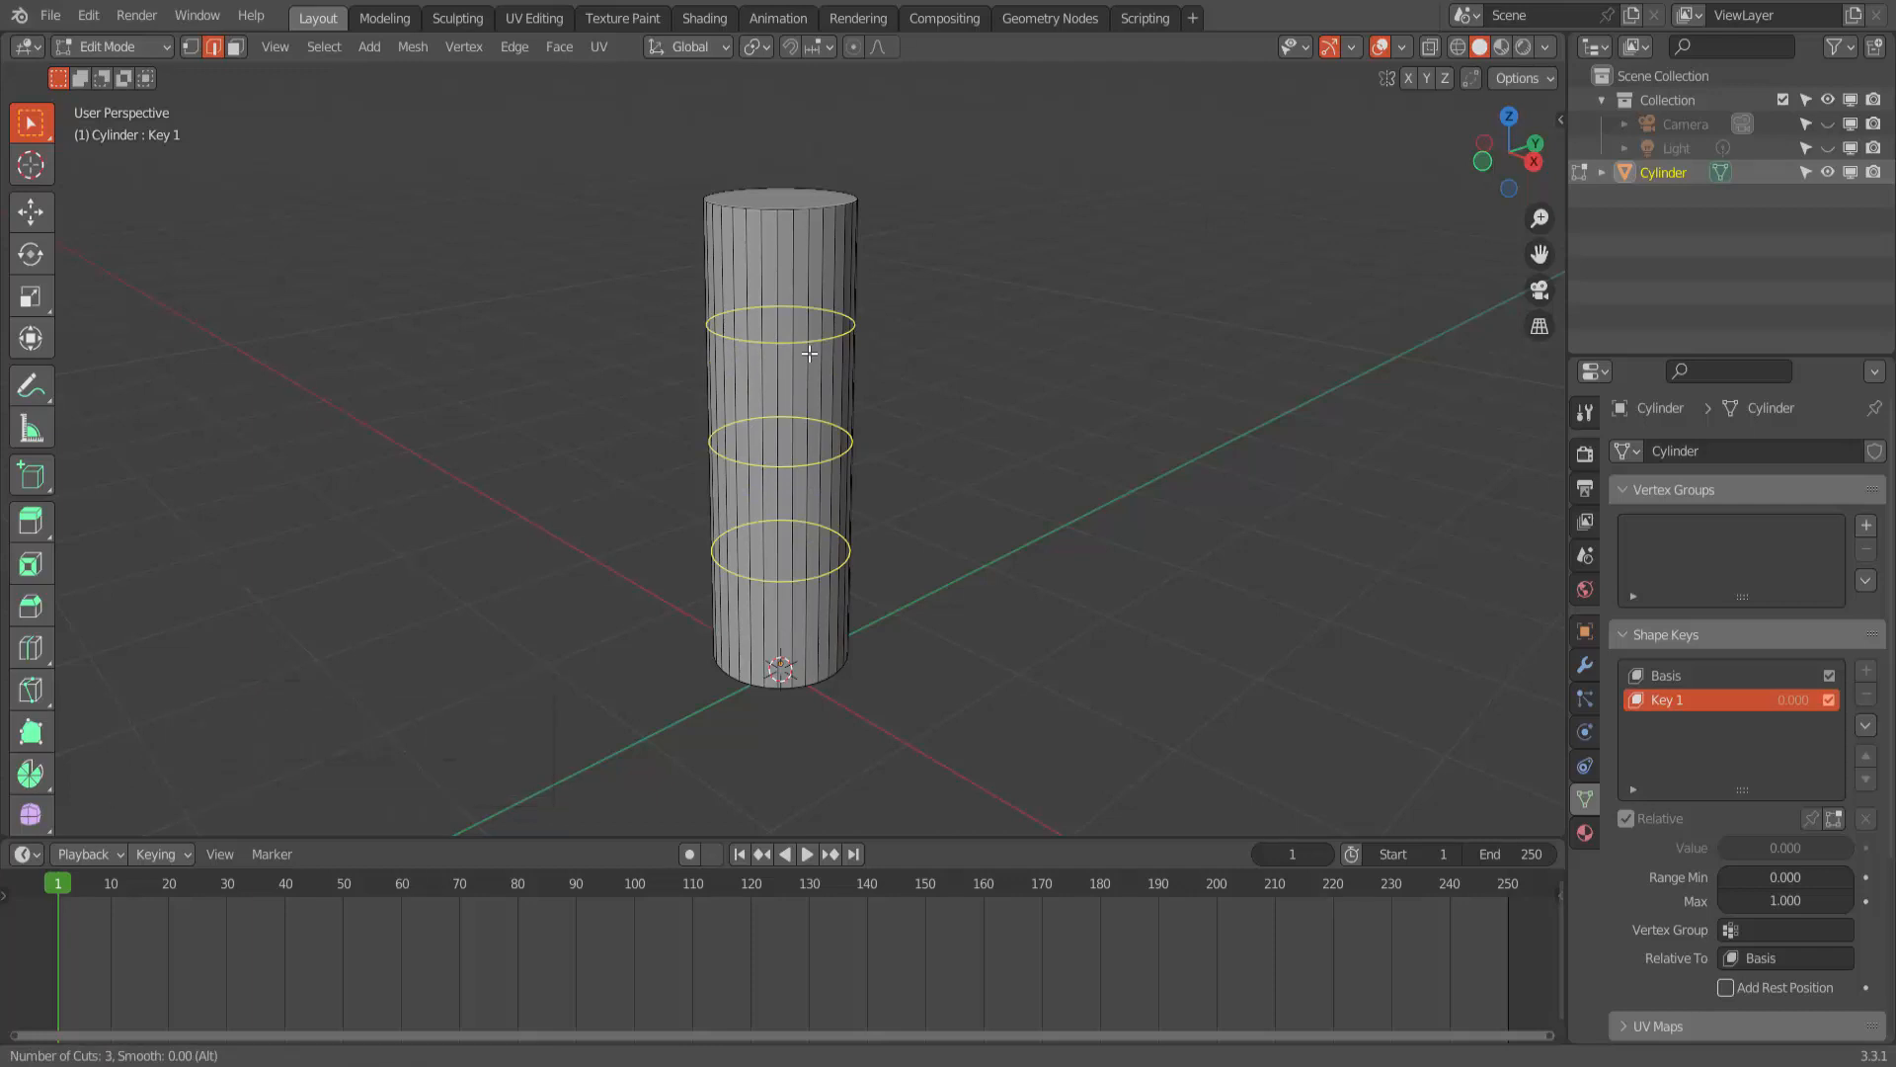
left_click(810, 352)
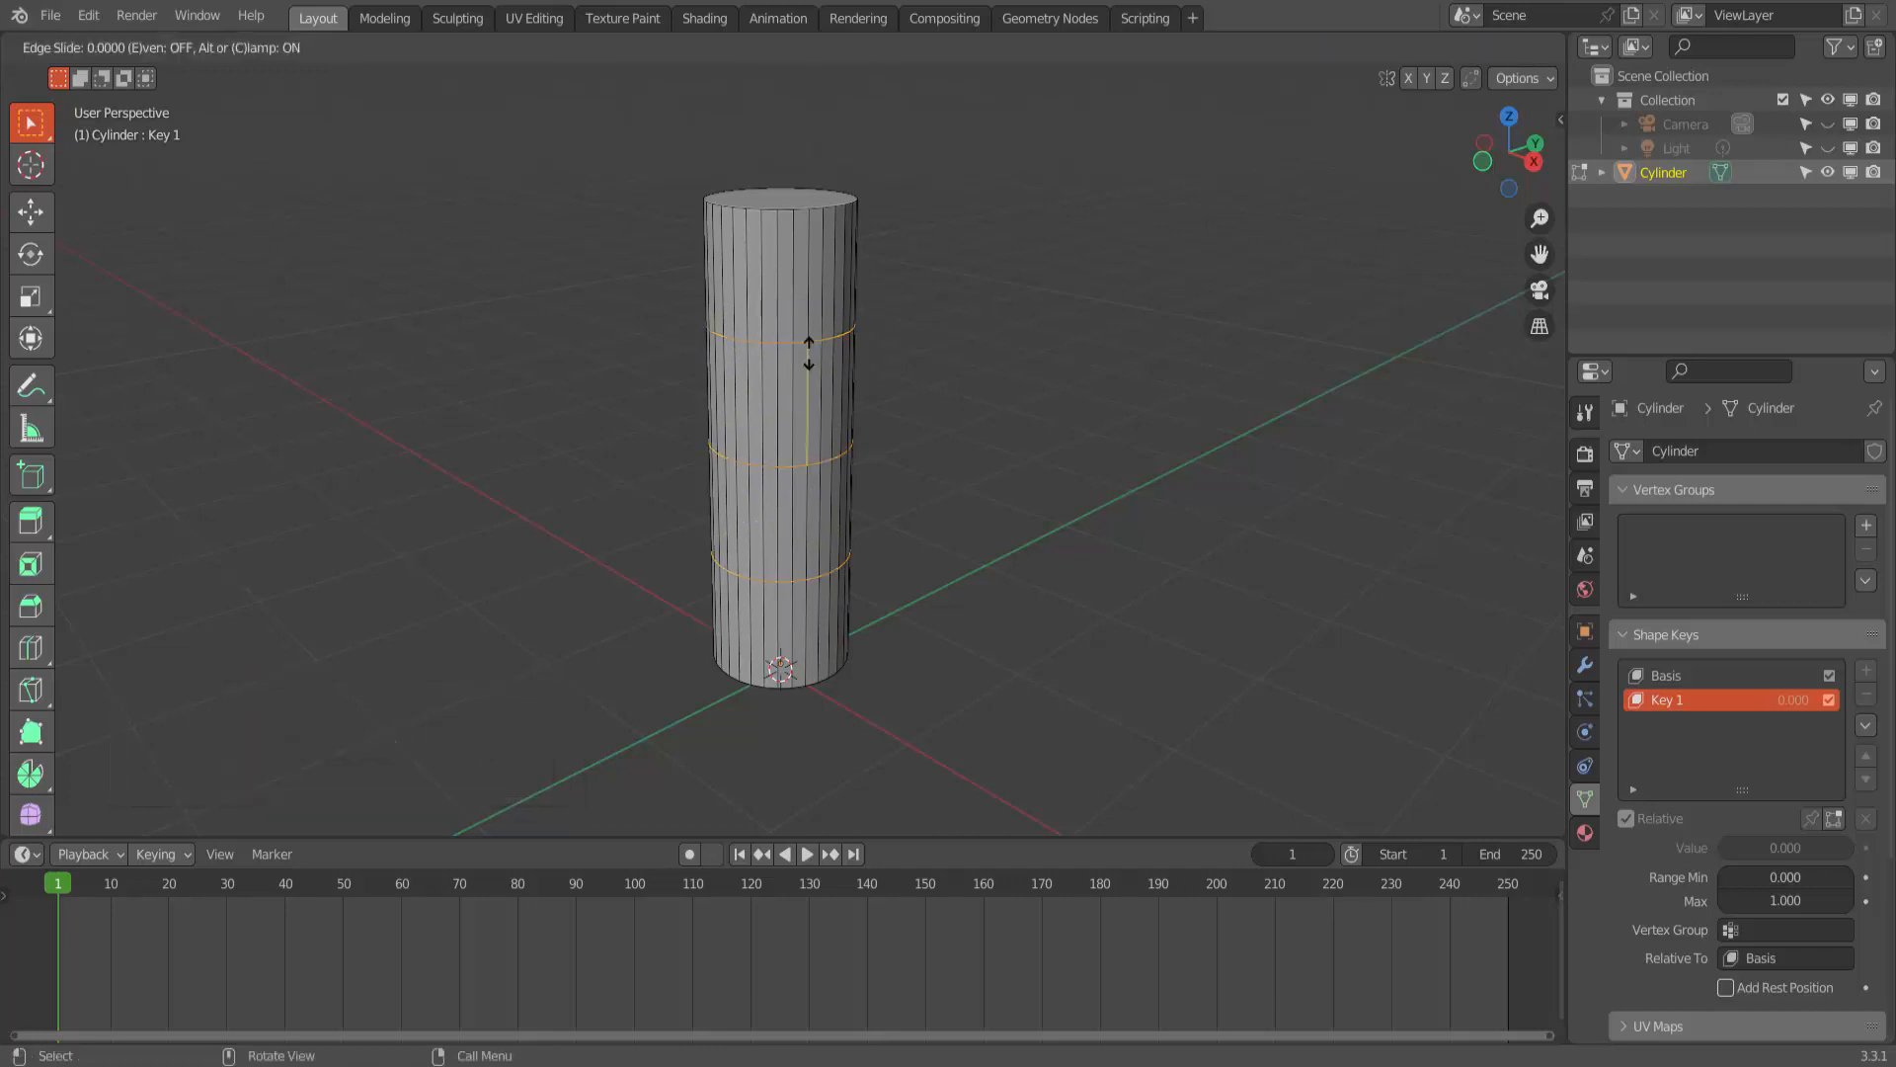
key("s")
key("z")
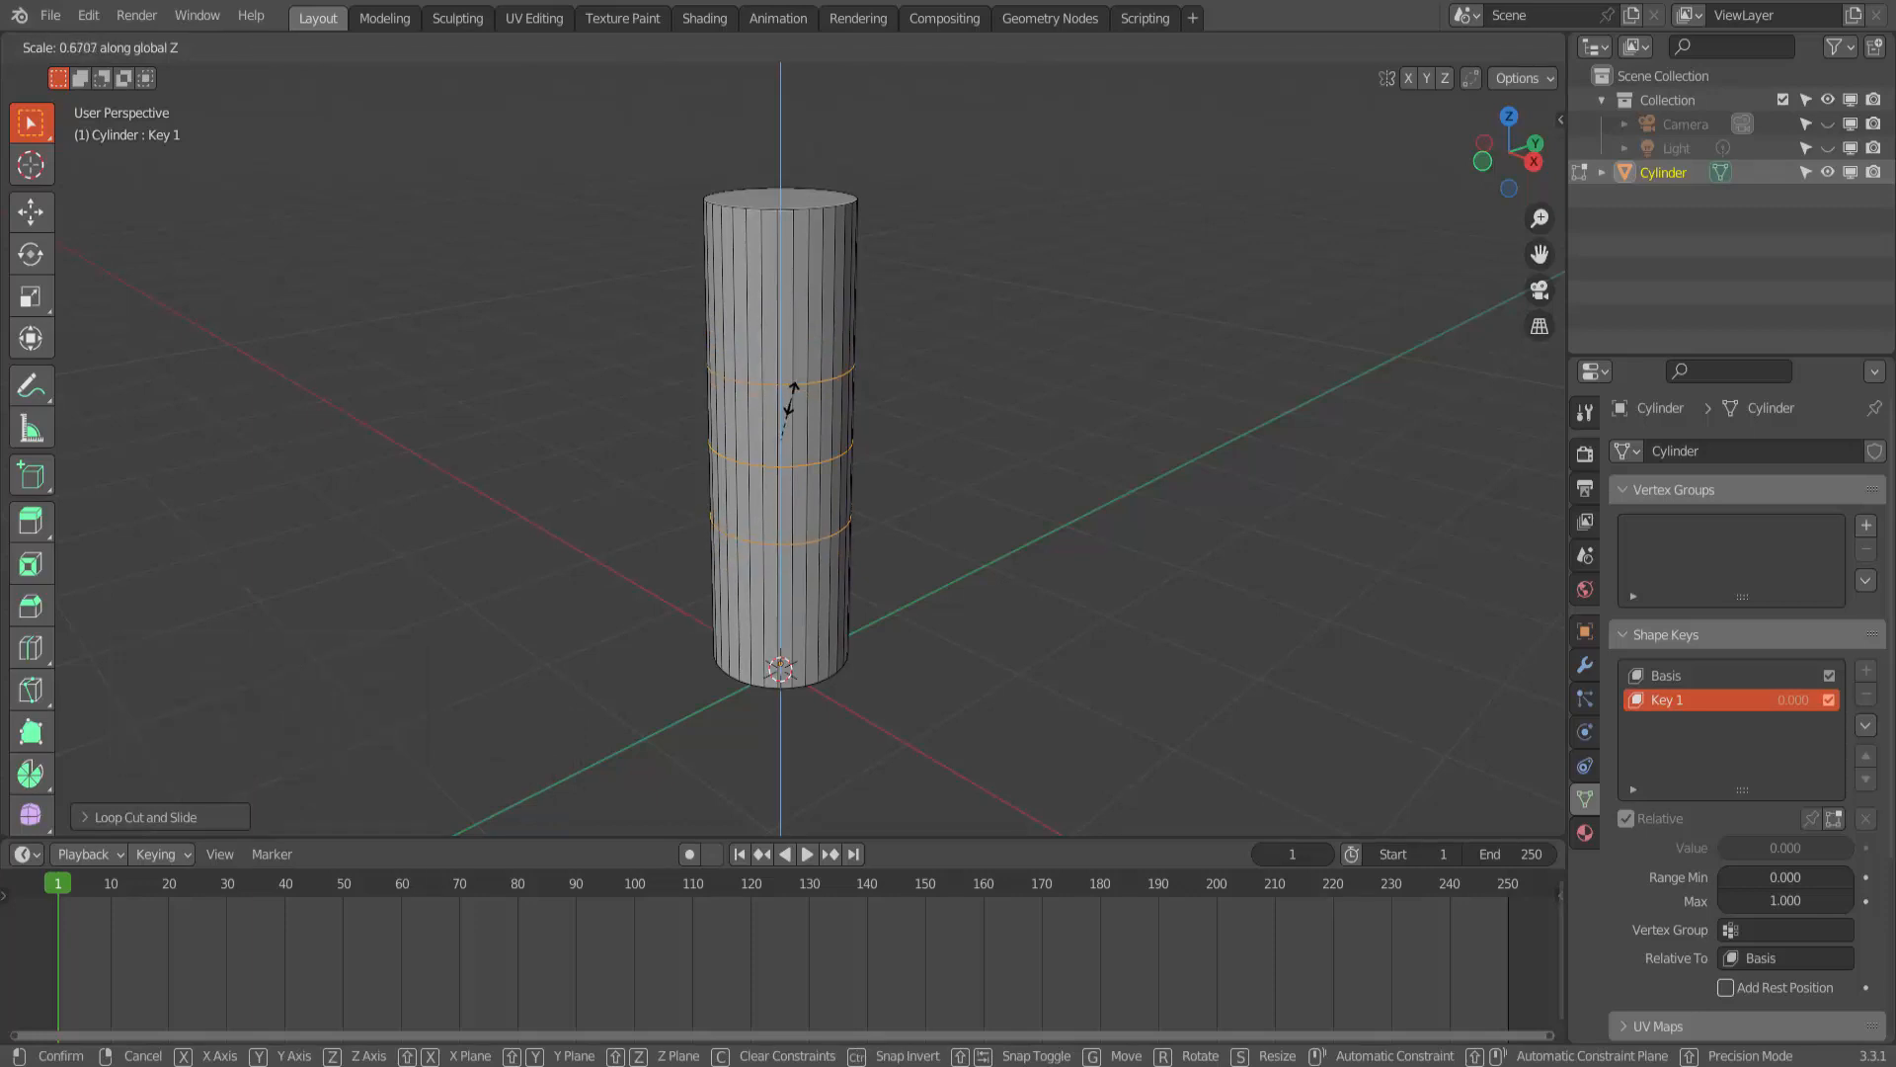
left_click(791, 400)
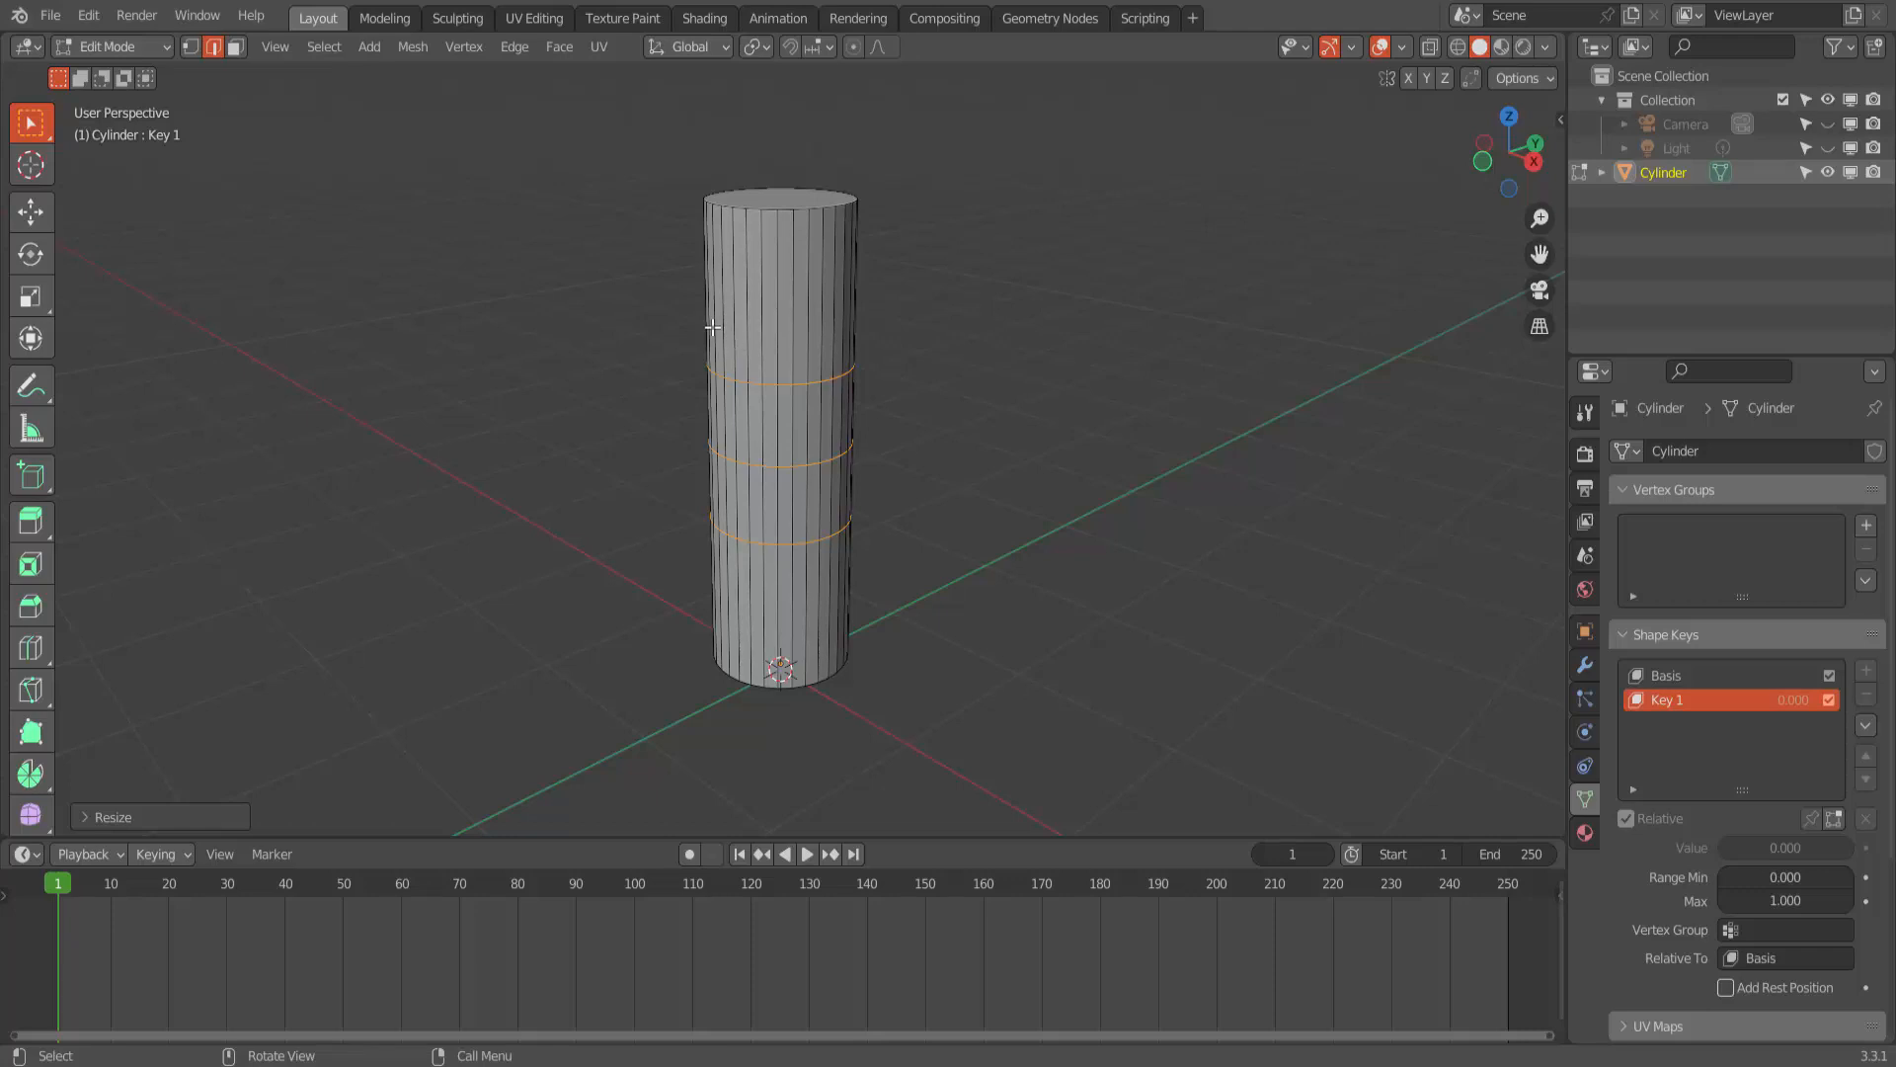
- Move the three edge loops up along Z so the lowest one sits at mid-height, and clear the selection
left_click(44, 225)
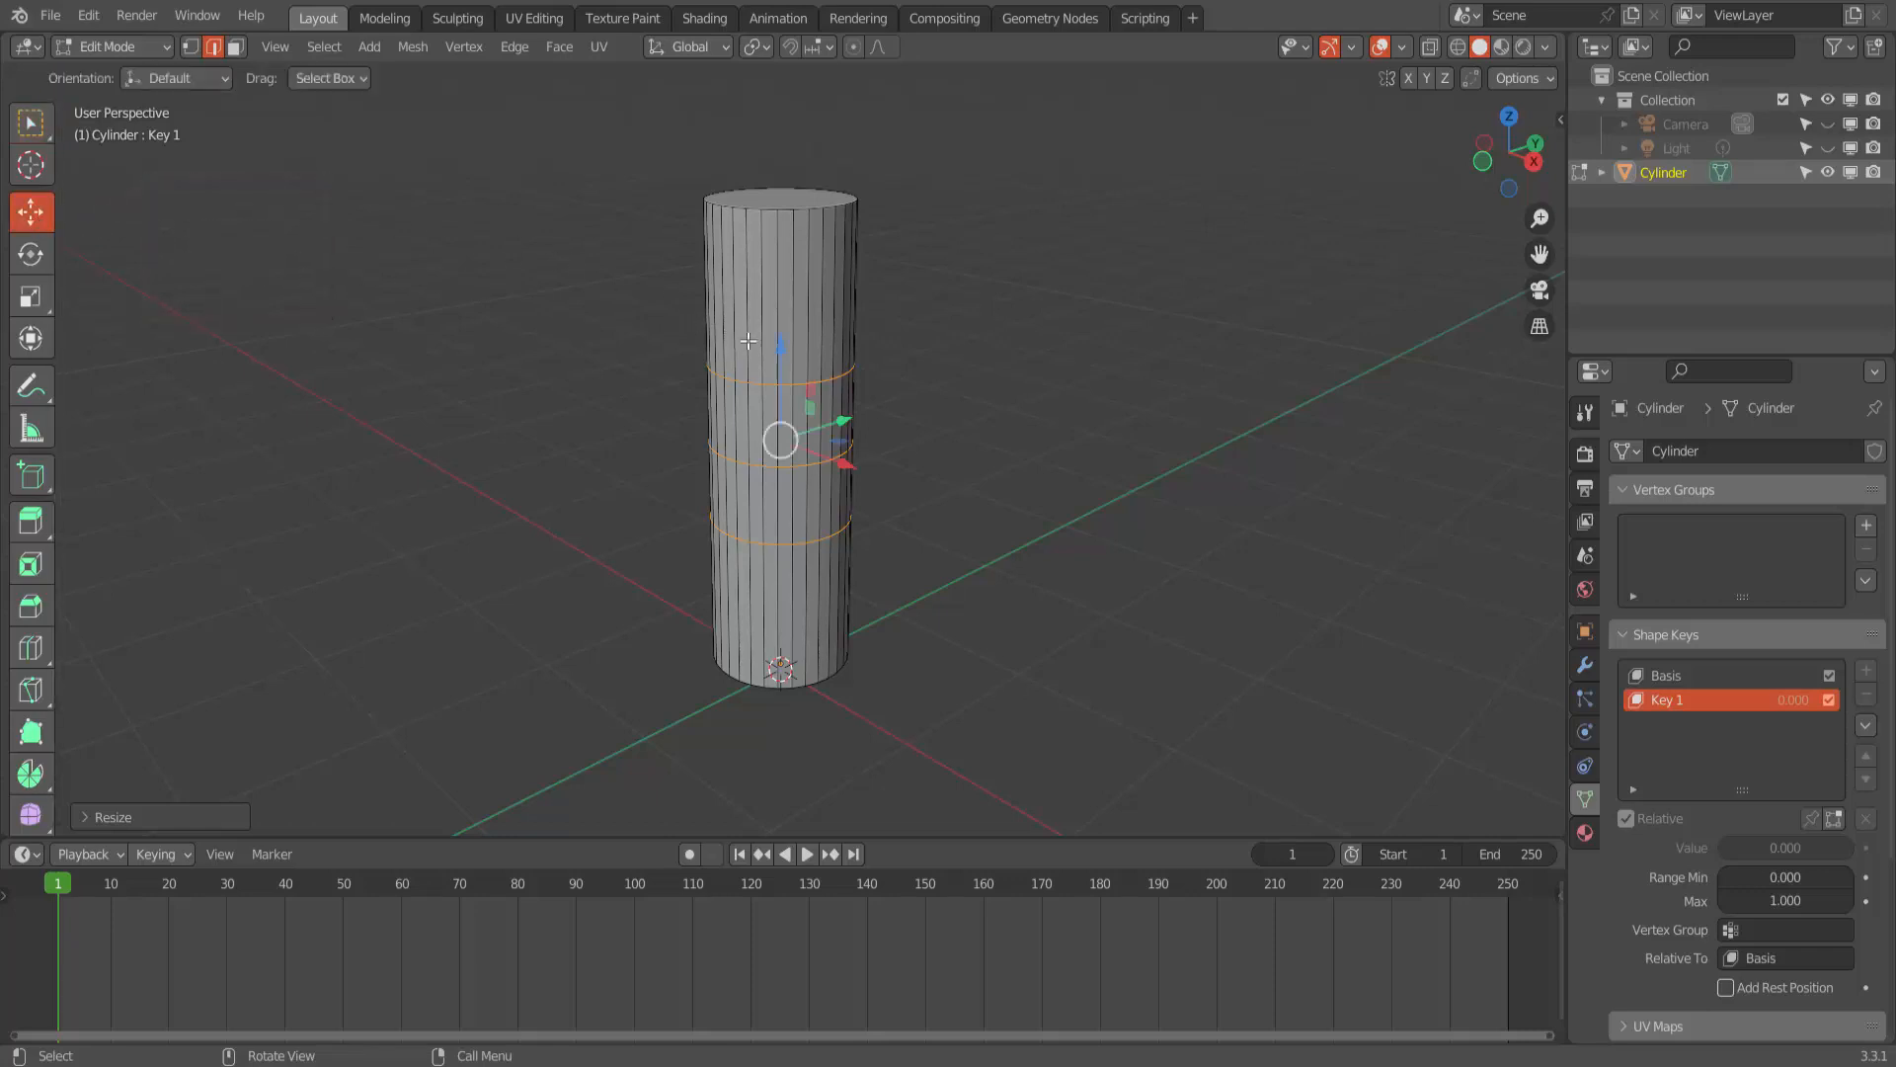
left_click_drag(780, 345, 791, 268)
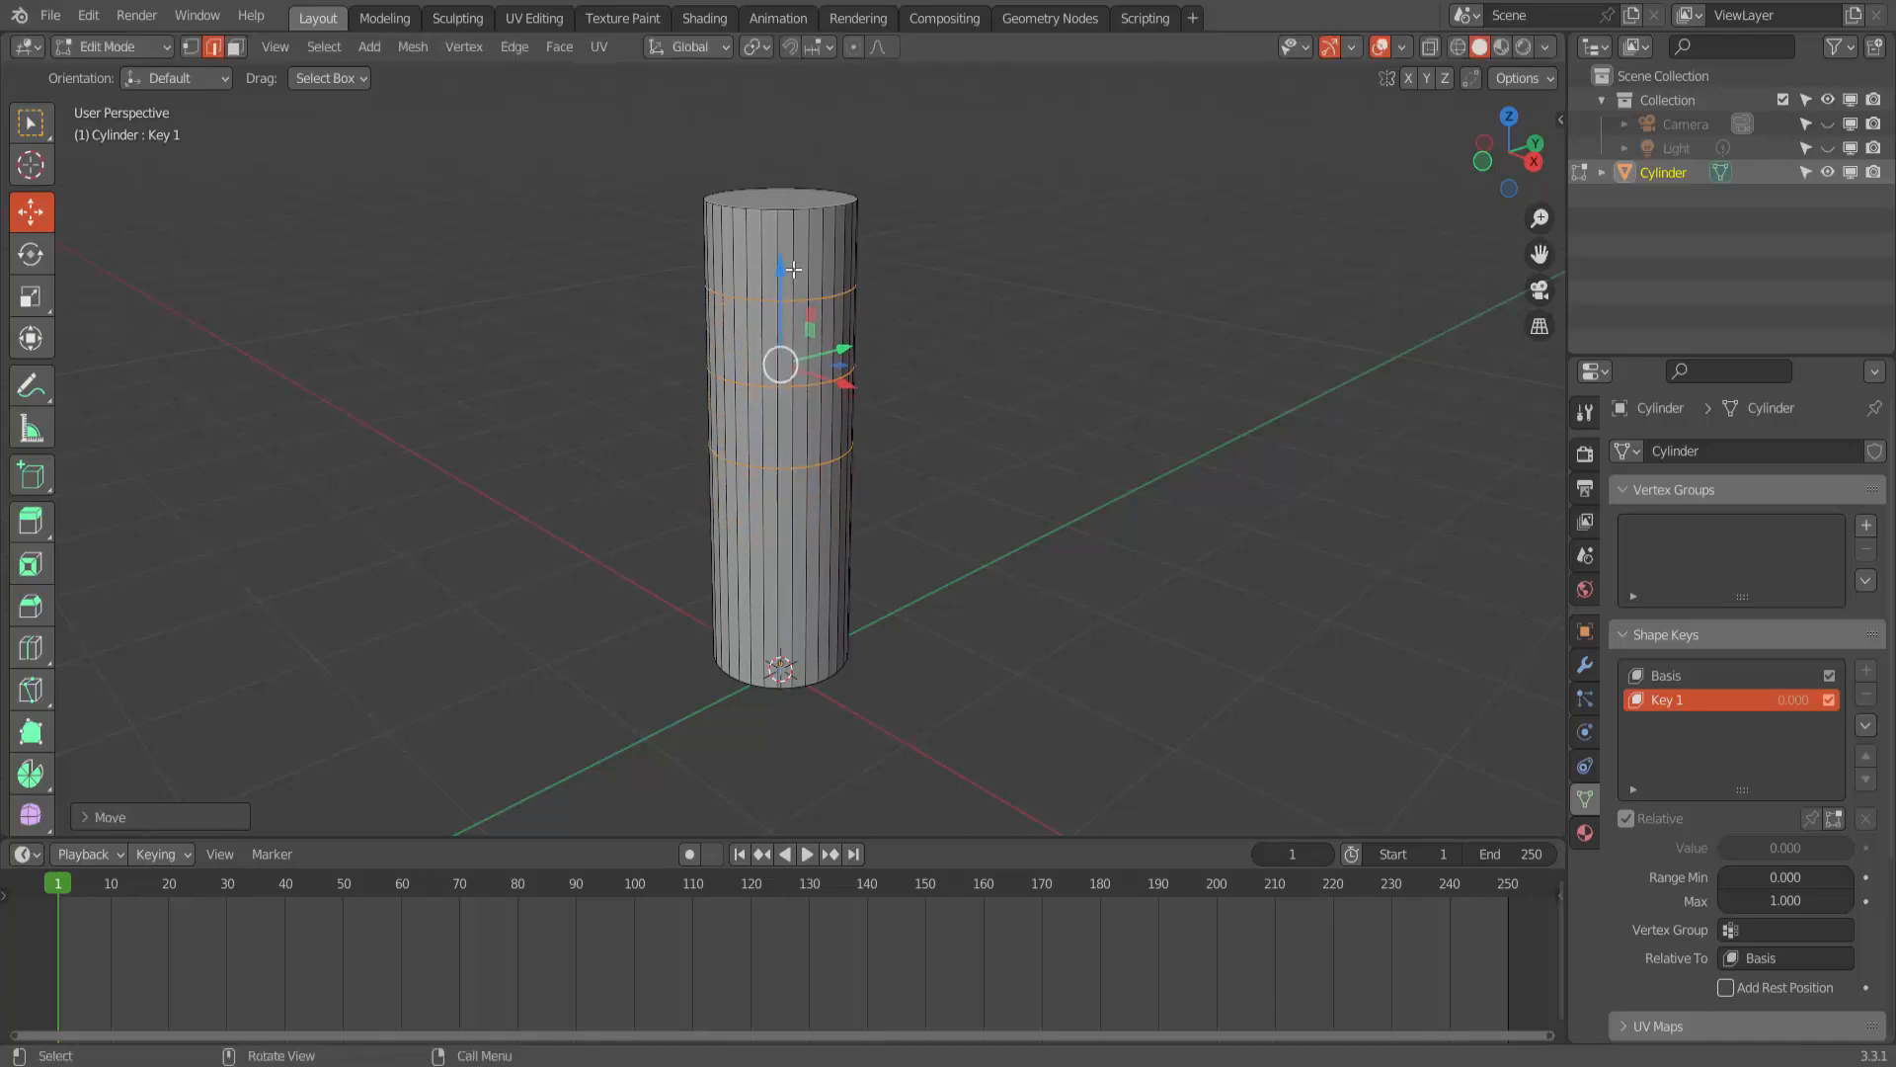
left_click(1022, 333)
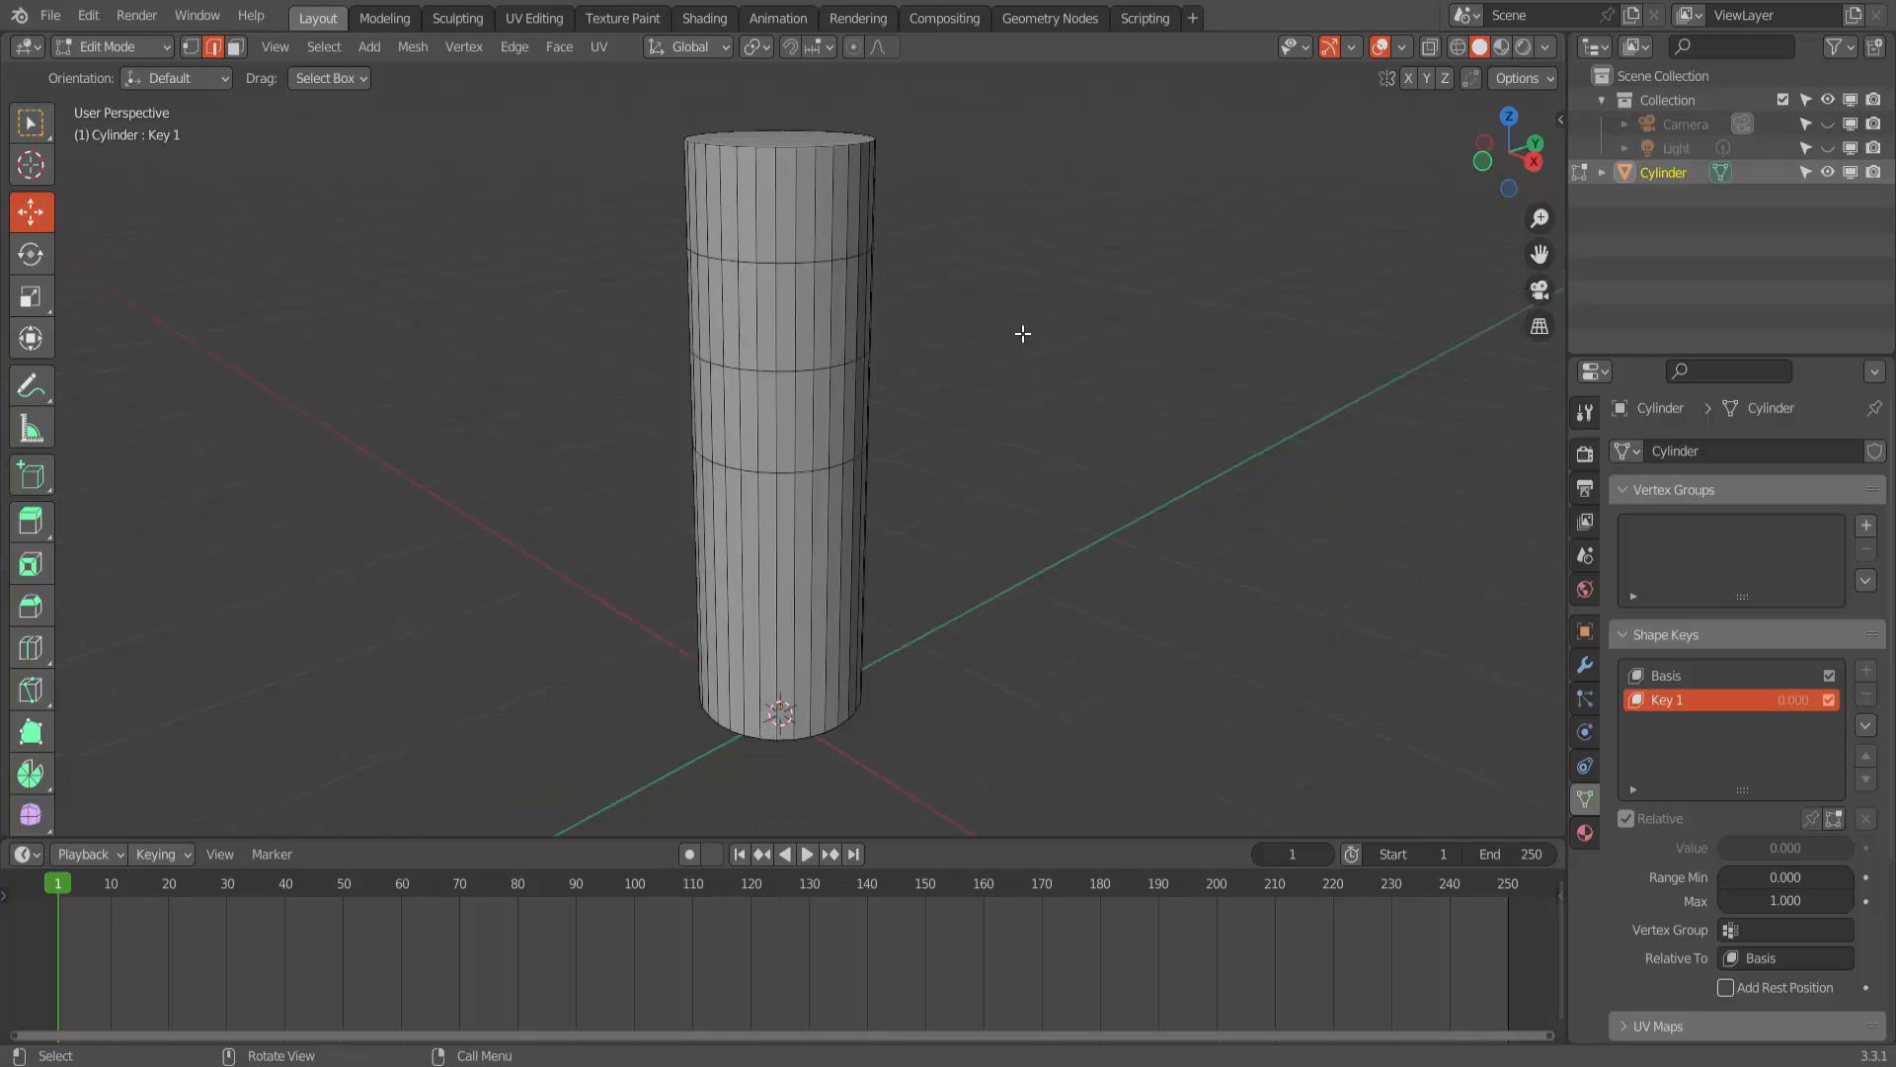
- Select the cylinder's top edge loop and scale it to 0 so the upper section tapers to a point
key("alt")
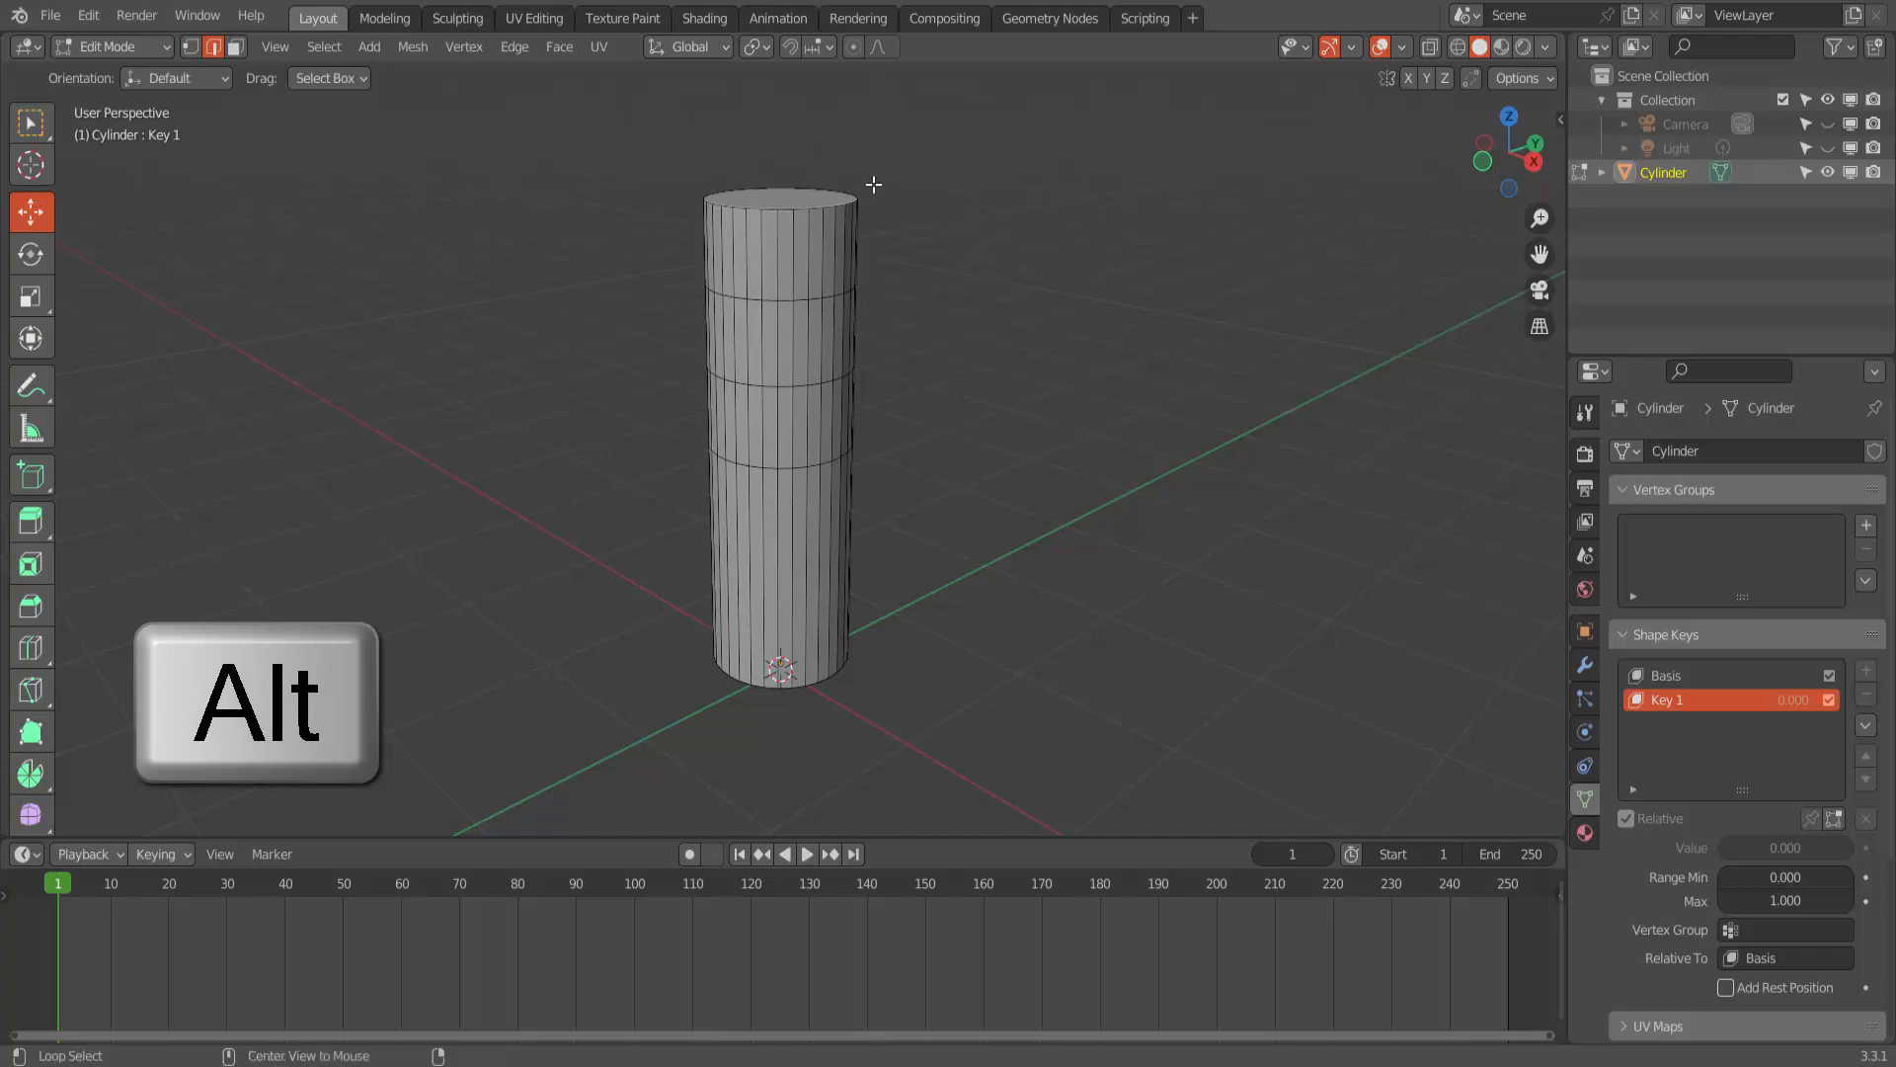
left_click(839, 203, "alt")
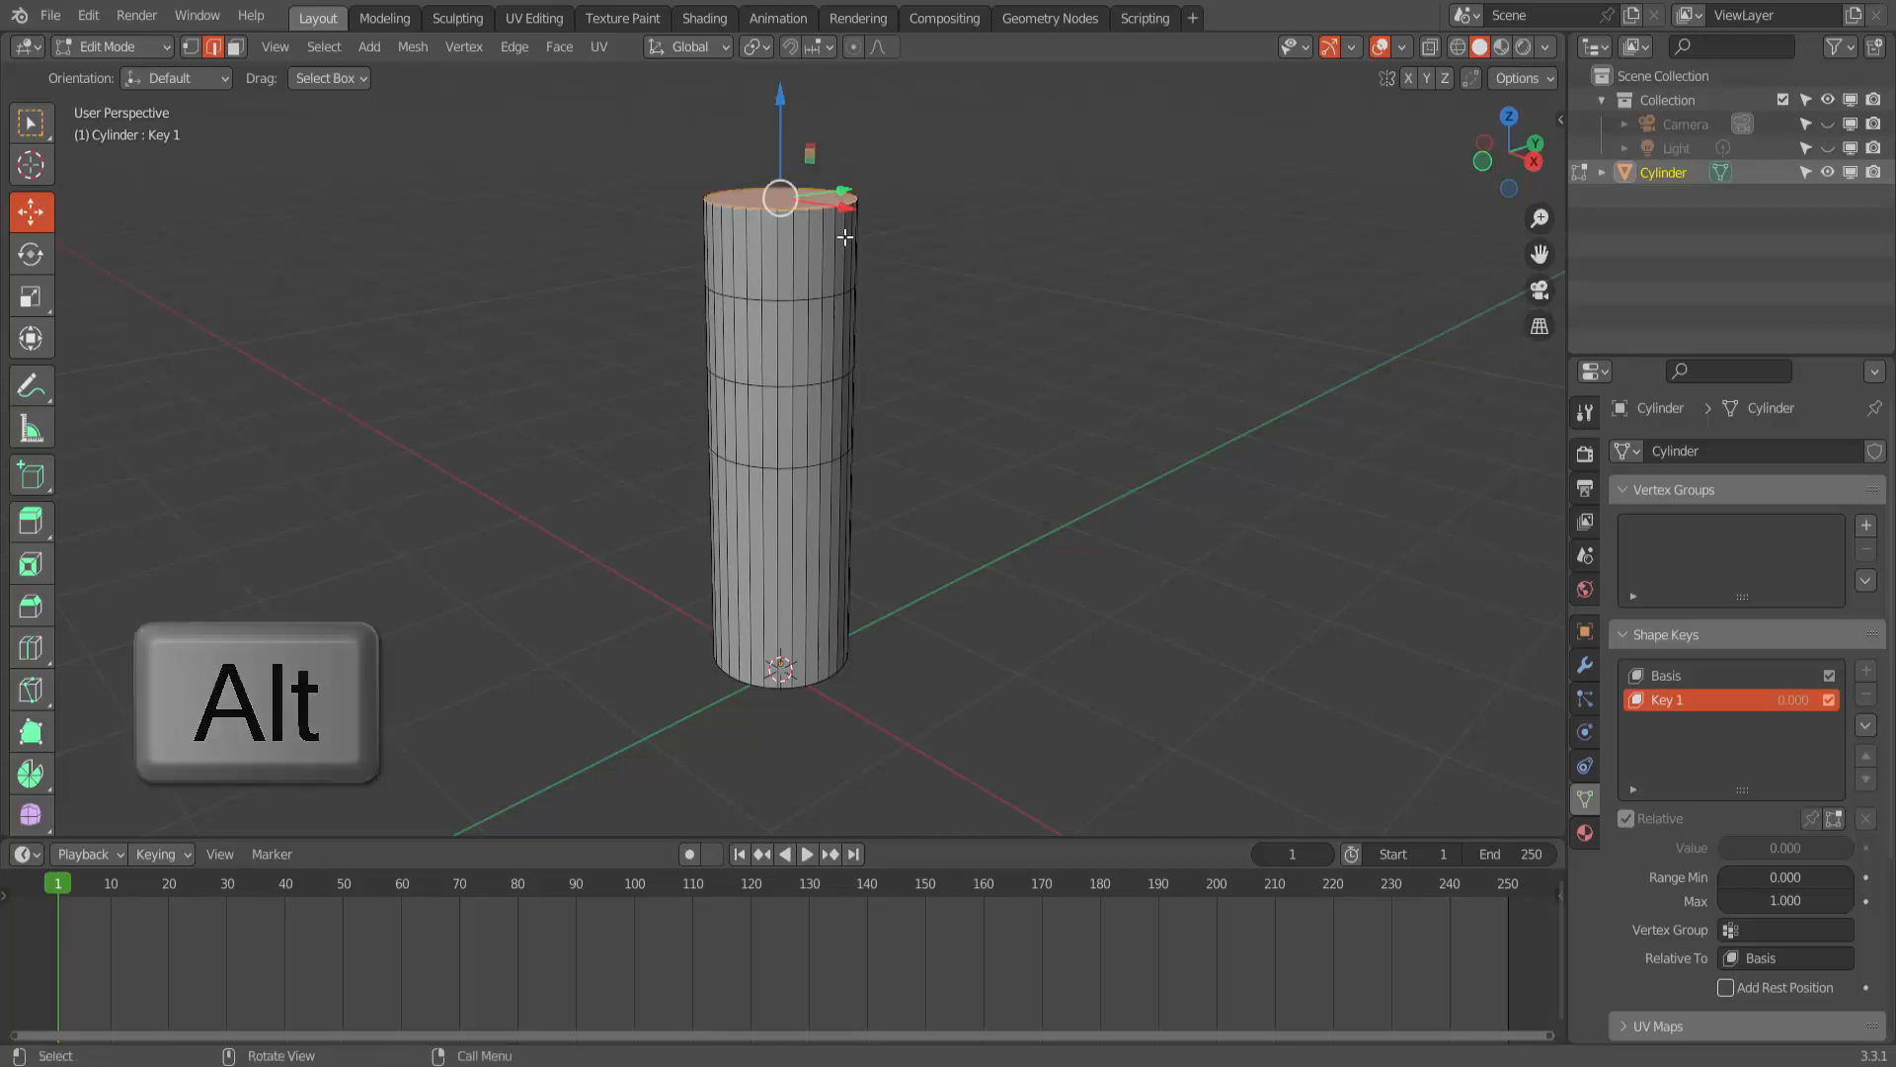
key("s")
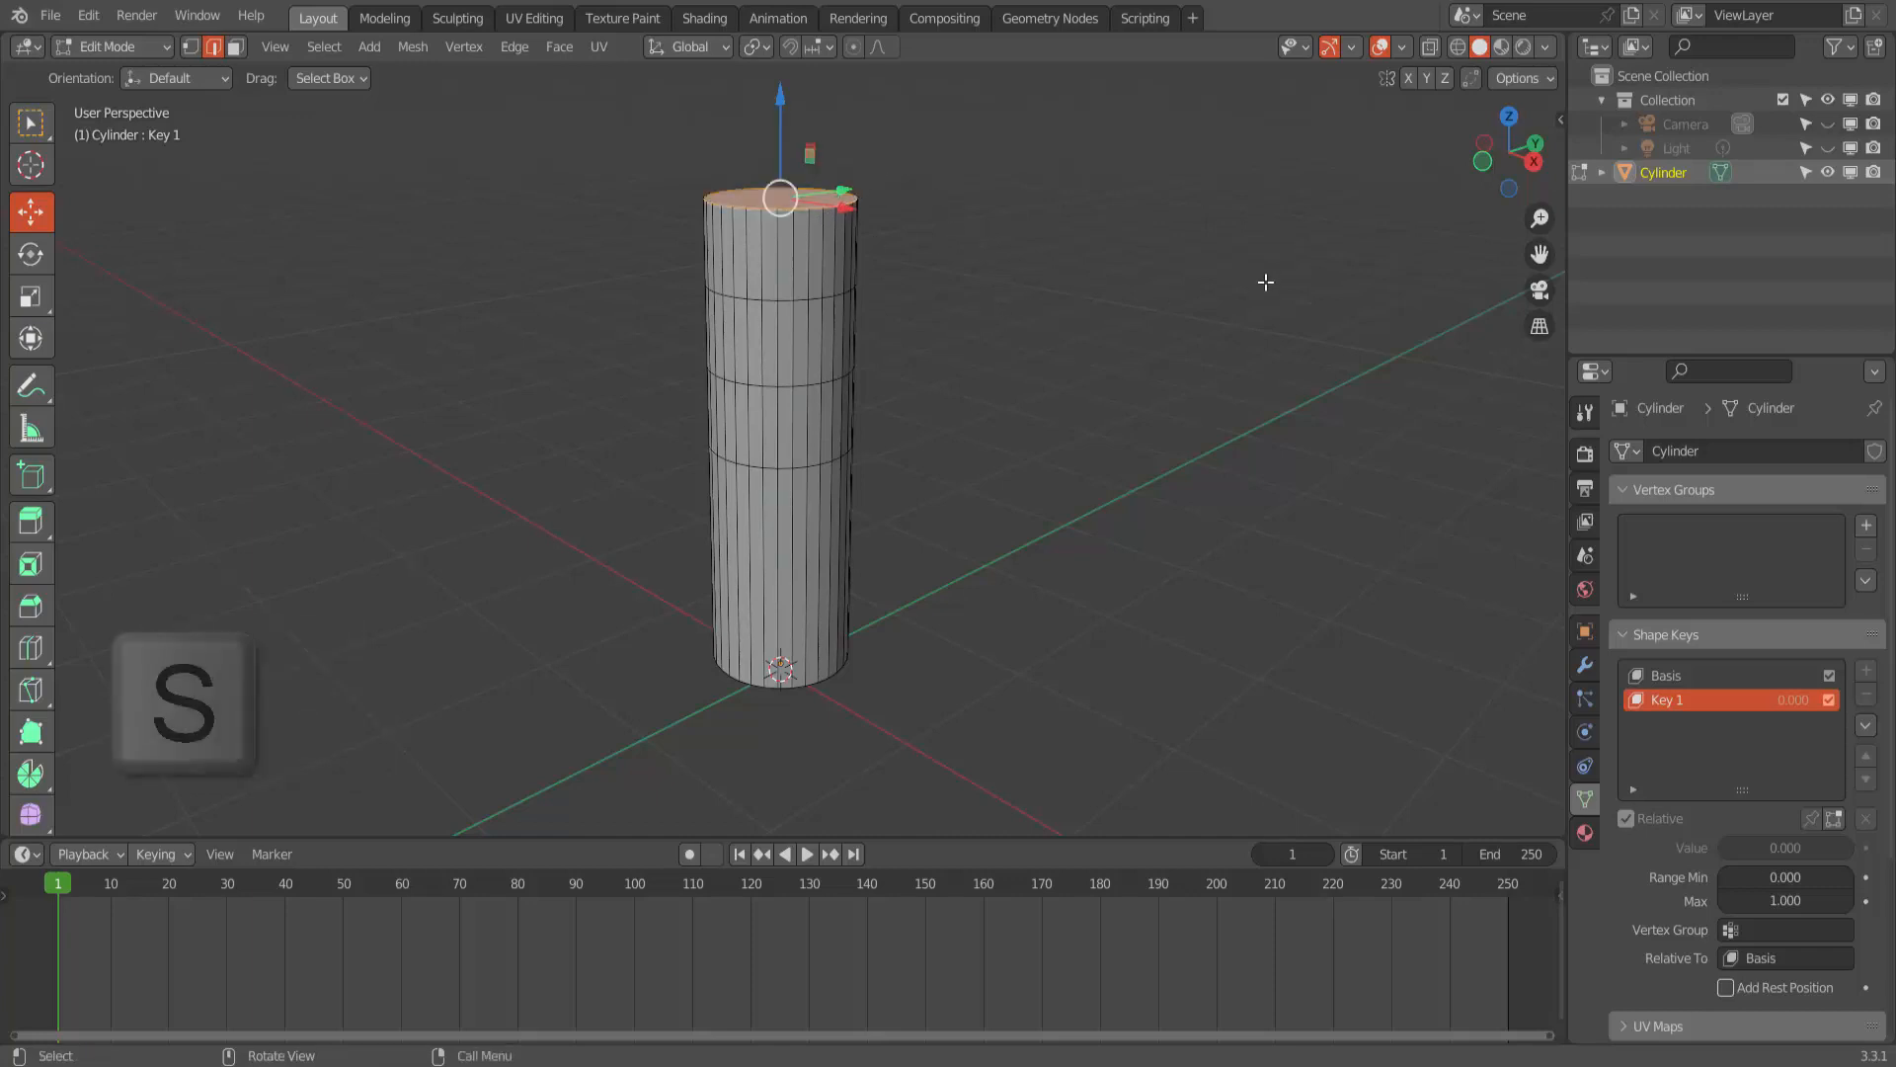
key("0")
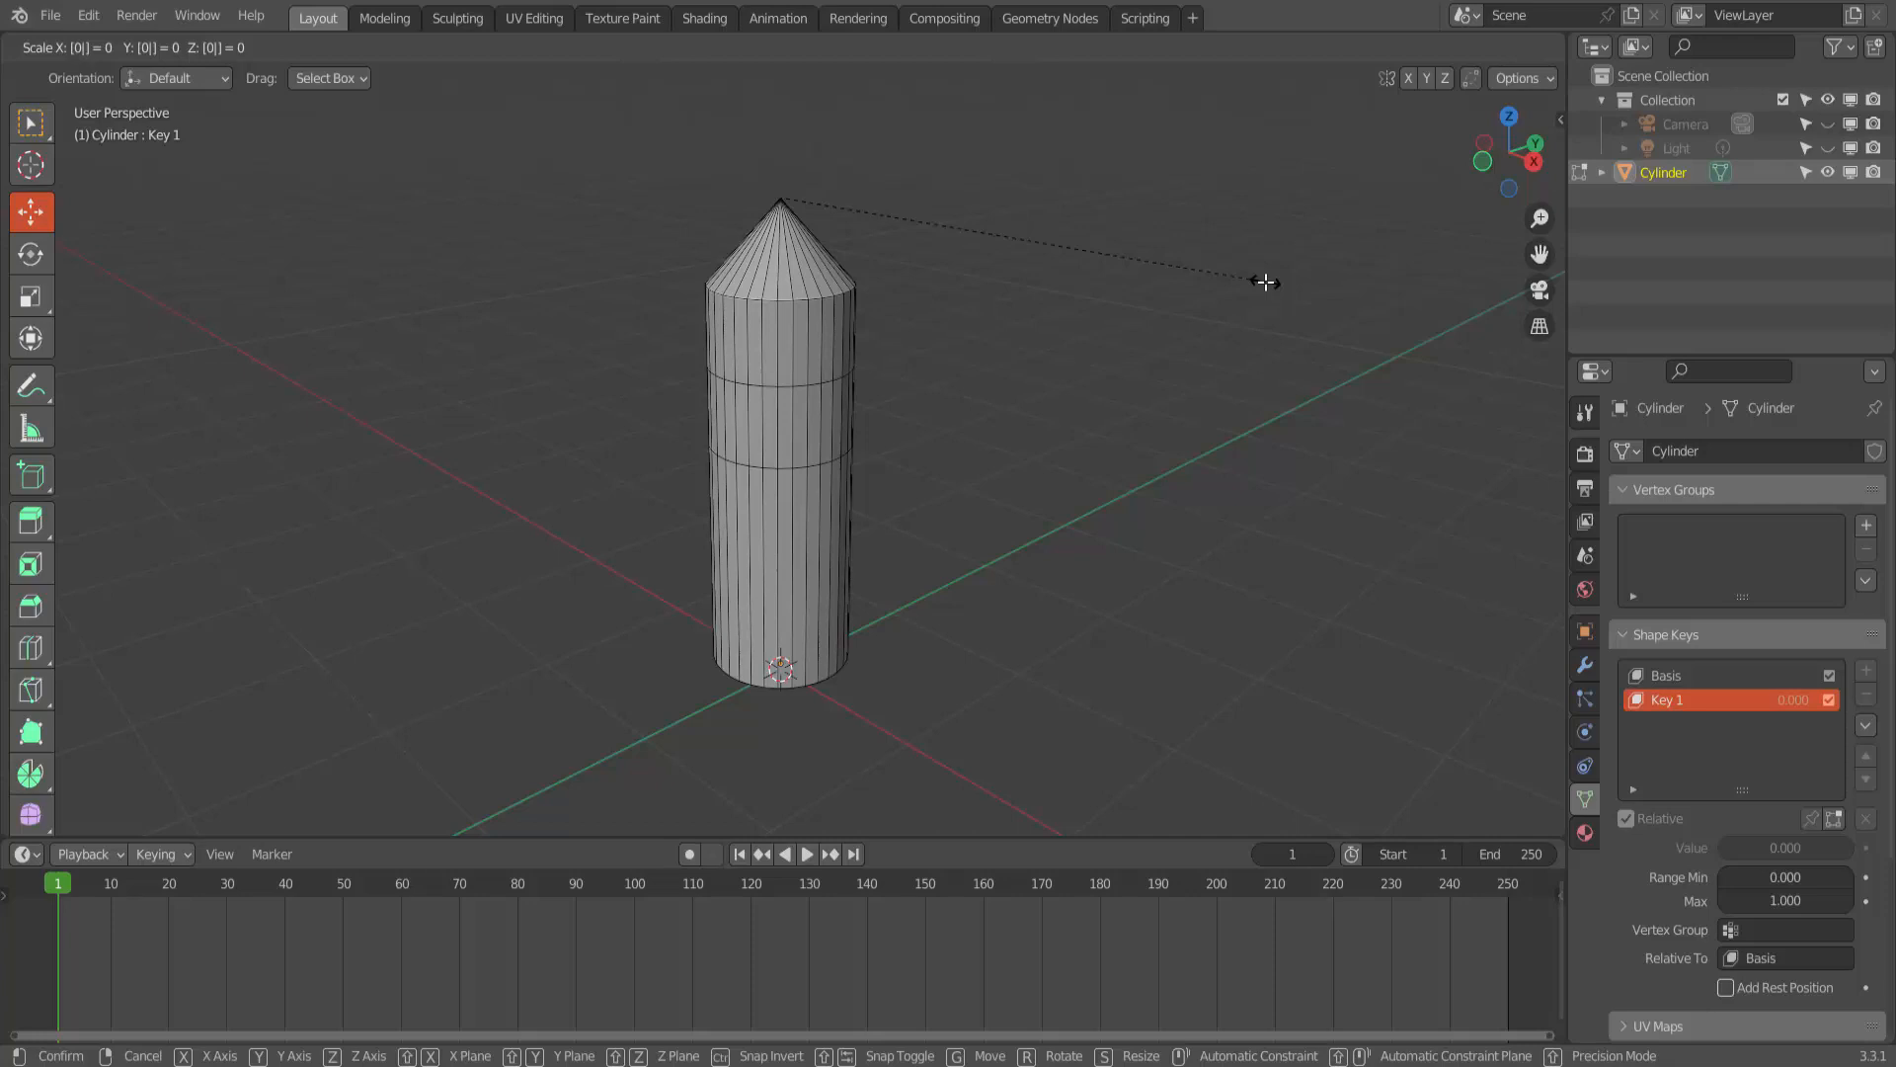
left_click(1265, 283)
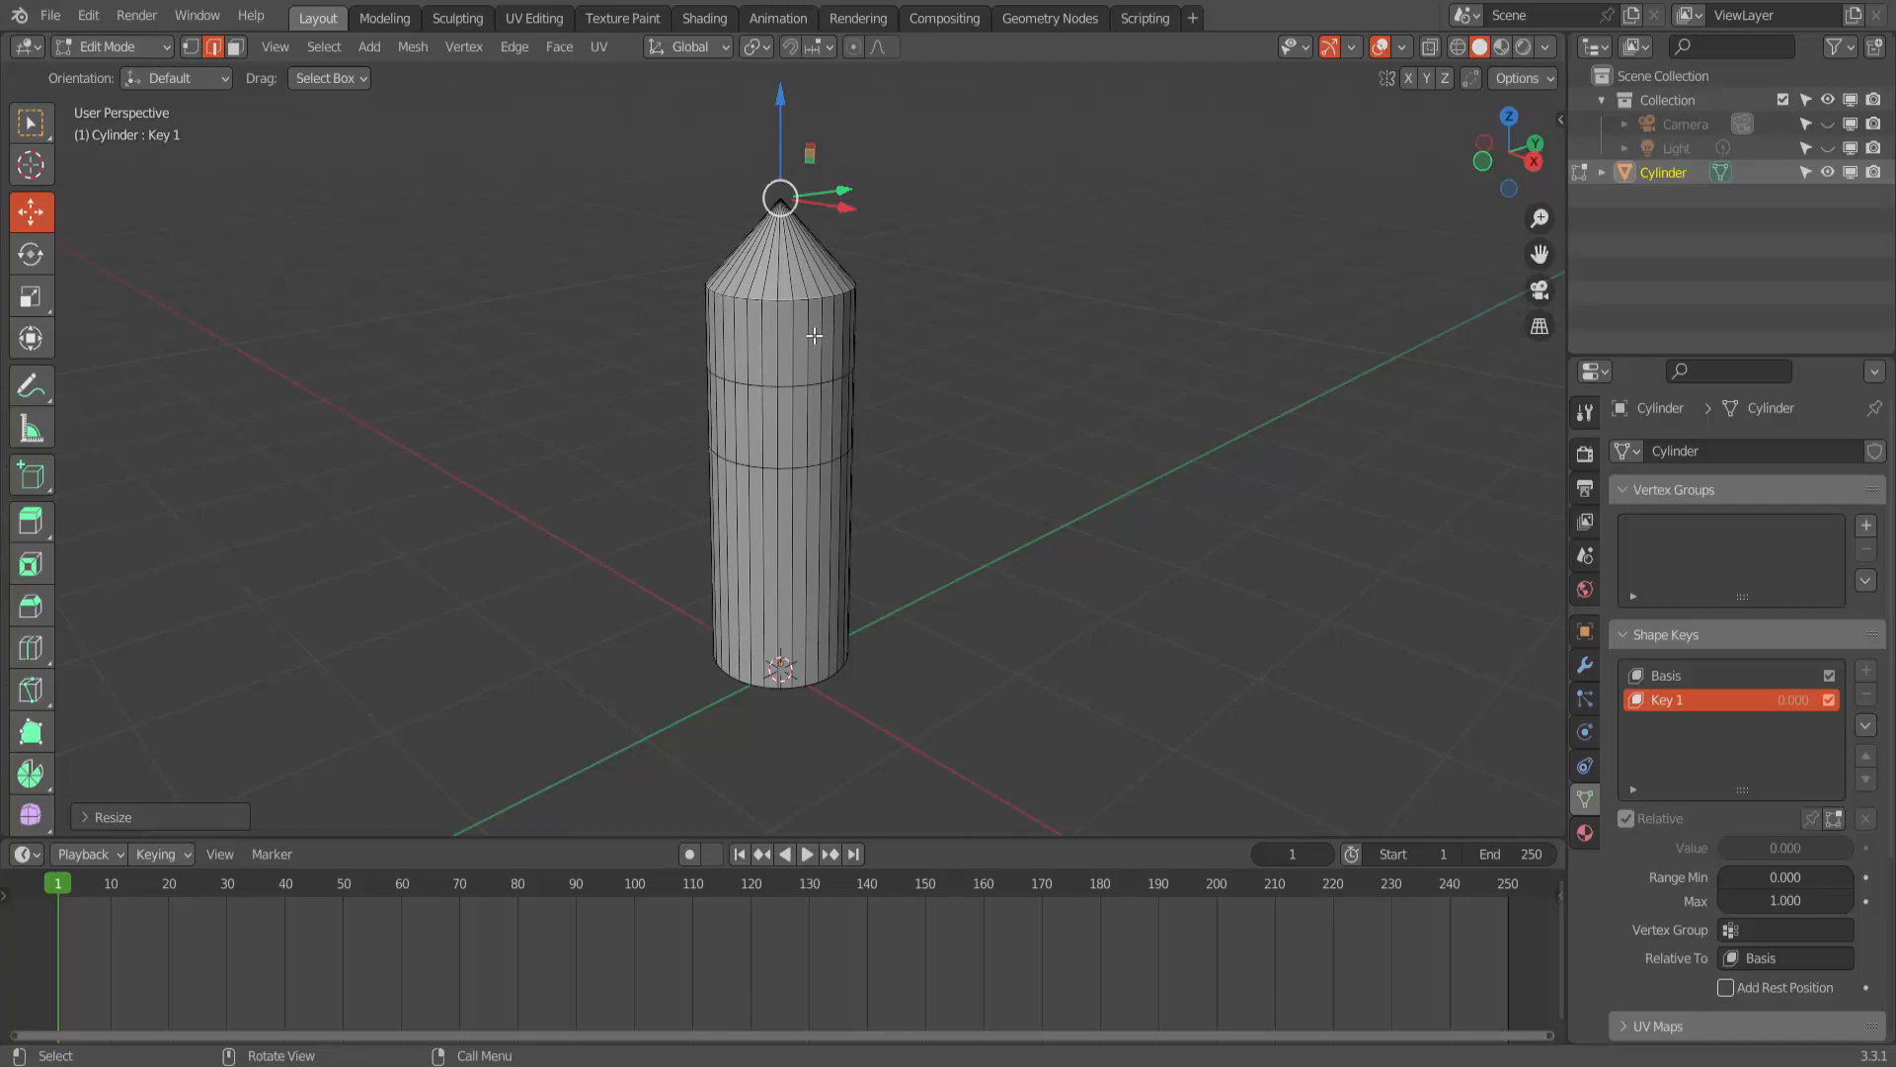
- Add a loop cut below the top cone, slide it up against the cone's base edge, and scale it to 0
key("ctrl+r")
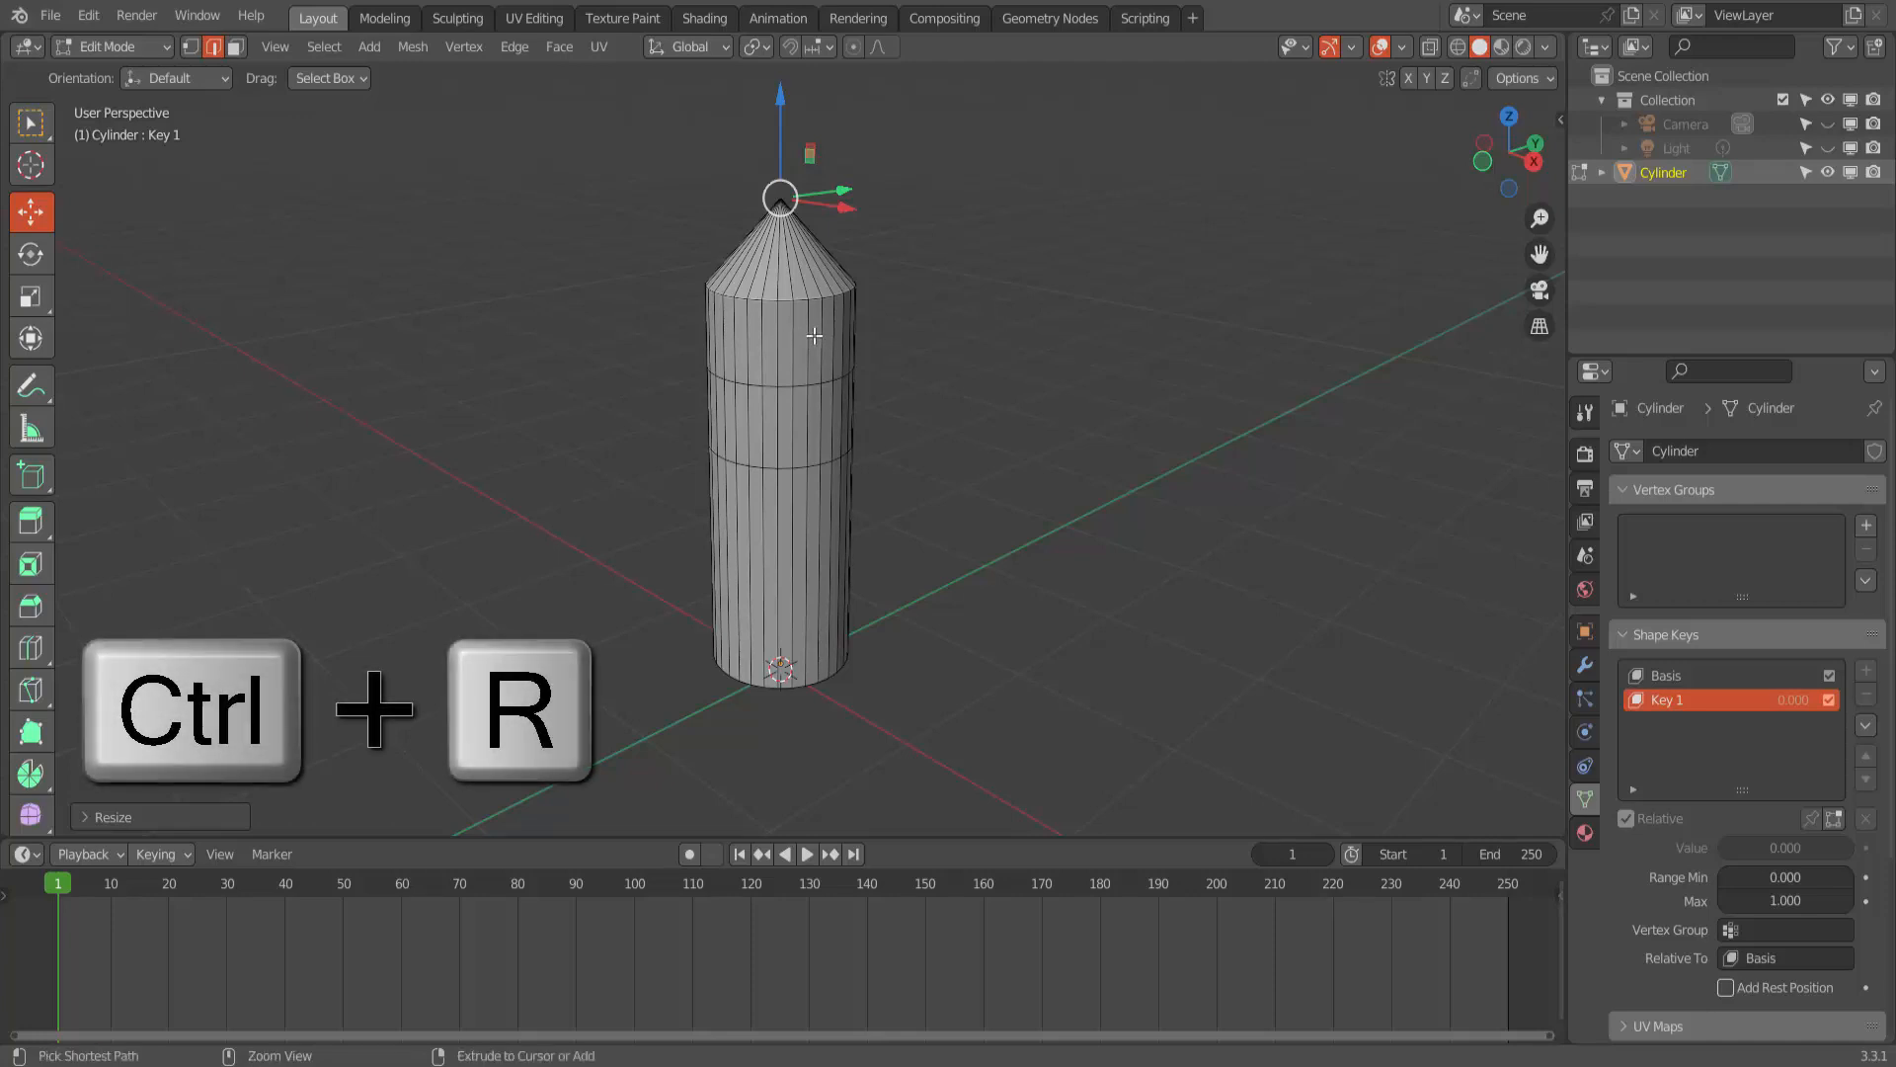
left_click(814, 336)
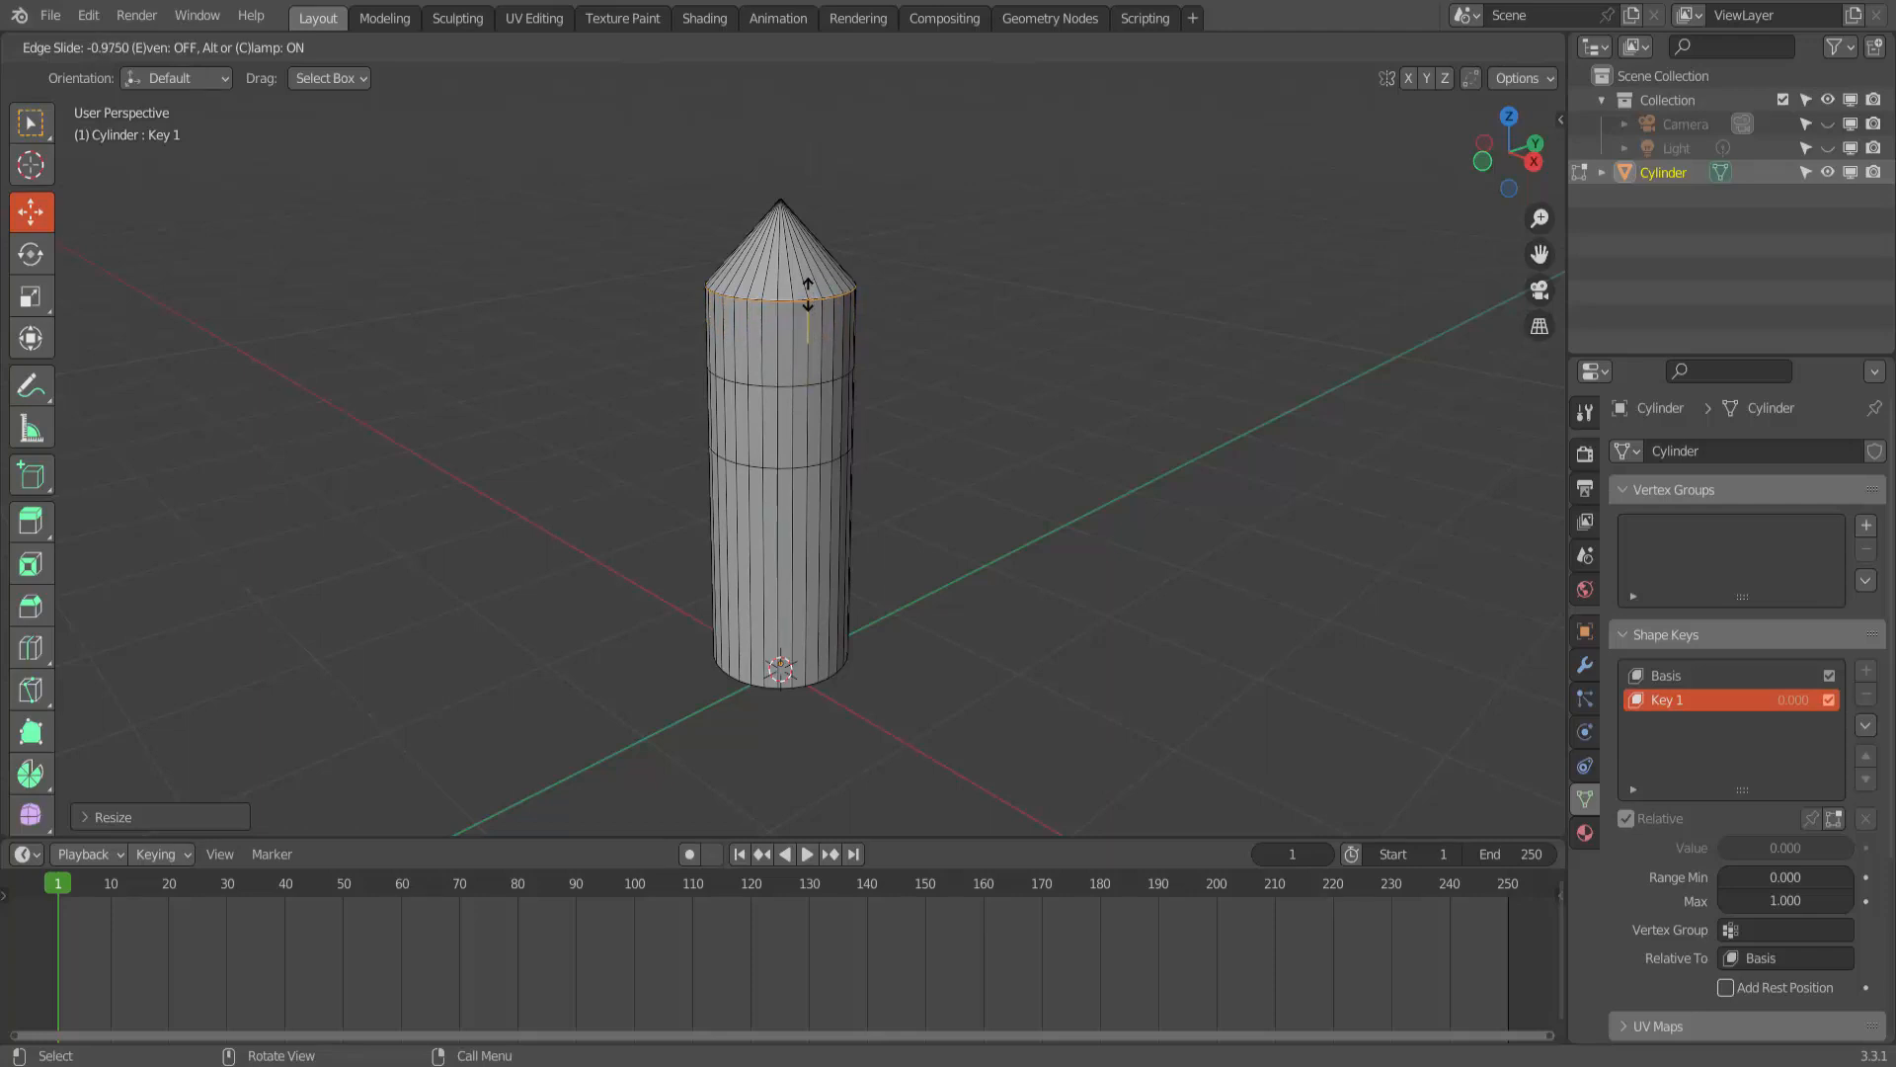
left_click(808, 293)
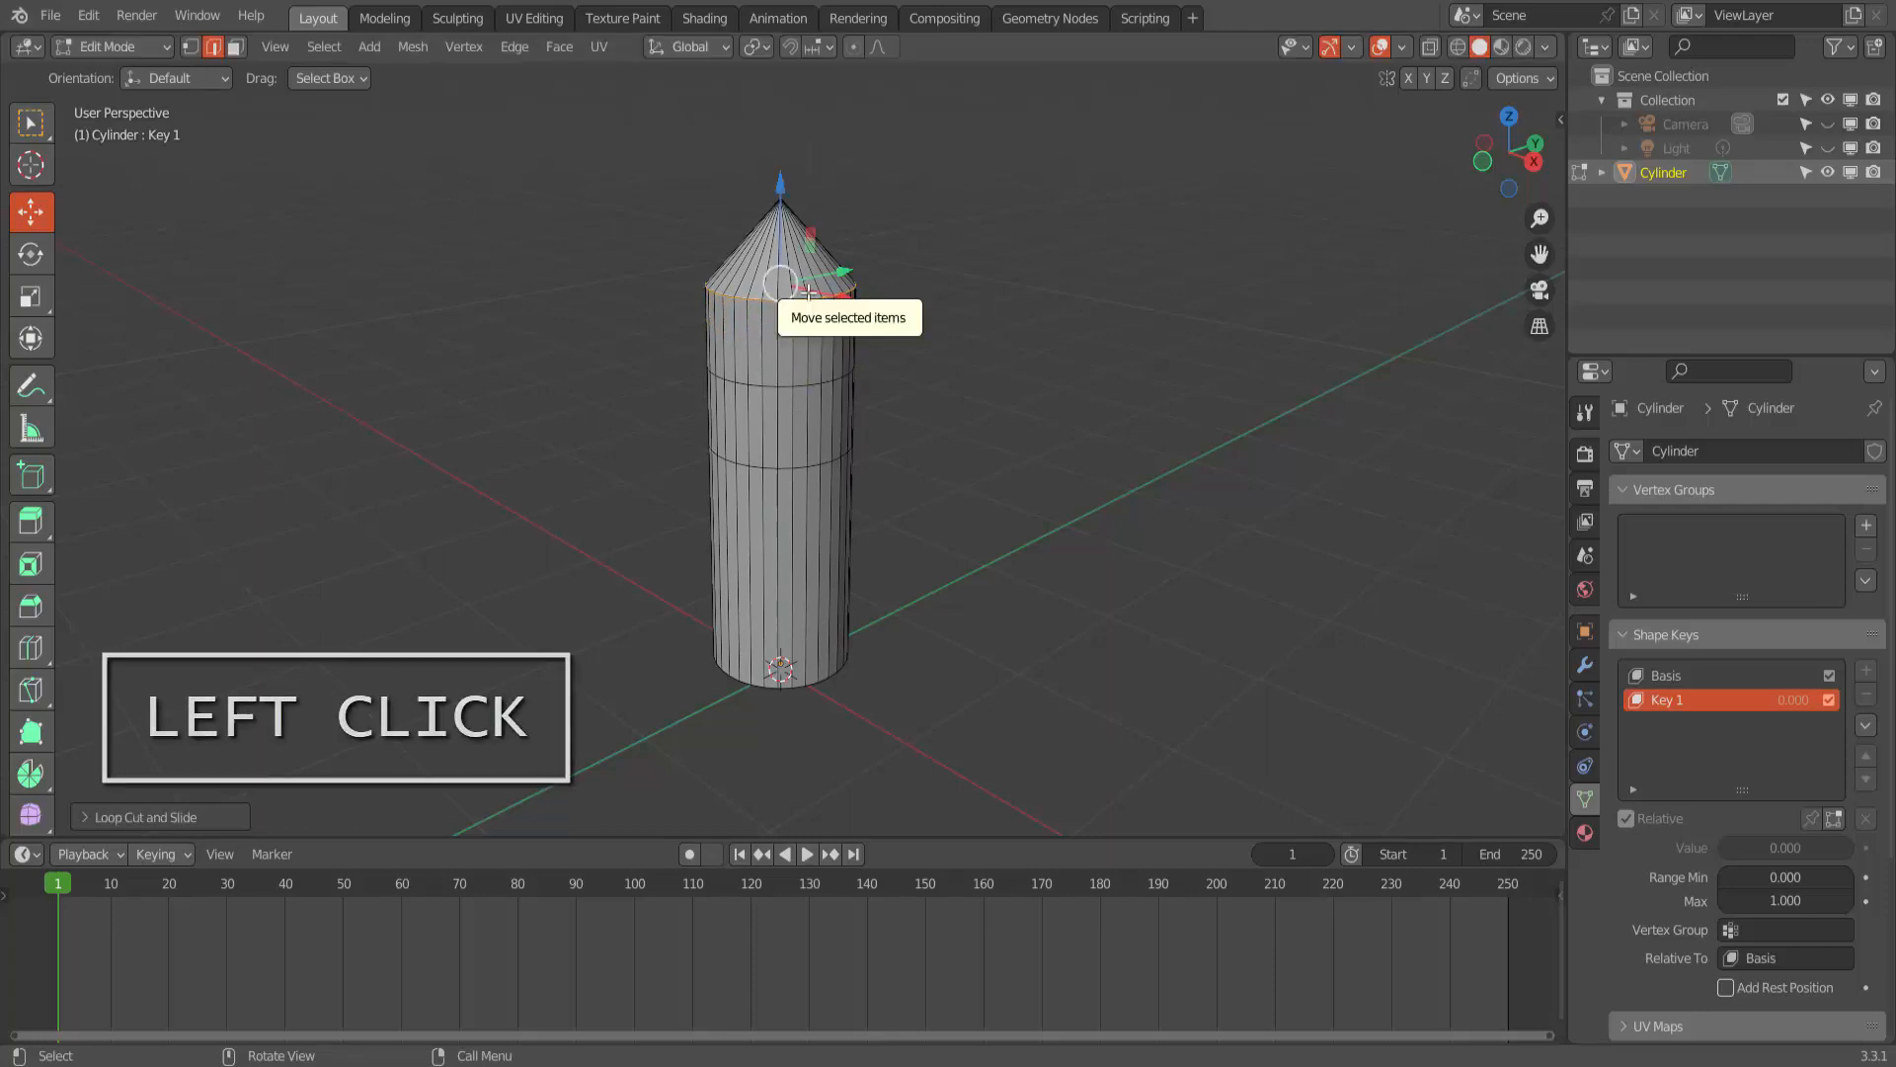
key("s")
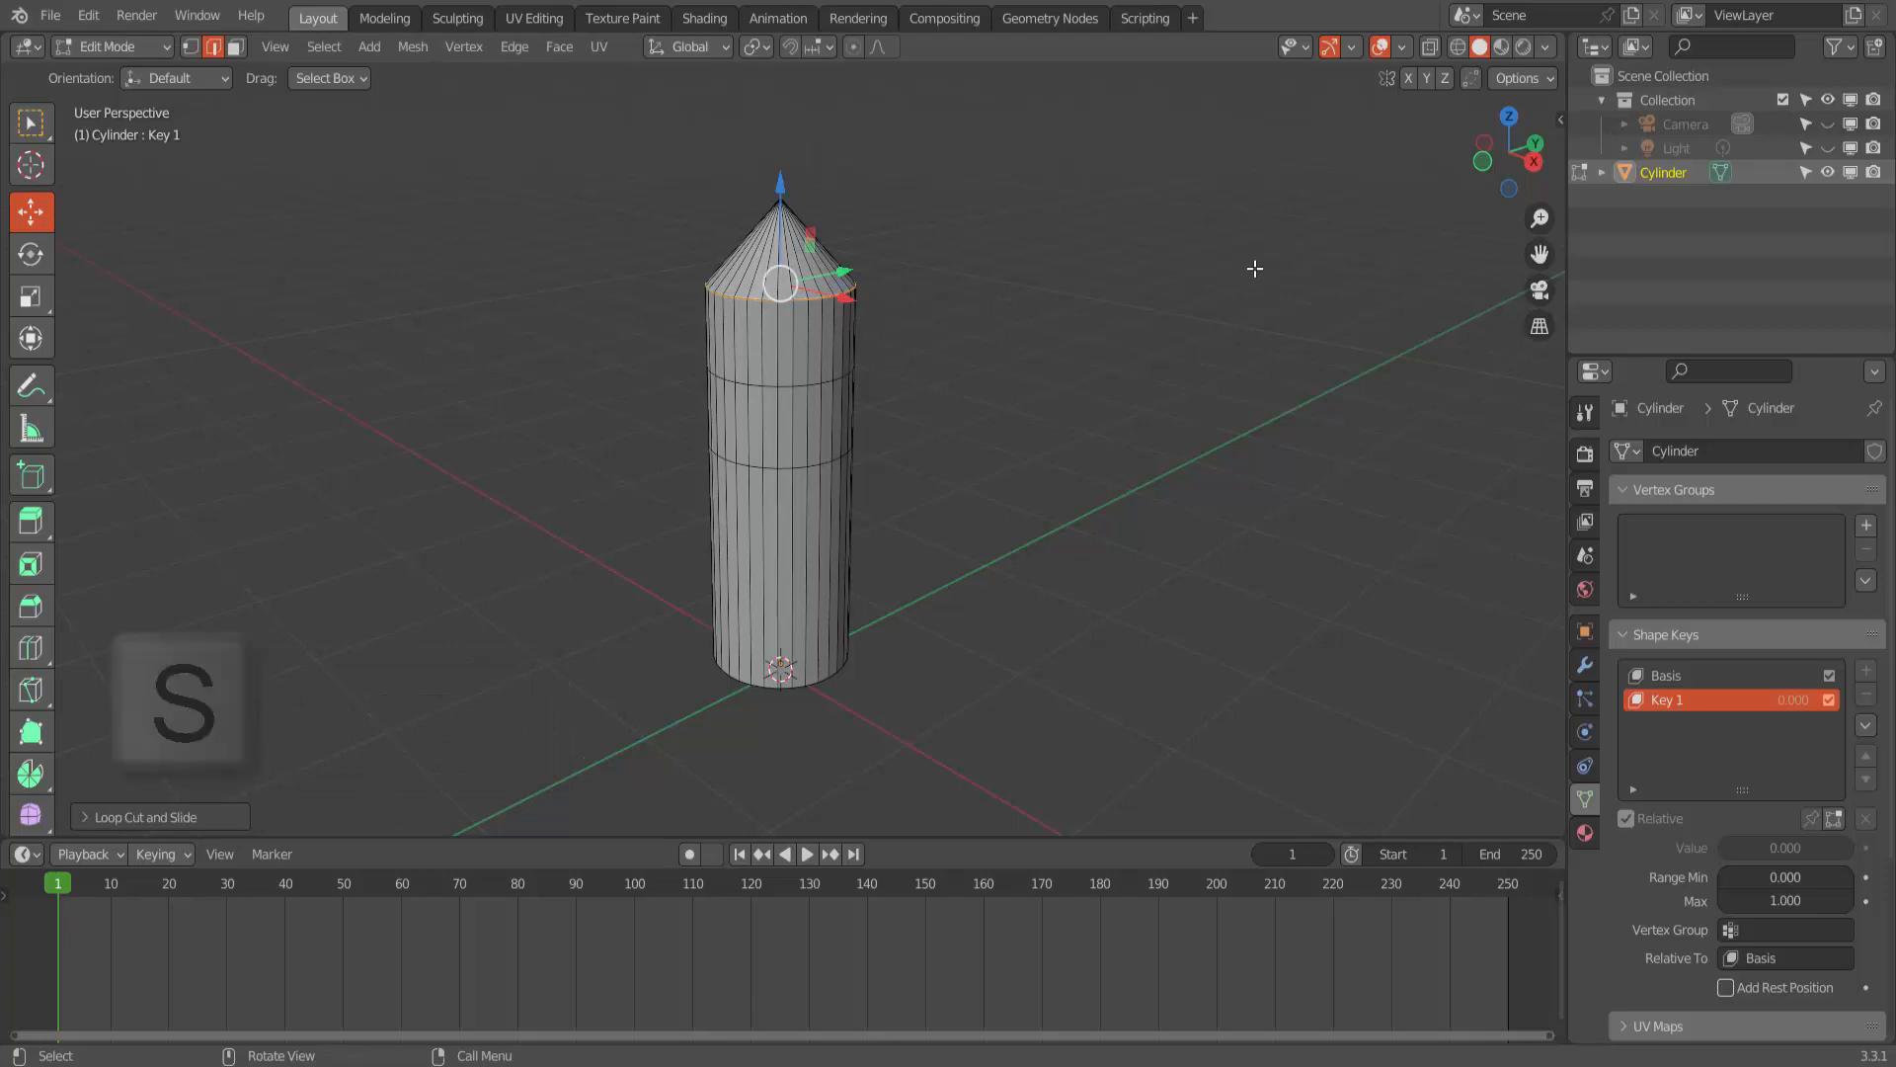
key("0")
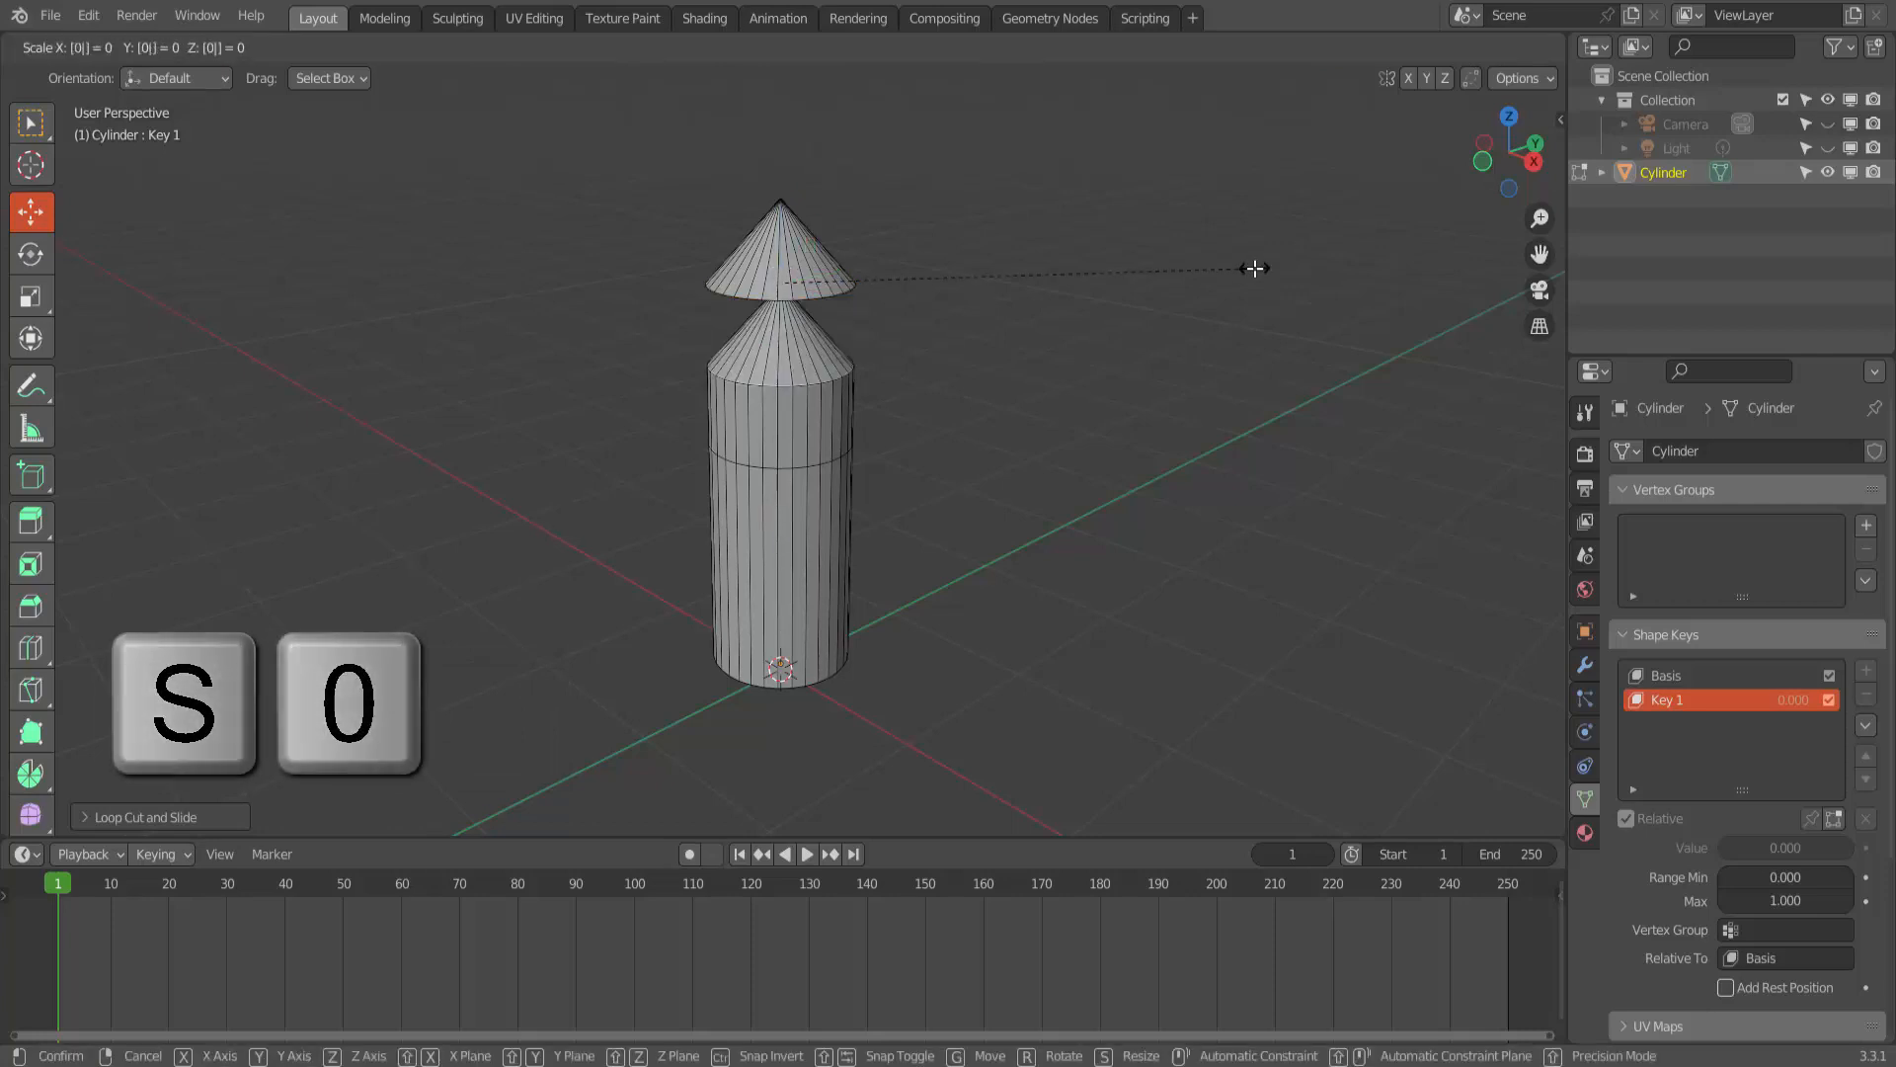
left_click(1248, 268)
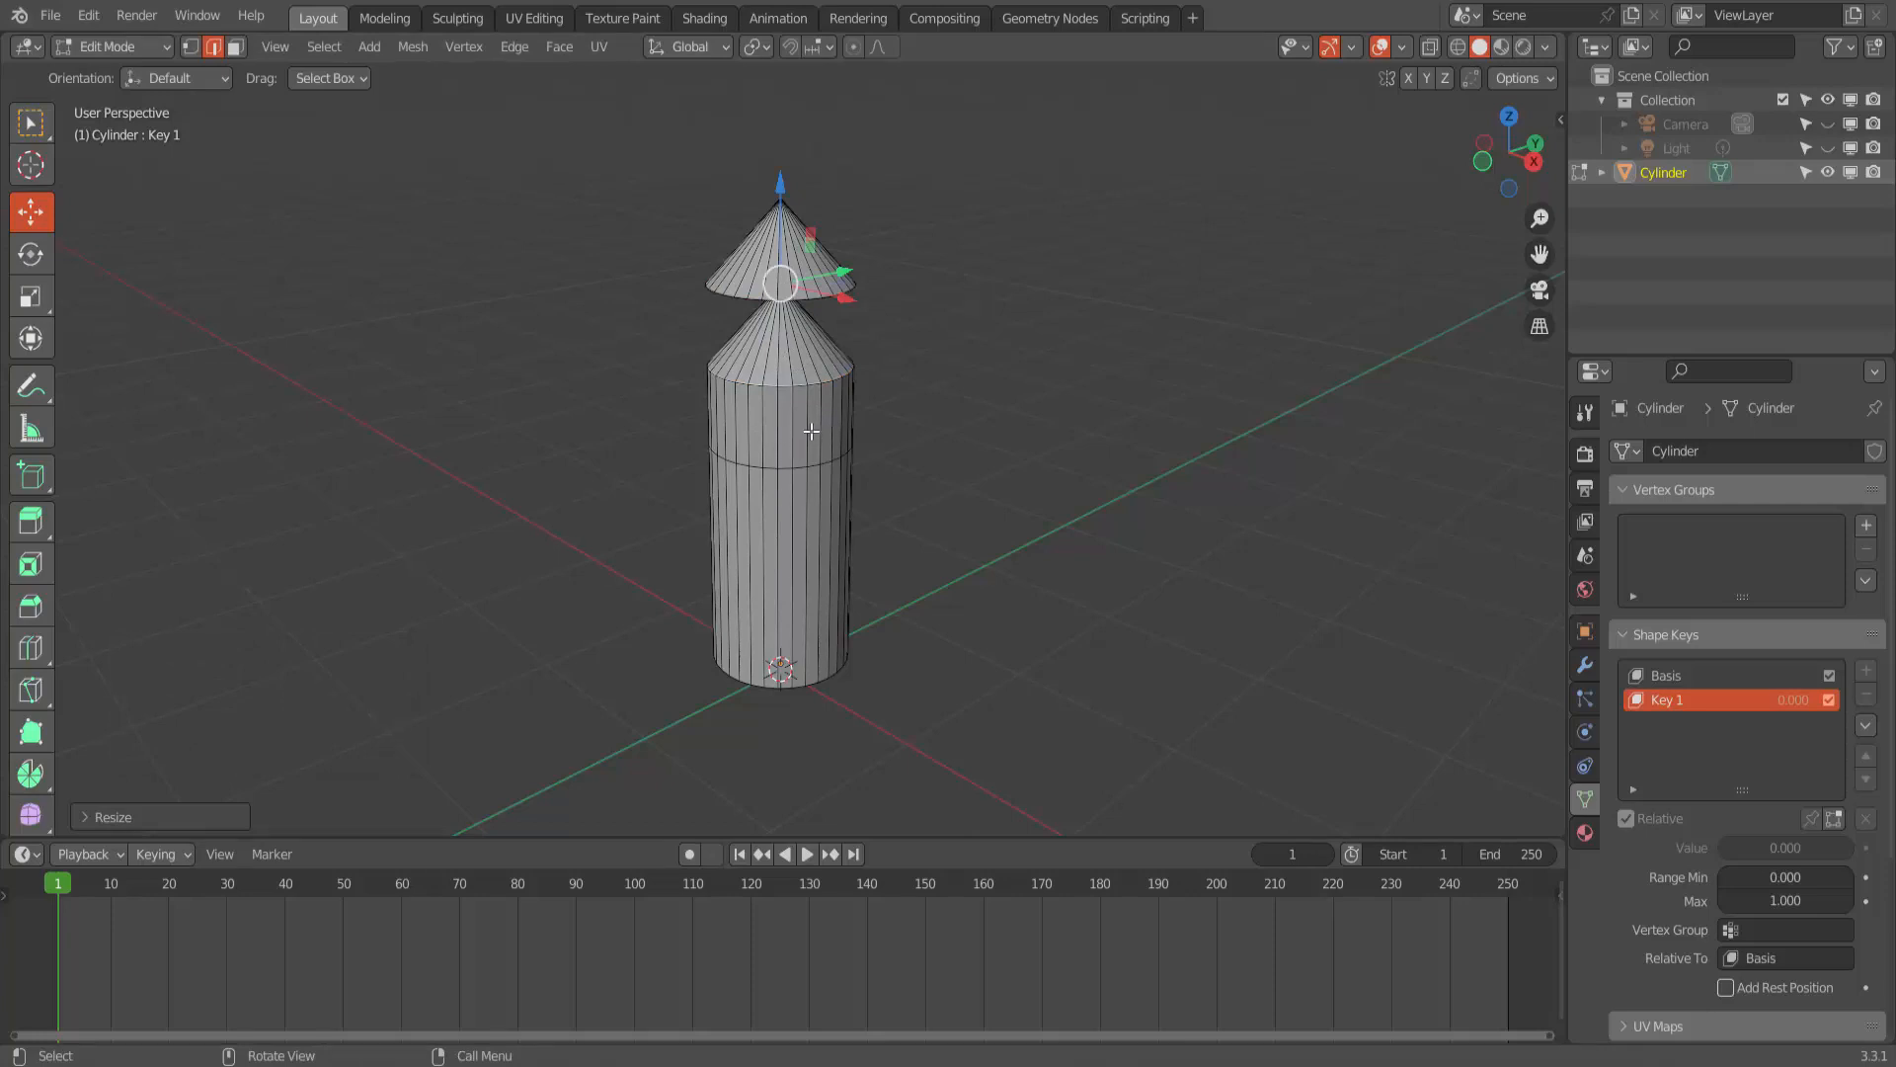
- Add a loop cut below the second cone, slide it up to that cone's base edge, and scale it to 0
key("ctrl+r")
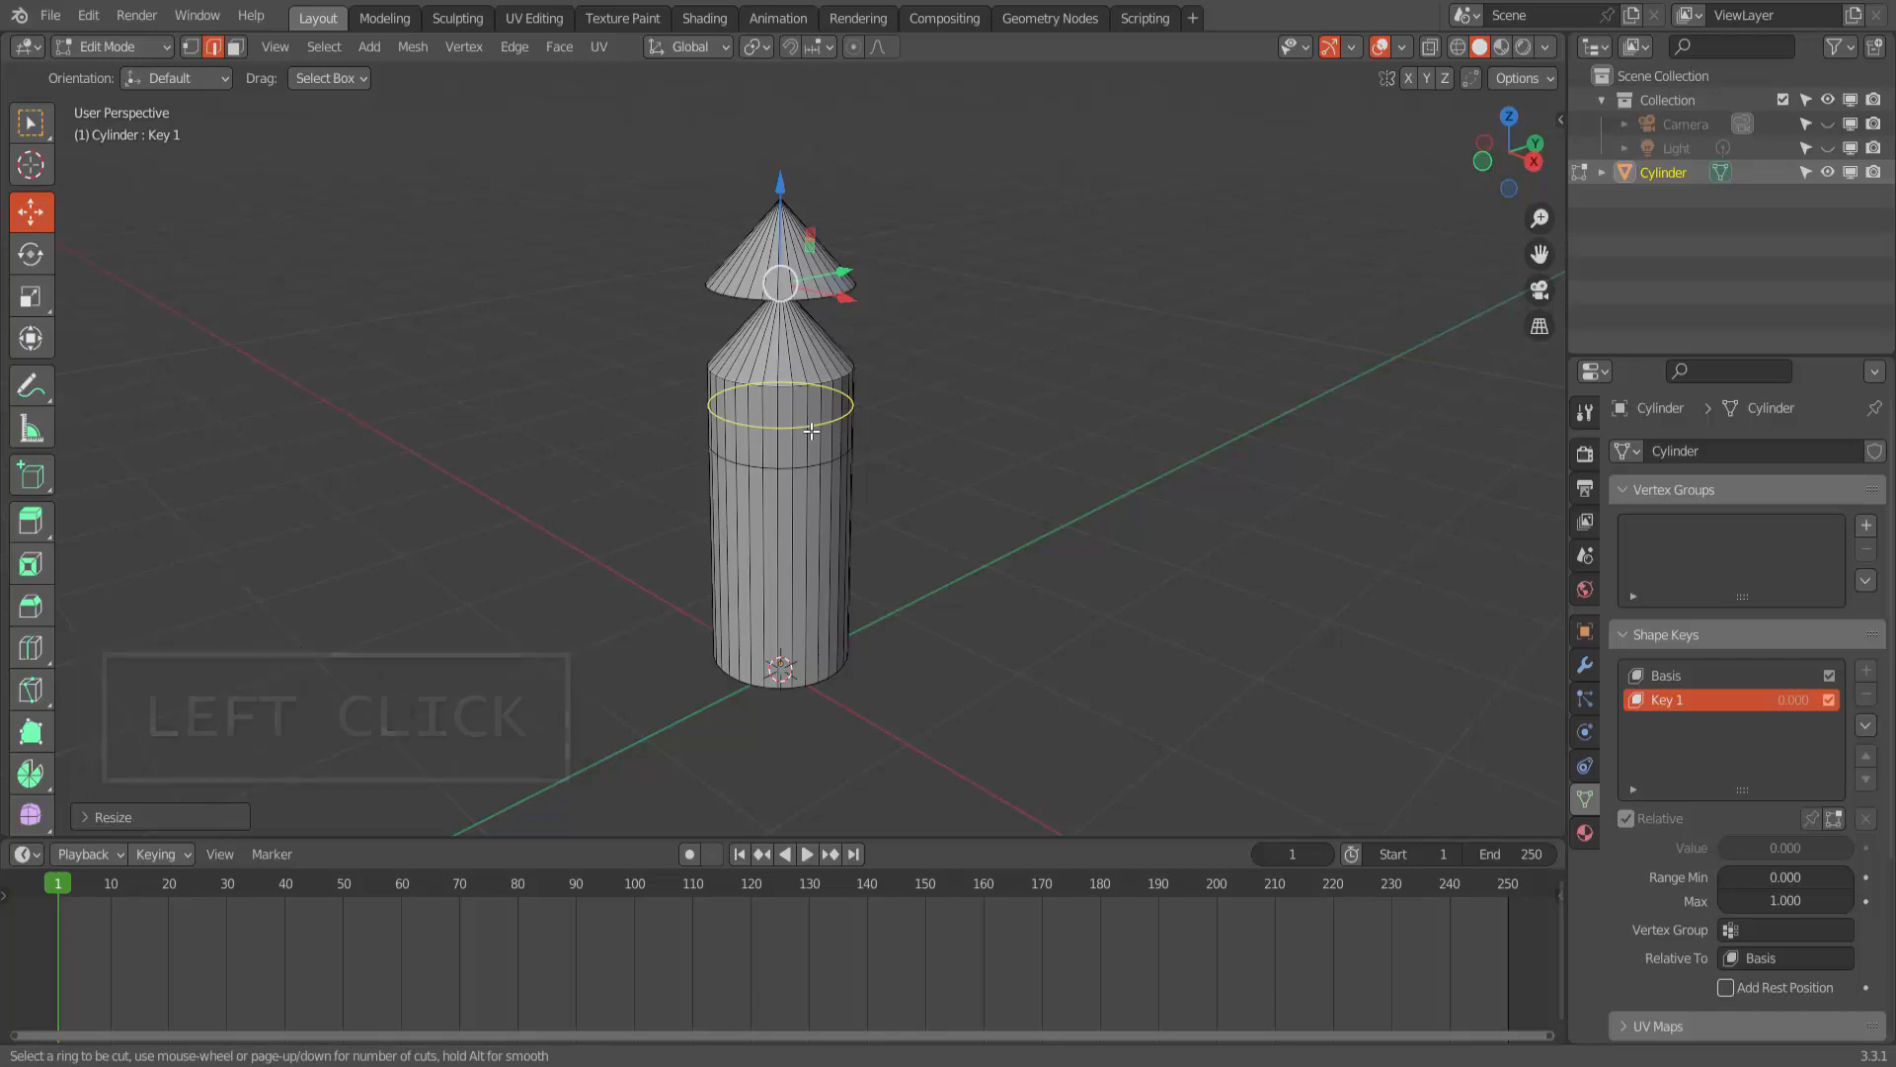
left_click(811, 431)
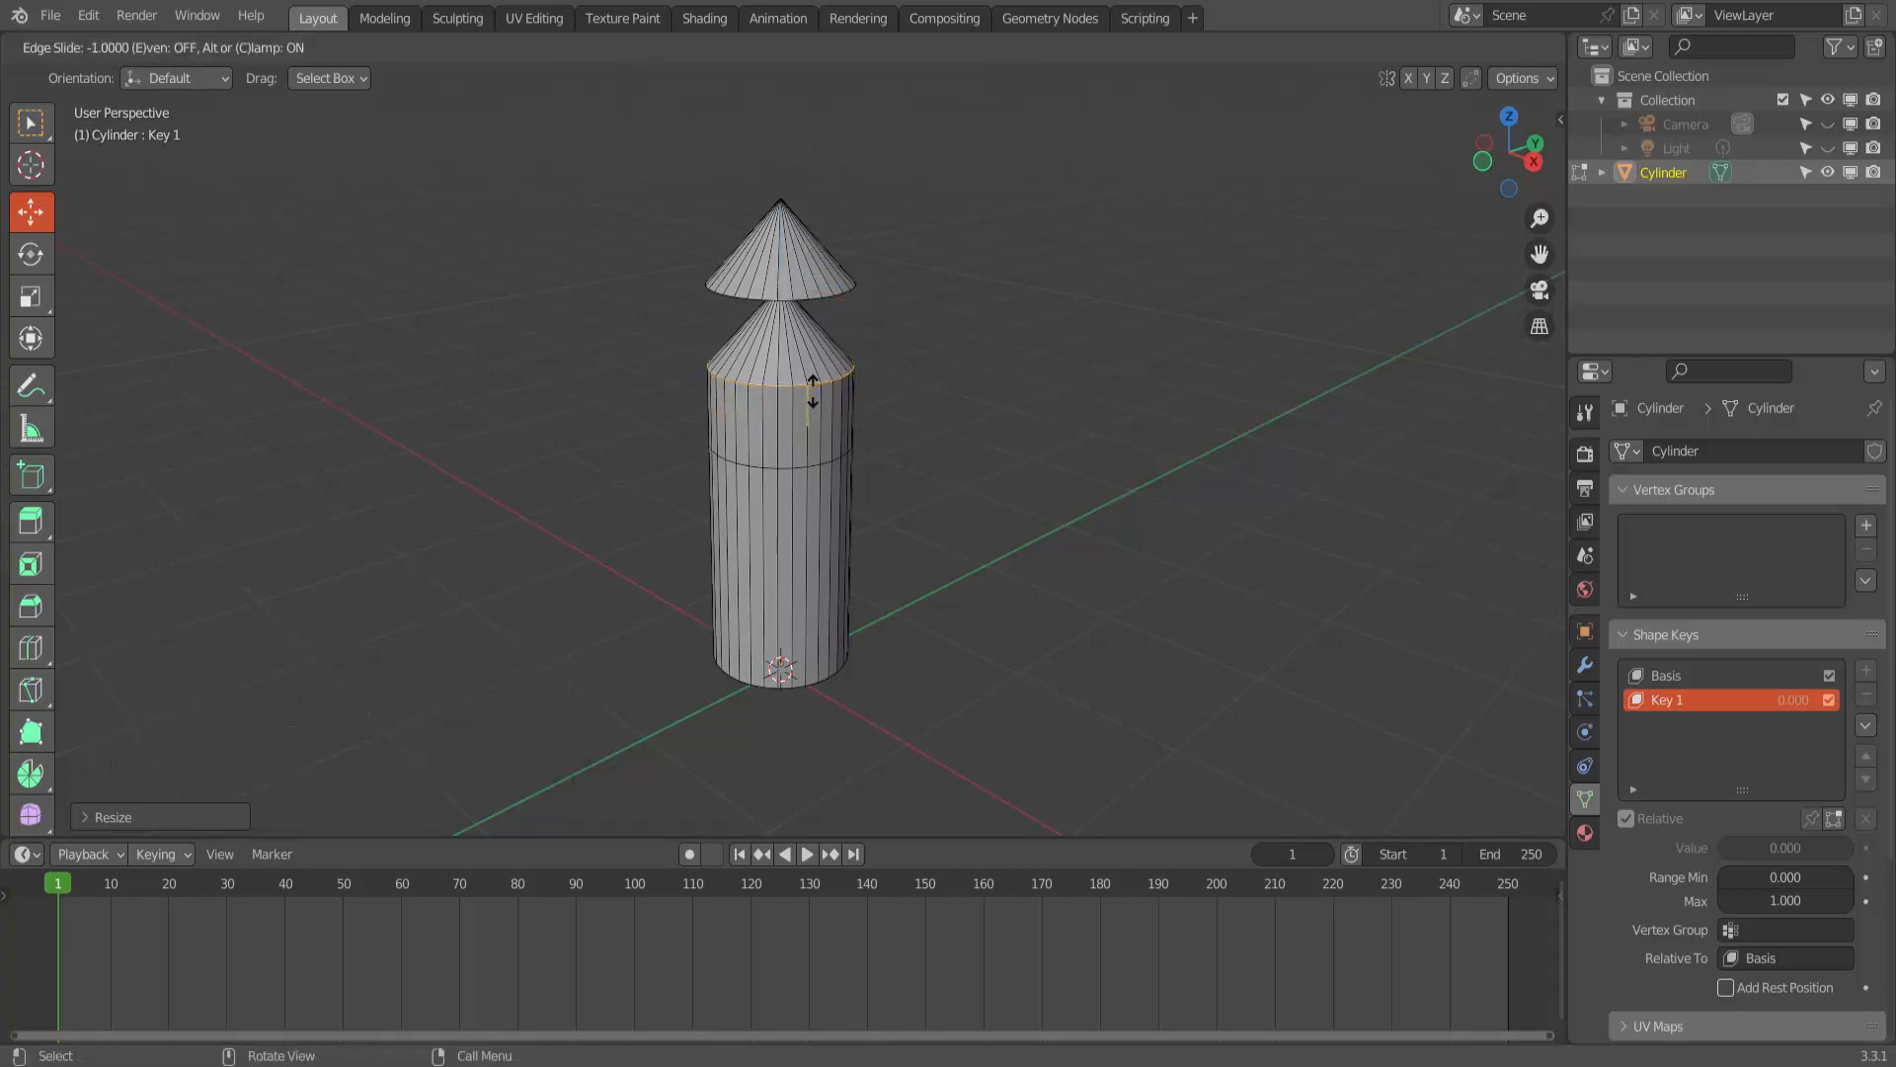
left_click(812, 391)
key("s")
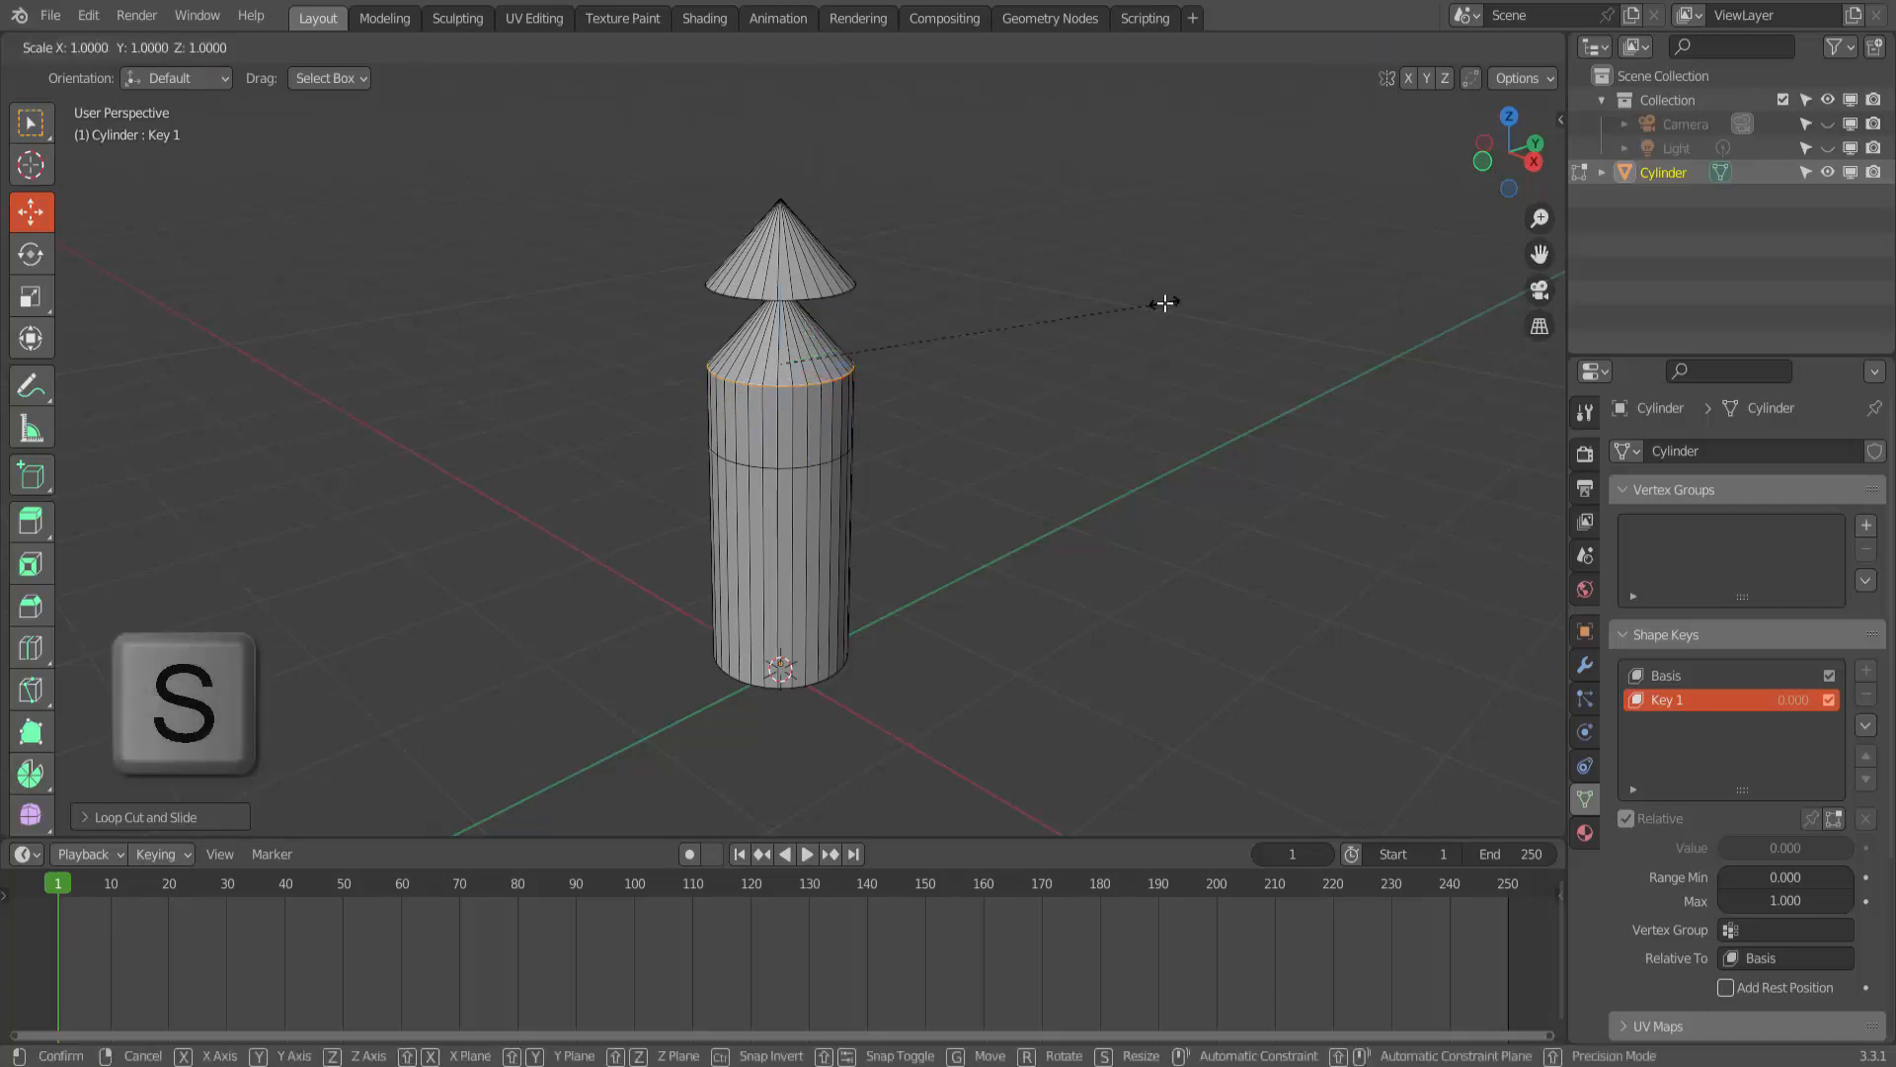
key("0")
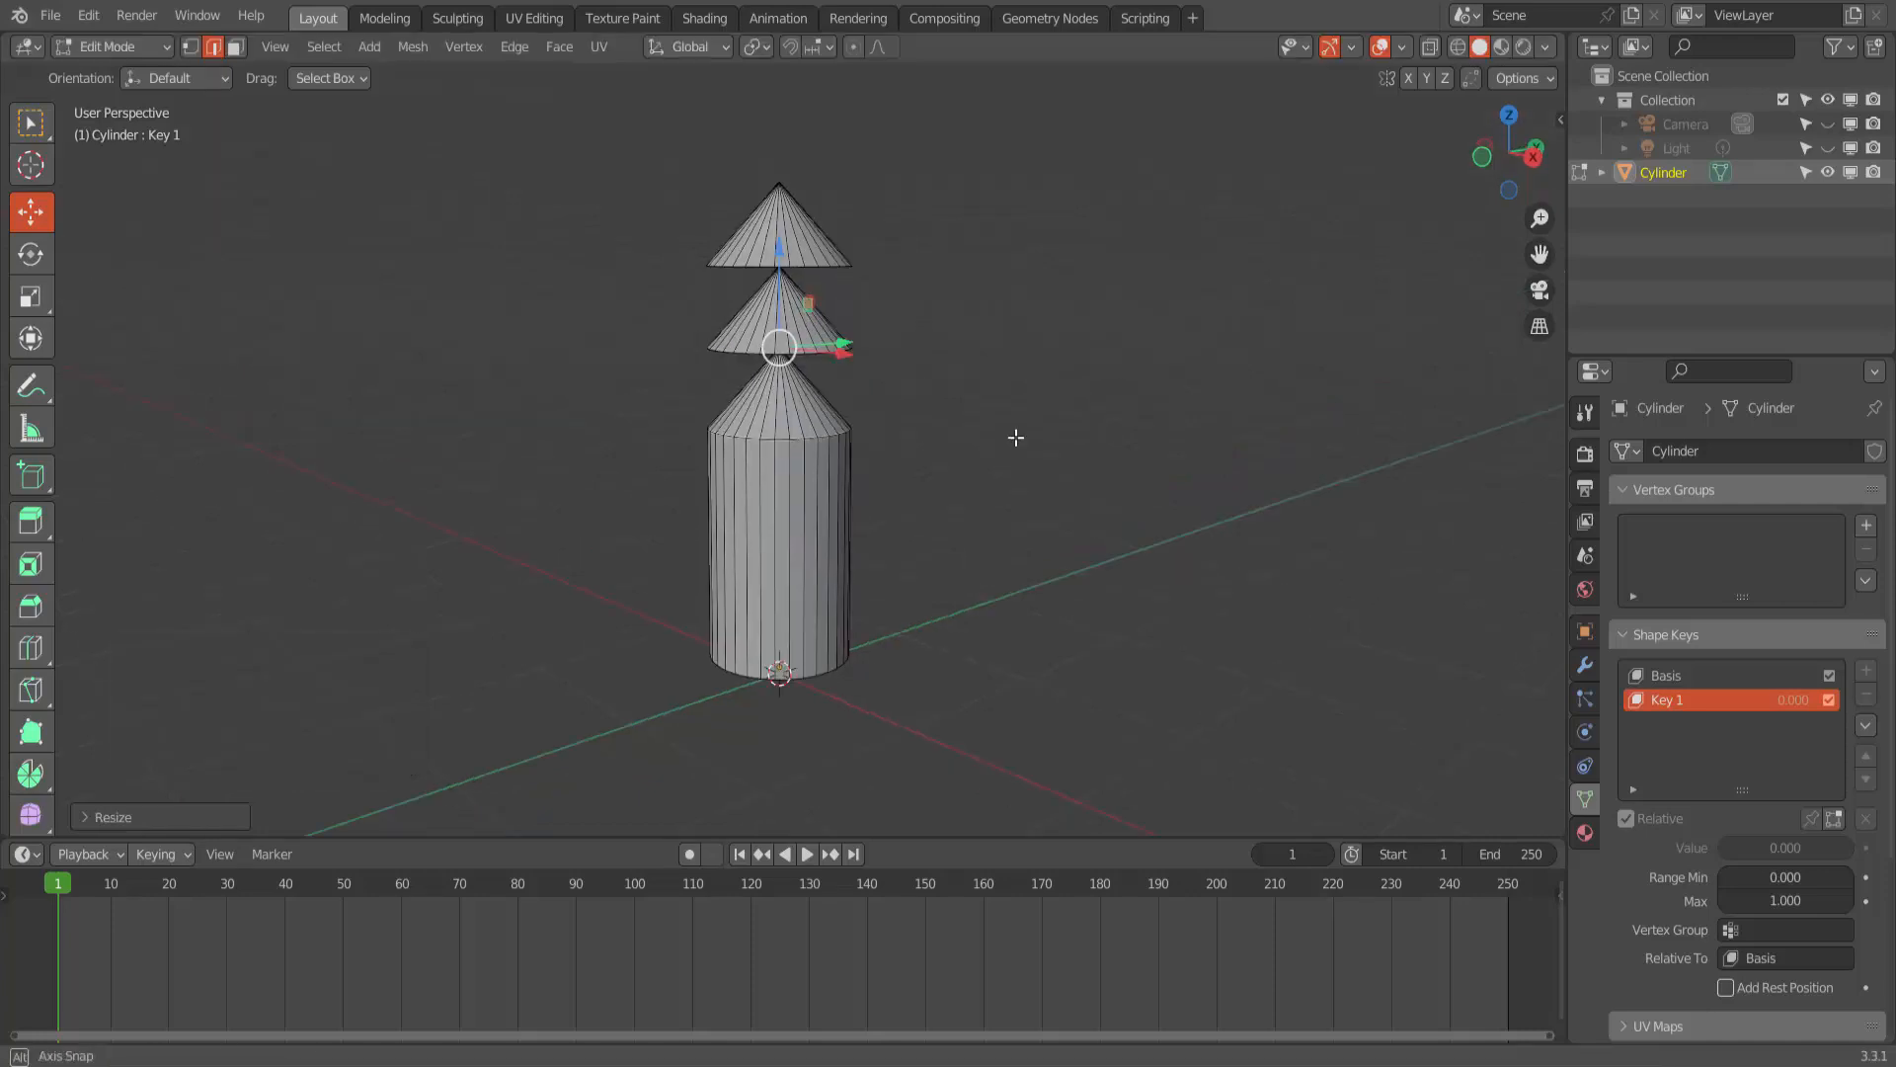
left_click(1006, 443)
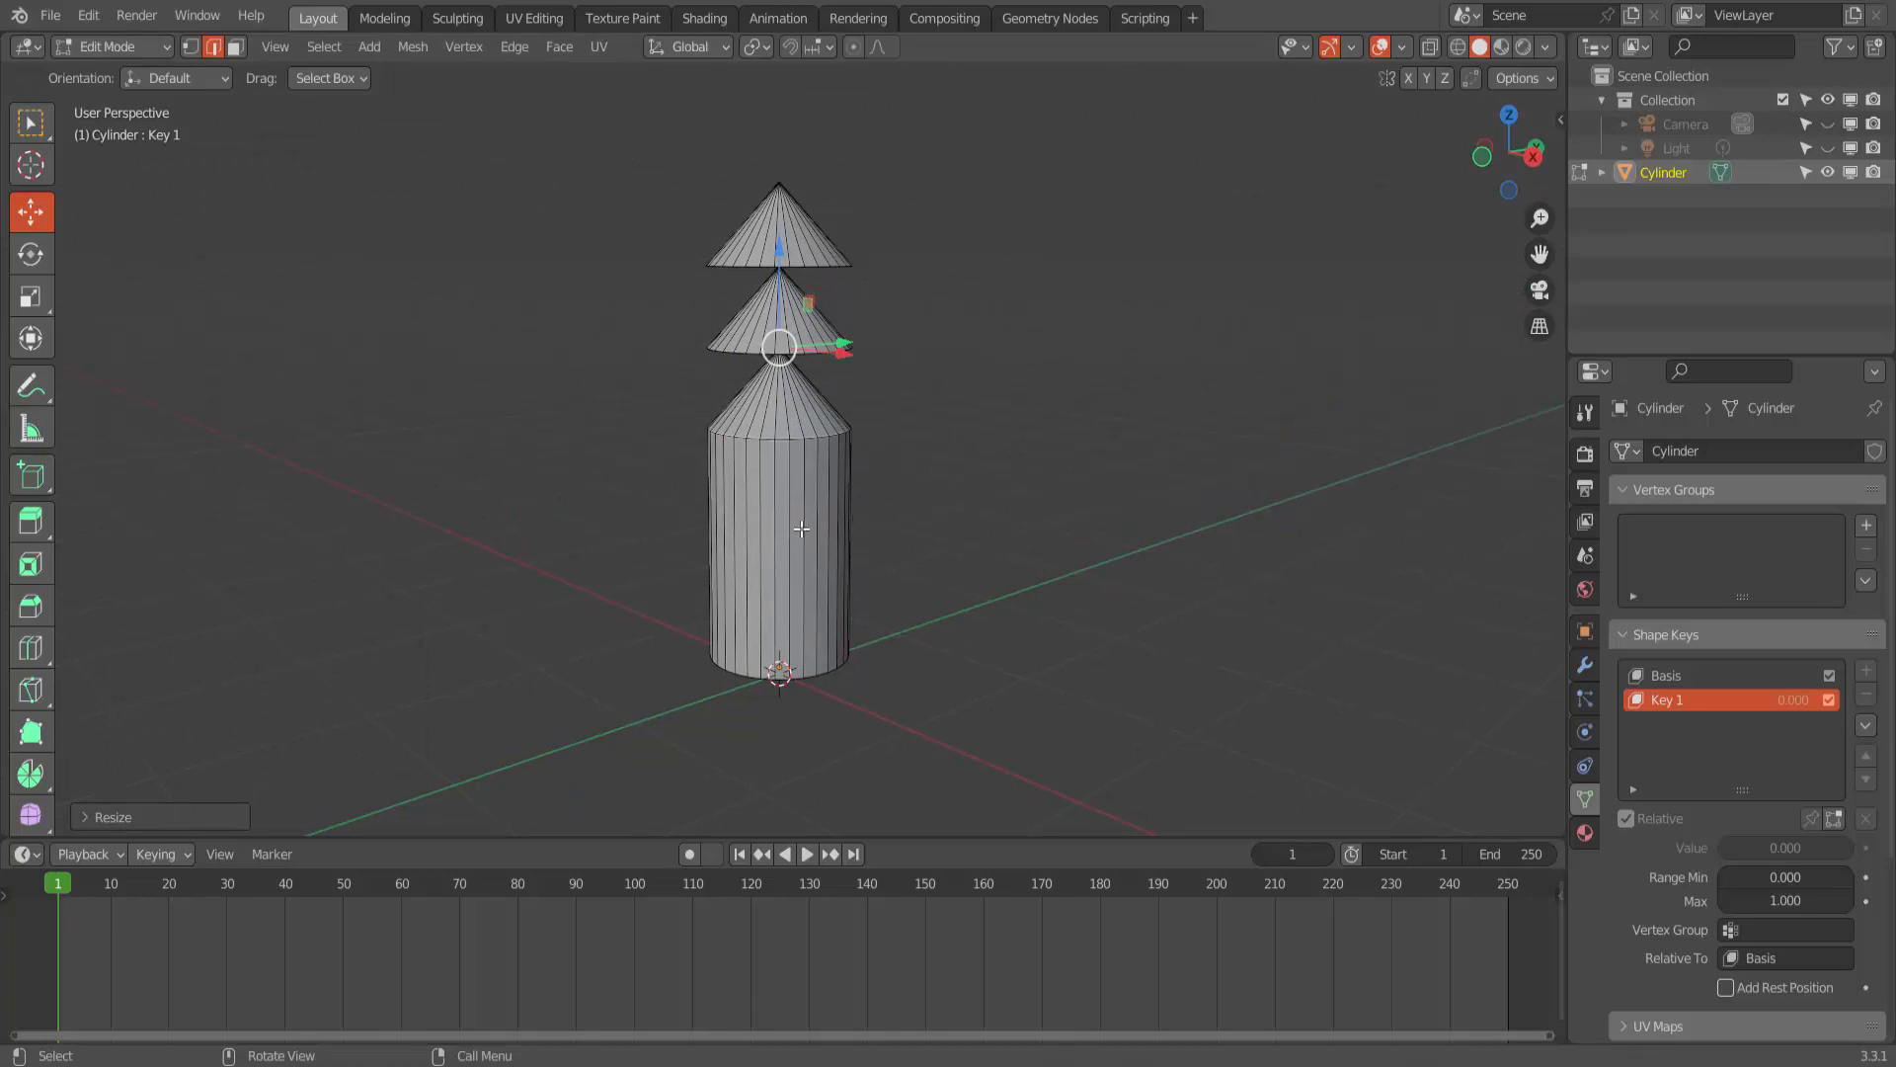
- Add a loop cut below the third cone, slide it up to its base edge, and scale it down to a narrow trunk top
key("ctrl+r")
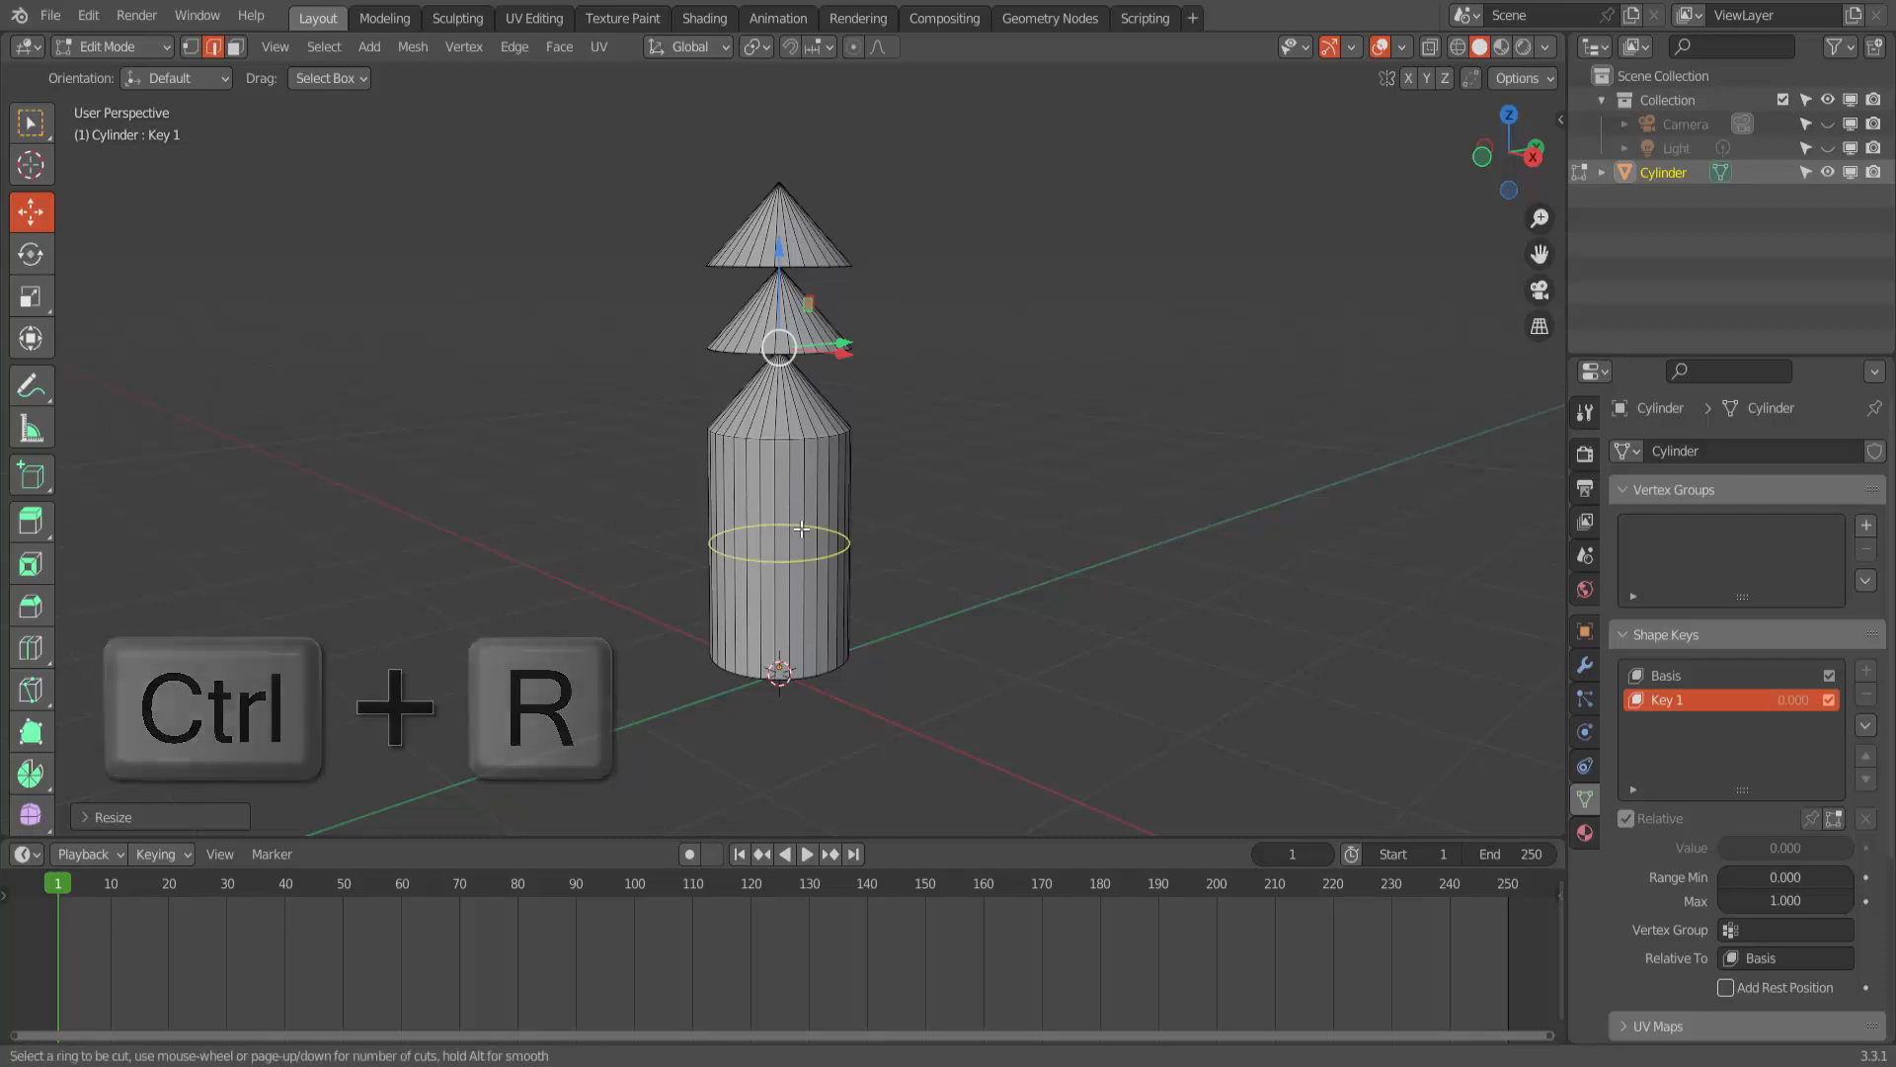
left_click(801, 529)
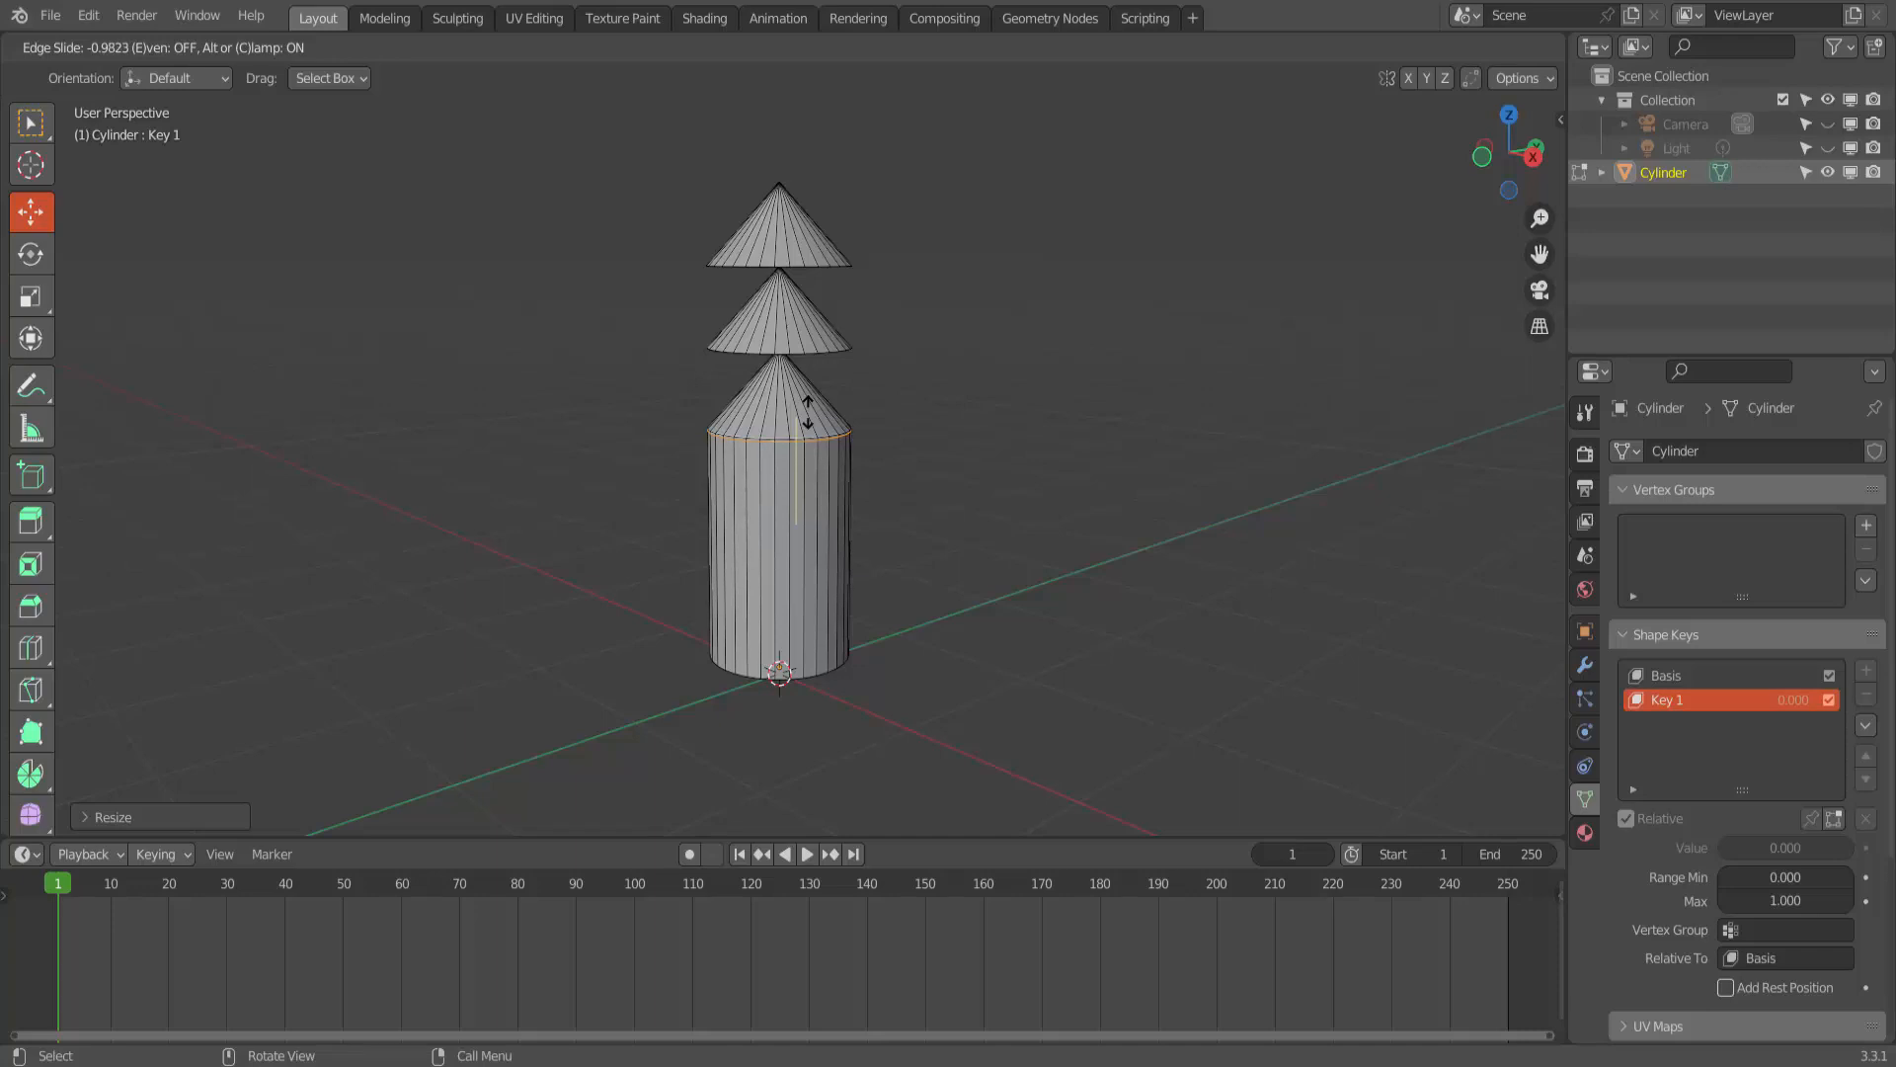
left_click(808, 407)
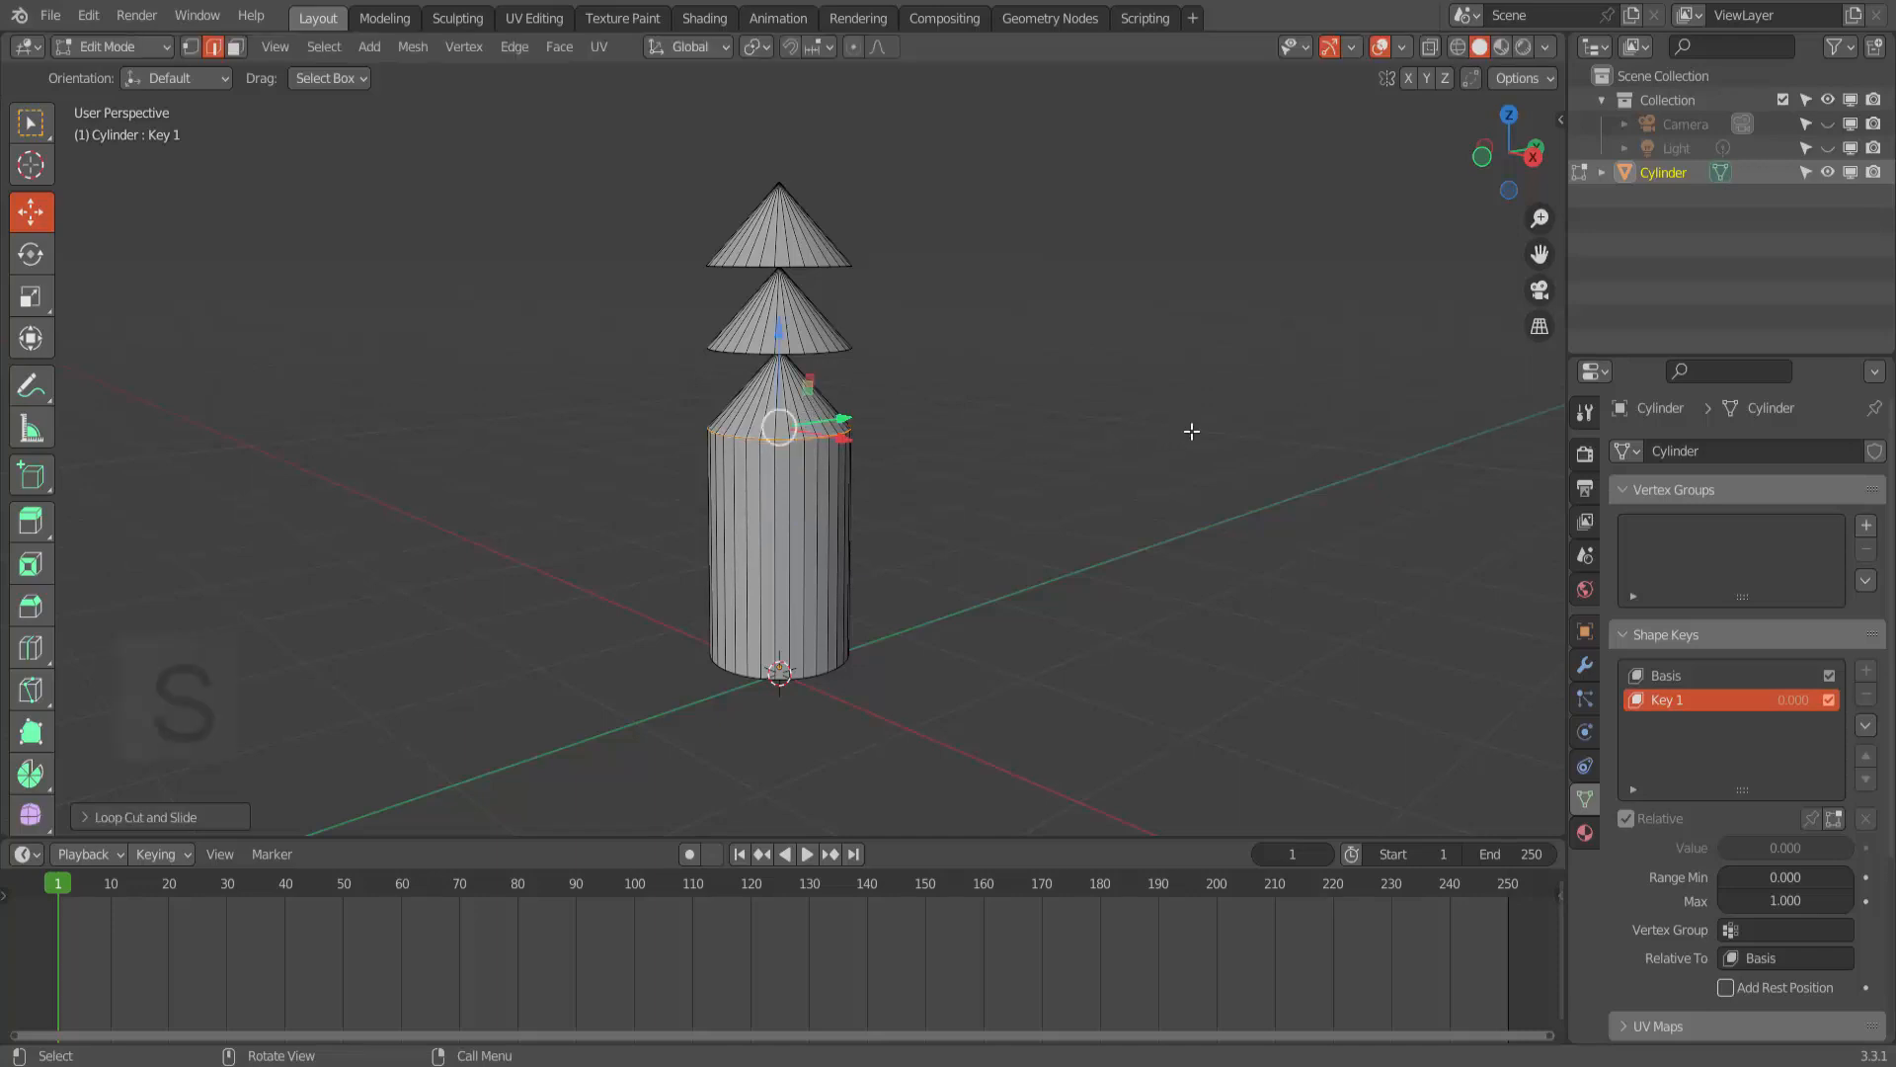
key("s")
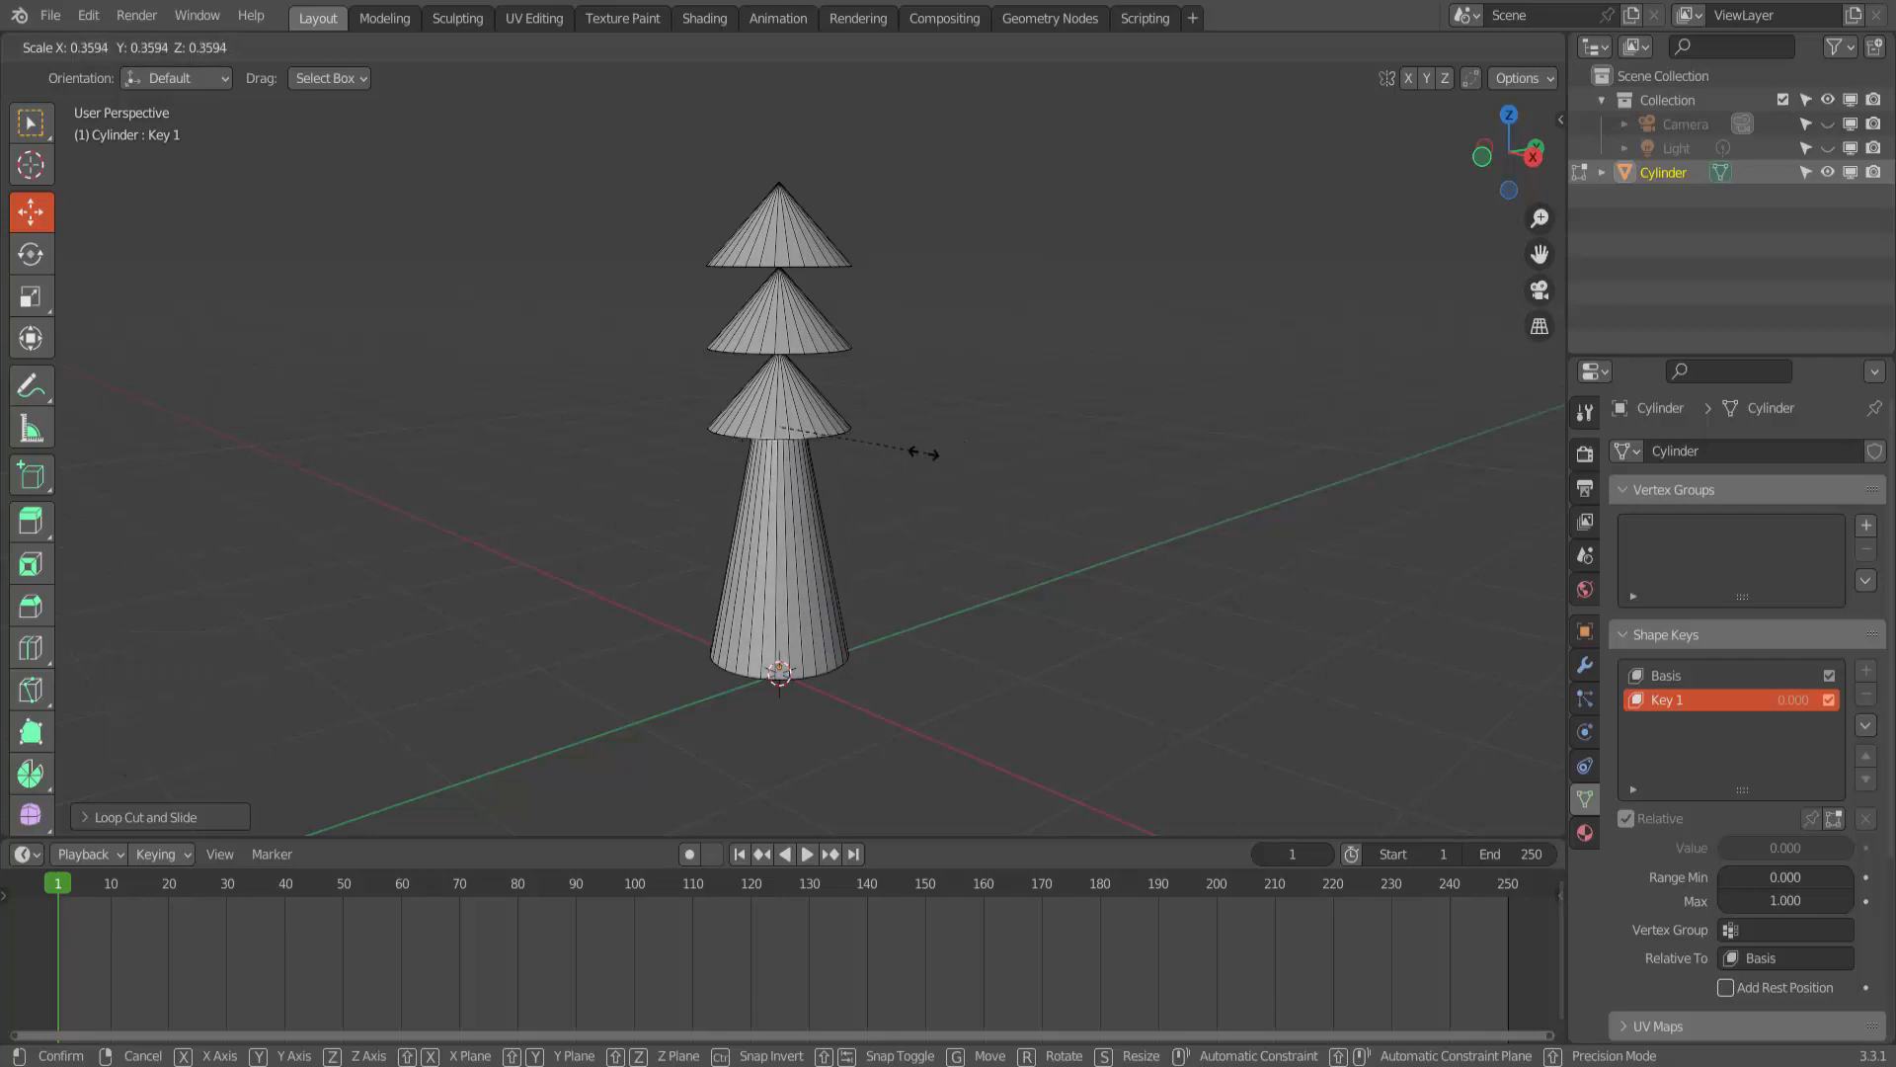
left_click(829, 450)
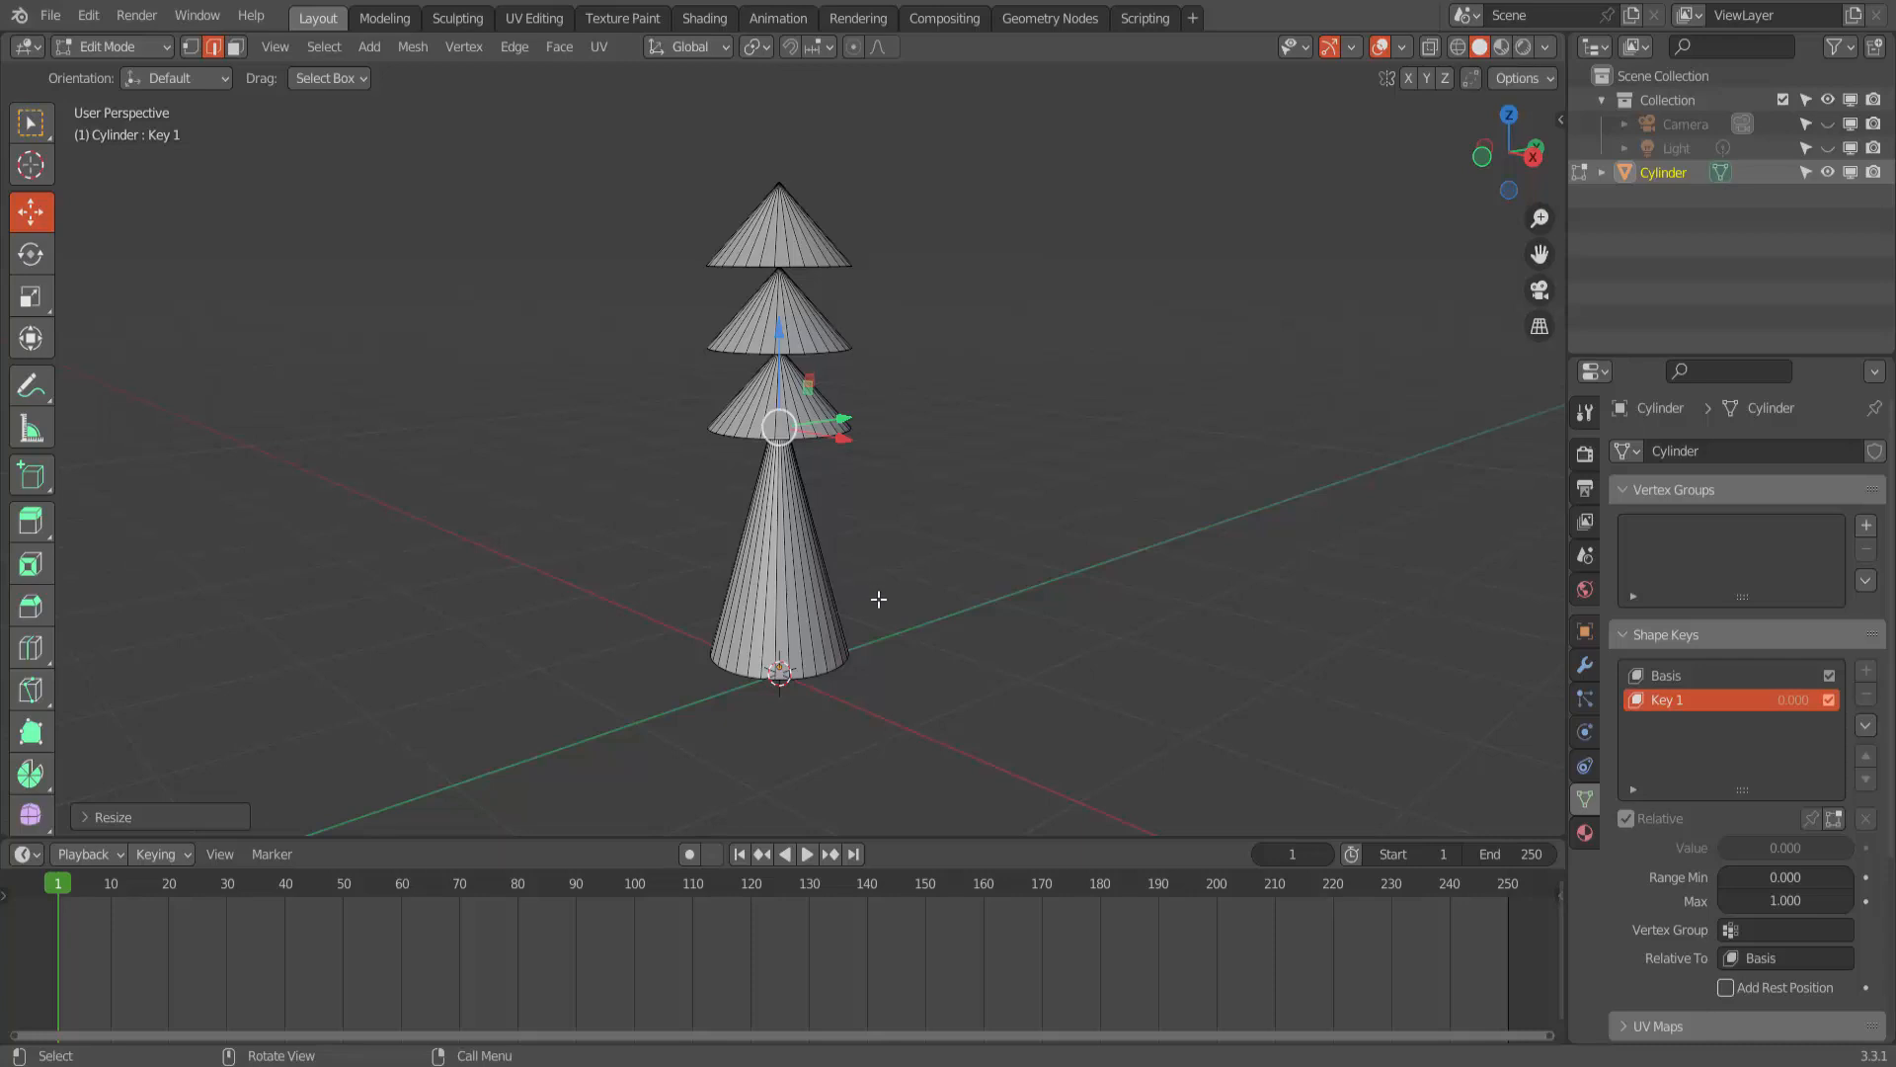
- Select the bottom edge loop of the mesh and scale it down to form a thin trunk
scroll(879, 600, "up", 1)
left_click(1069, 607)
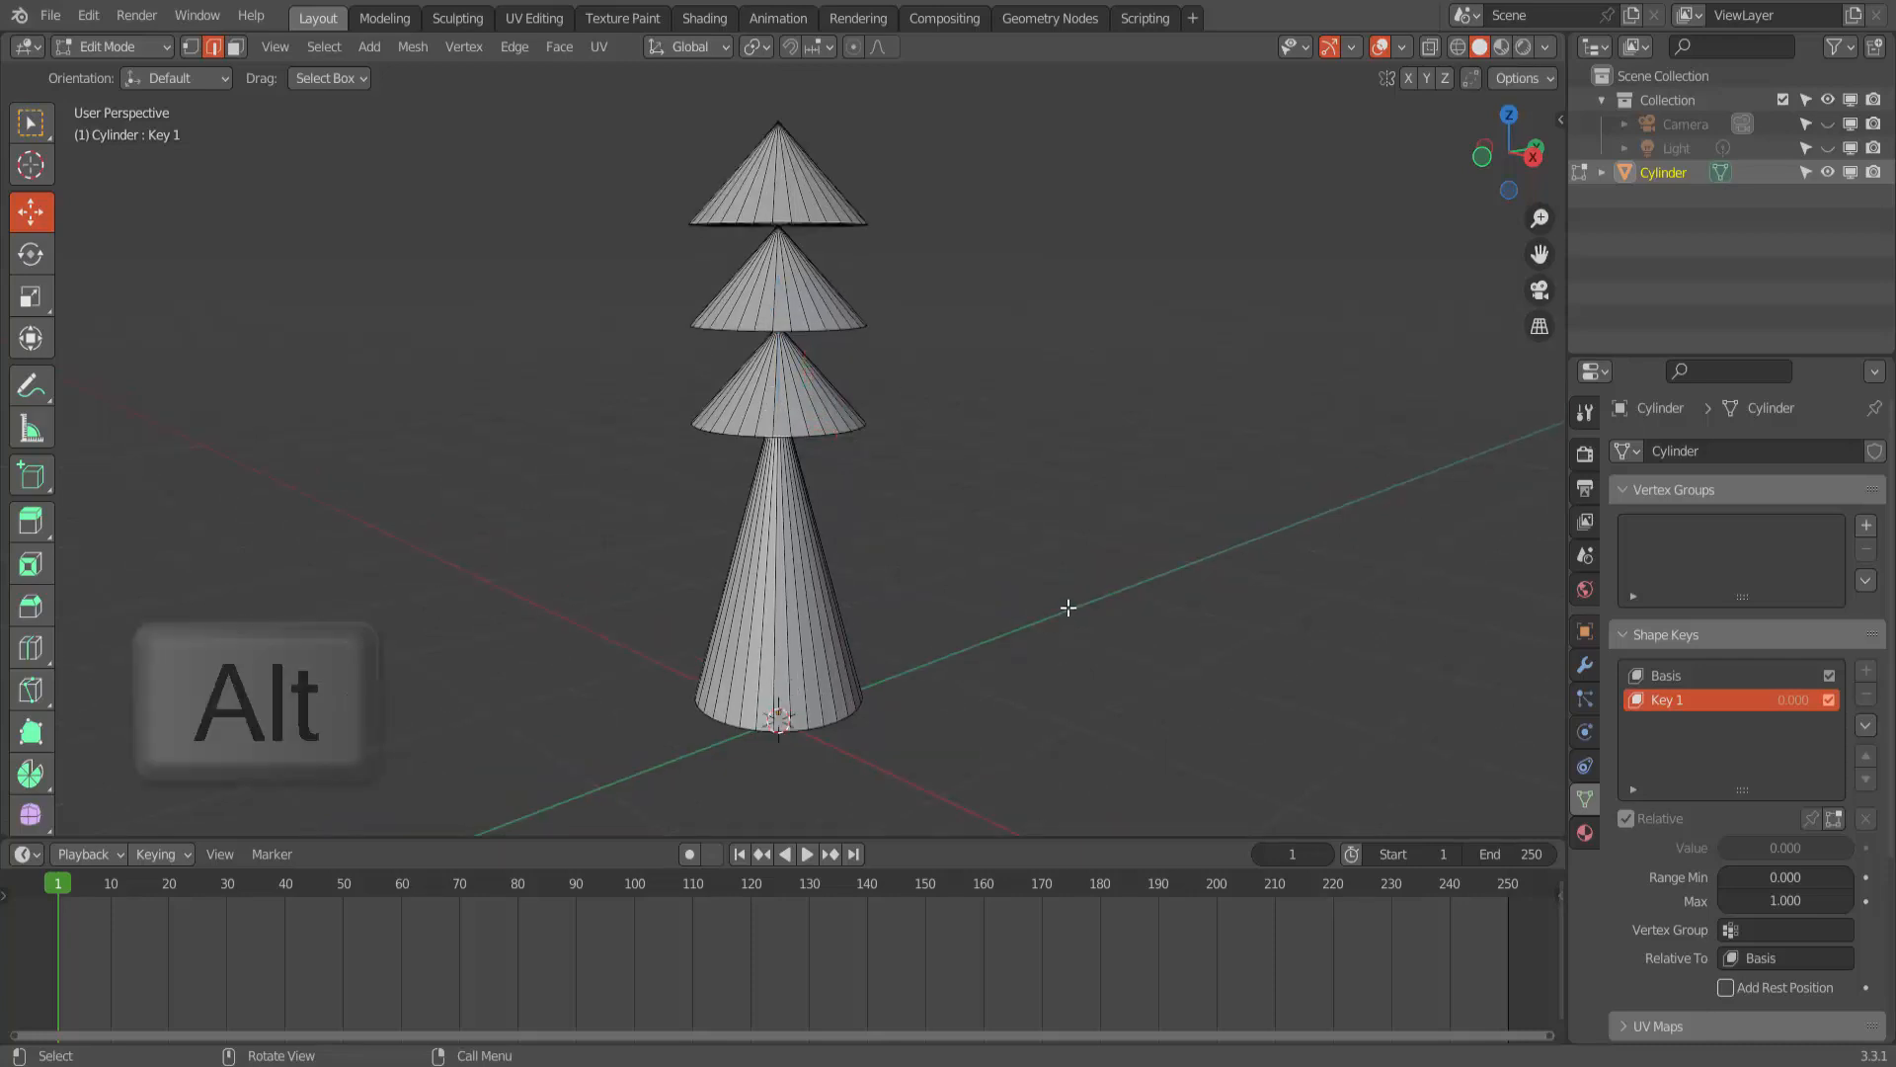
left_click(828, 722, "alt")
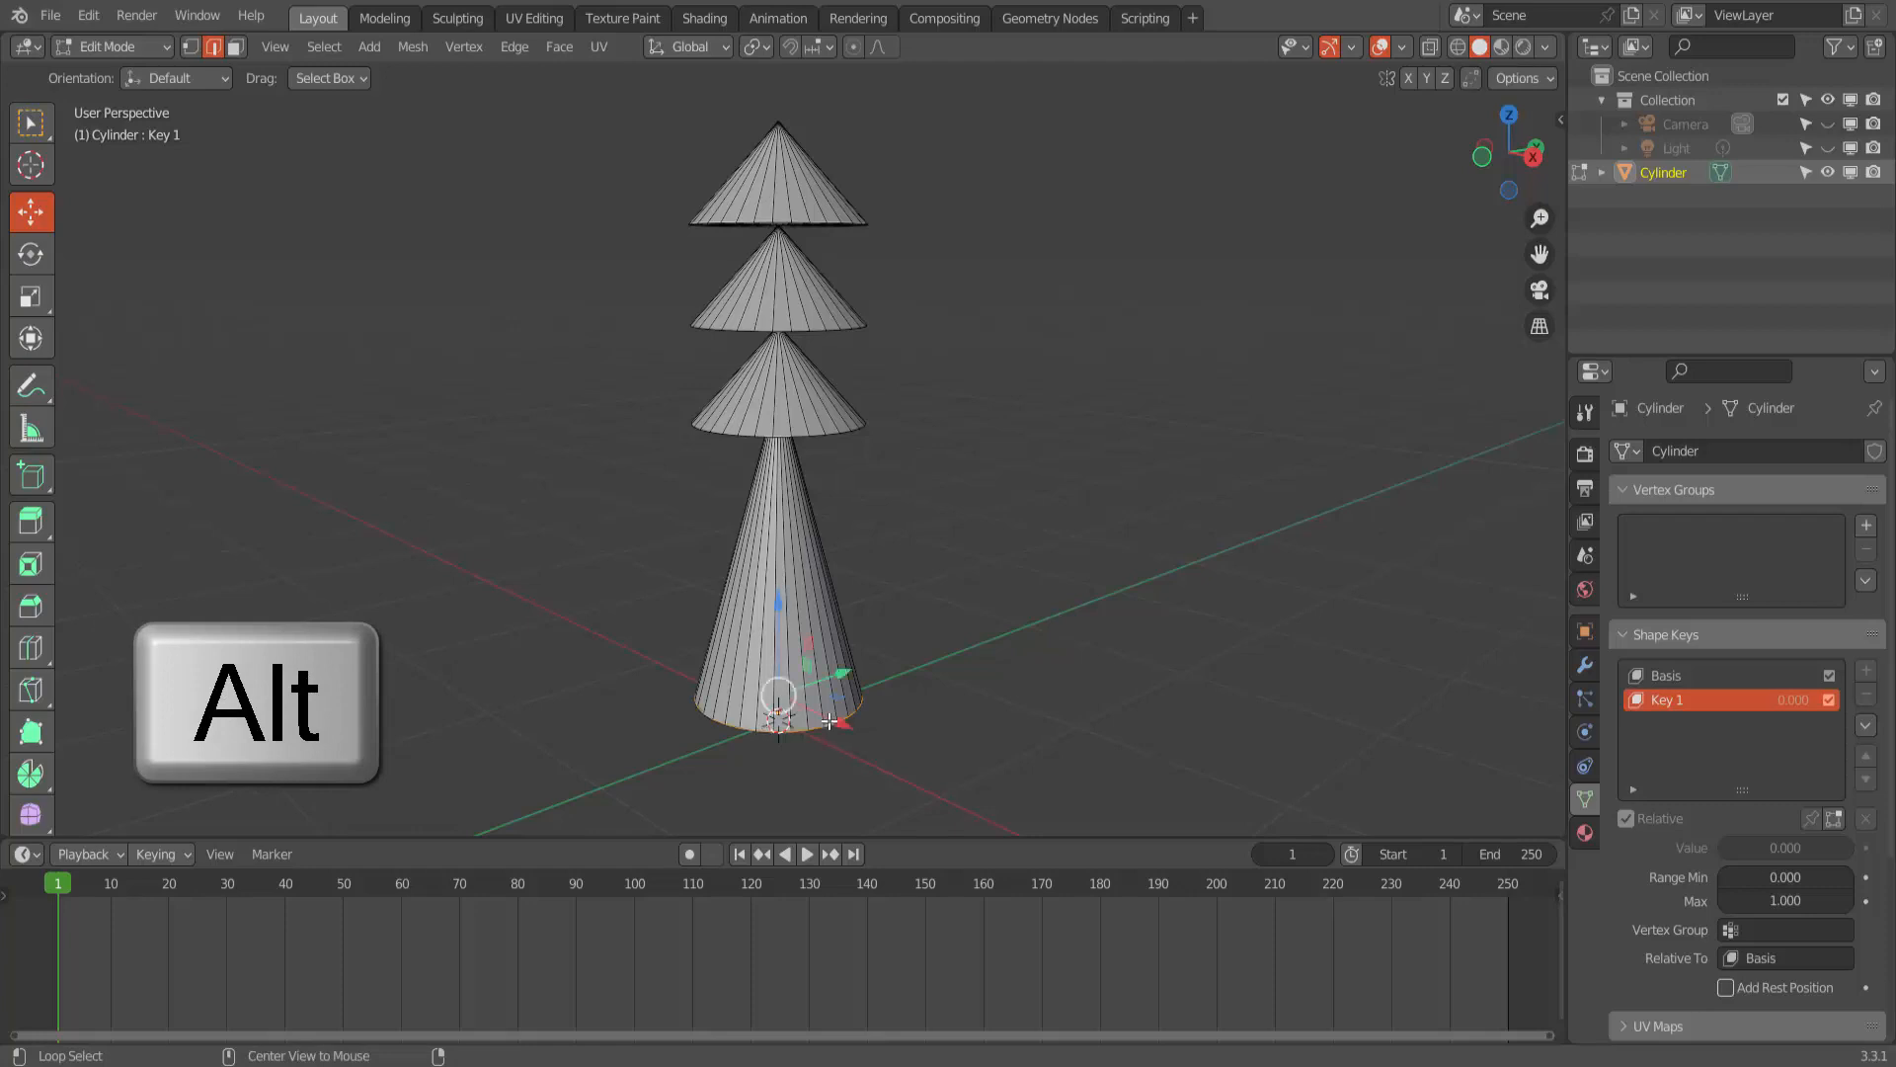
key("s")
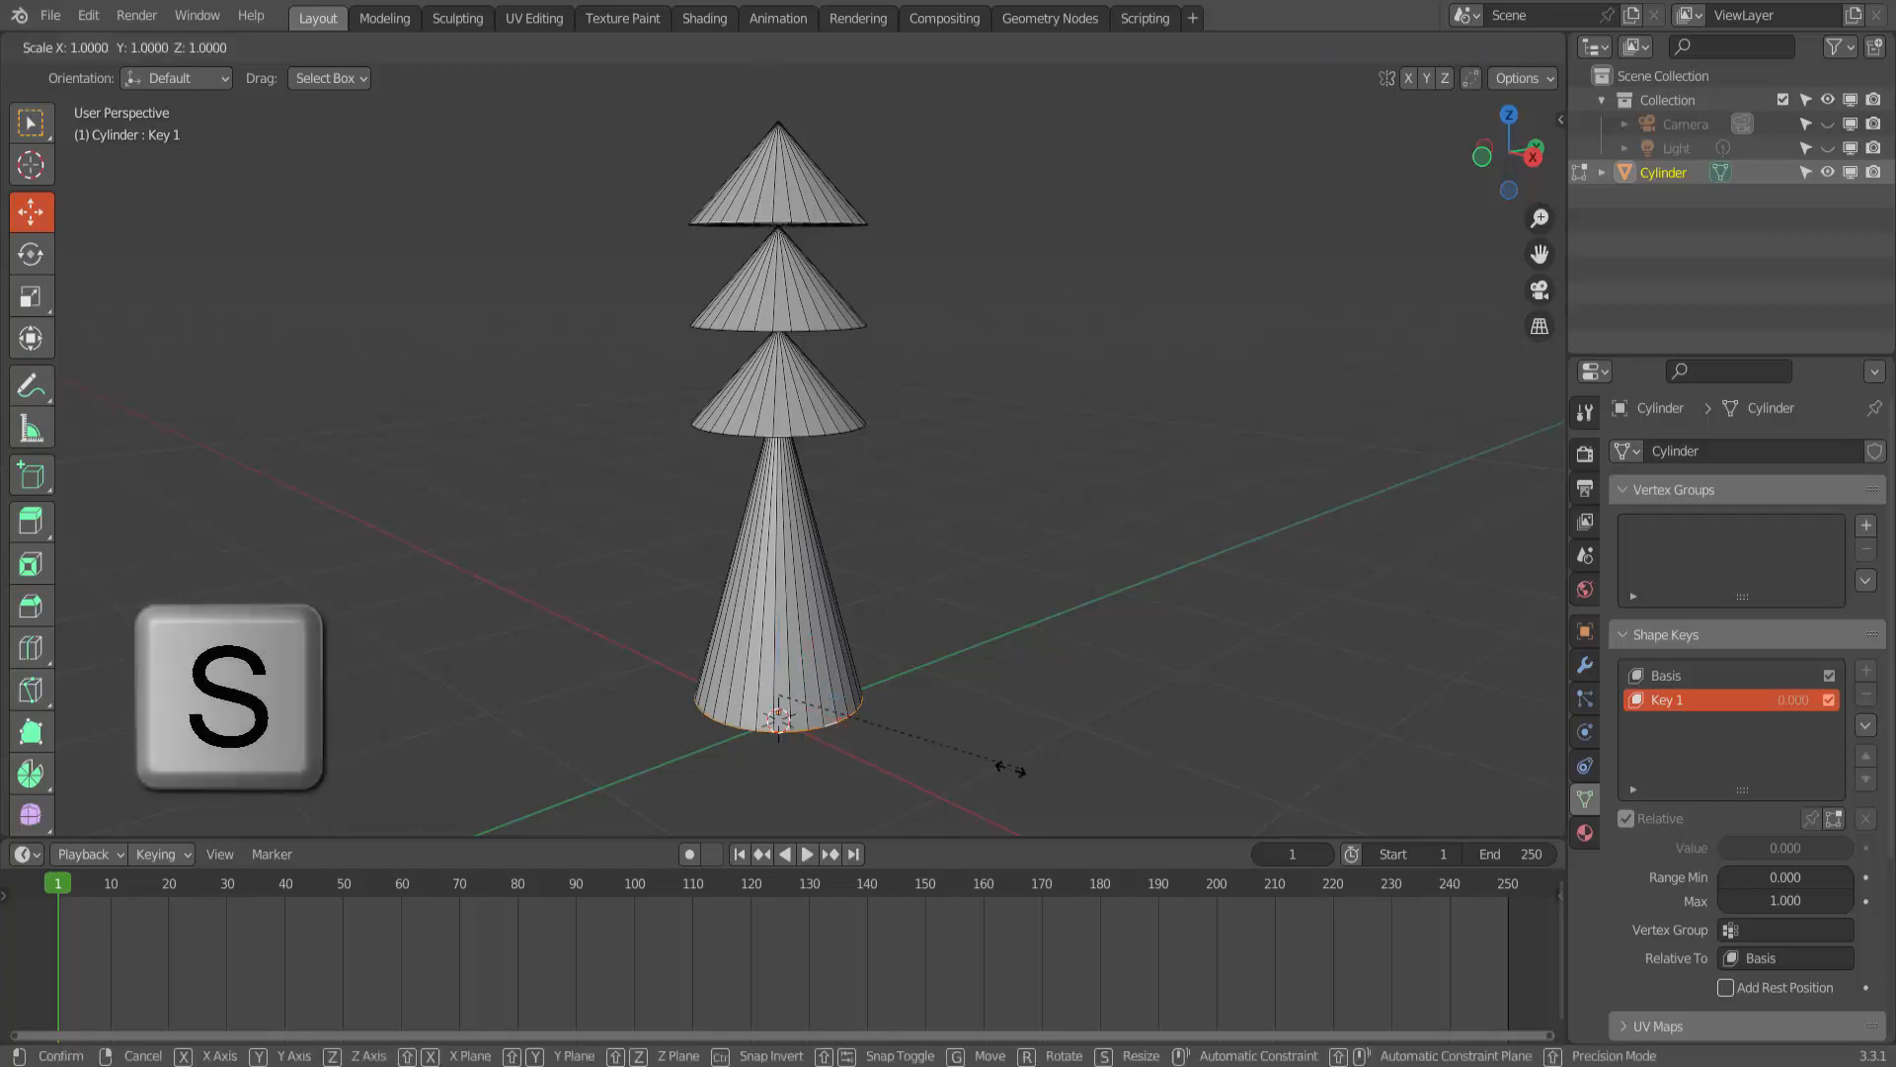
left_click(820, 682)
- Select all three cones in wireframe shading, move them down along Z to shorten the trunk, and return to solid shading with nothing selected
scroll(931, 533, "down", 1)
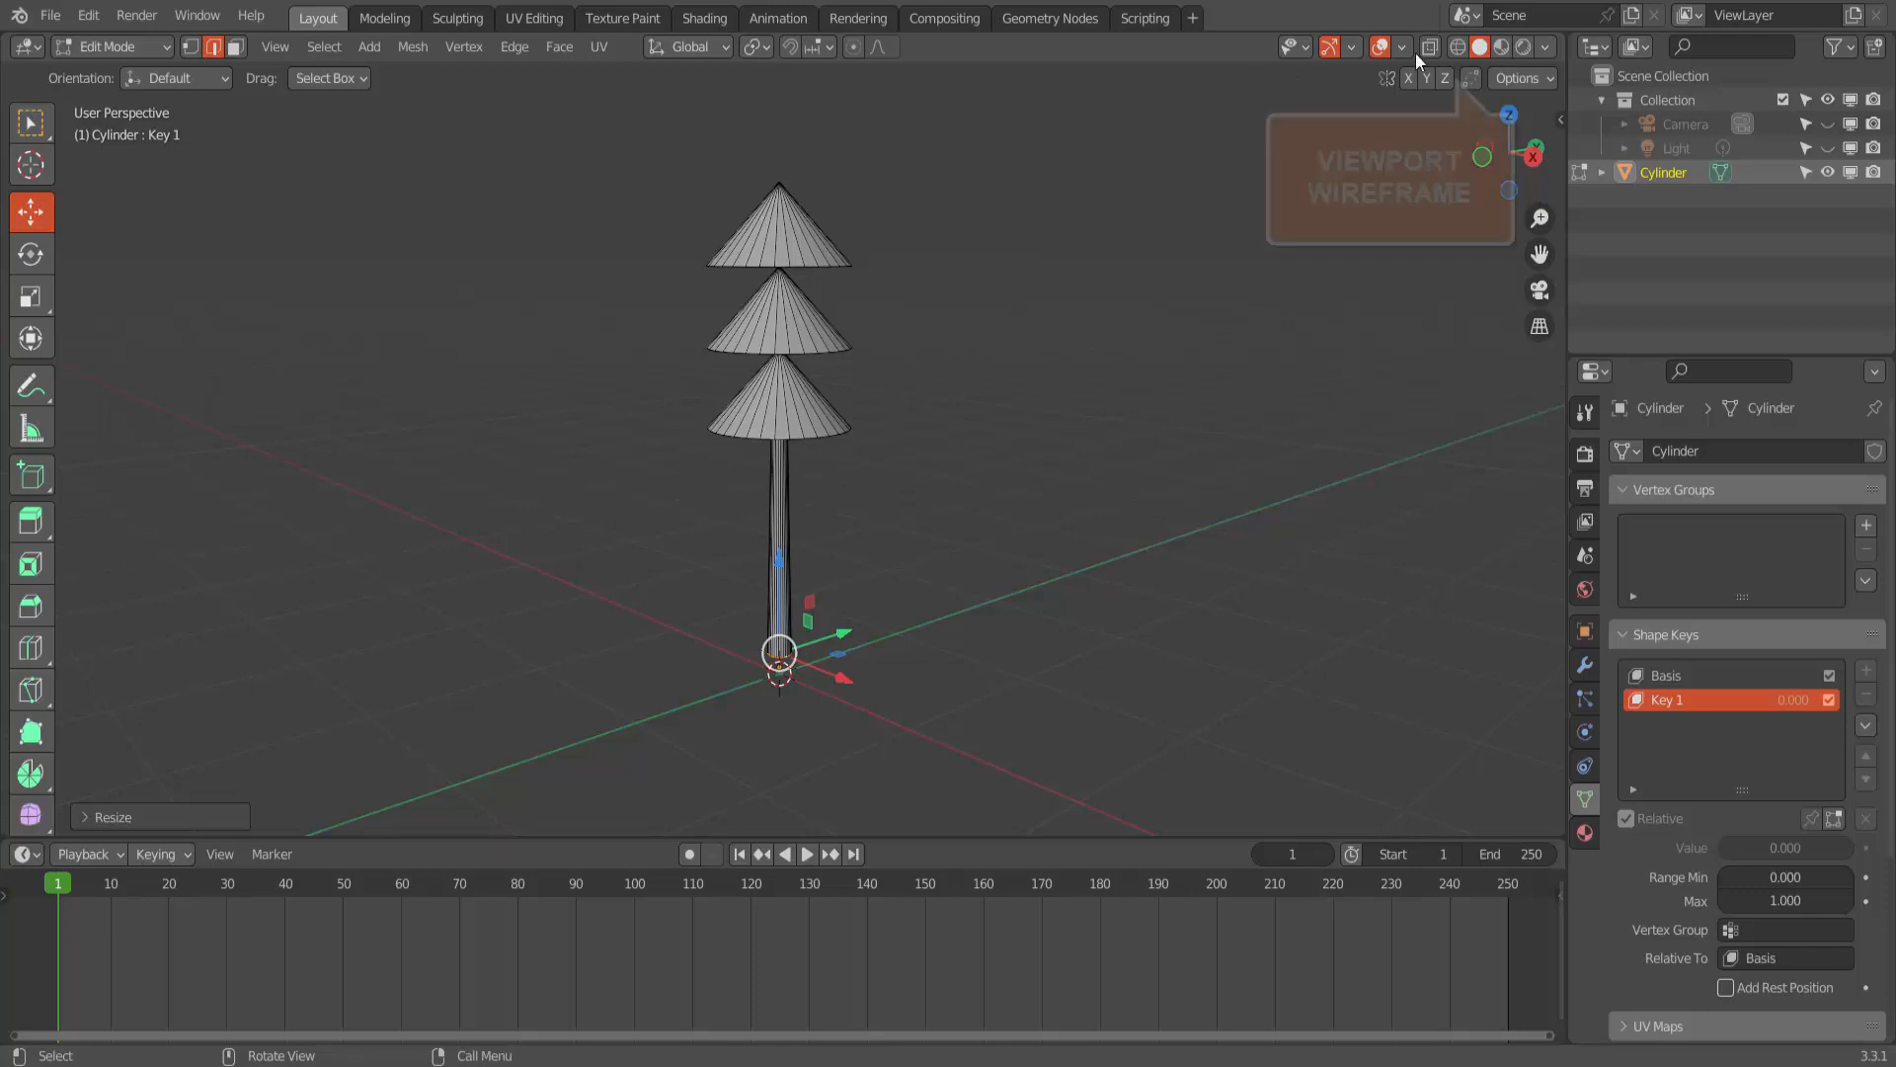
left_click(1458, 46)
left_click_drag(602, 166, 971, 491)
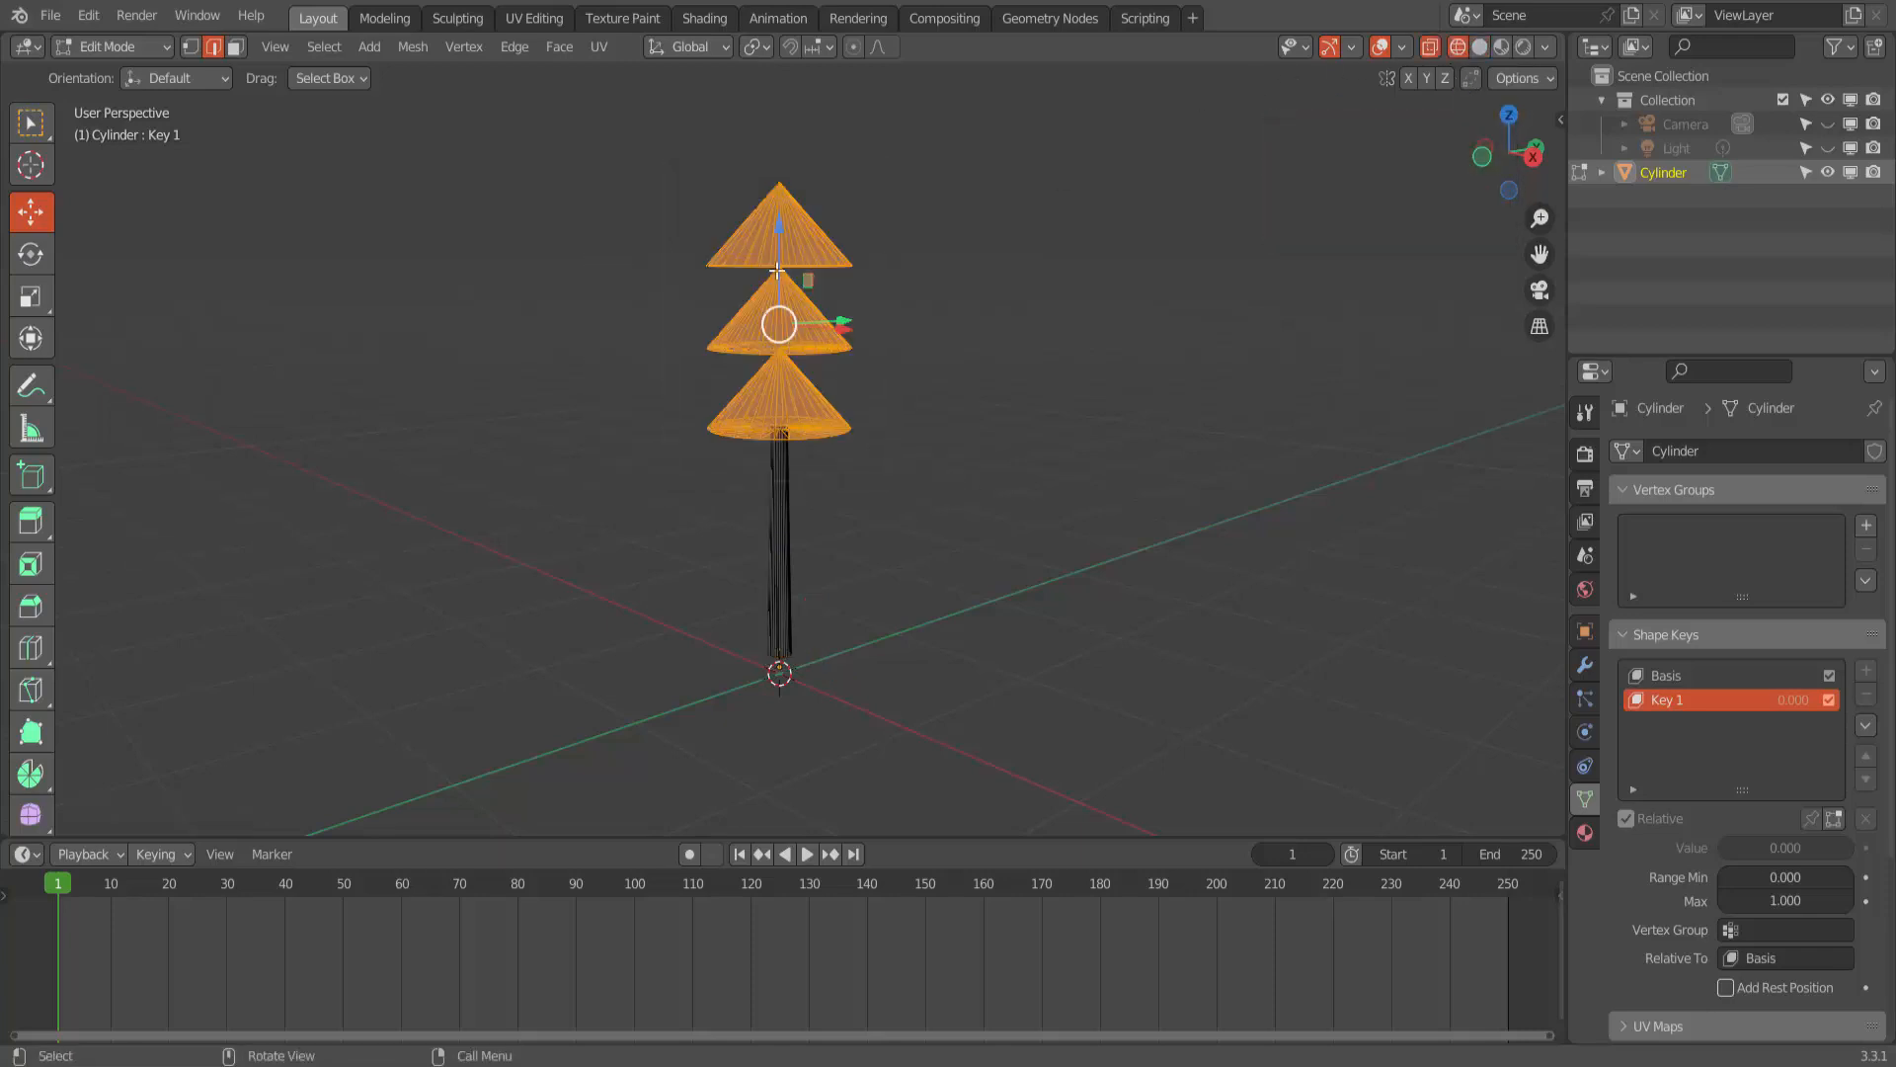
left_click_drag(782, 242, 782, 344)
scroll(545, 230, "up", 2)
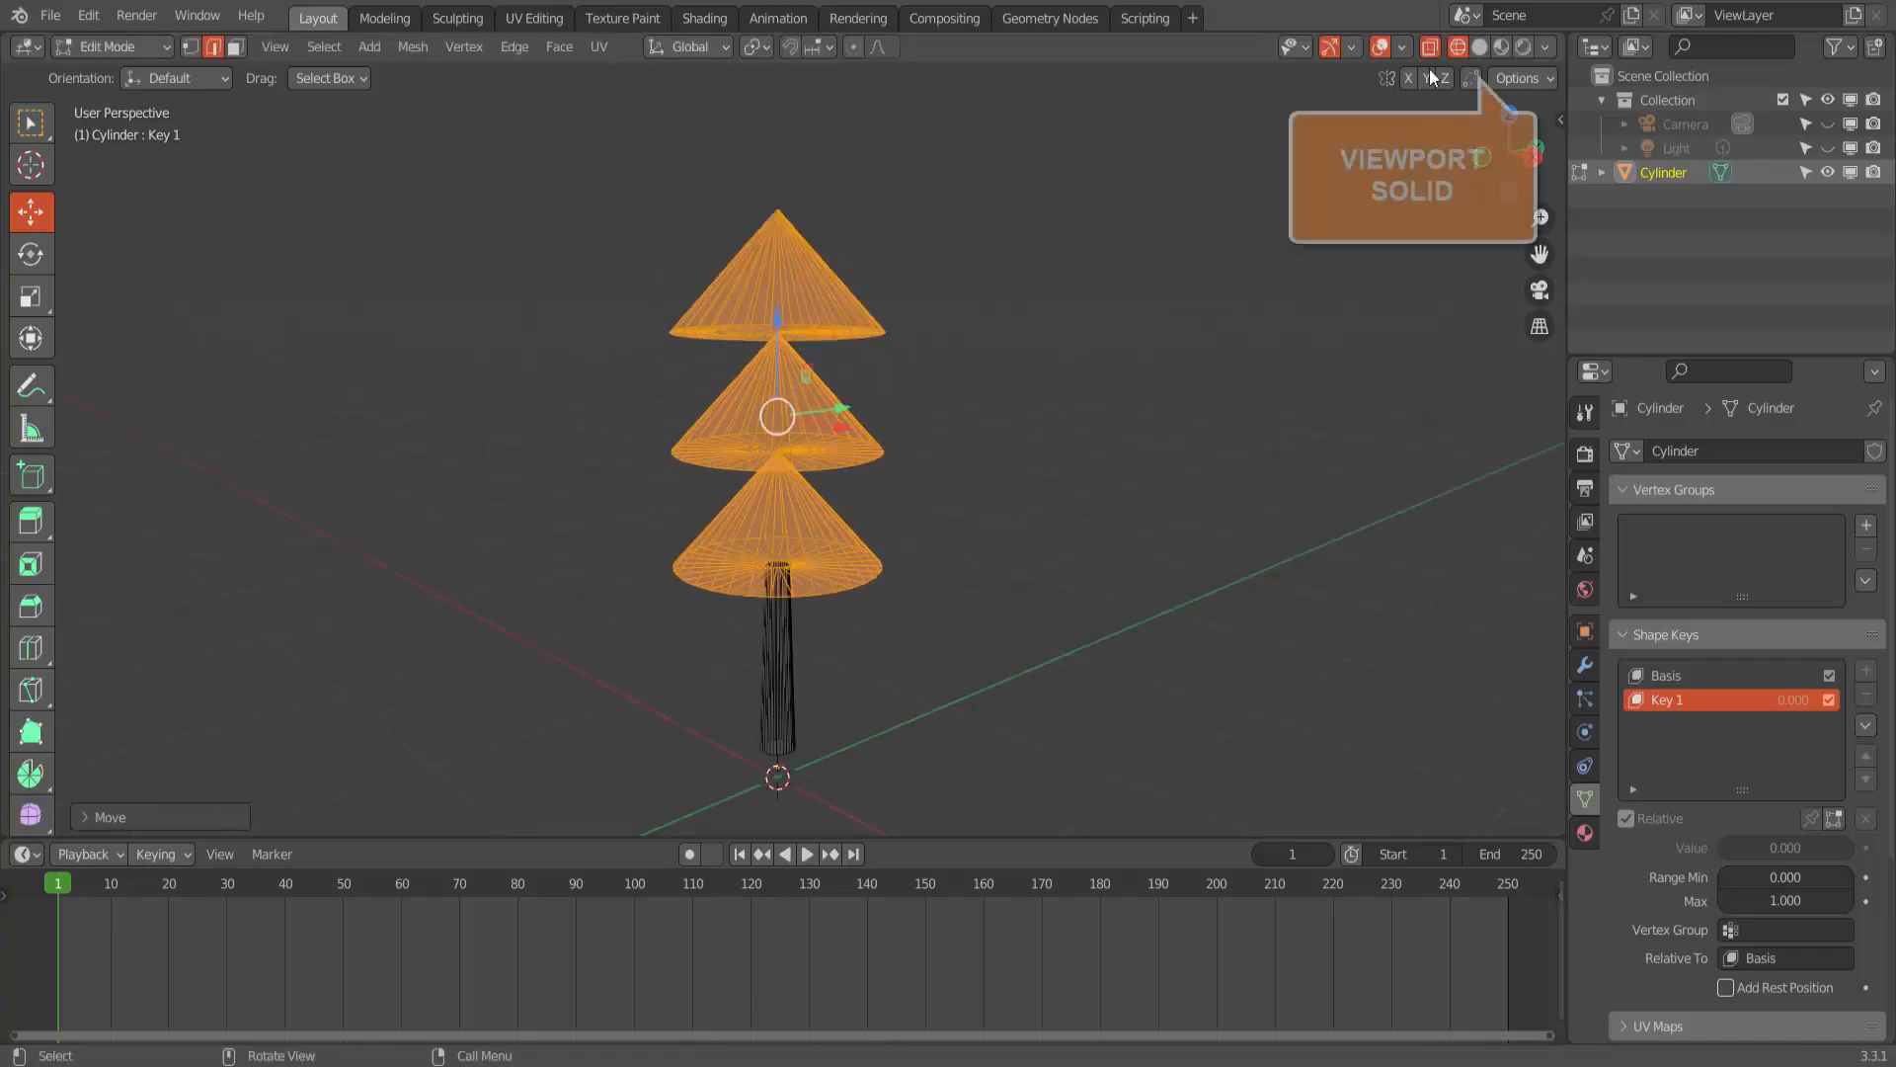
left_click(1479, 47)
left_click(1112, 458)
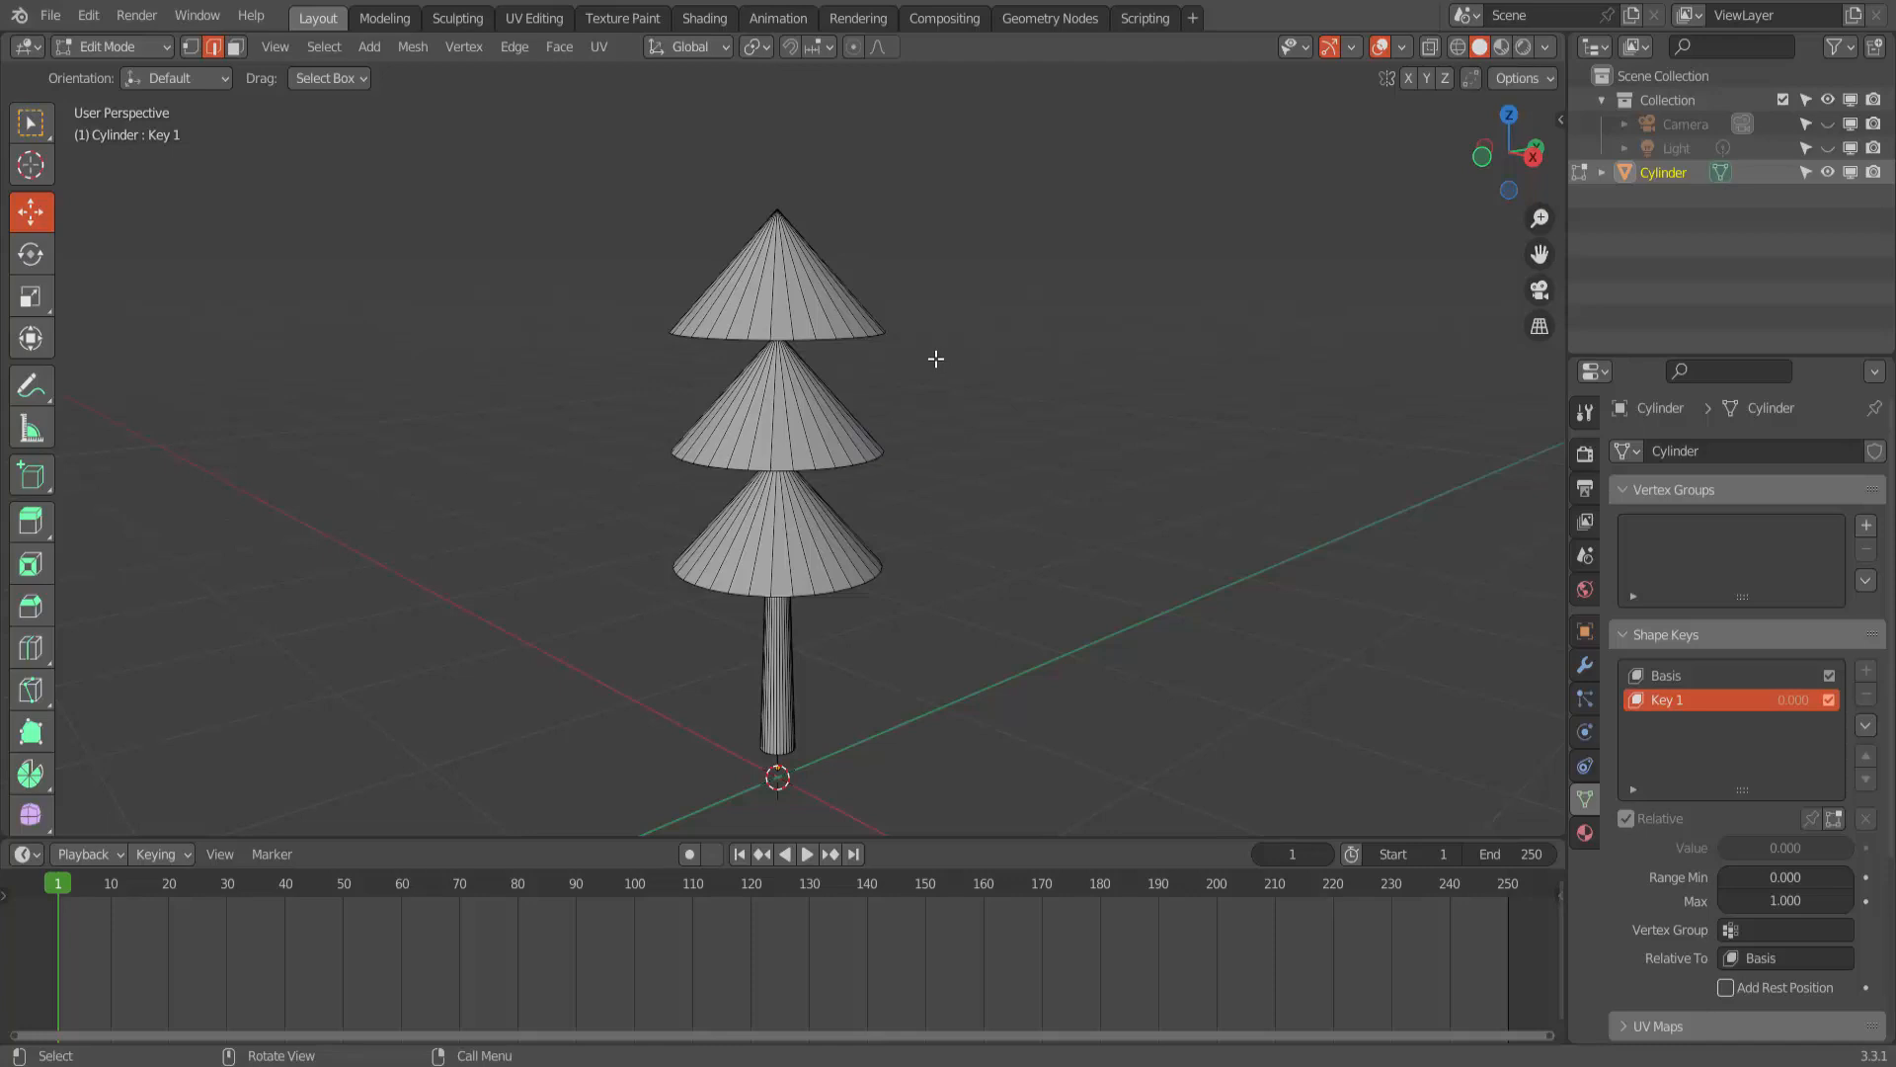
- Select the top cone's base edge loop and scale it down to about 0.68
middle_click_drag(939, 379, 937, 413)
key("alt")
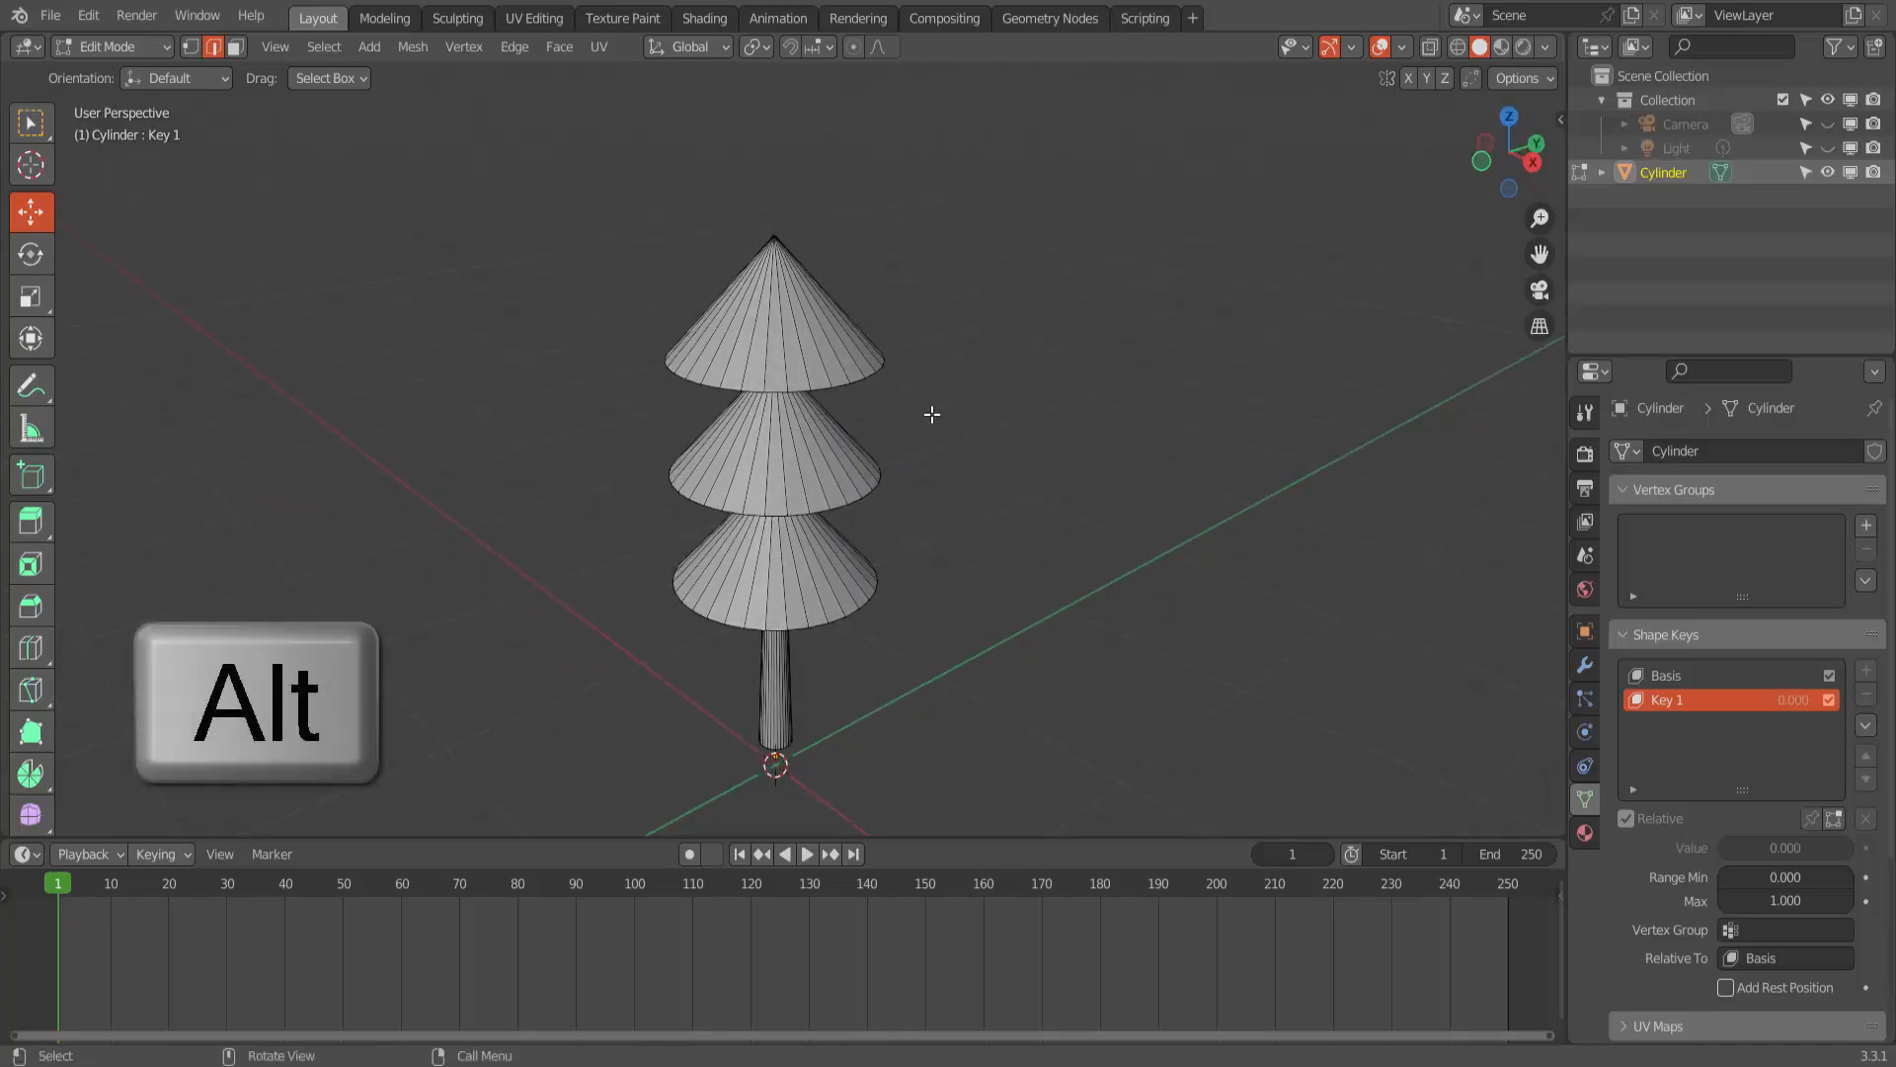
left_click(861, 378, "alt")
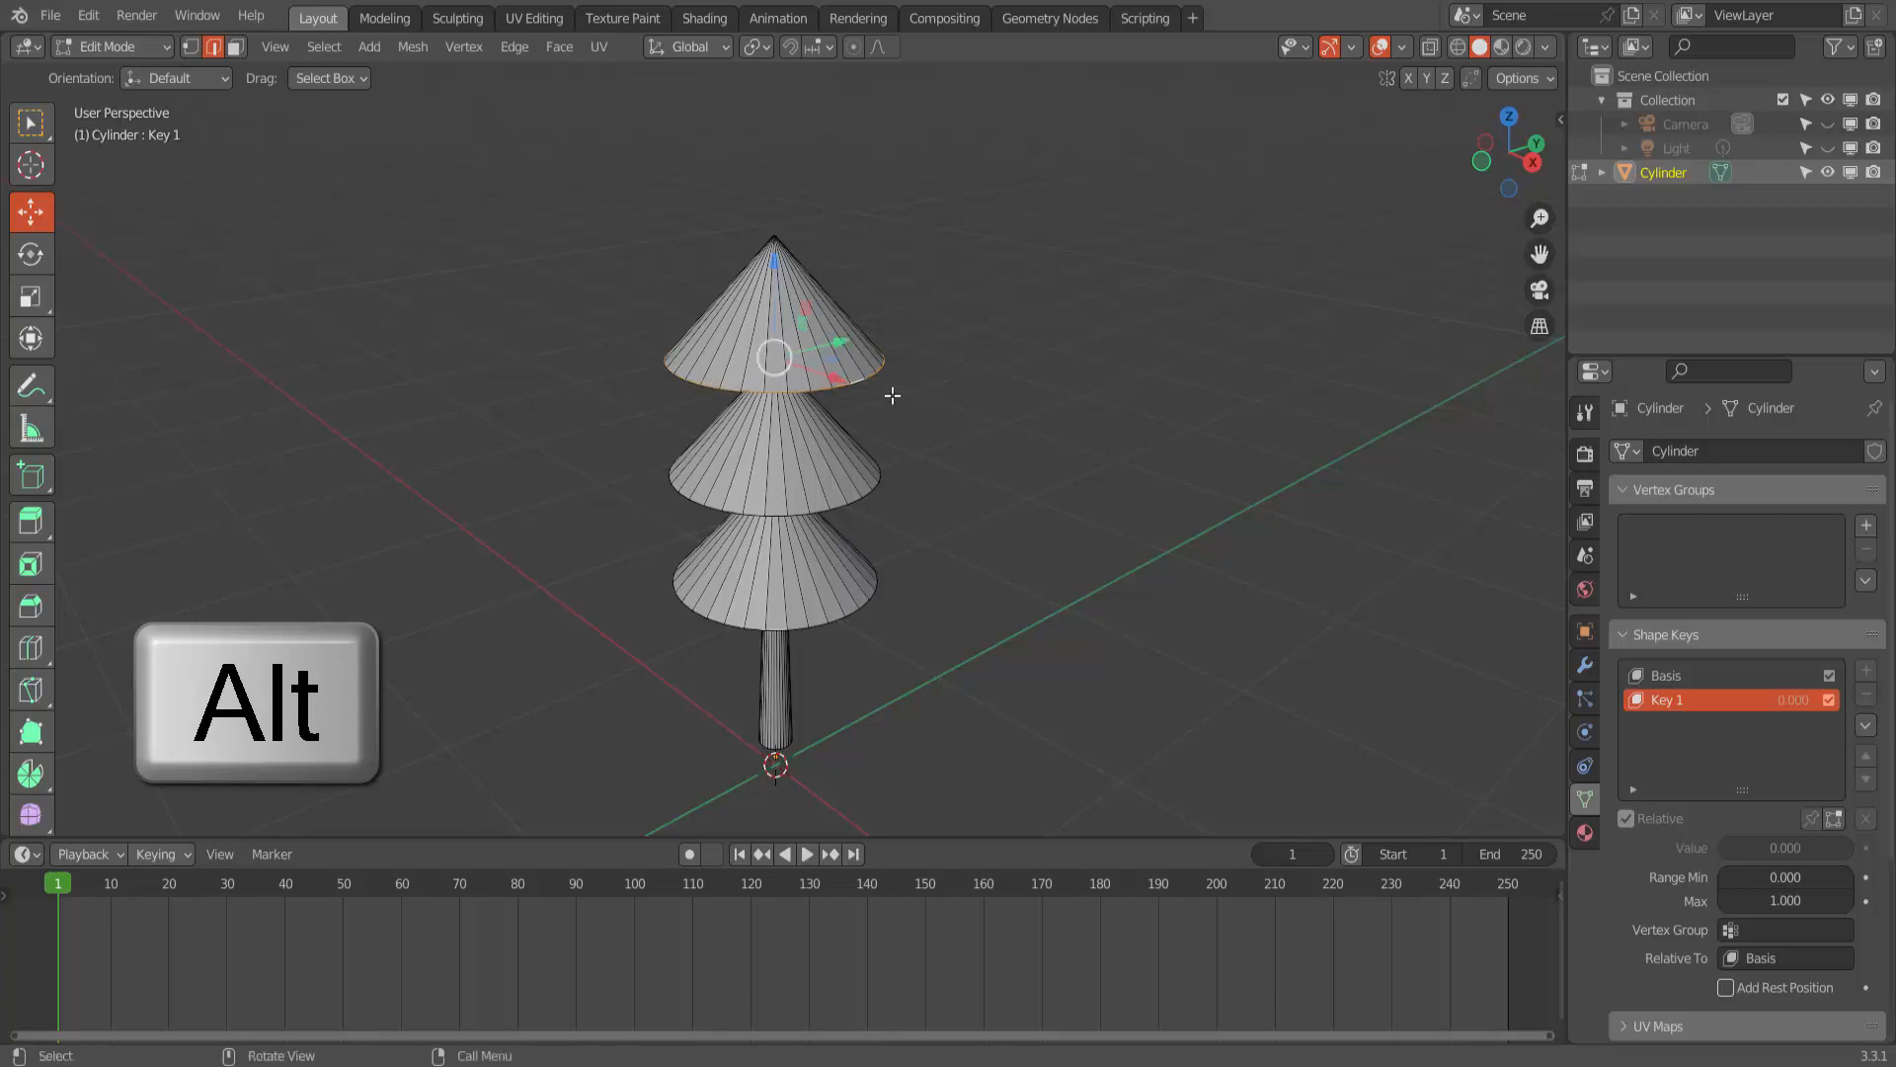
key("s")
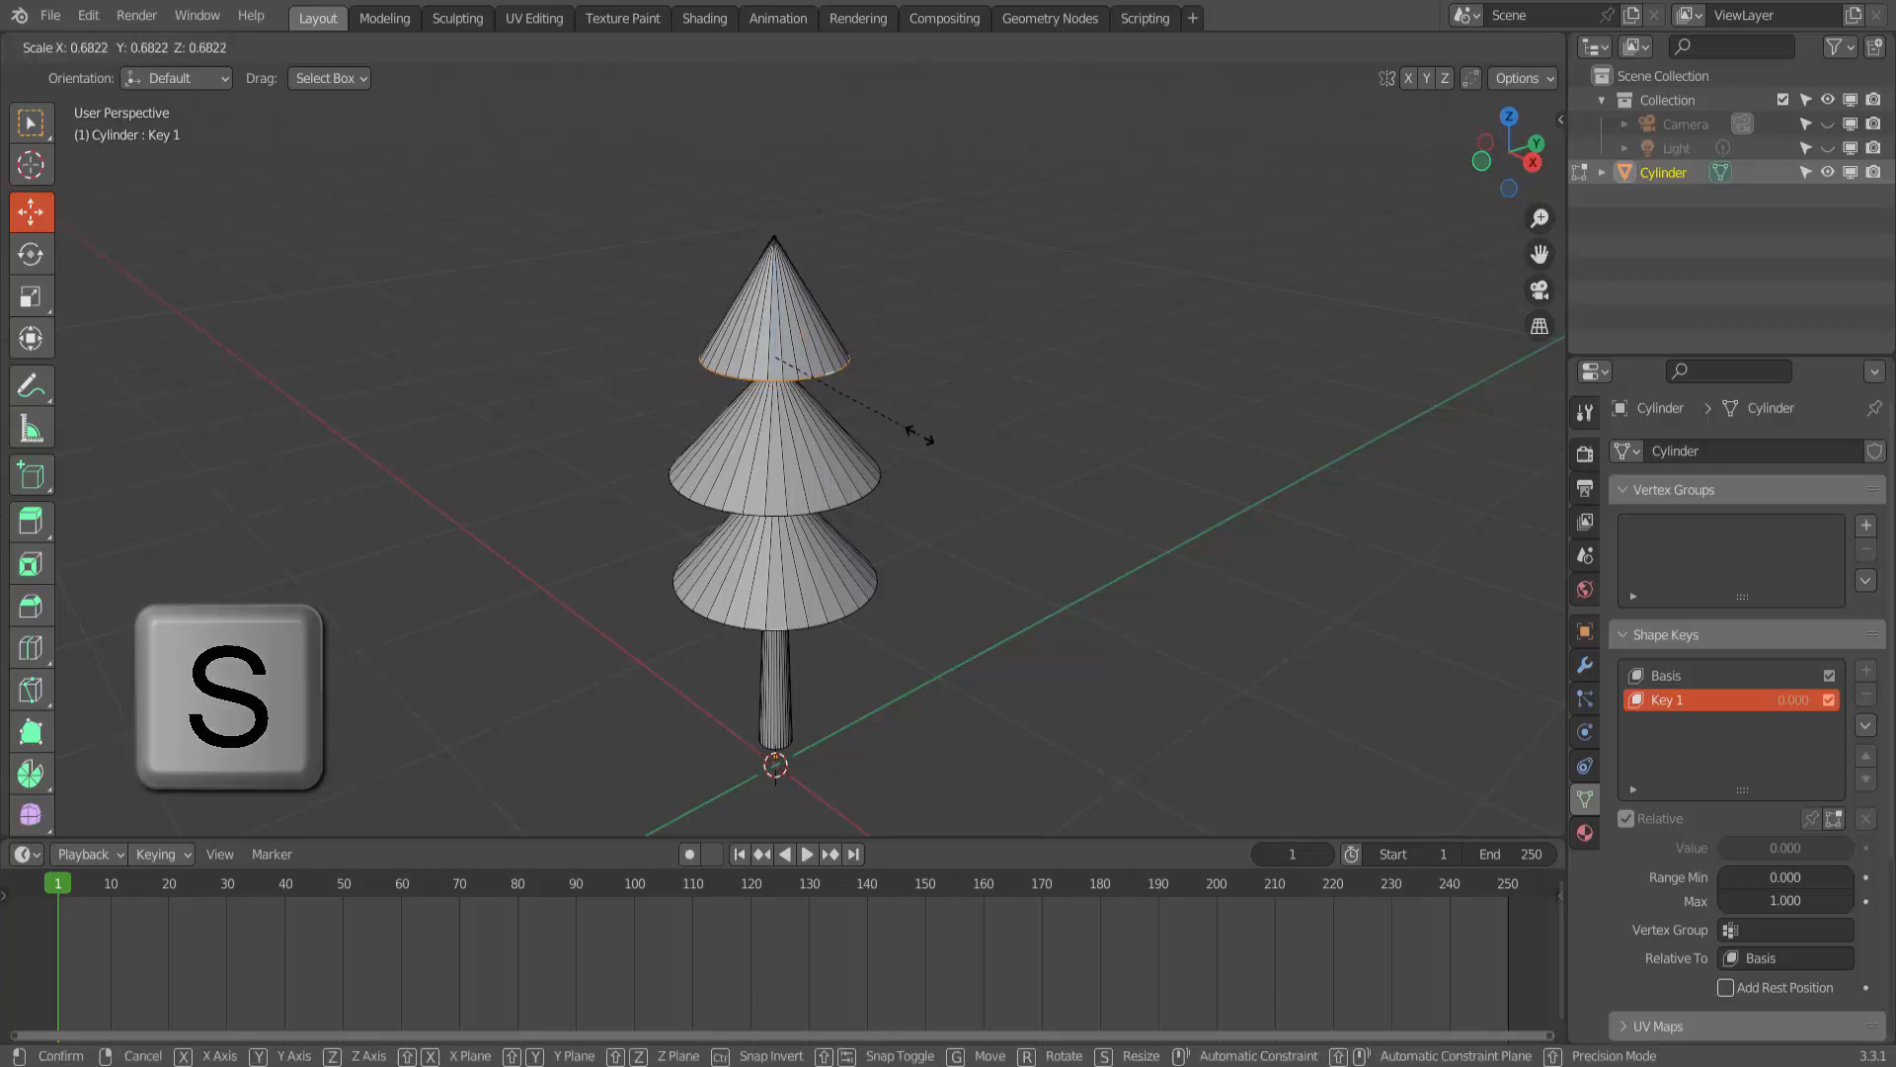
left_click(922, 431)
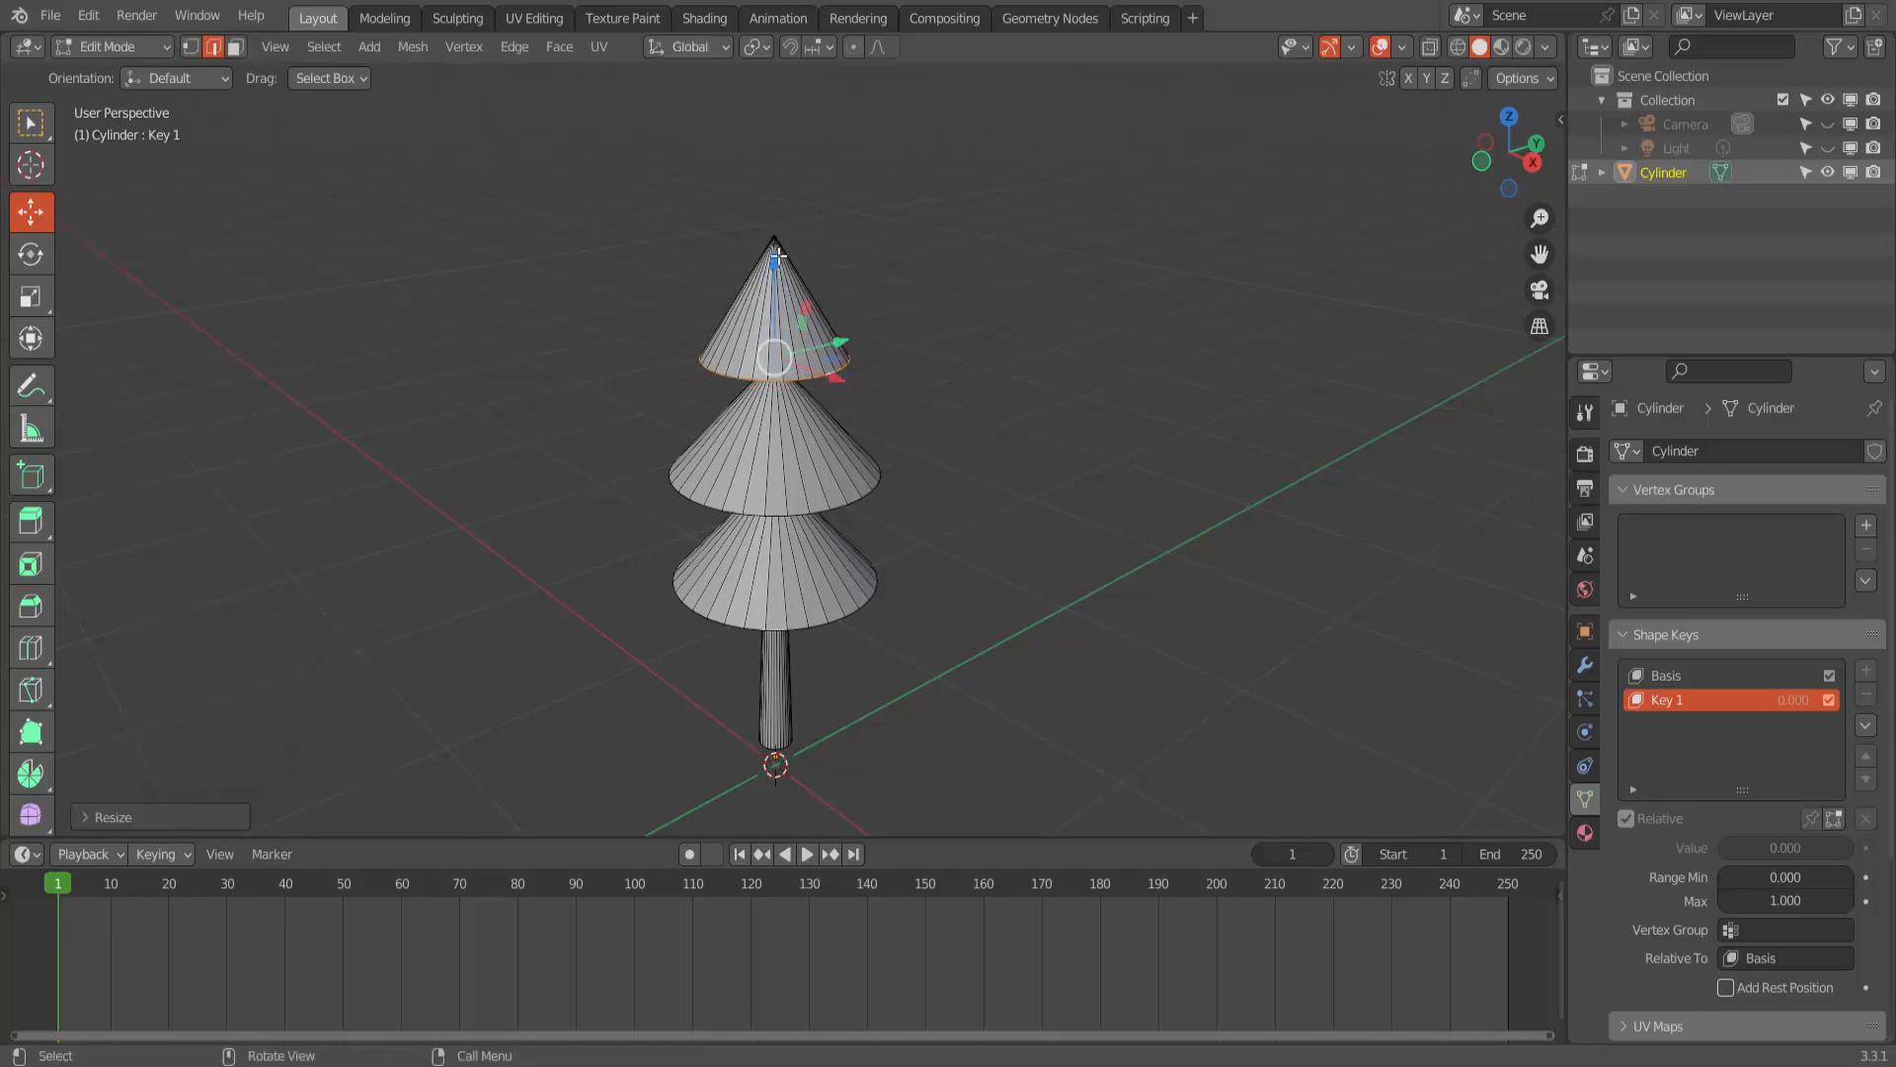
- Move the top cone's base loop down along Z by about 0.1 m and clear the selection
key("g")
key("z")
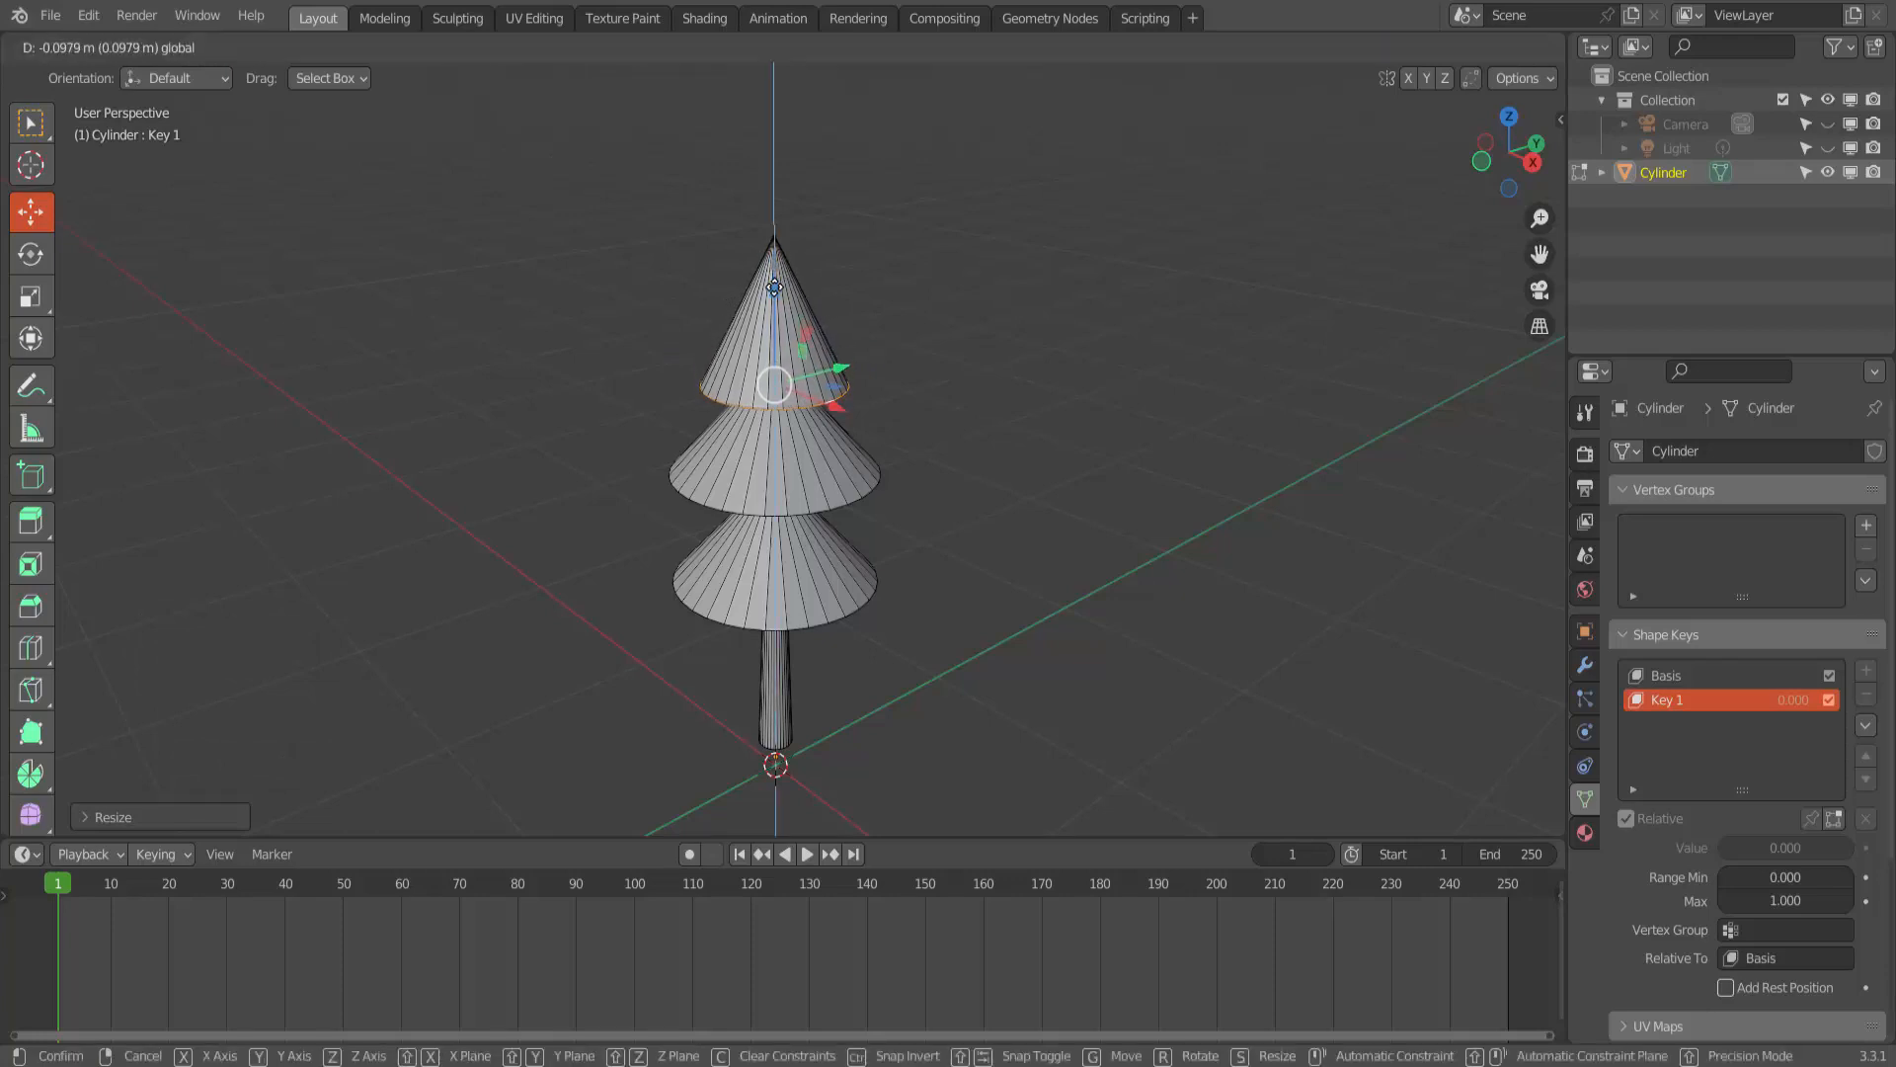
left_click(773, 290)
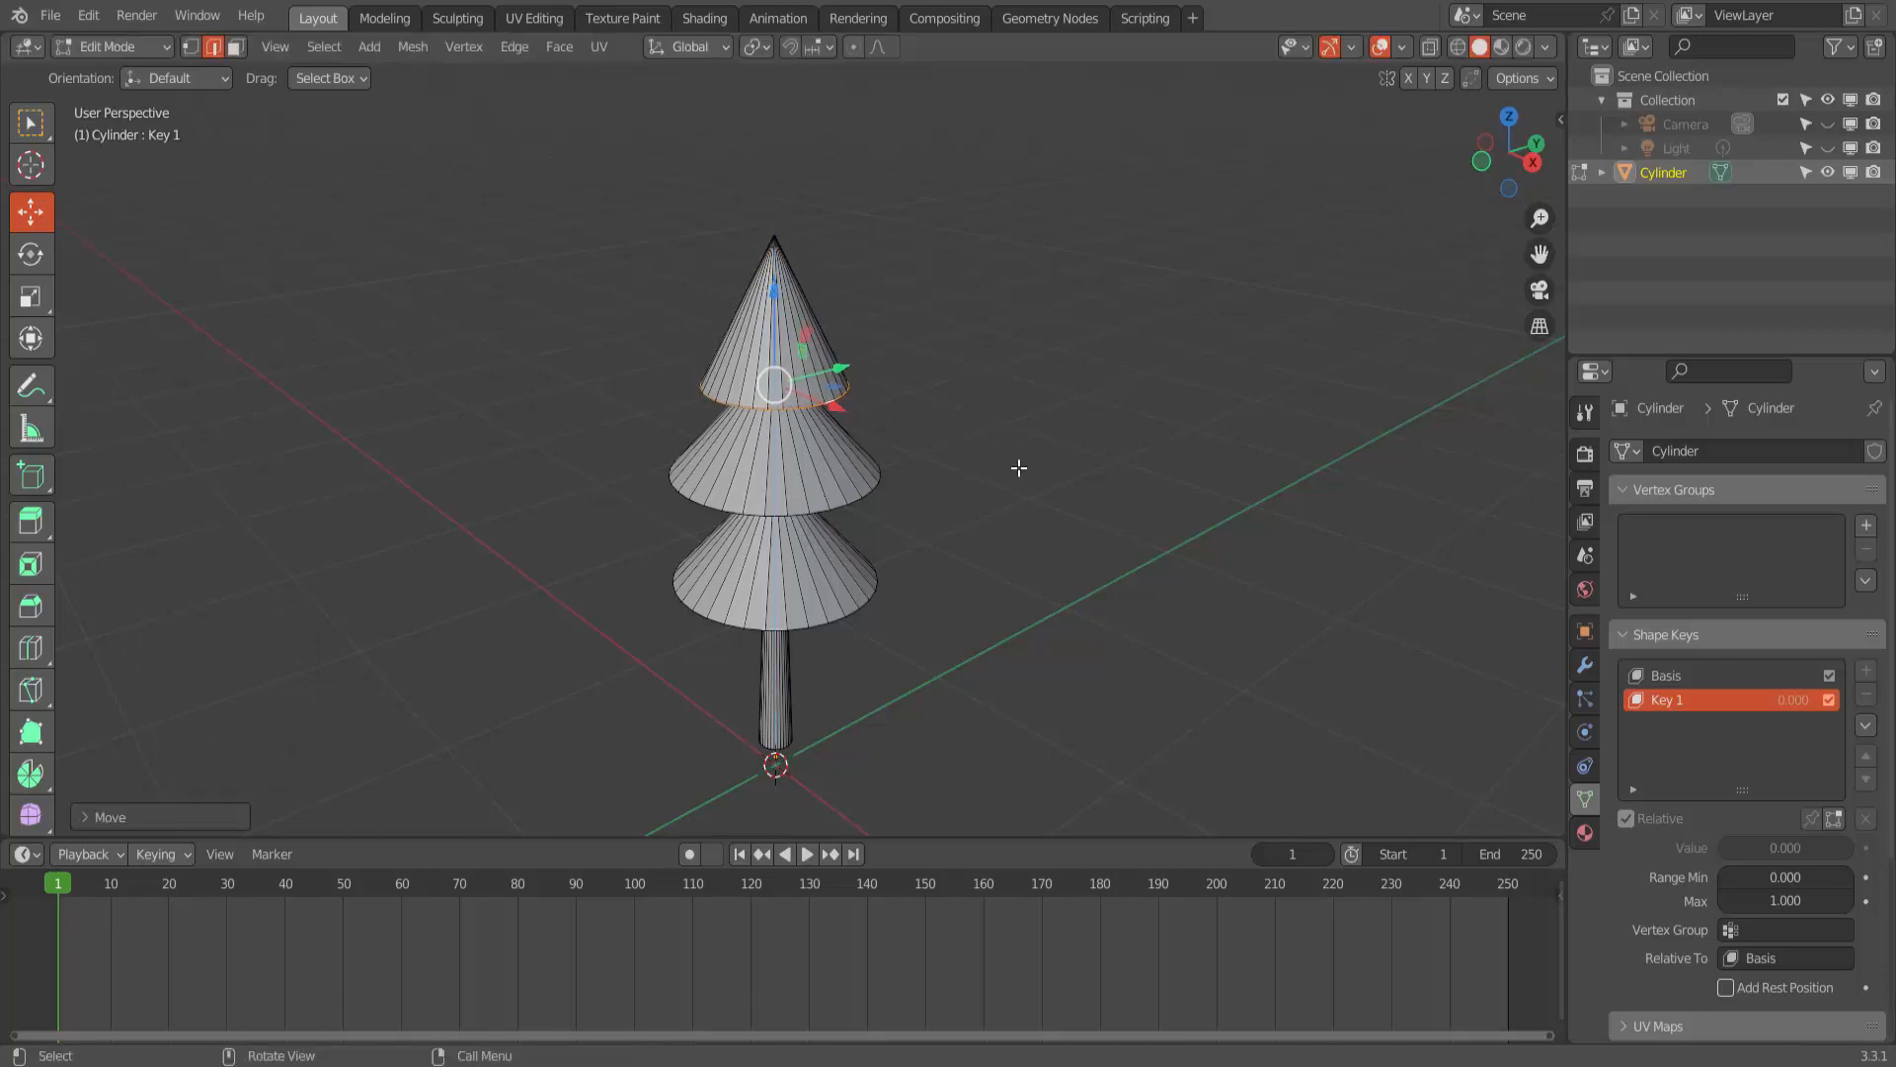
left_click(1018, 468)
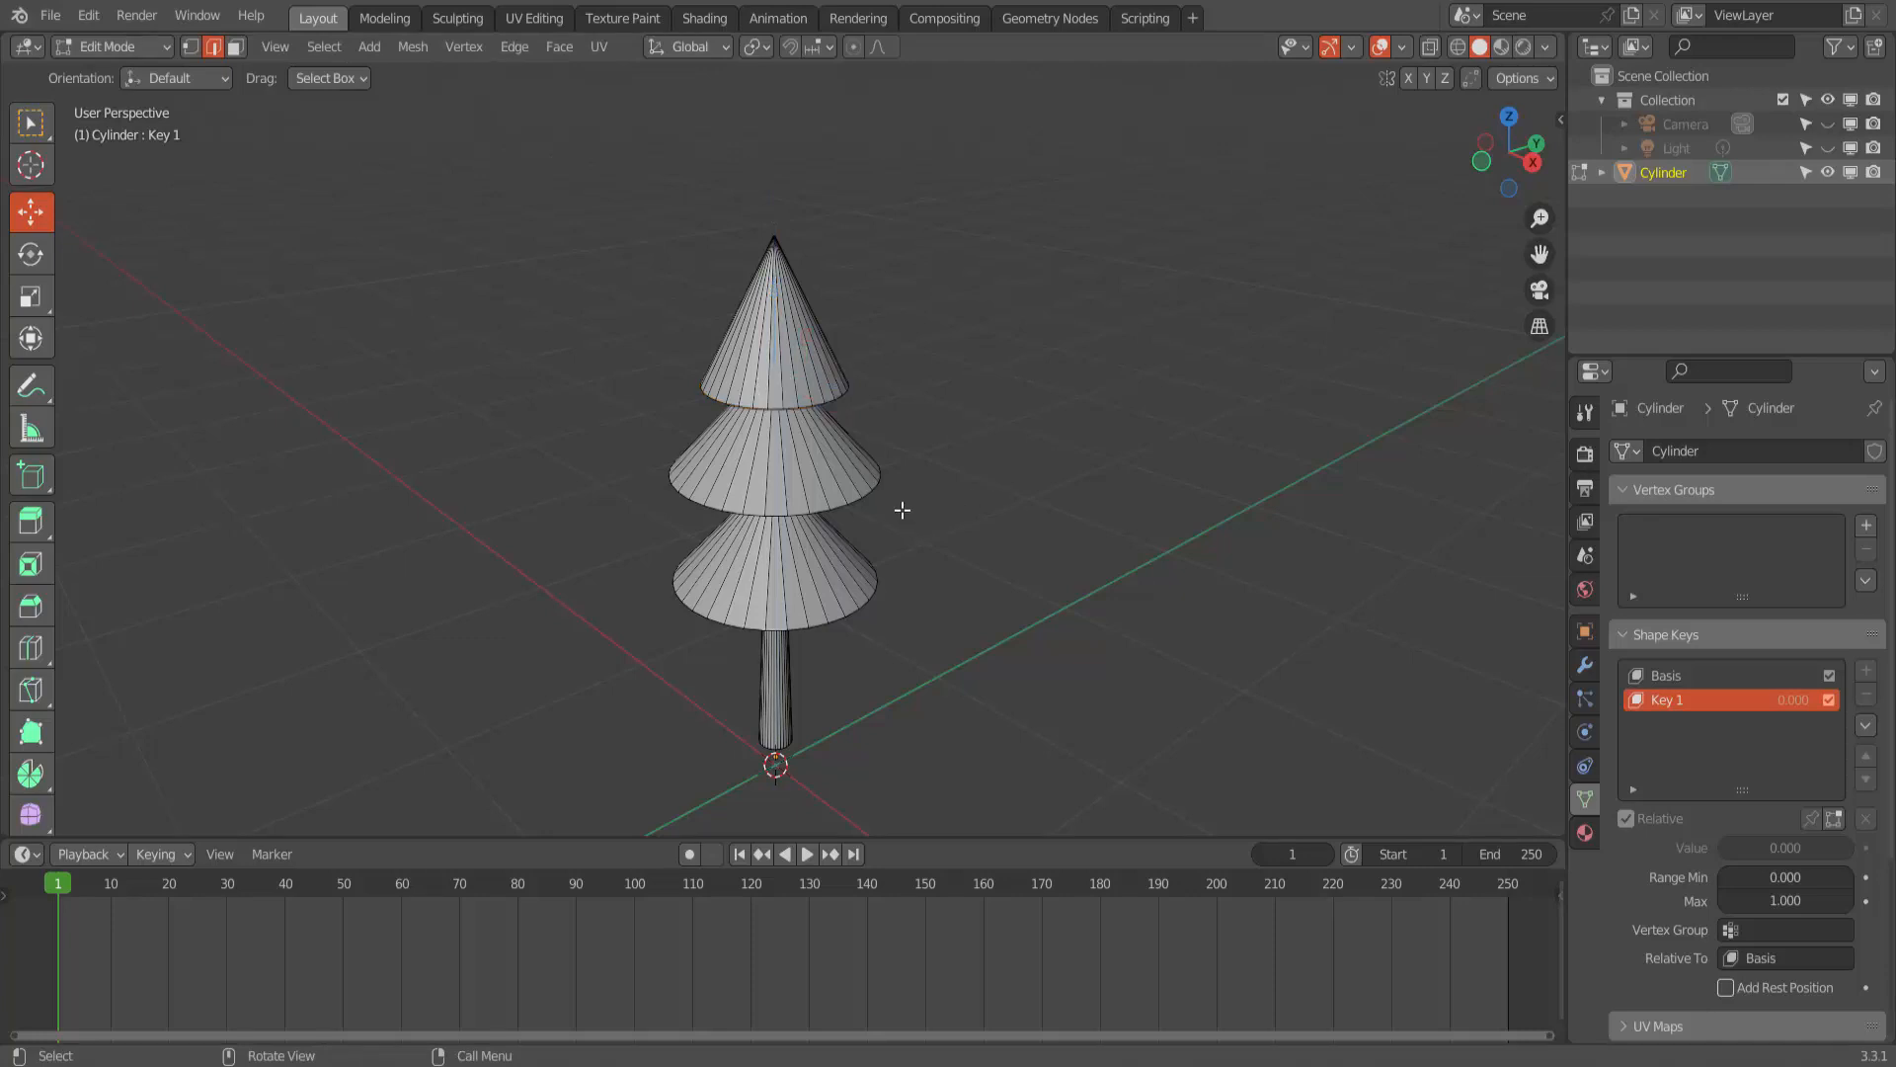
- Select the middle cone's base edge loop, scale it up, and move it down along Z to overlap the lower cone
left_click(854, 499, "alt")
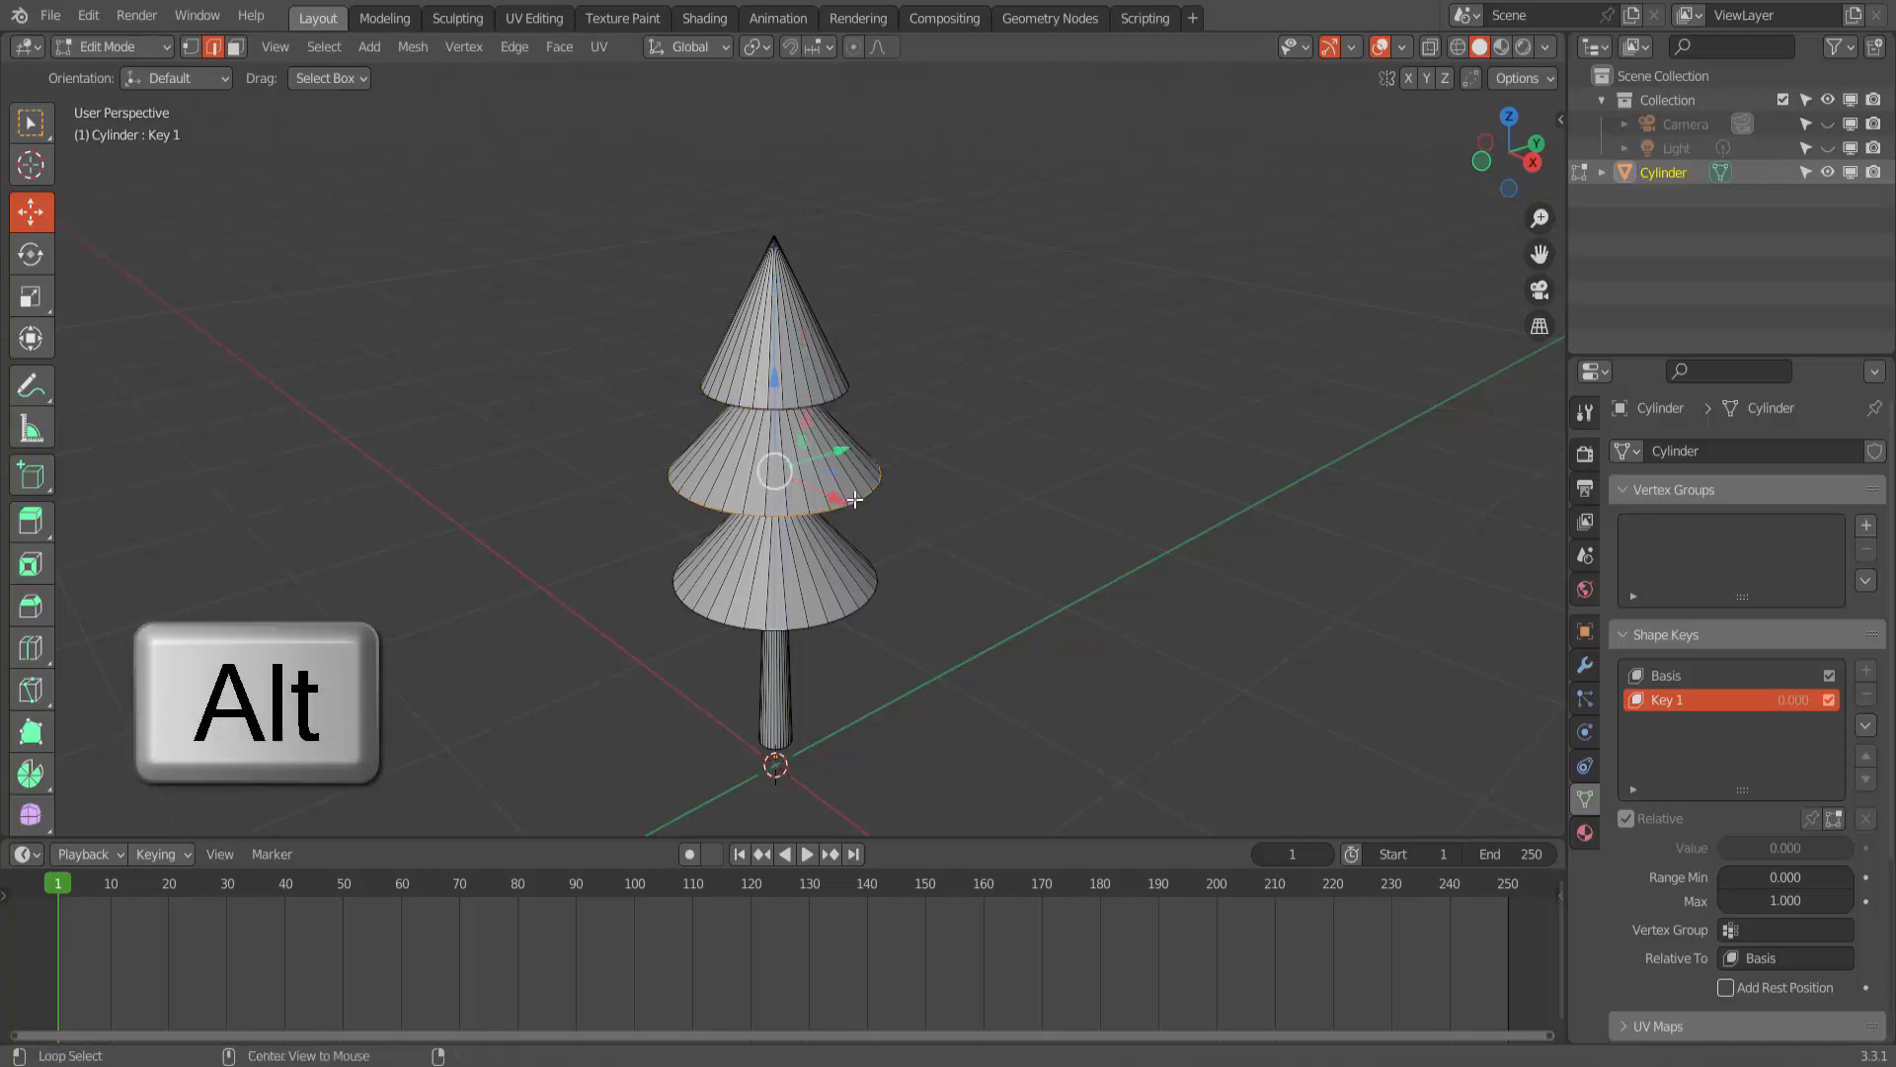
key("s")
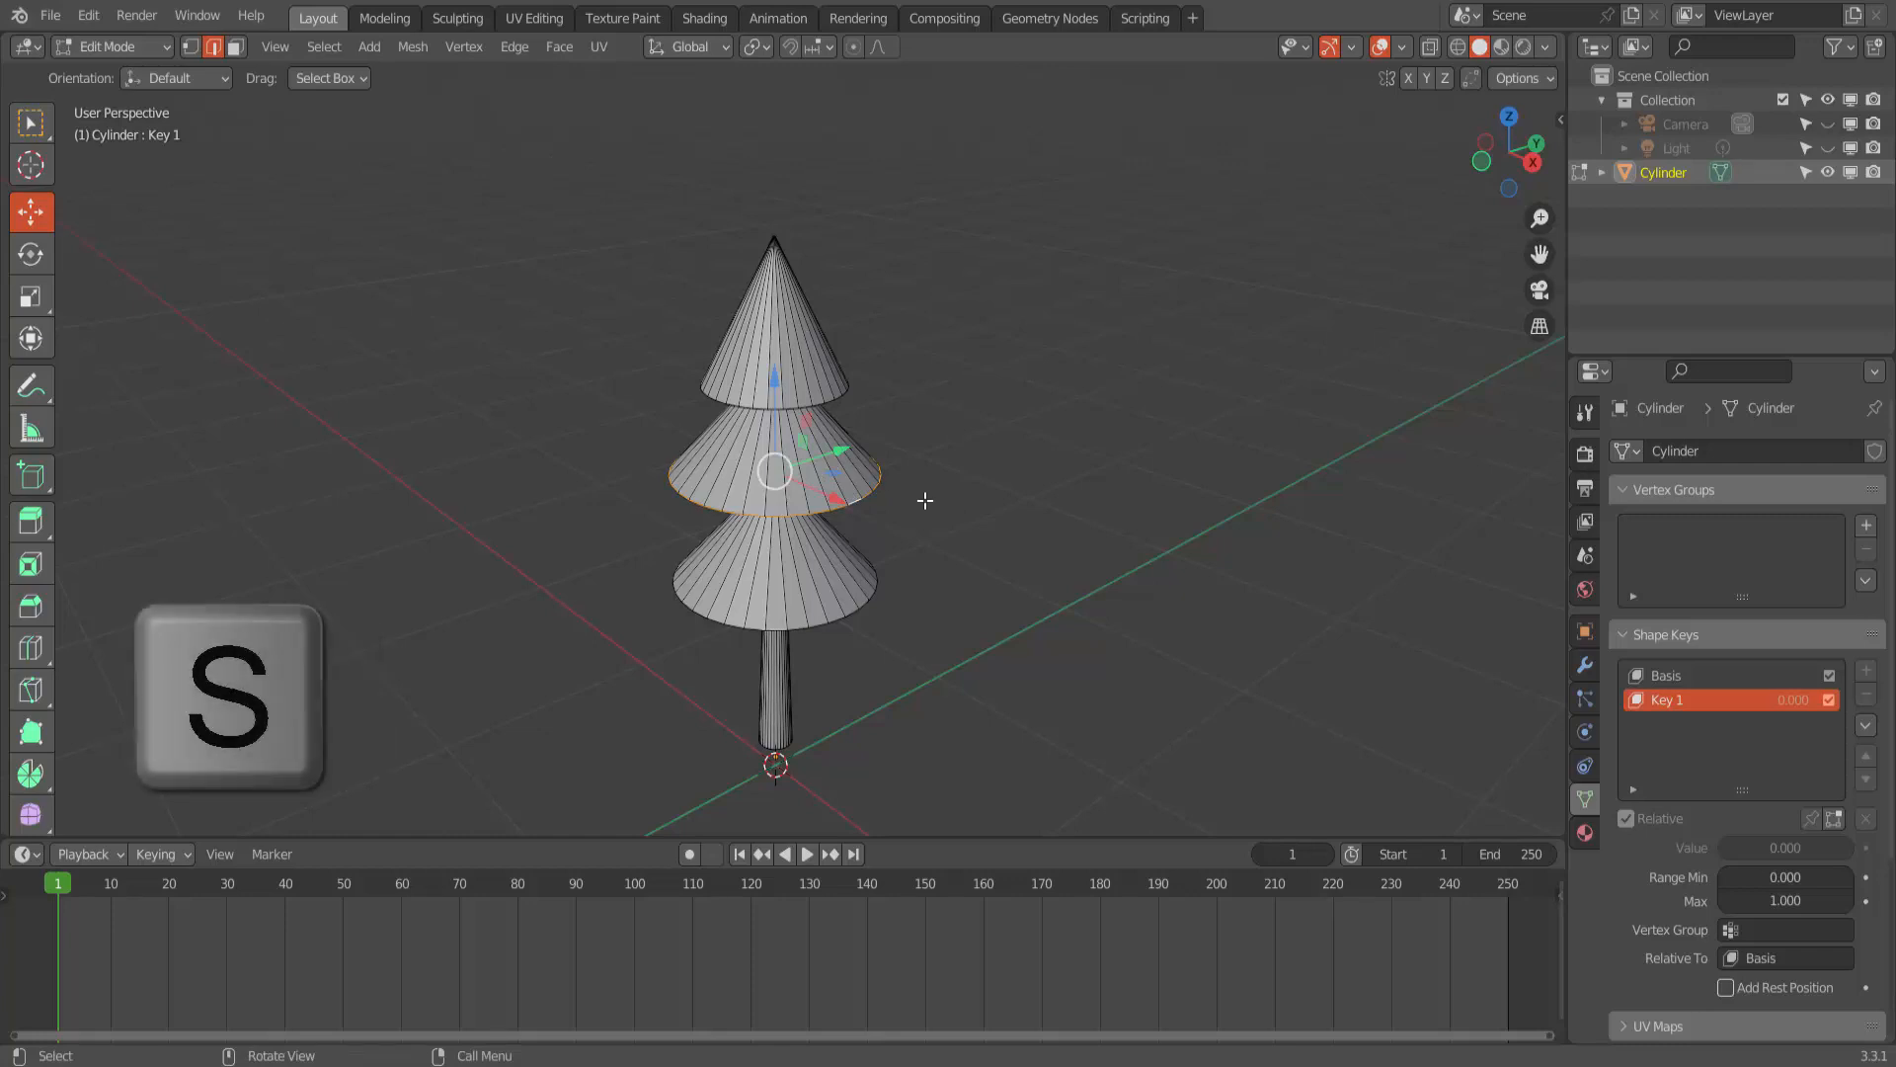
left_click(908, 489)
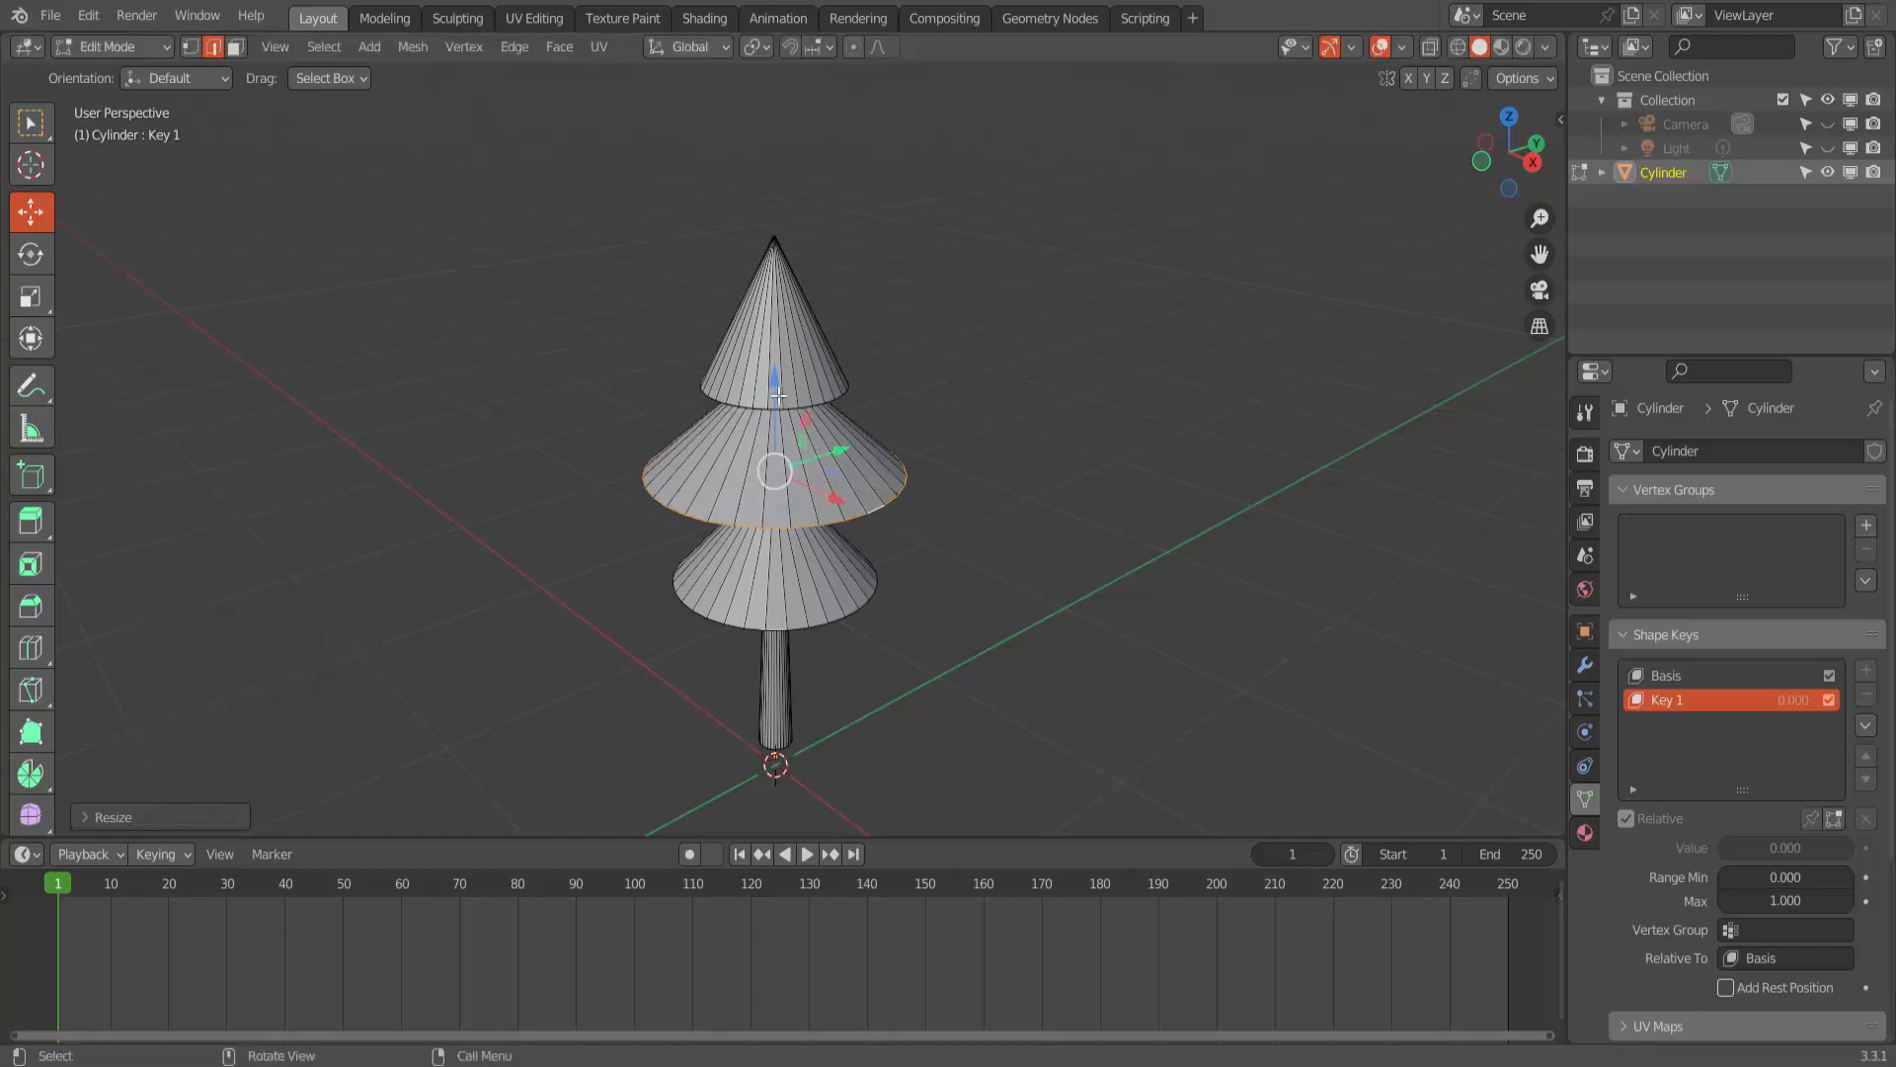
left_click_drag(778, 395, 1047, 543)
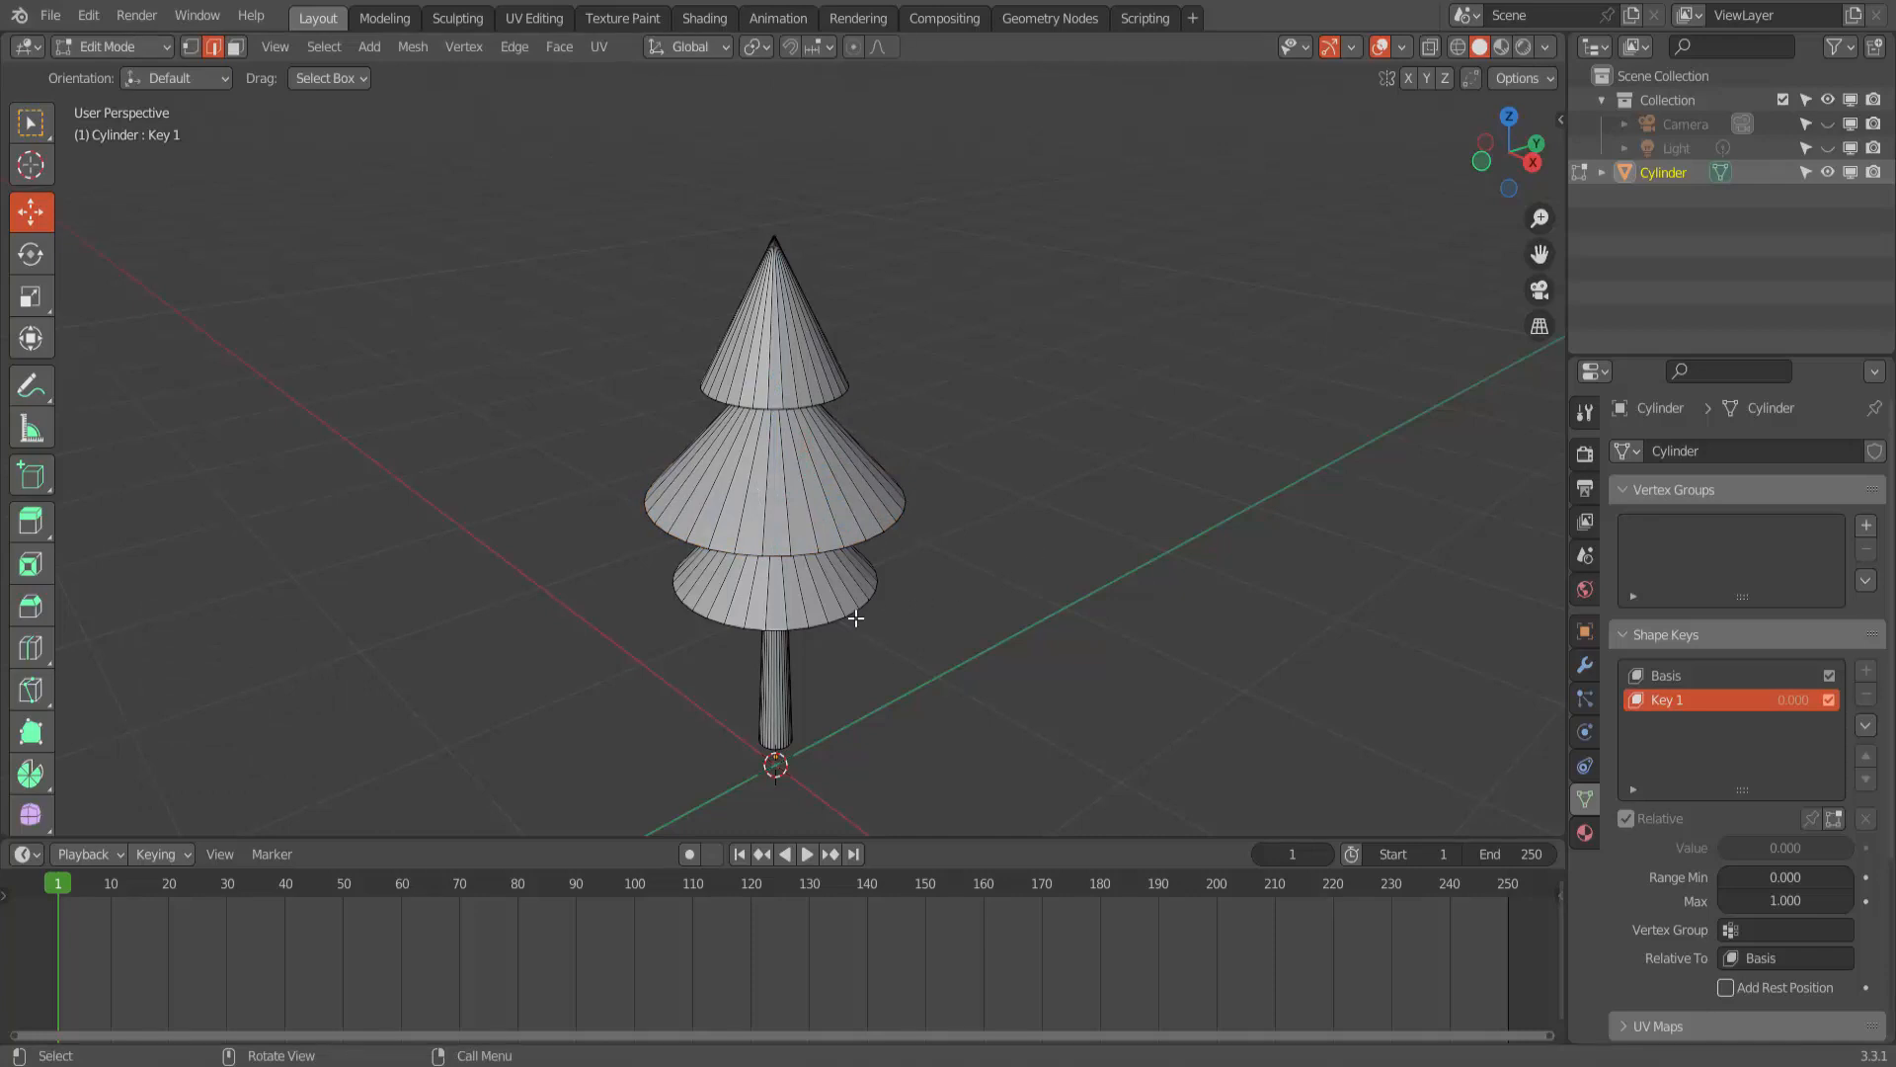
- Select the bottom cone's base edge loop, scale it up to the widest tier, move it down along Z, and clear the selection
key("alt")
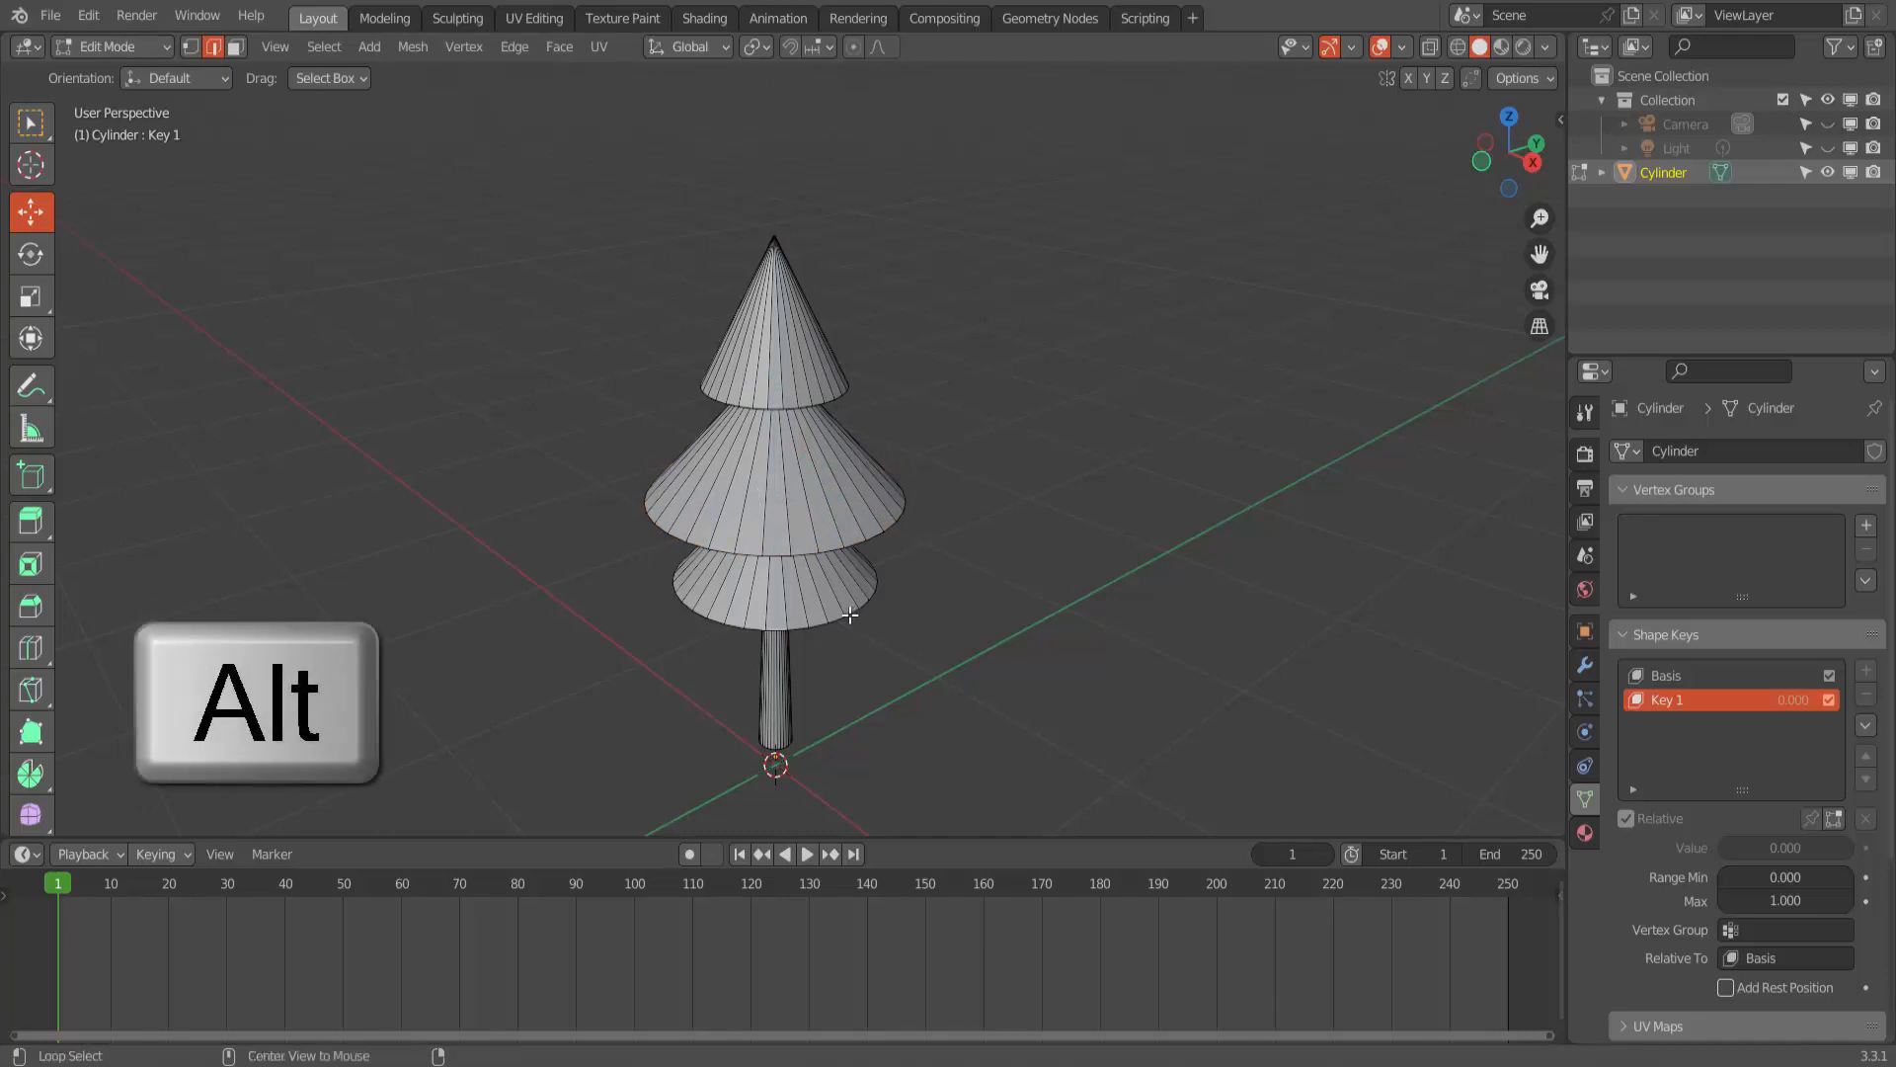
left_click(838, 619, "alt")
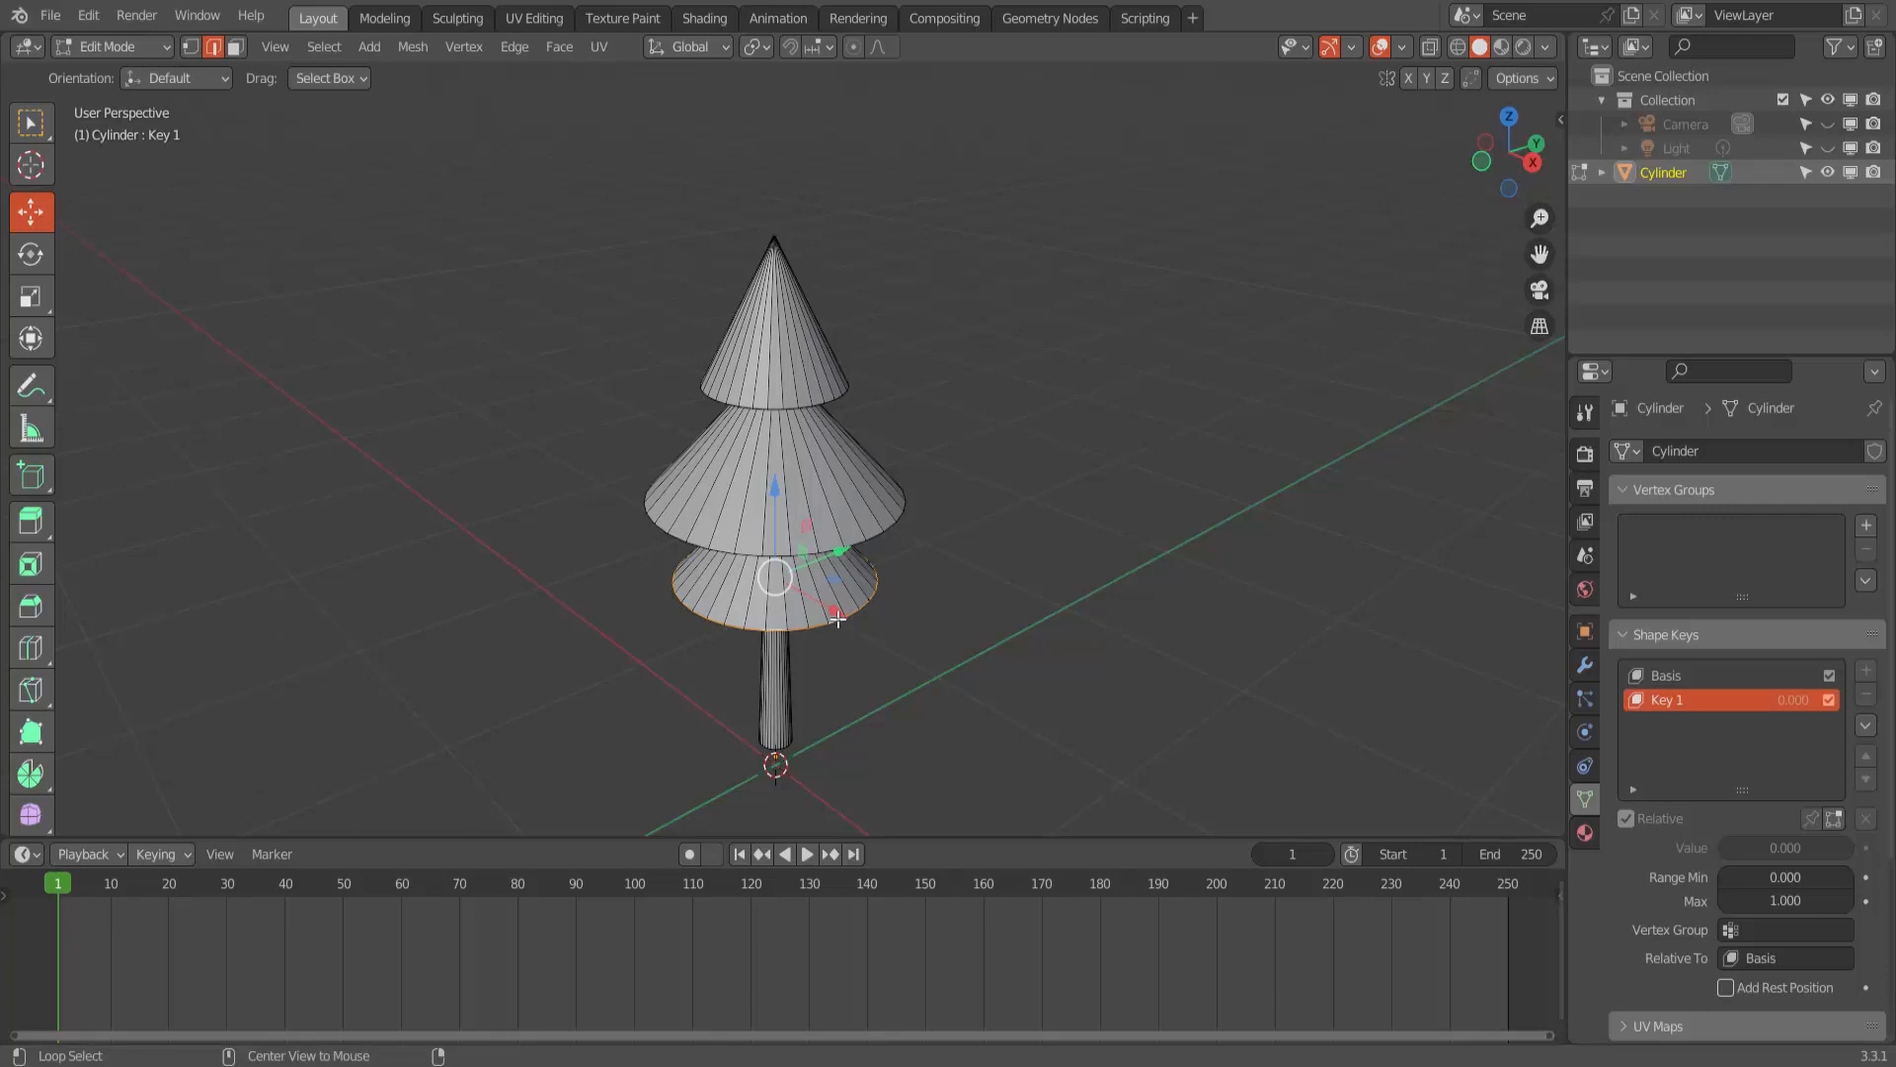
key("s")
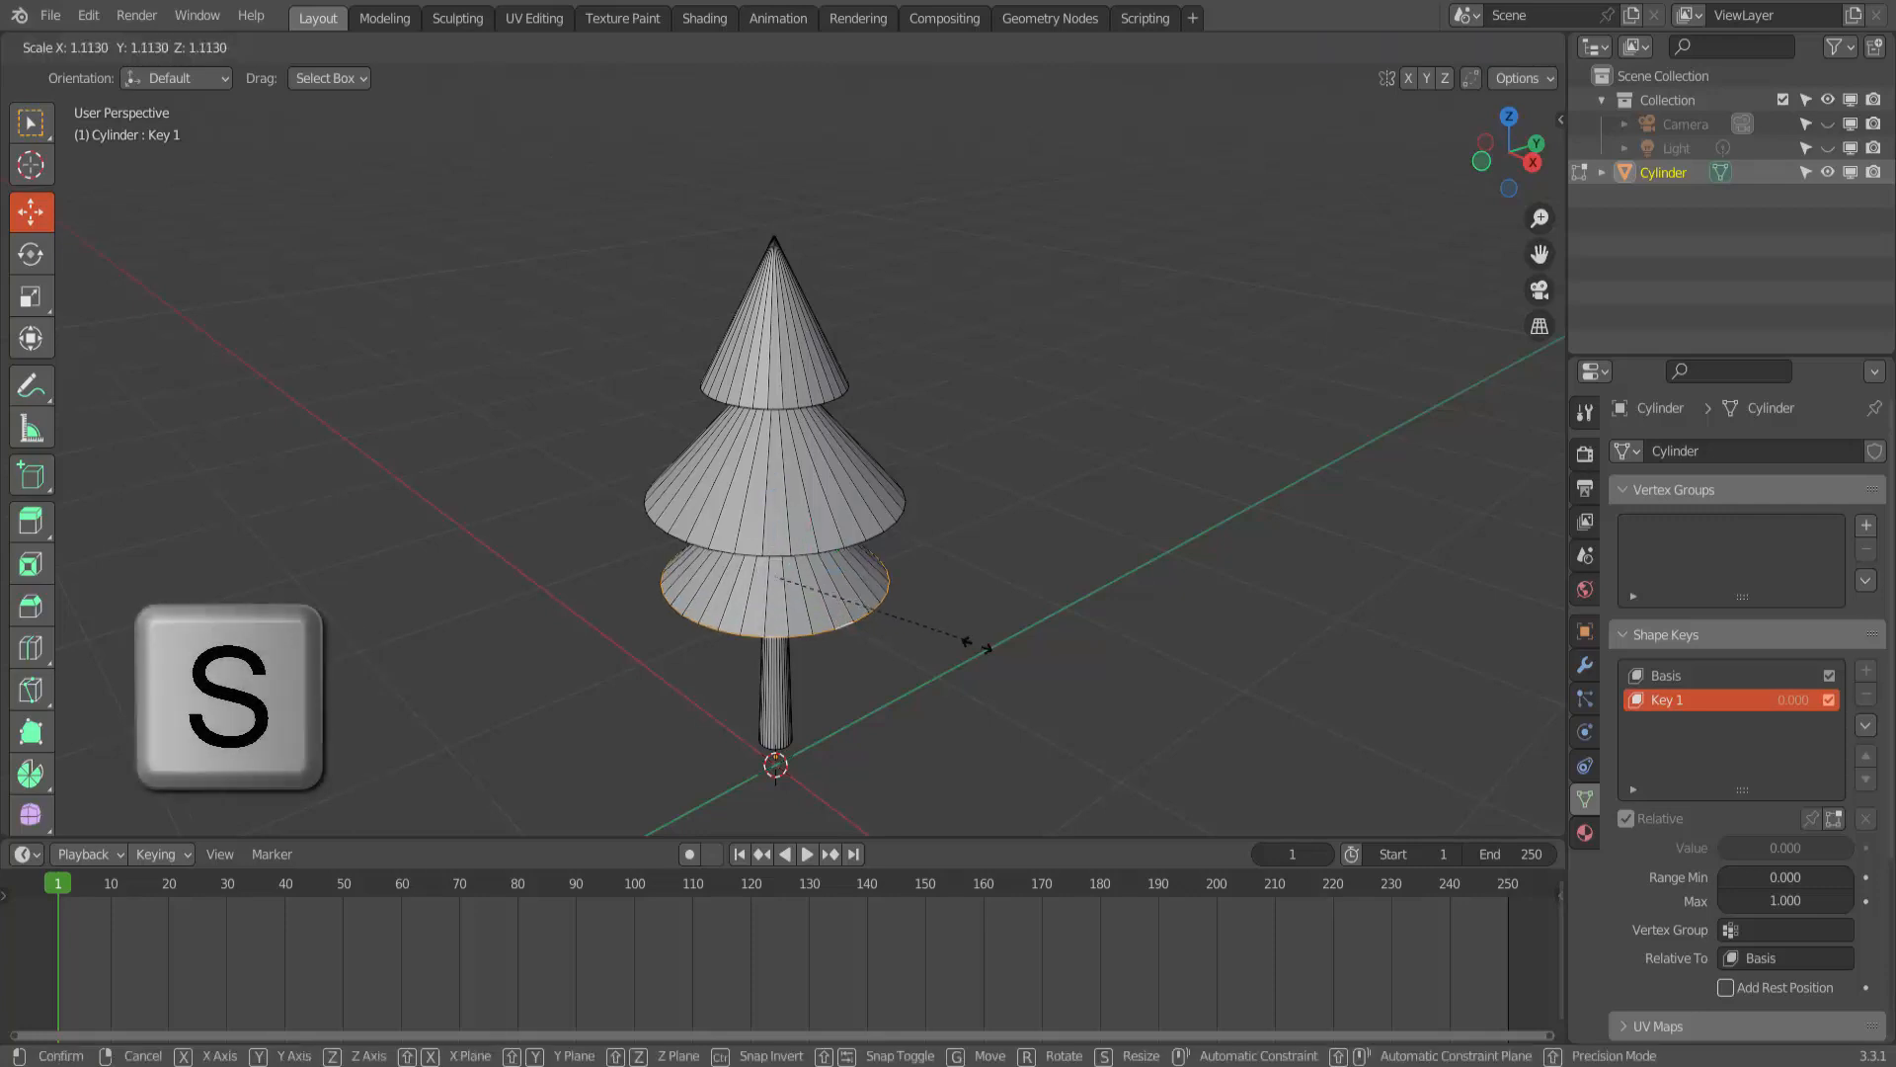
left_click(1035, 656)
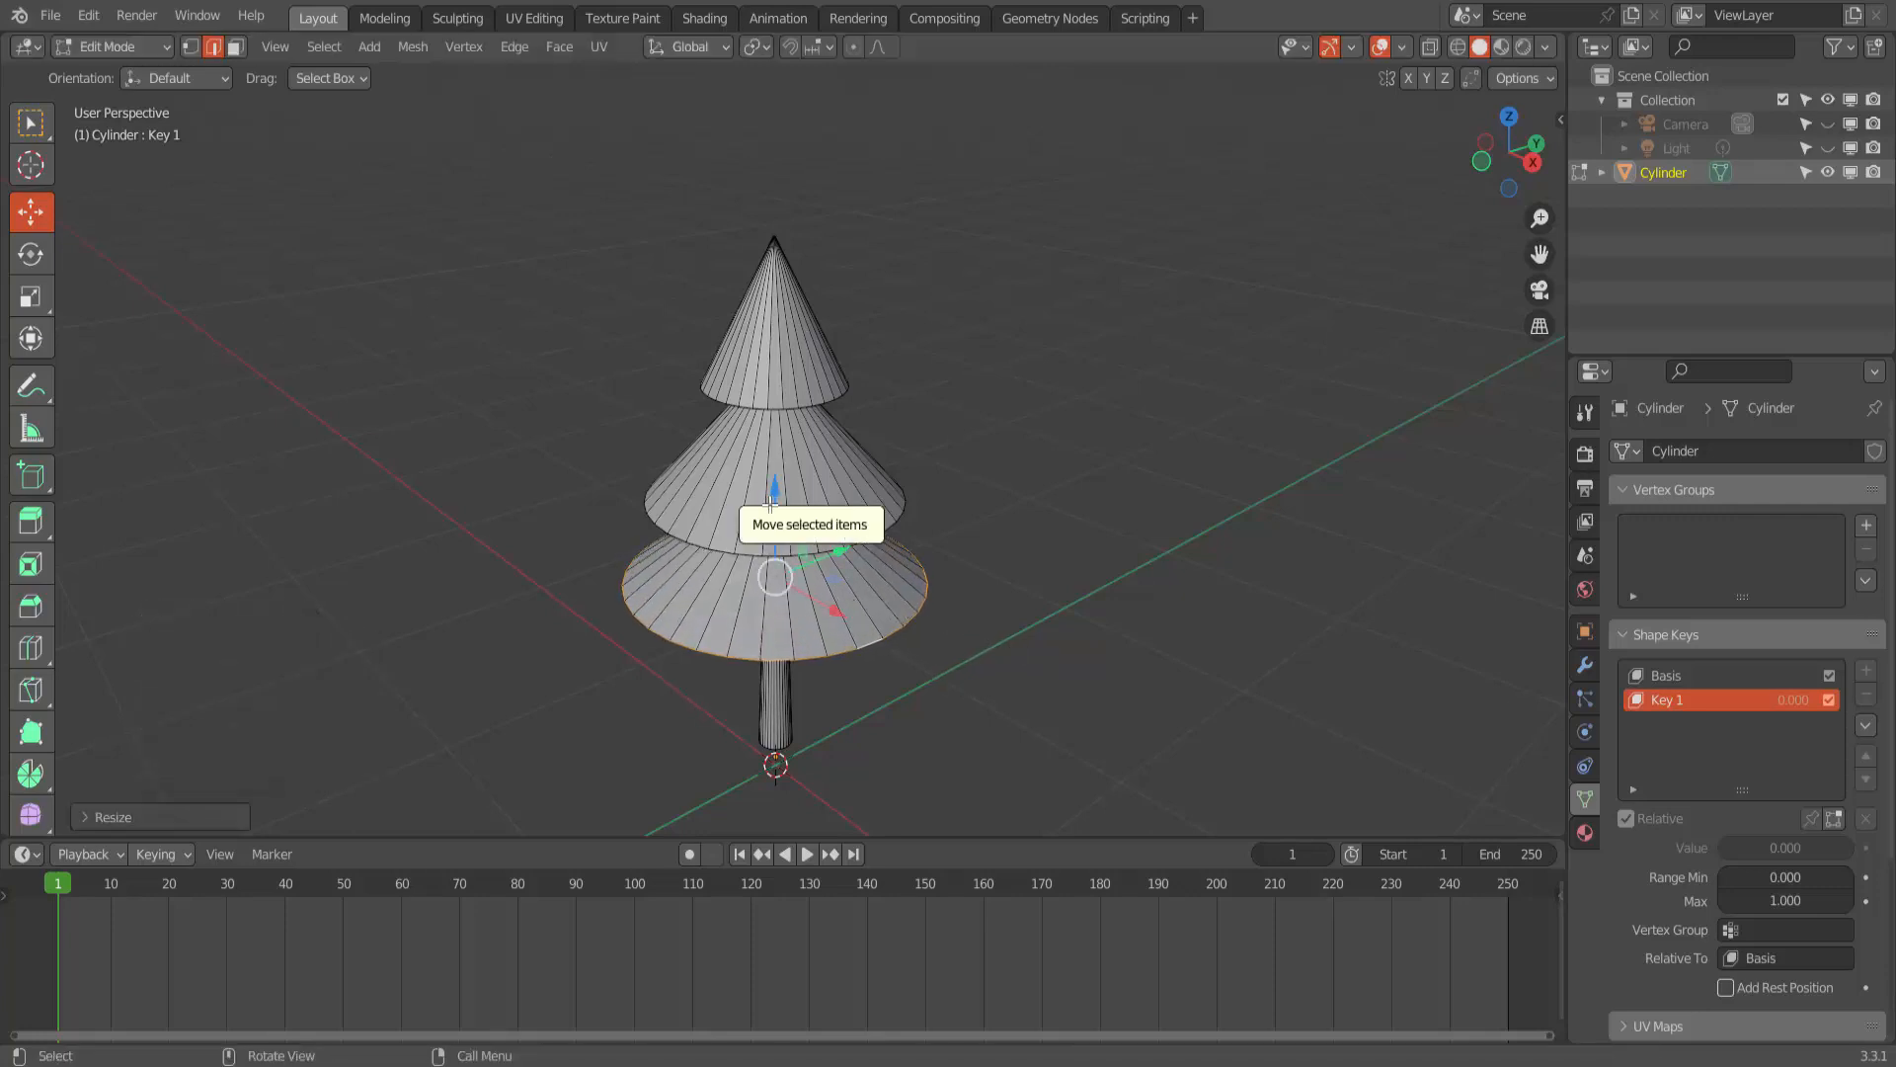
left_click_drag(775, 513, 770, 528)
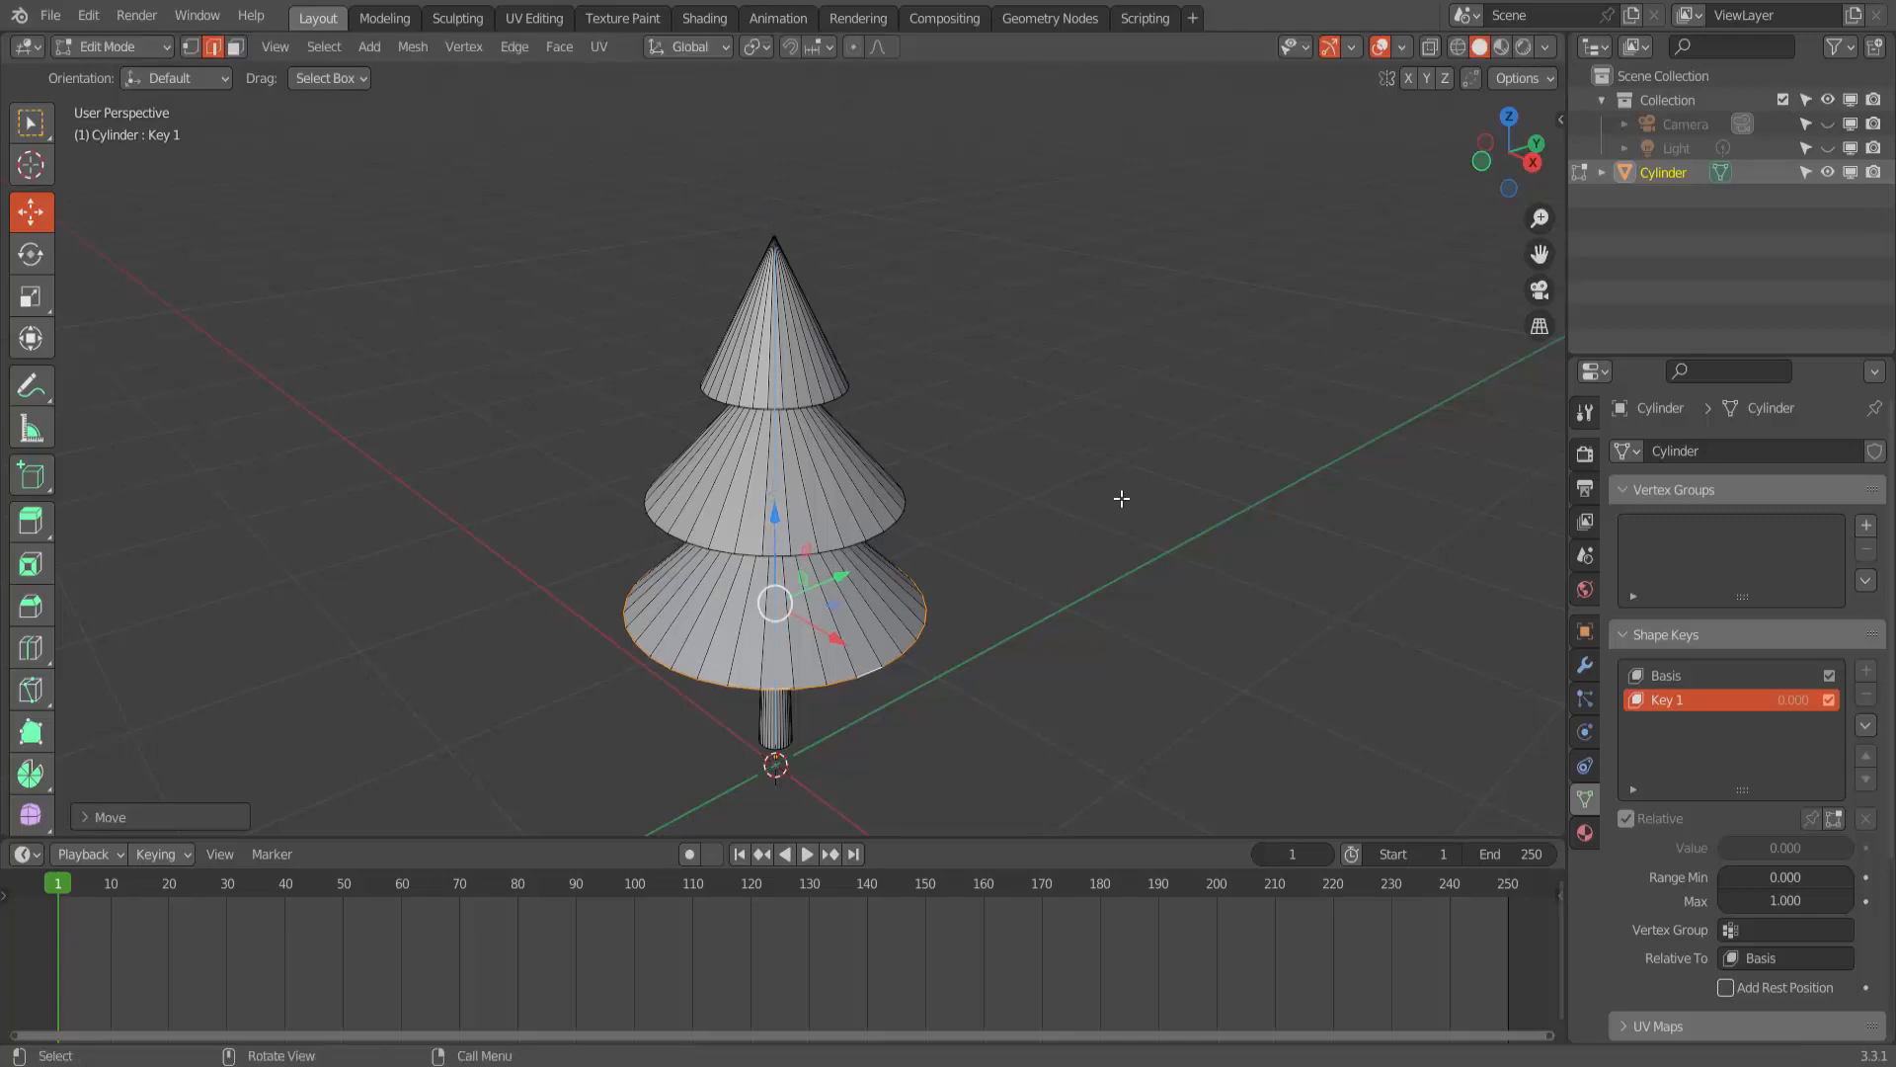
scroll(1124, 495, "down", 2)
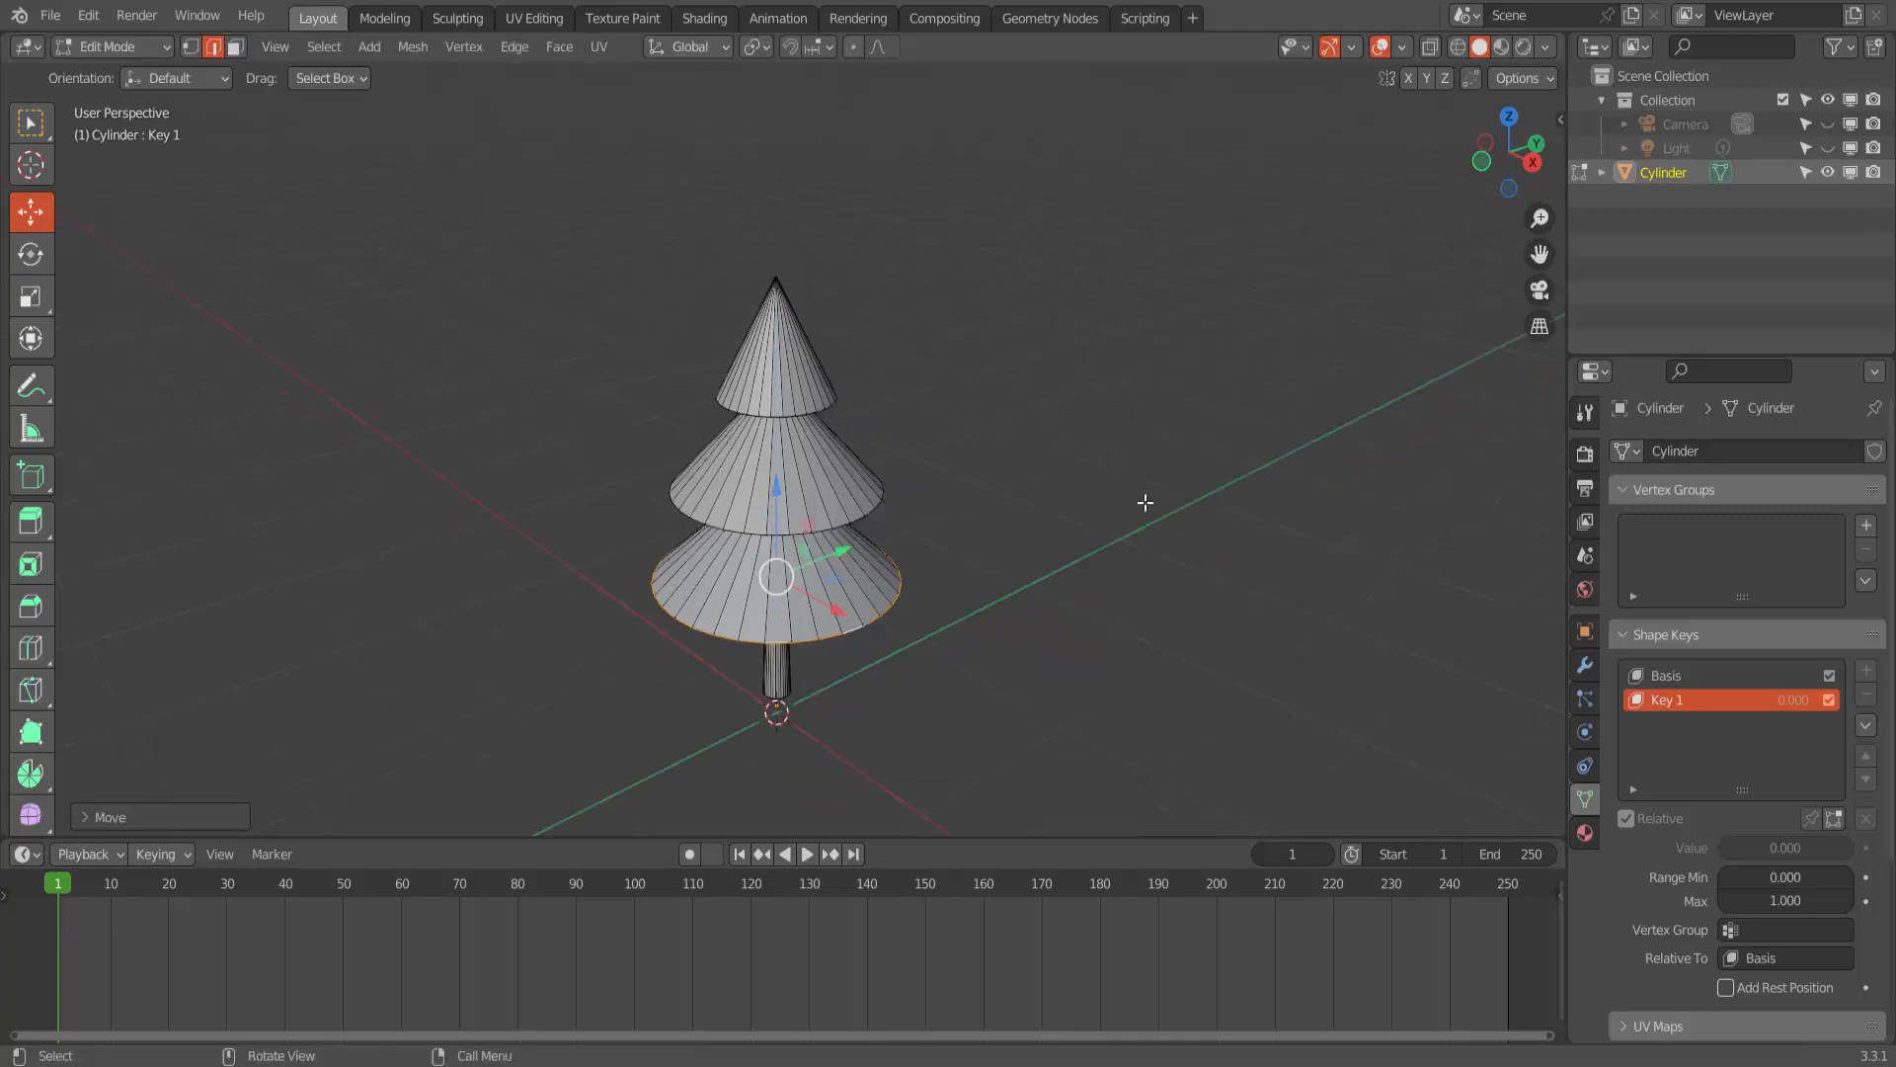
left_click(1145, 503)
- Select the whole tree mesh in wireframe shading and move it down along Z until the trunk's base meets the origin
middle_click_drag(1157, 501, 1140, 446)
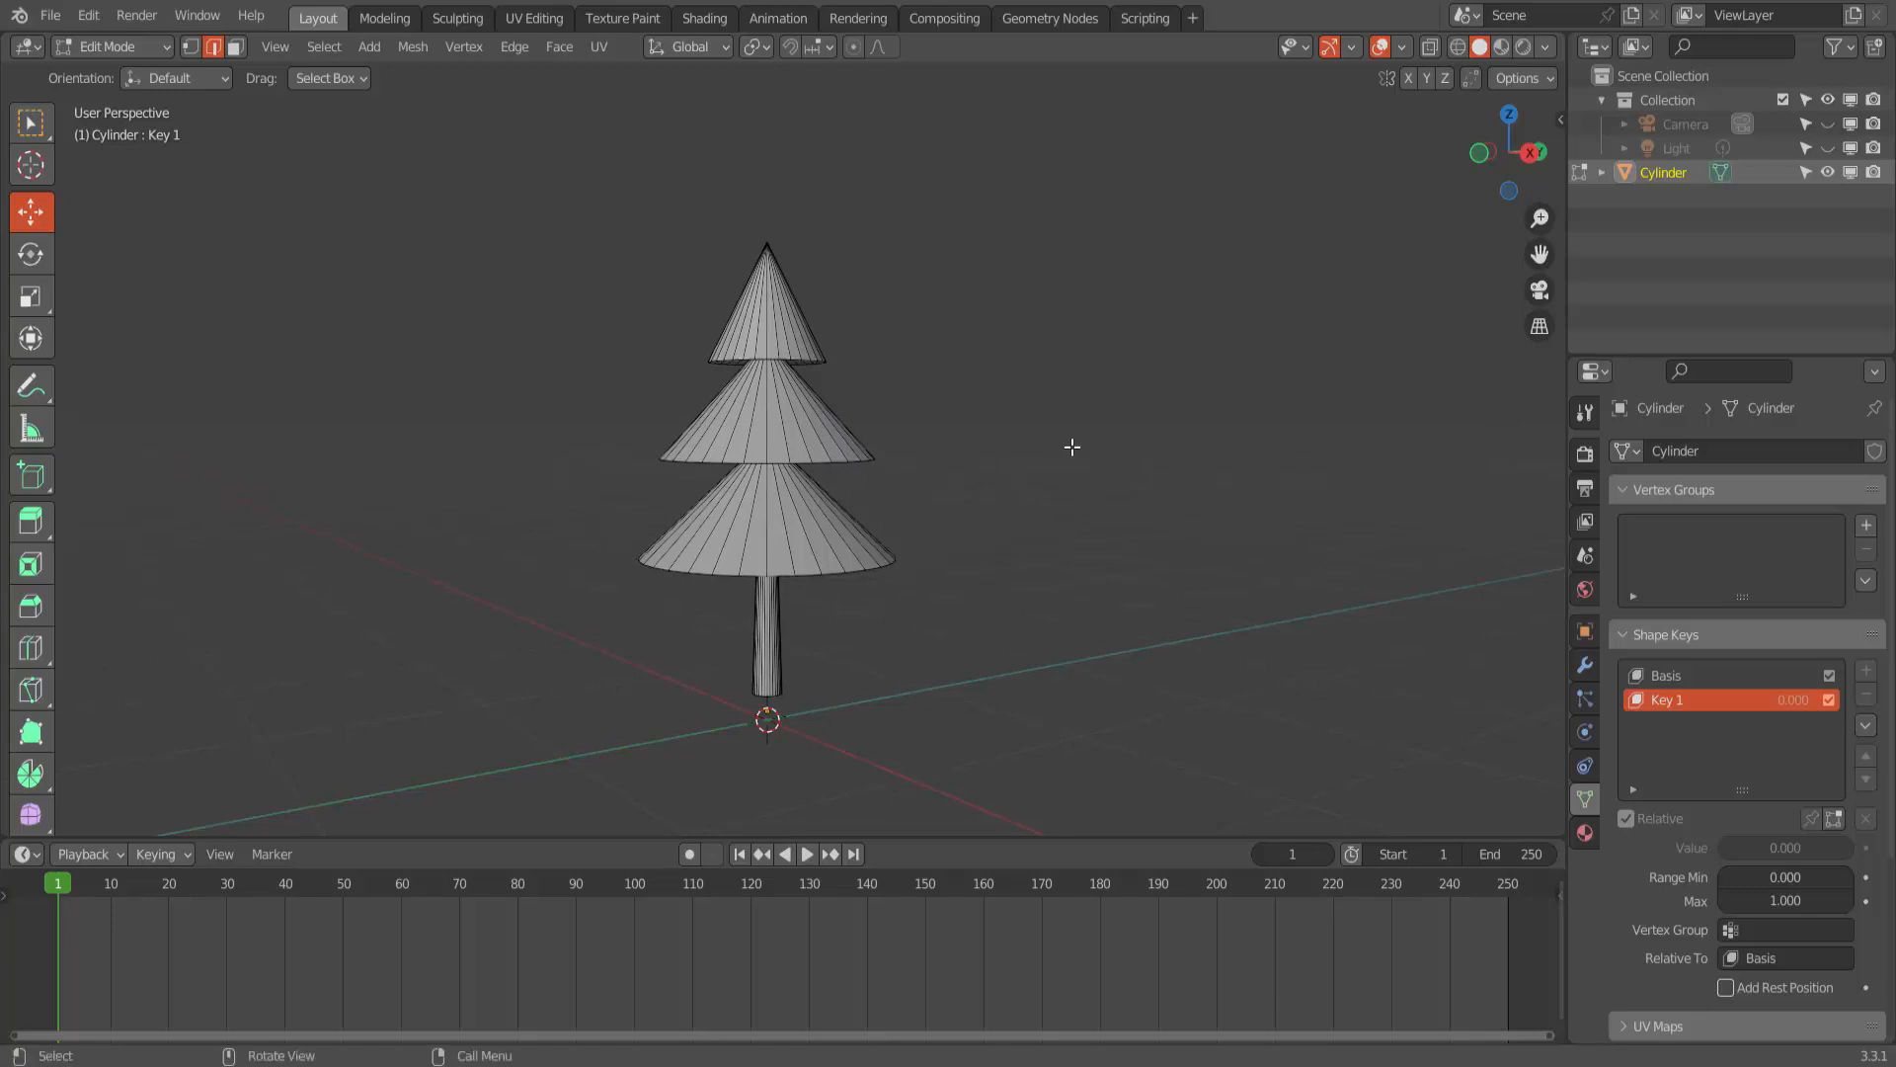
left_click_drag(564, 171, 1018, 720)
left_click(1460, 49)
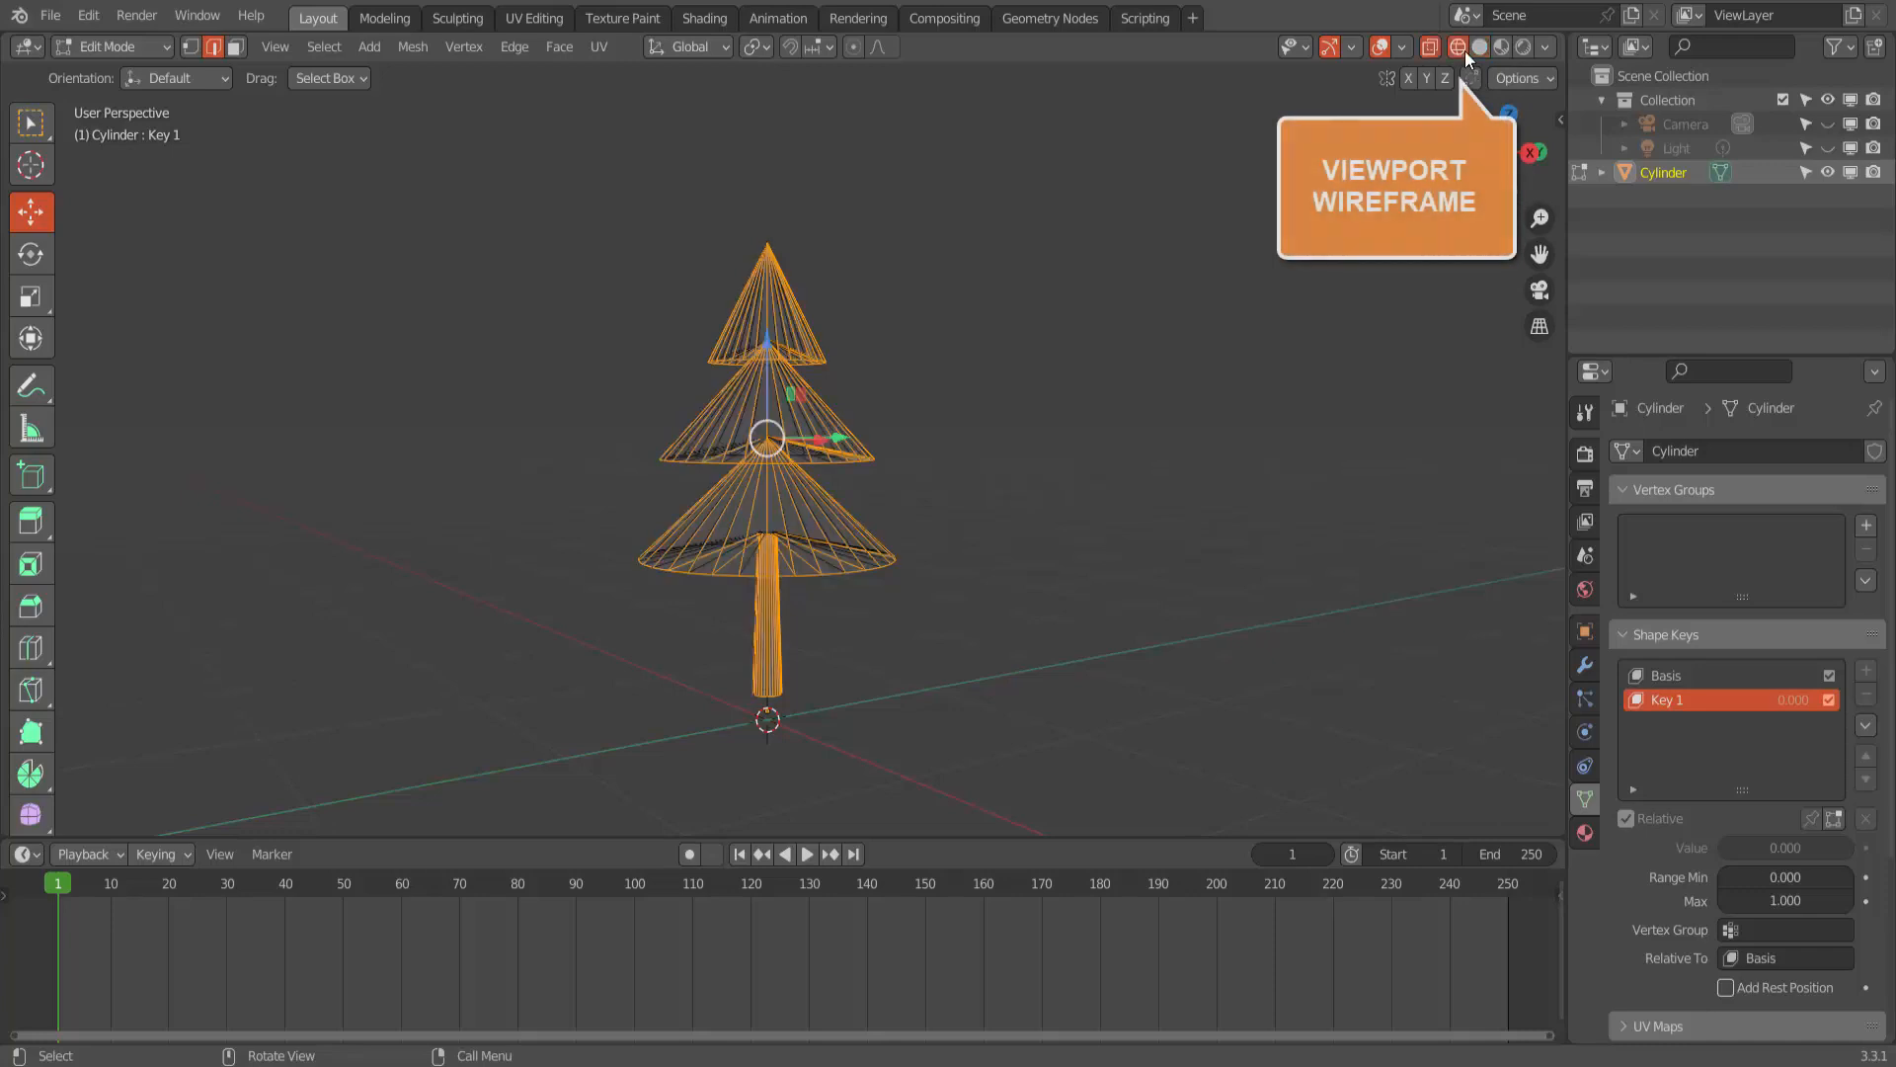
mouse_move(515, 168)
left_mouse_down()
mouse_move(833, 470)
mouse_move(980, 711)
left_mouse_up()
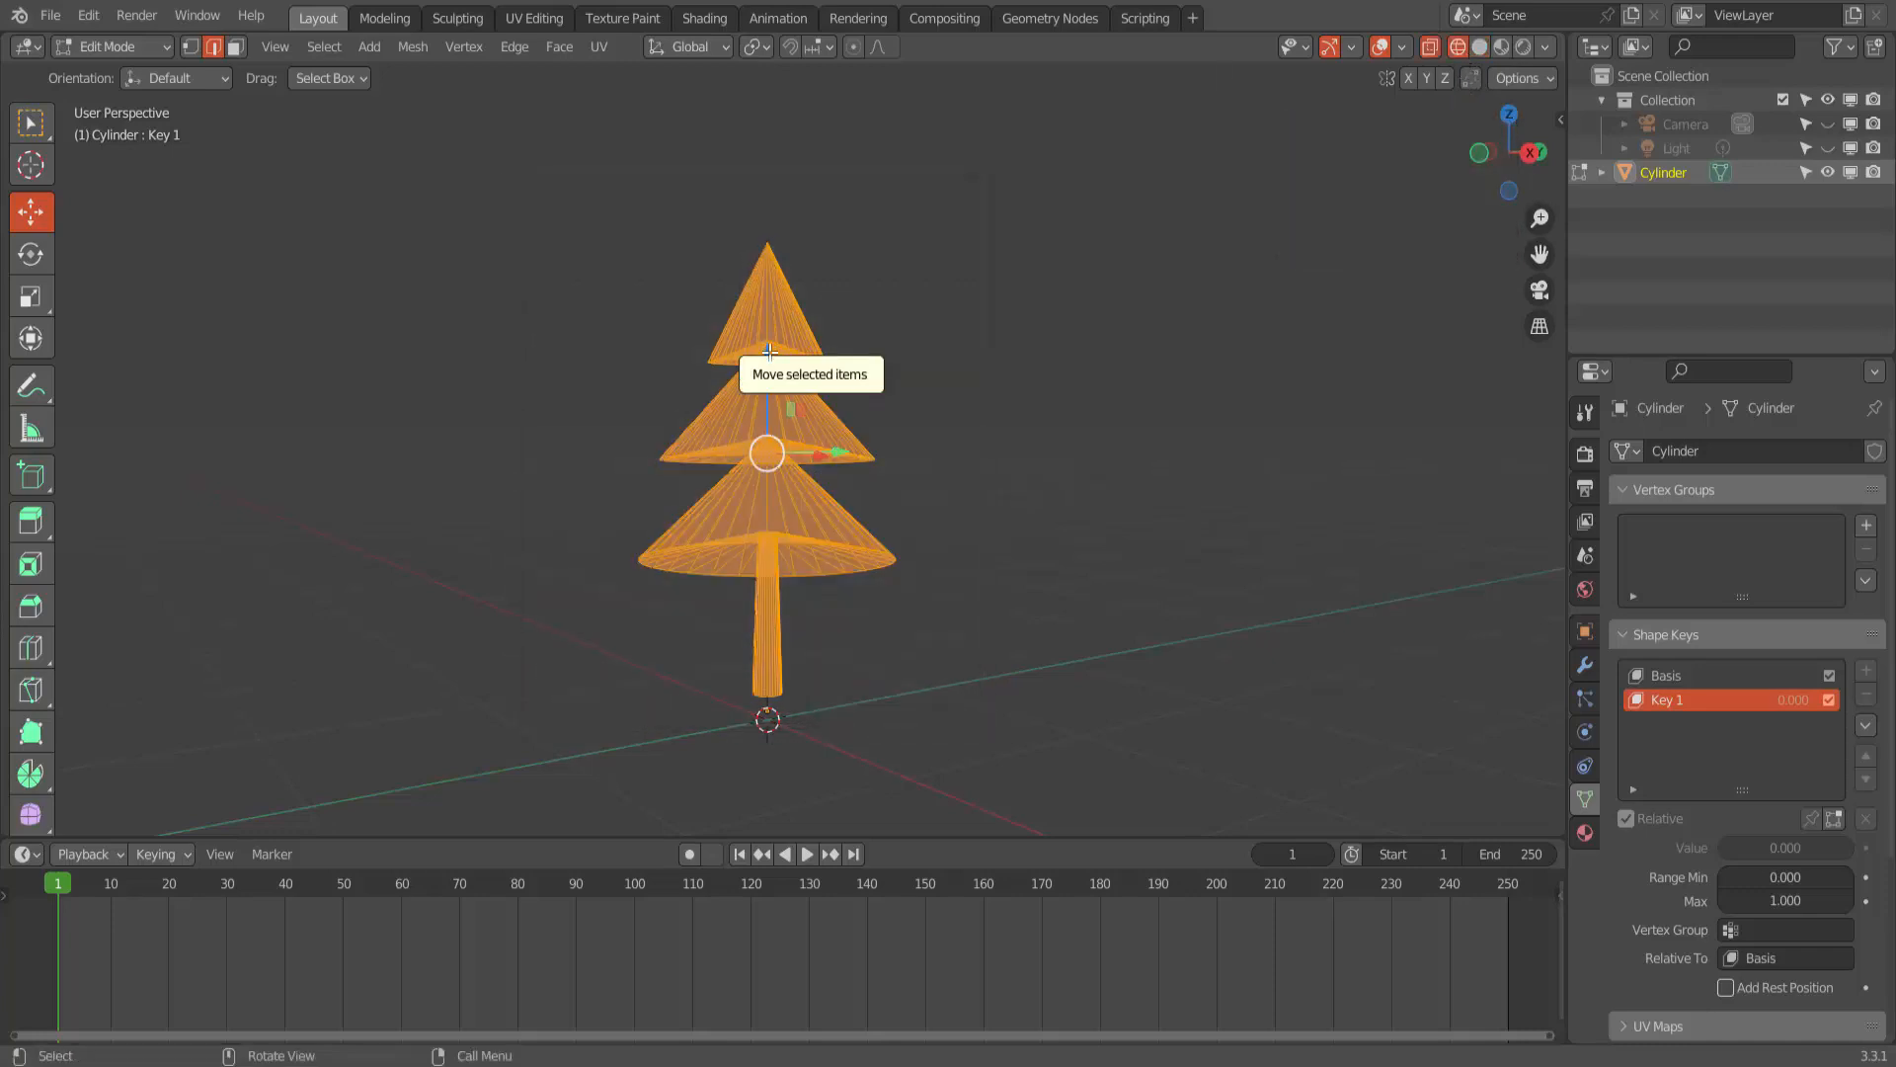
left_click_drag(767, 352, 769, 376)
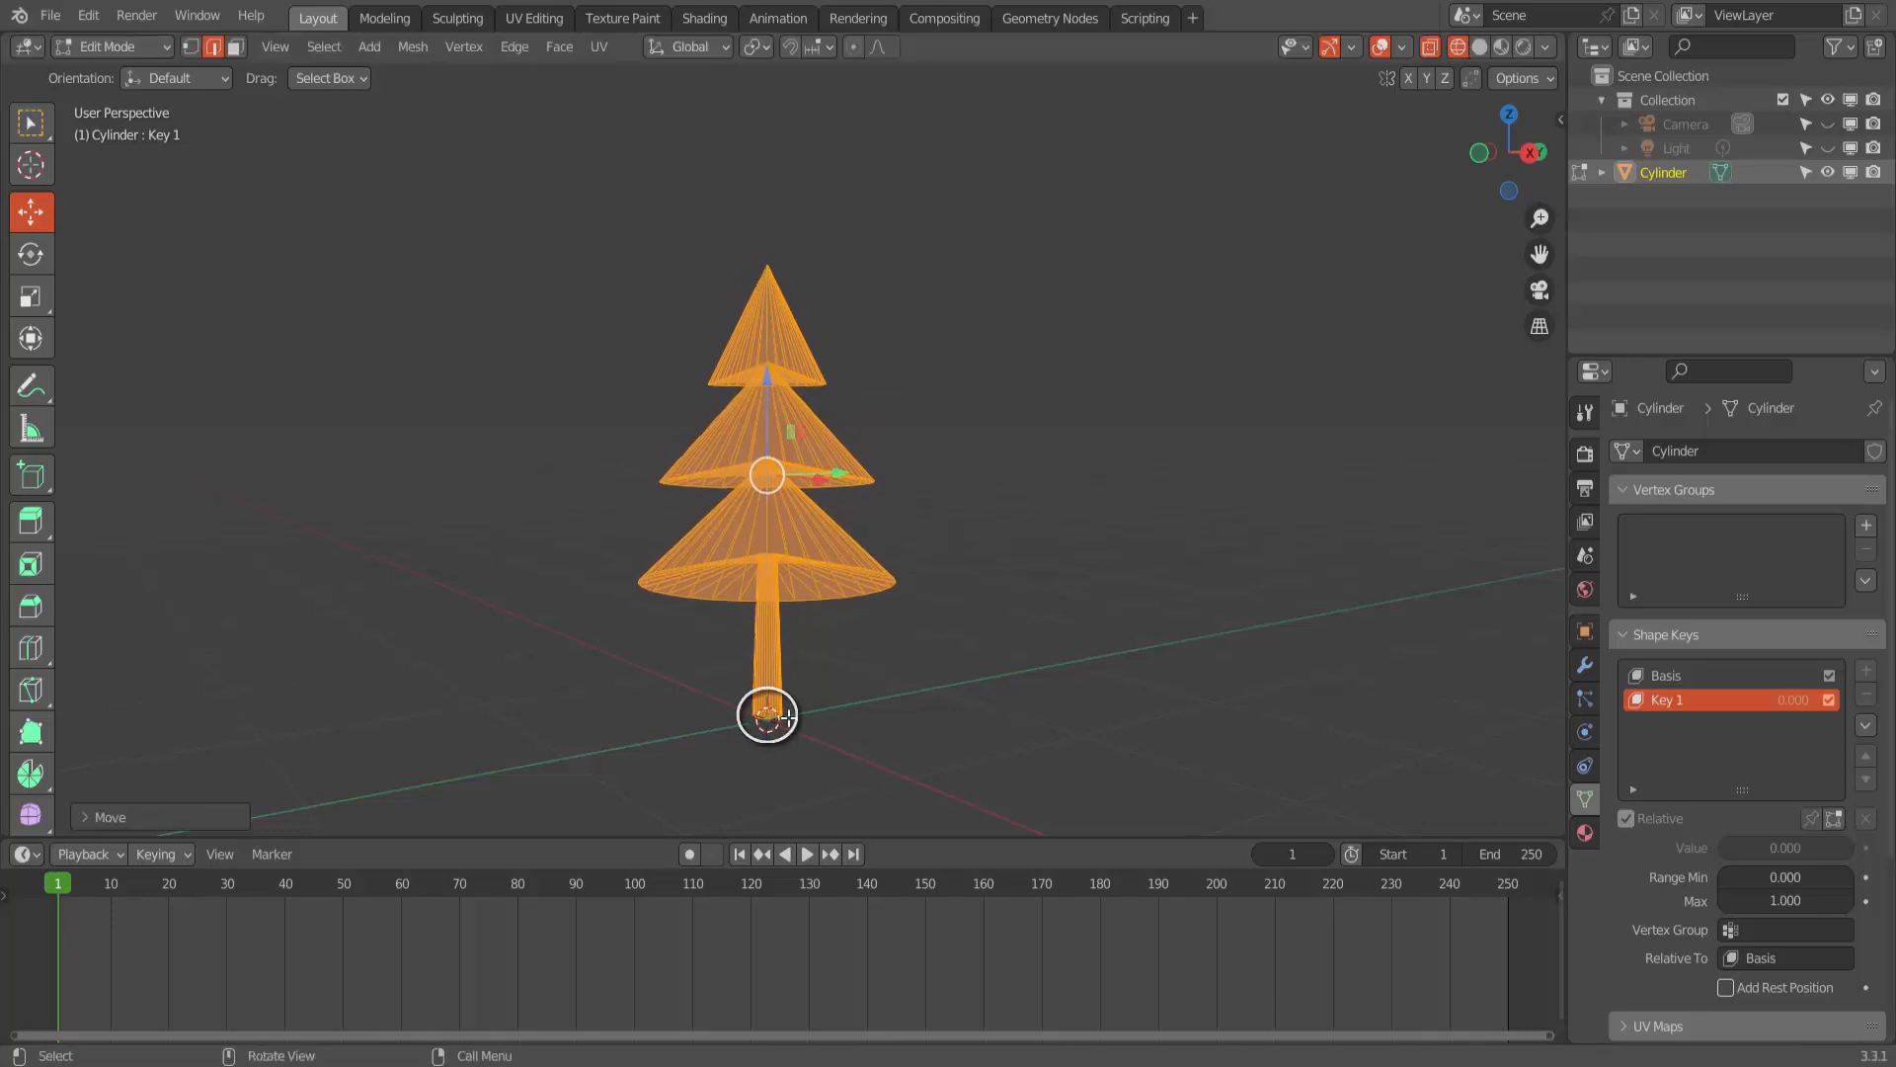
middle_click_drag(1007, 590, 981, 644)
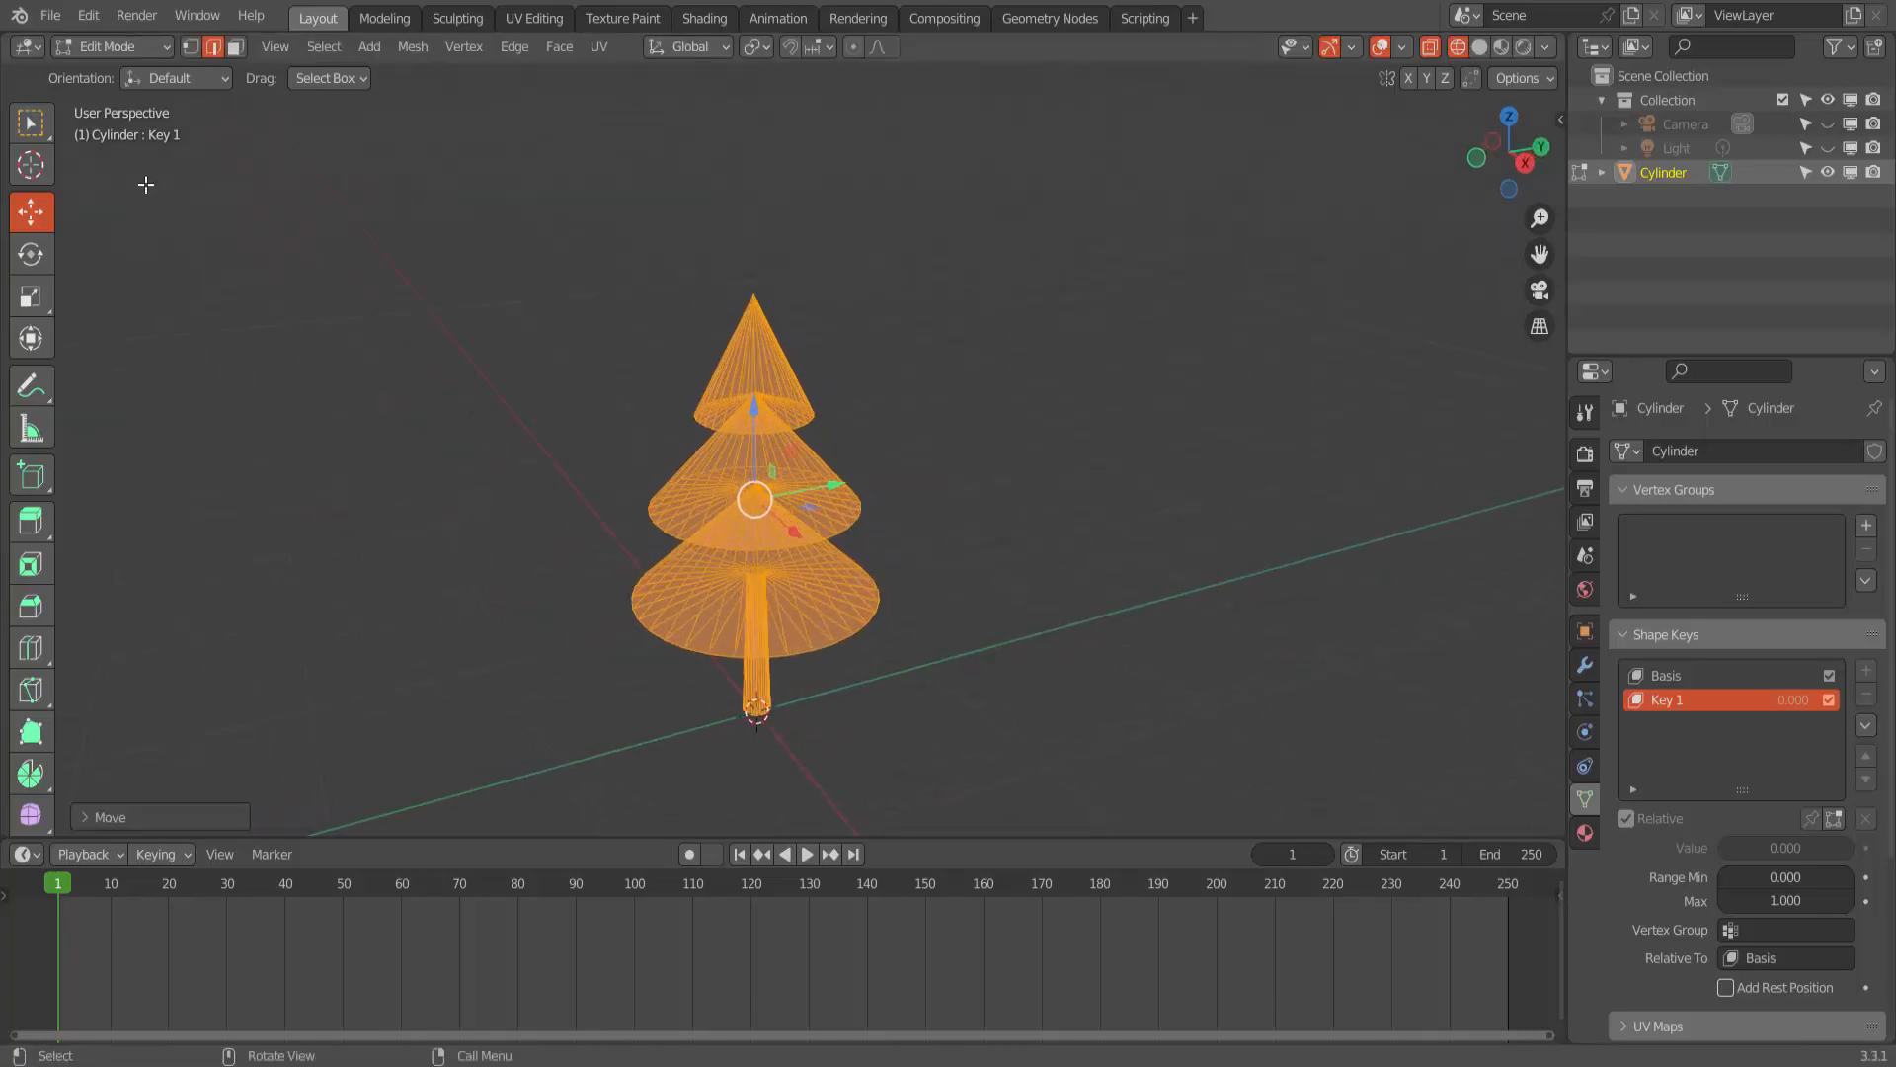
- Return to Object Mode and switch the viewport back to solid shading
left_click(122, 48)
left_click(120, 77)
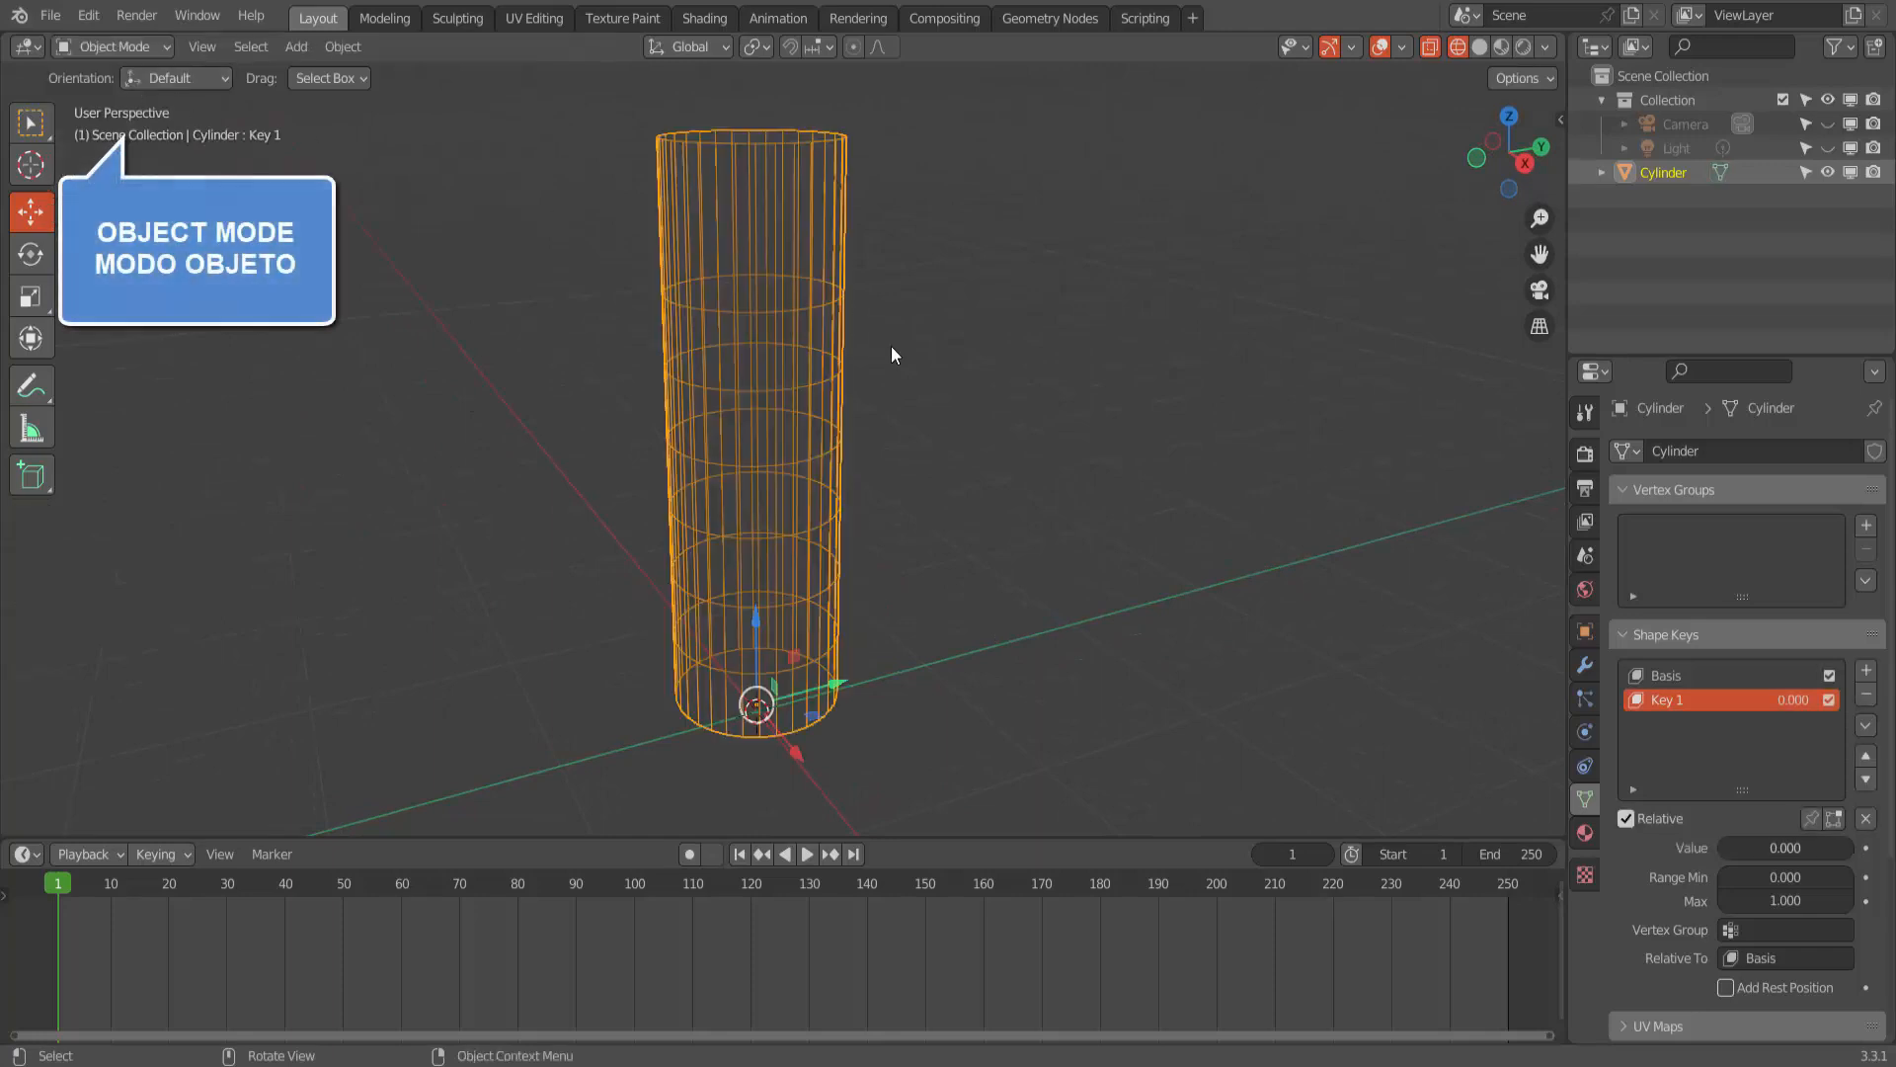
left_click(1480, 47)
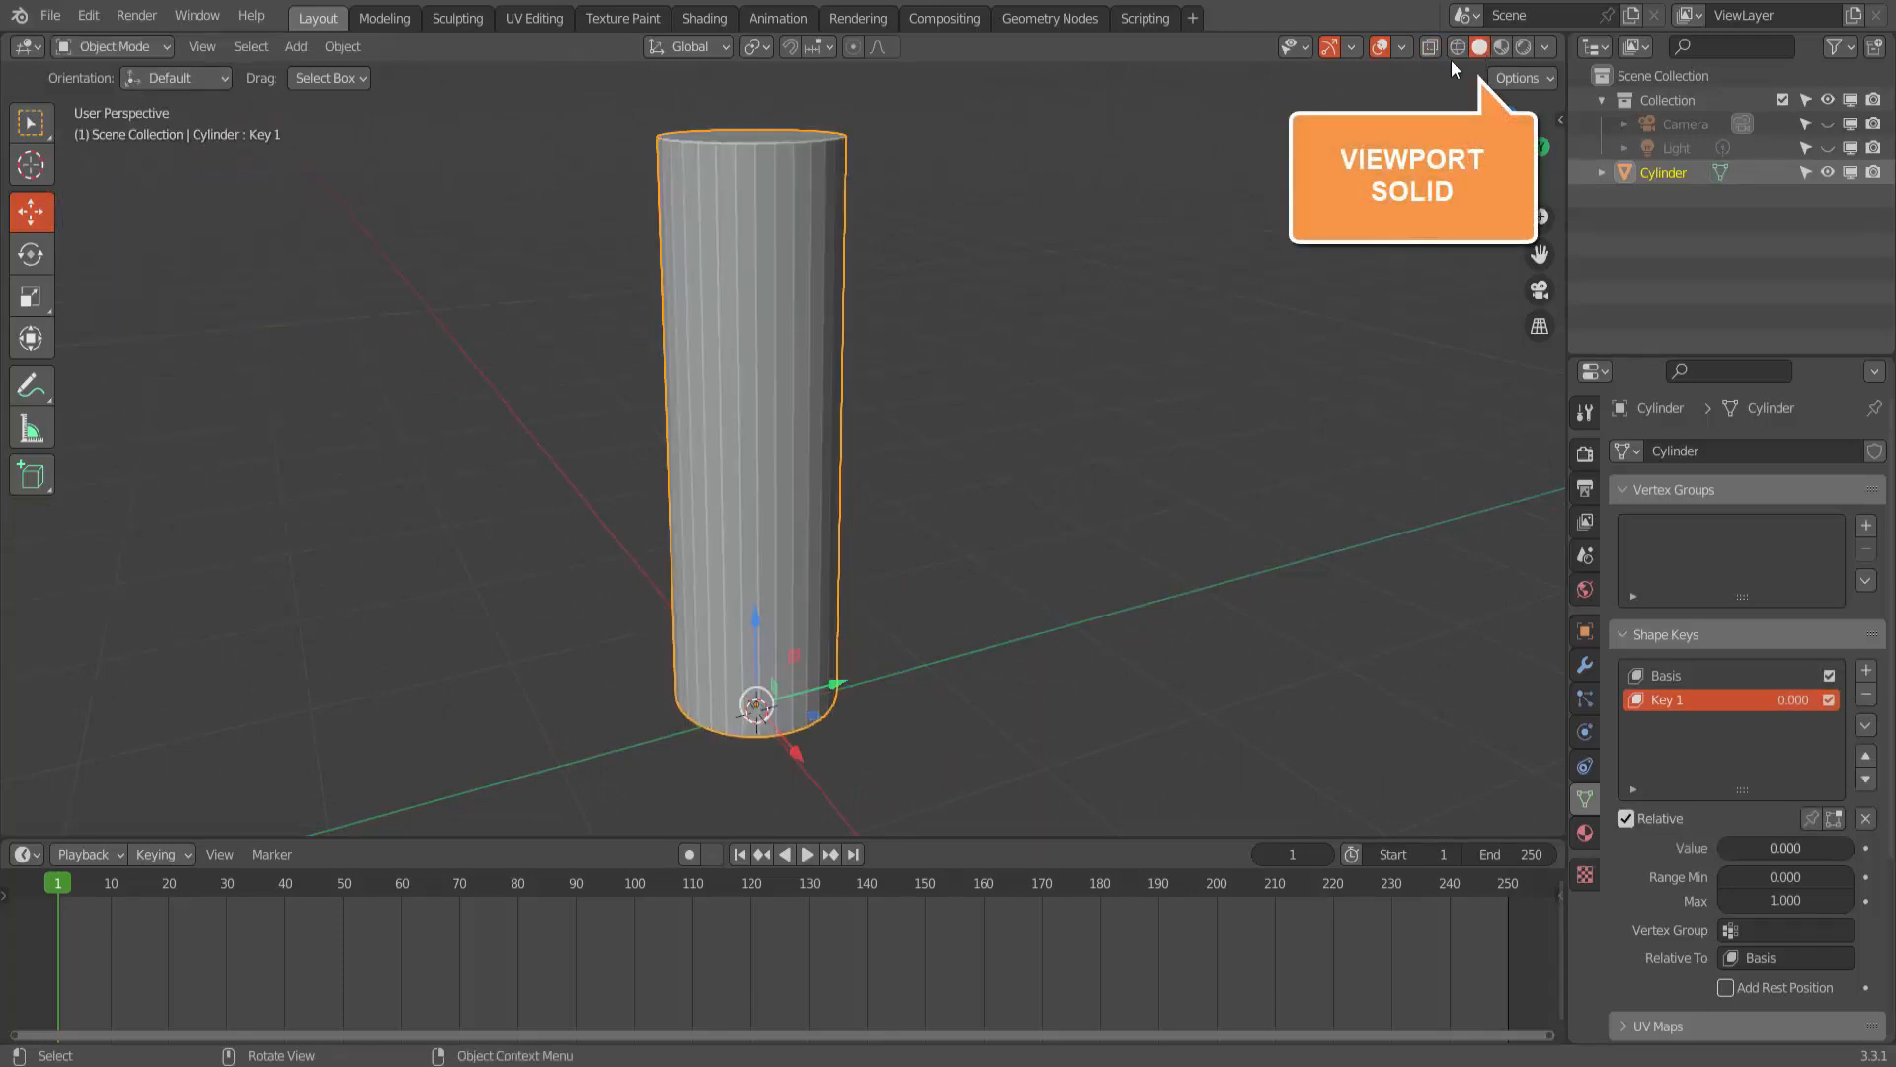
- Vary Key 1's Value to preview the shape change, ending at 0.000
scroll(1153, 415, "down", 5)
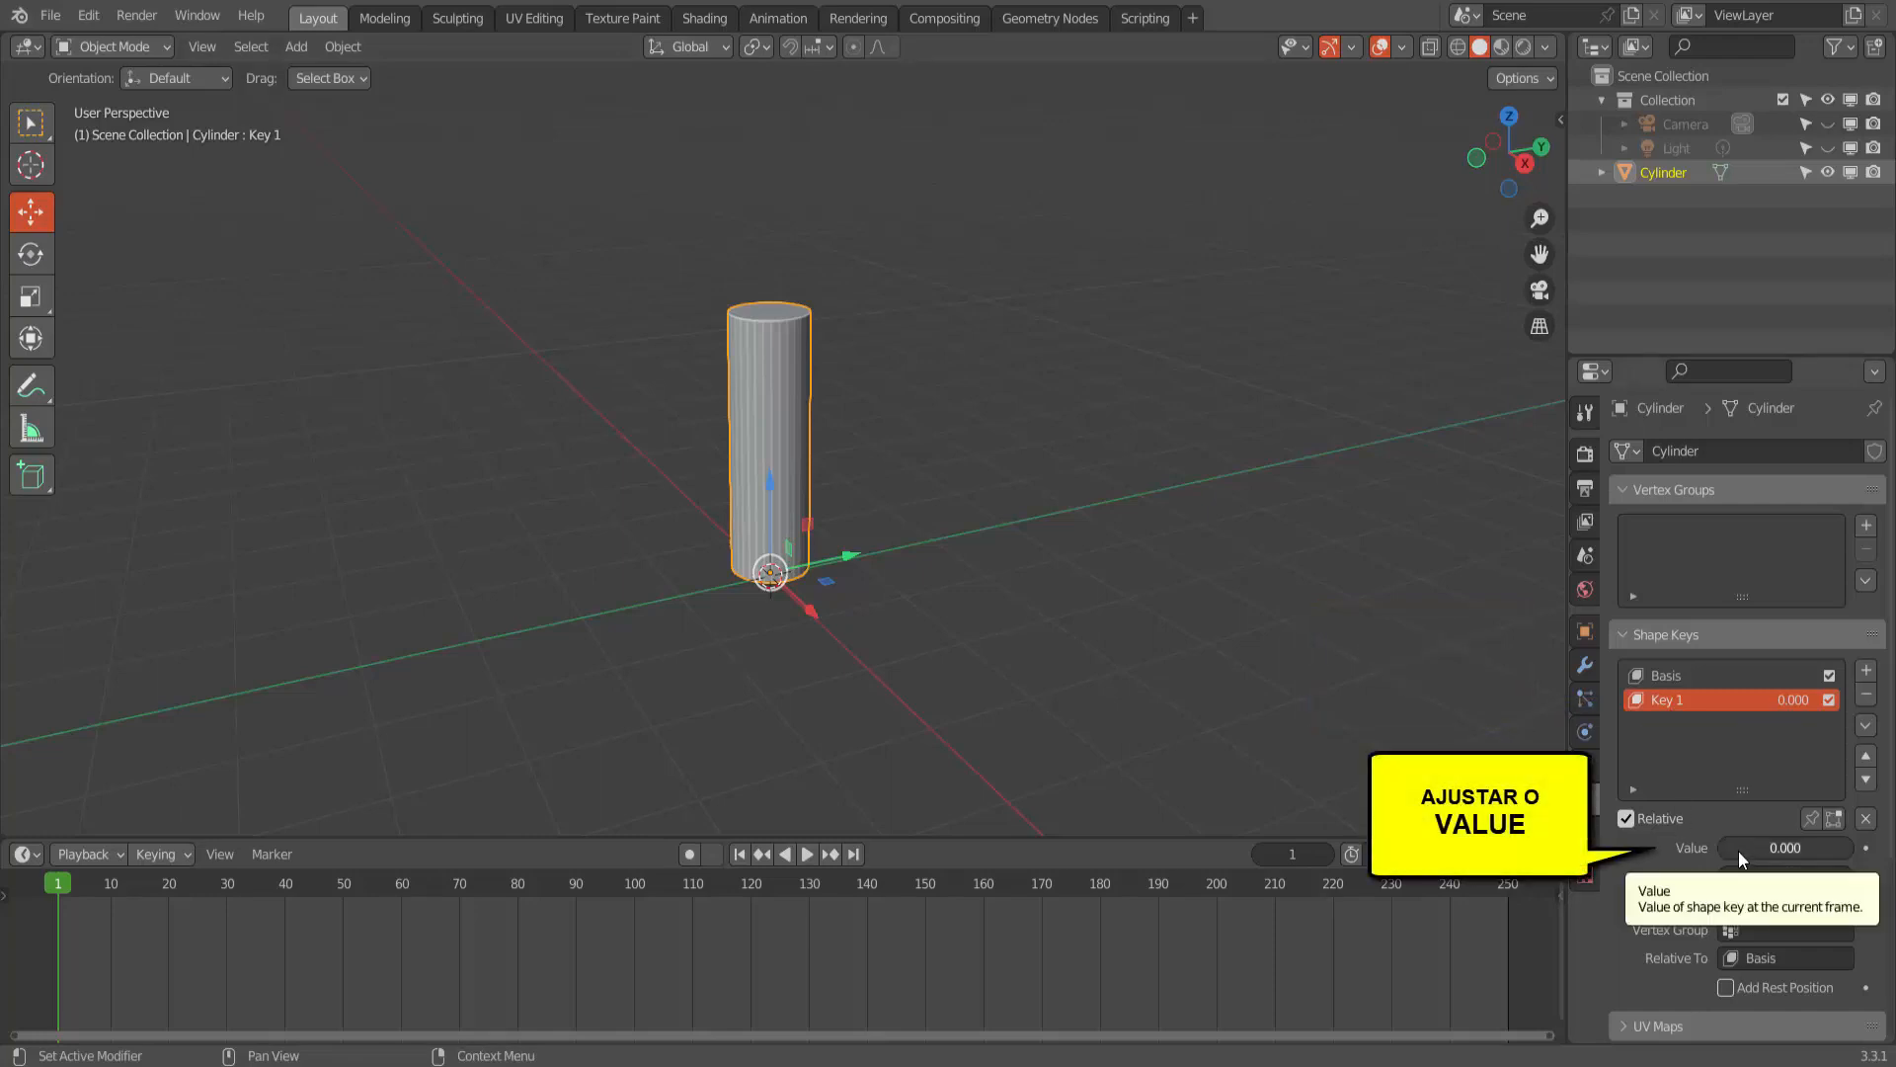
left_click_drag(1739, 850, 1698, 847)
scroll(843, 686, "down", 1)
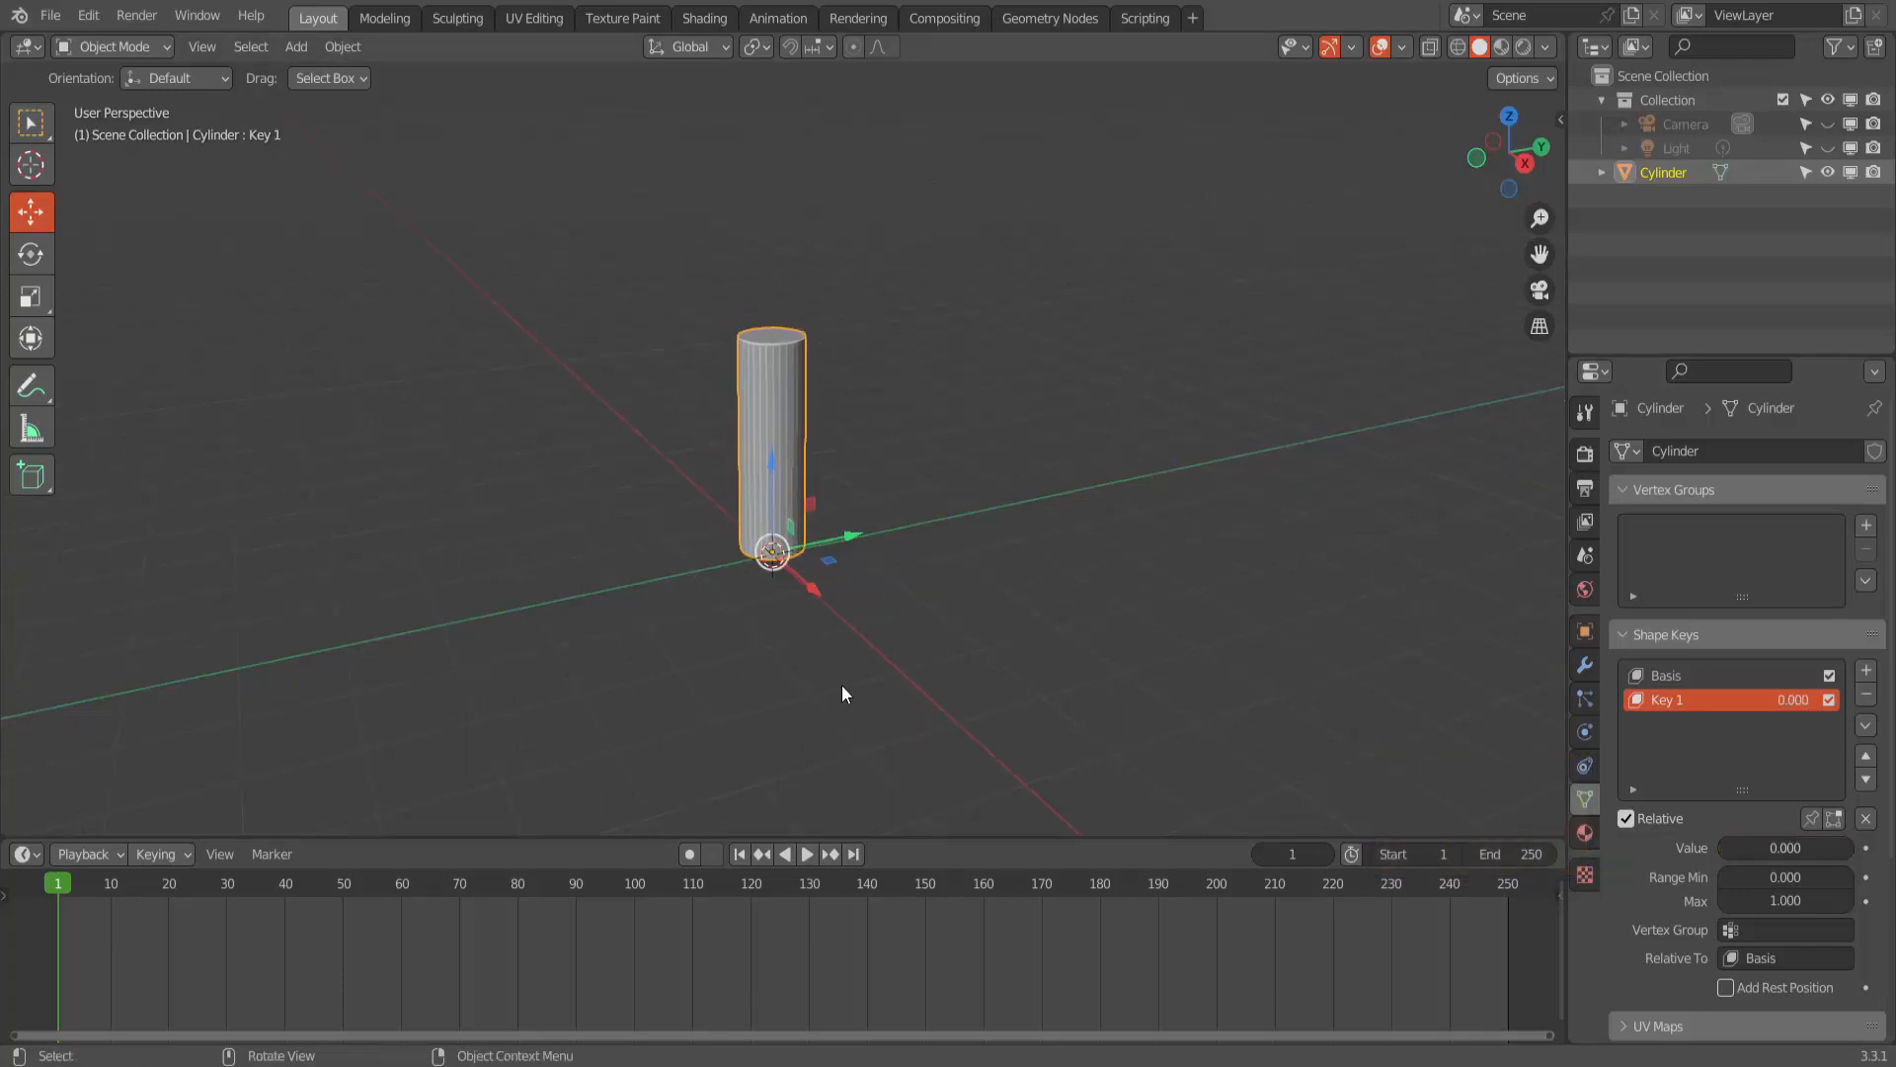
- Set the animation's end frame to 120
middle_click_drag(905, 685, 957, 662)
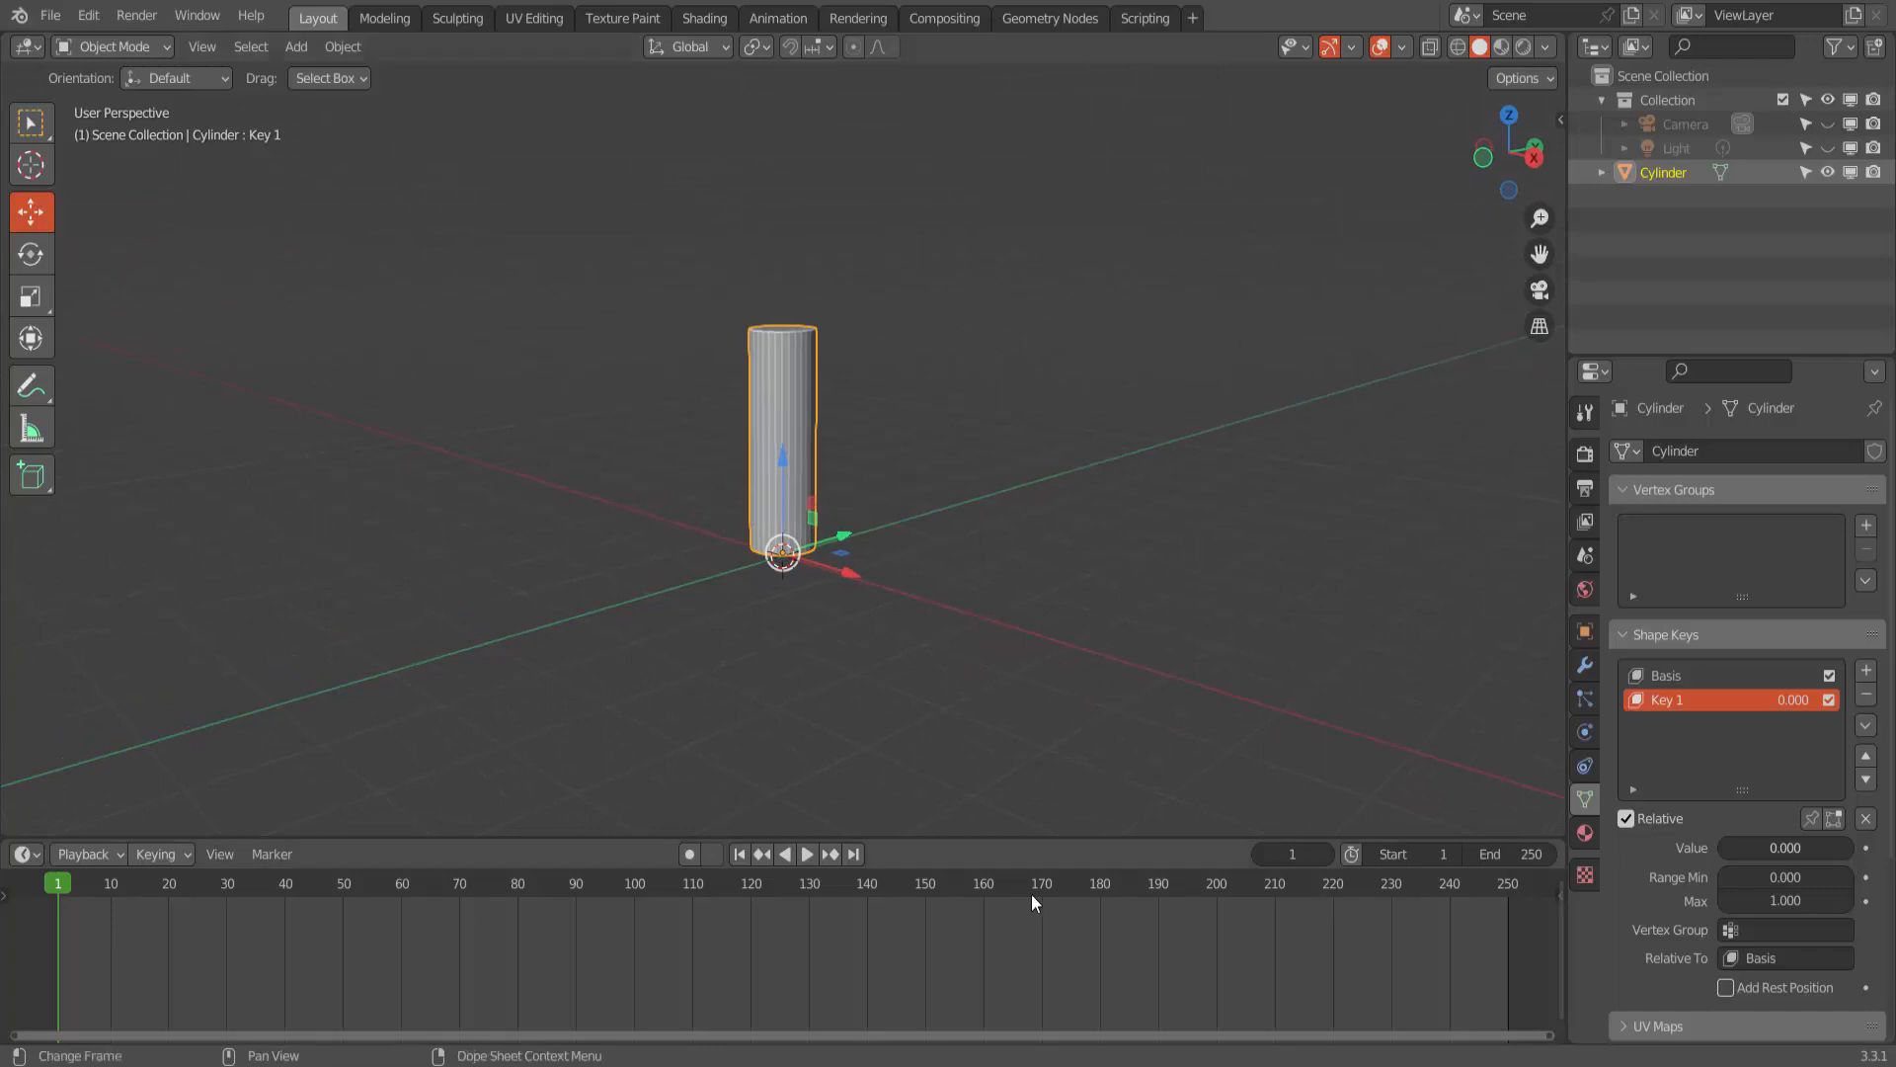
left_click(1512, 854)
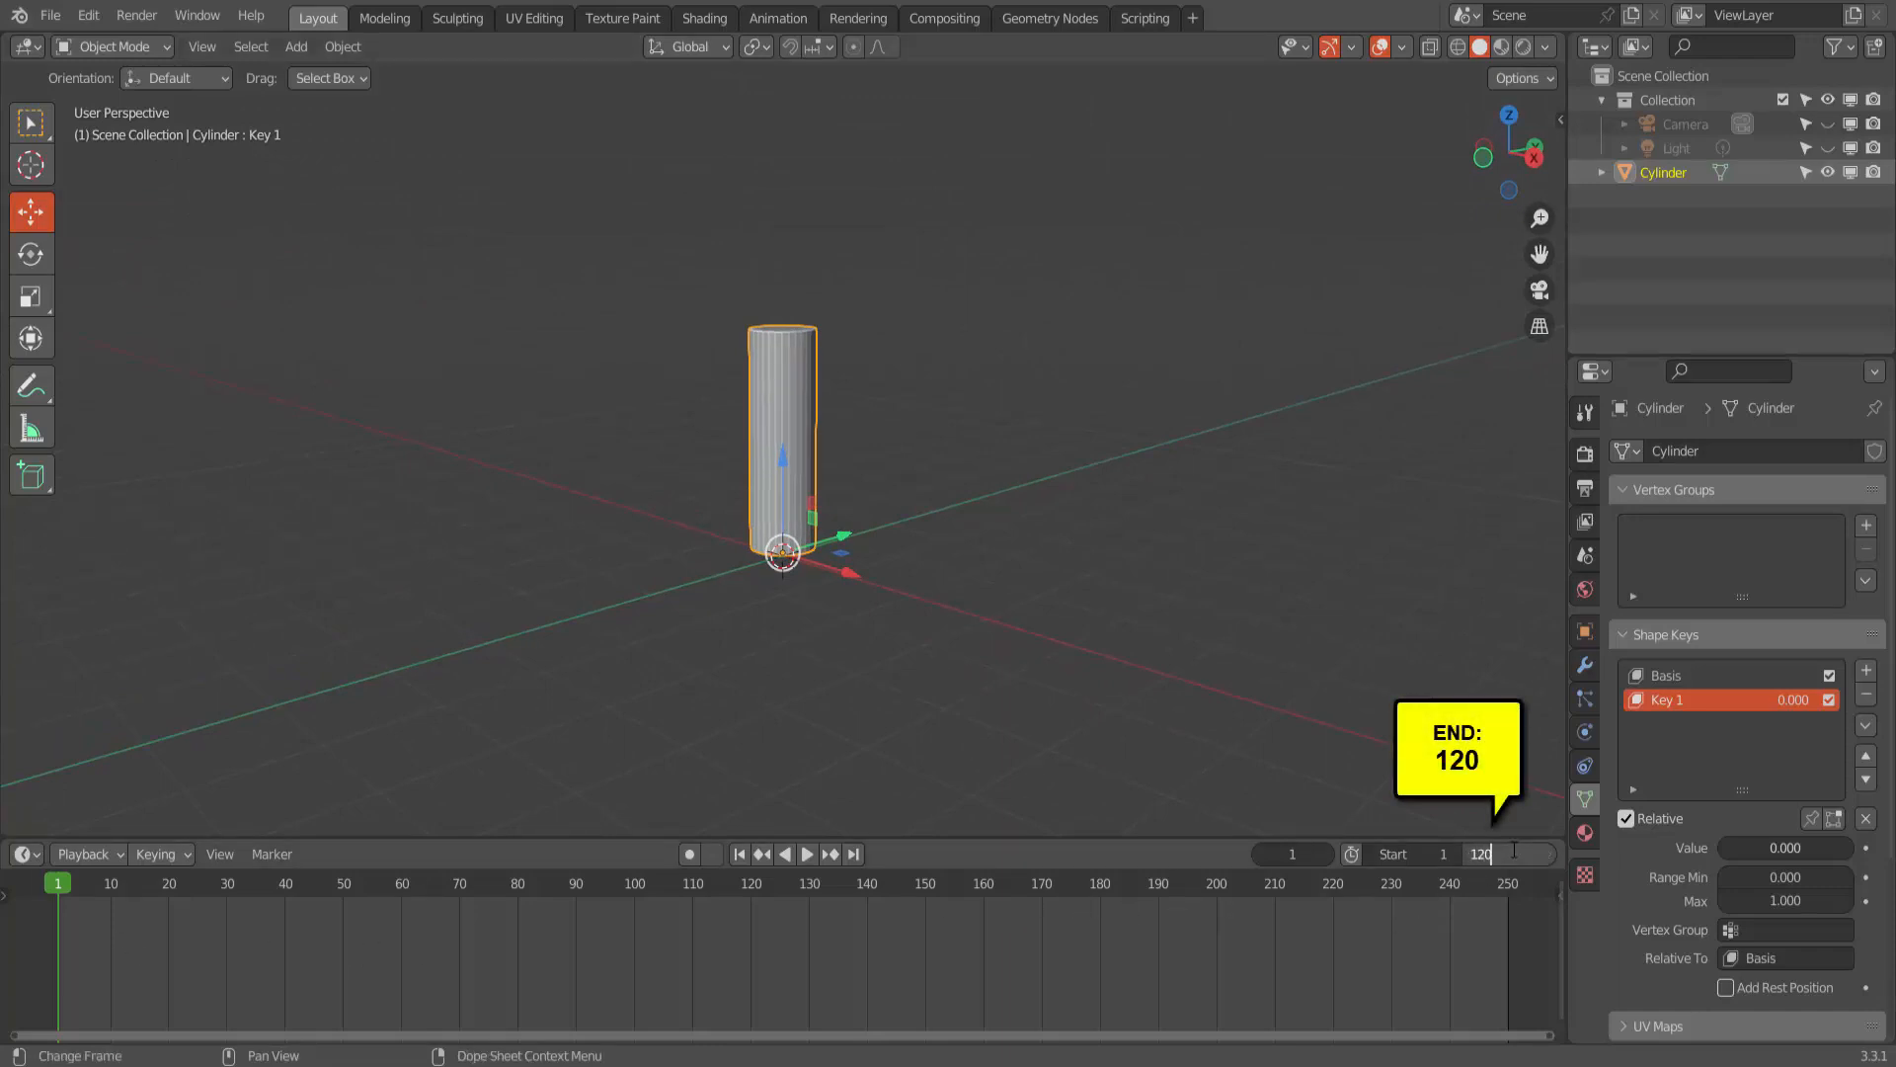
type("120")
key("Return")
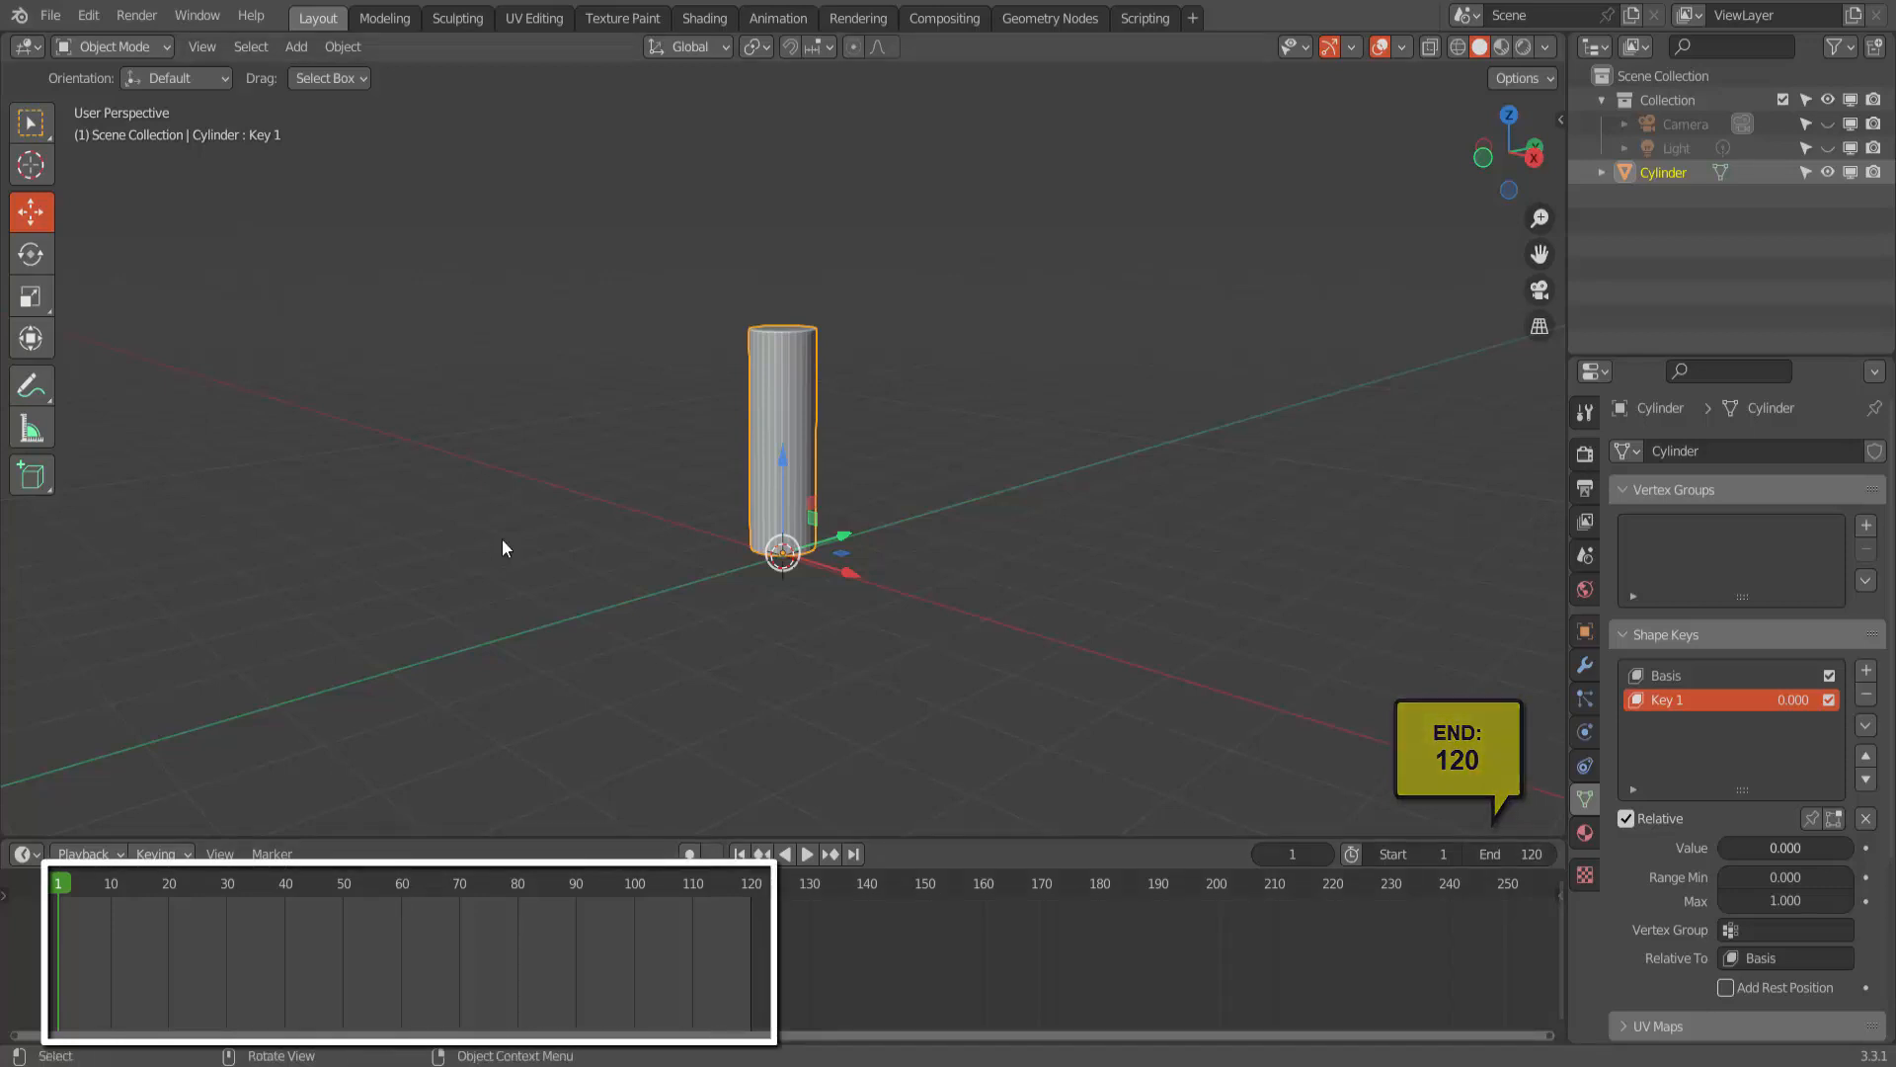
- Move the cylinder far back along the X axis and insert a Location, Rotation & Scale keyframe at frame 40
left_click_drag(849, 573, 465, 502)
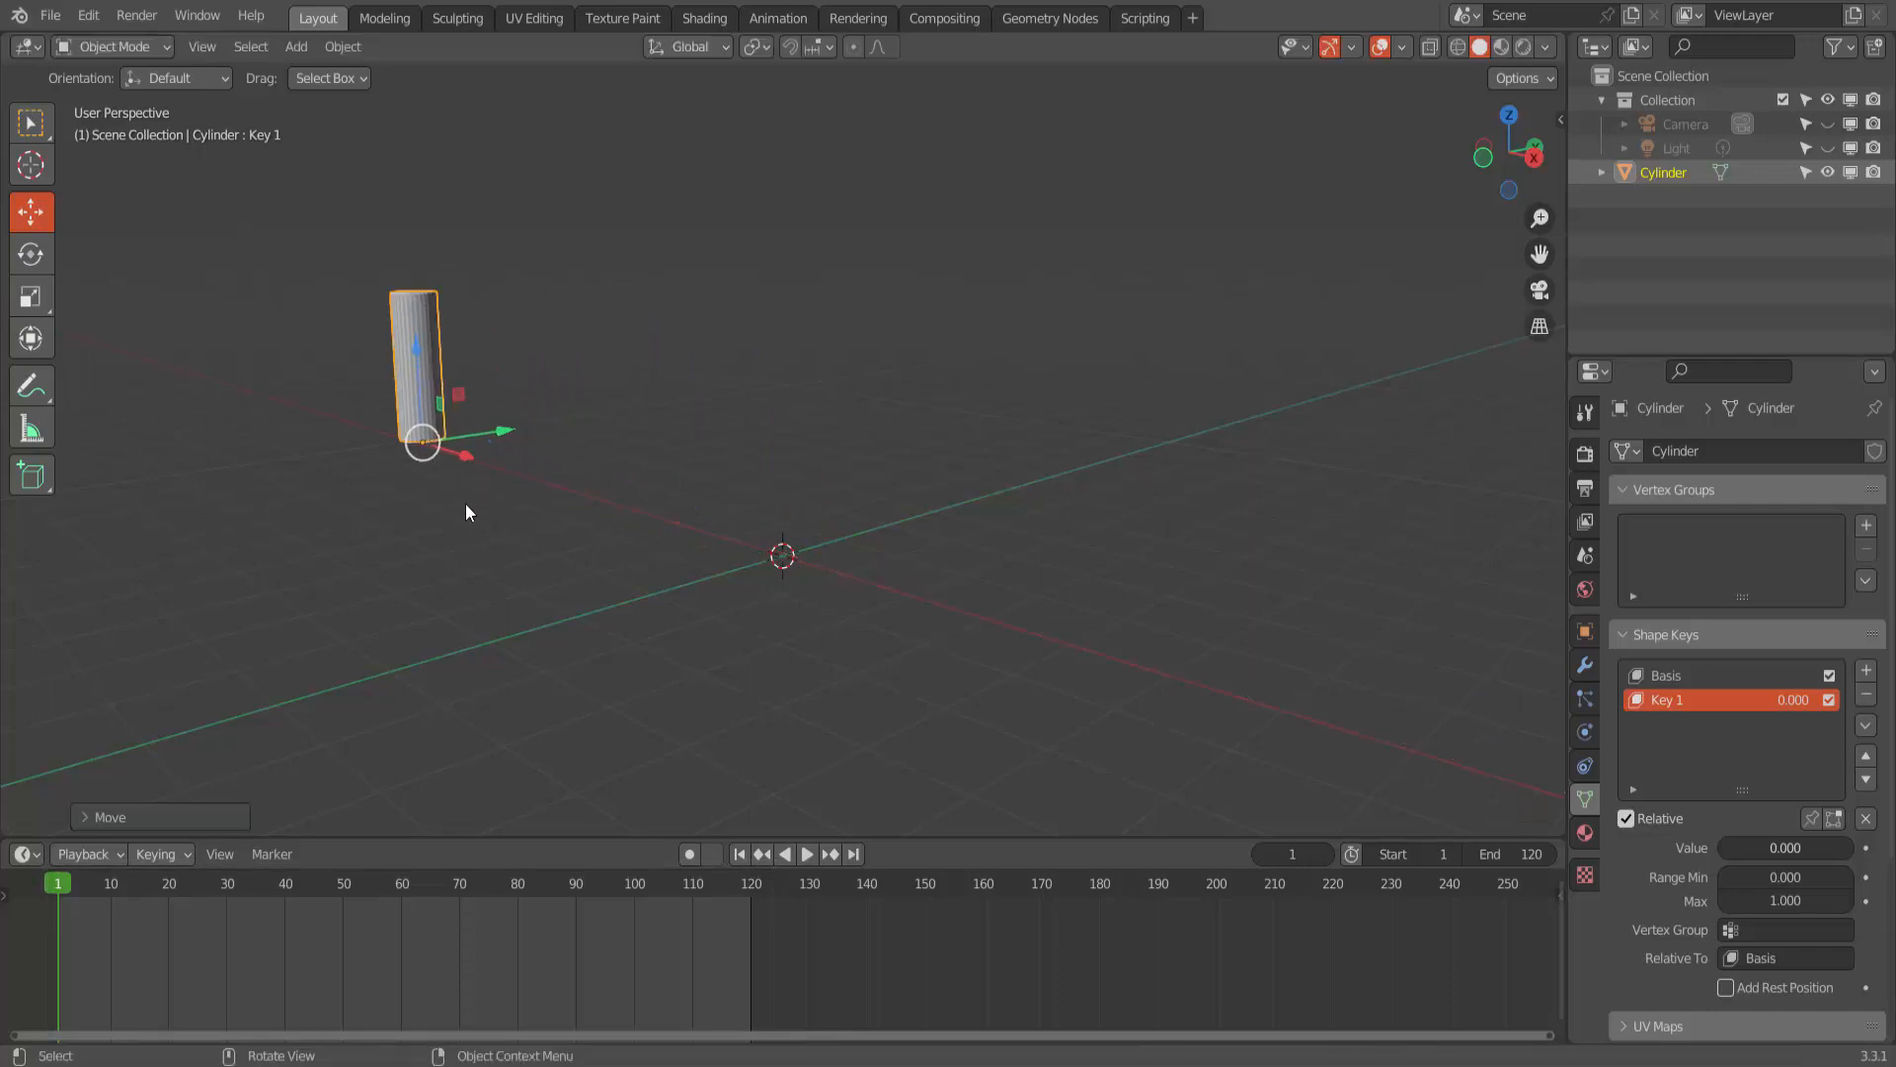
left_click(286, 883)
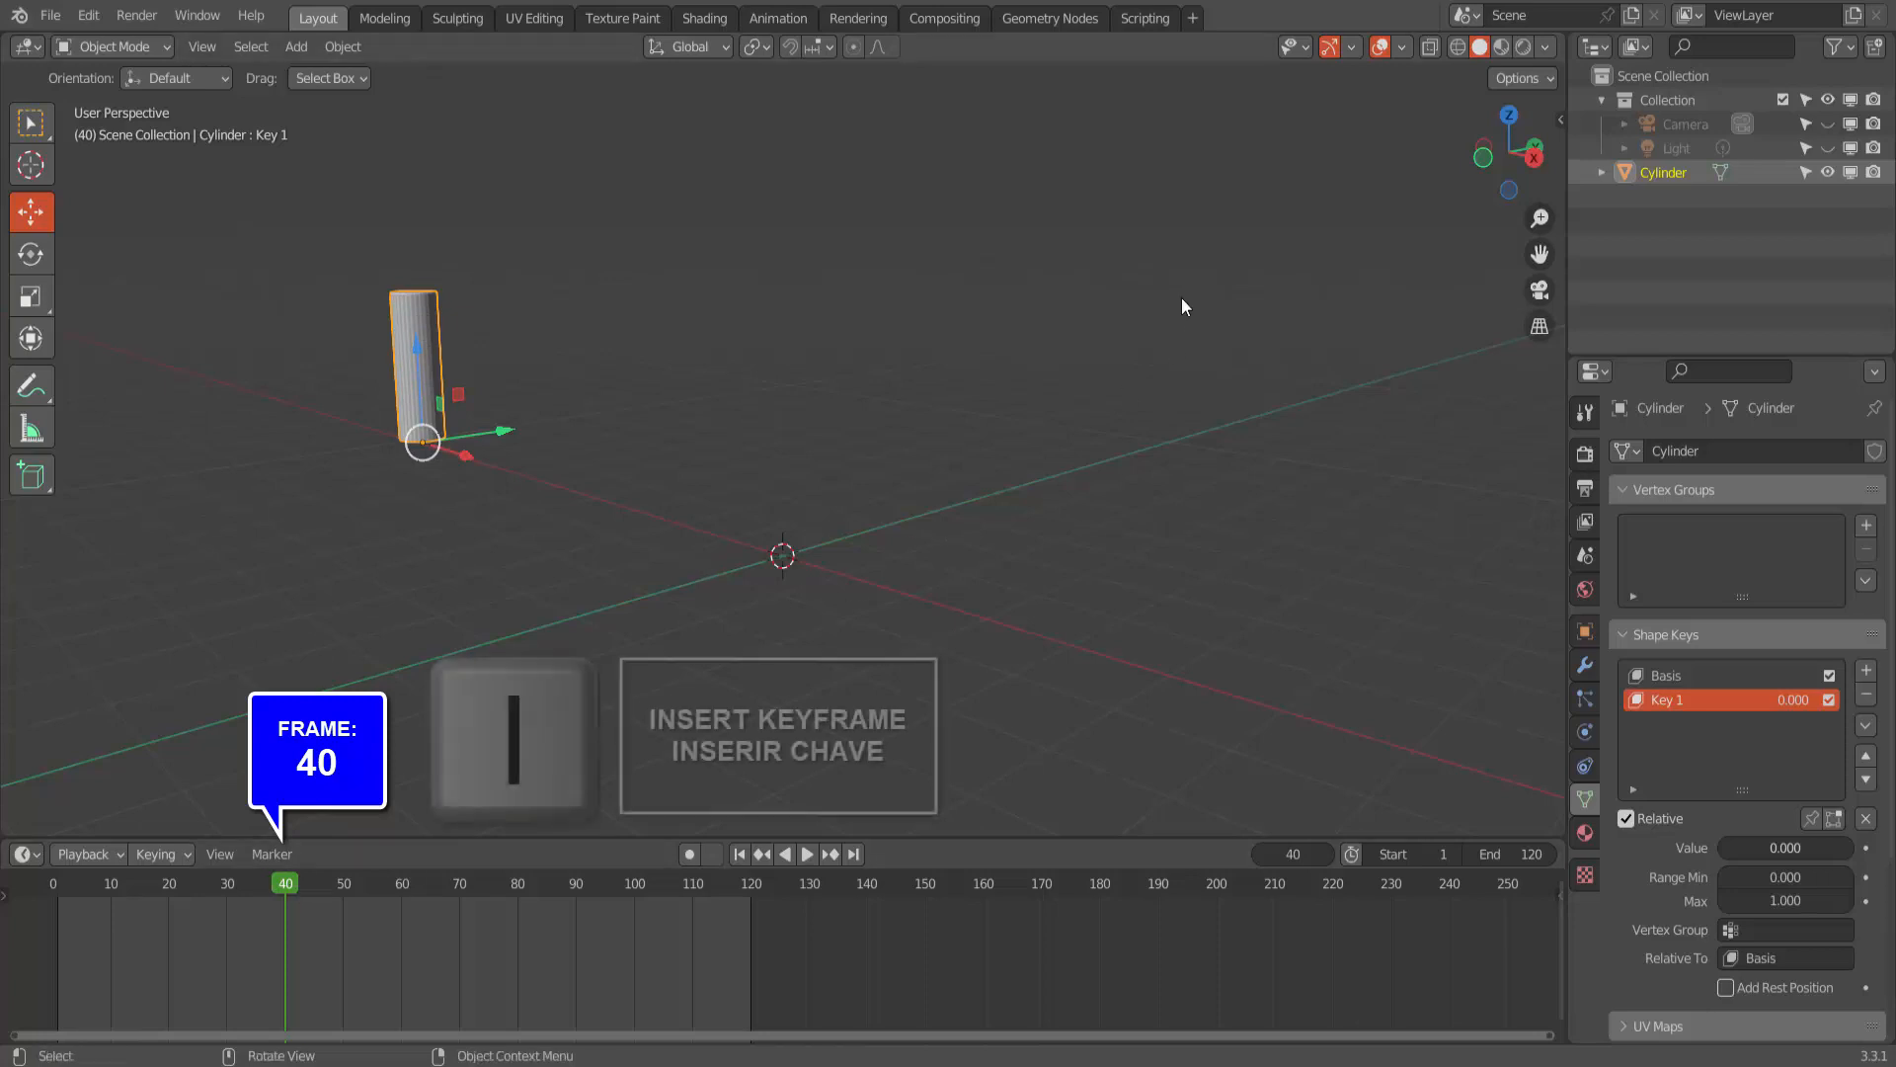
key("i")
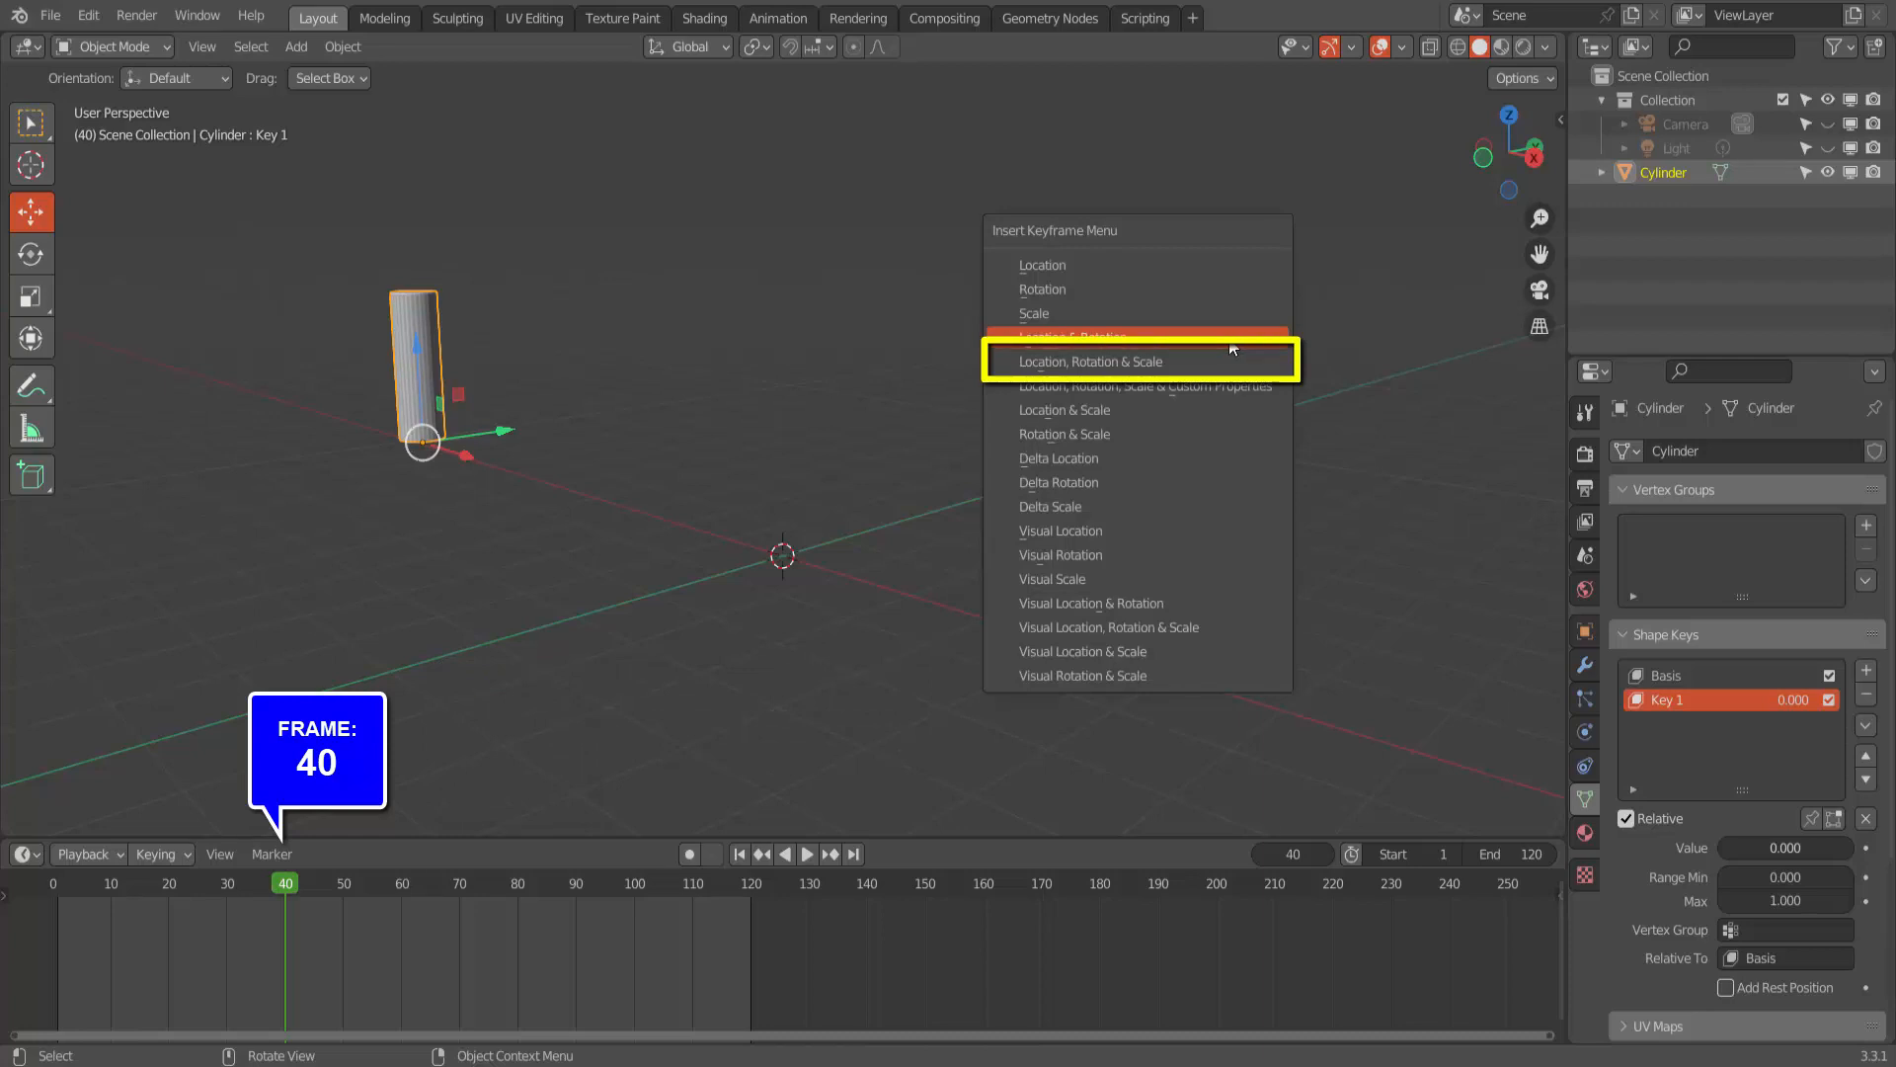
left_click(1110, 361)
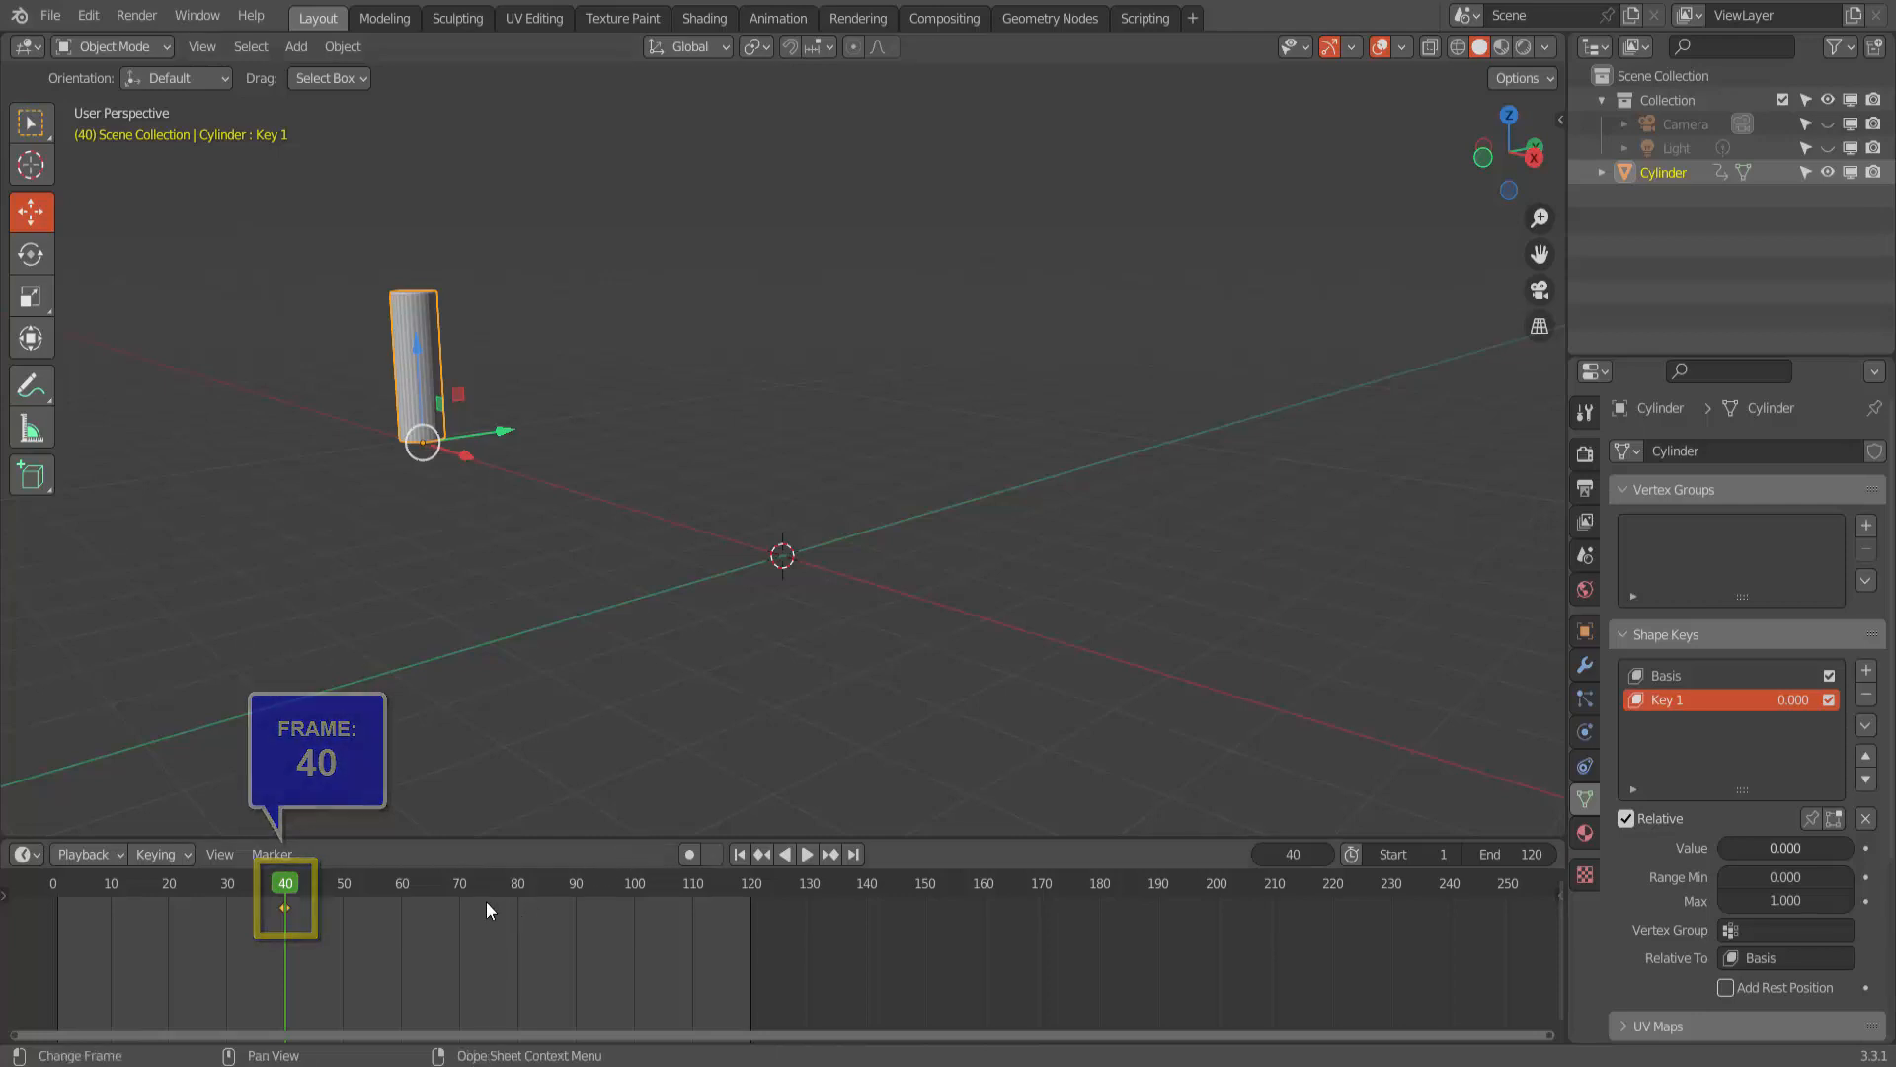
- At frame 80, move the cylinder along X back to the world origin and insert a Location, Rotation & Scale keyframe
left_click(518, 883)
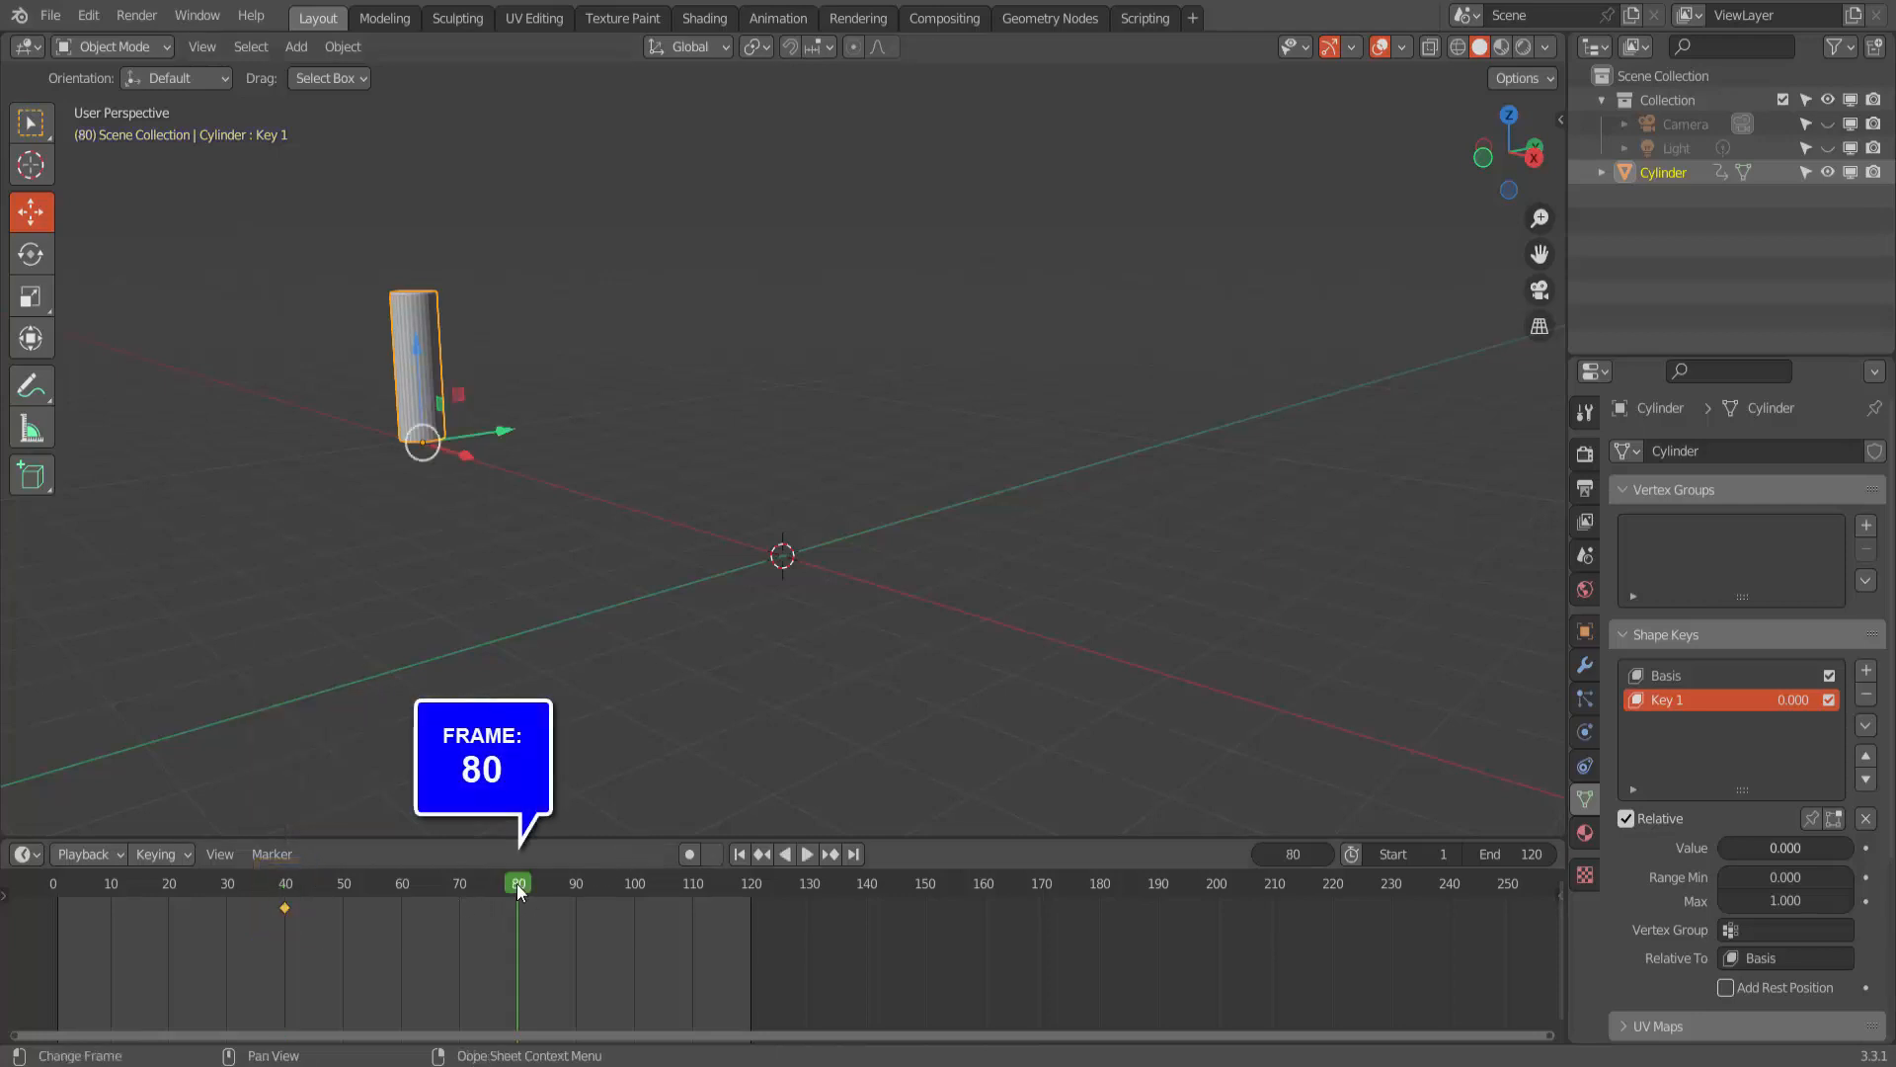
left_click_drag(431, 456, 859, 585)
key("i")
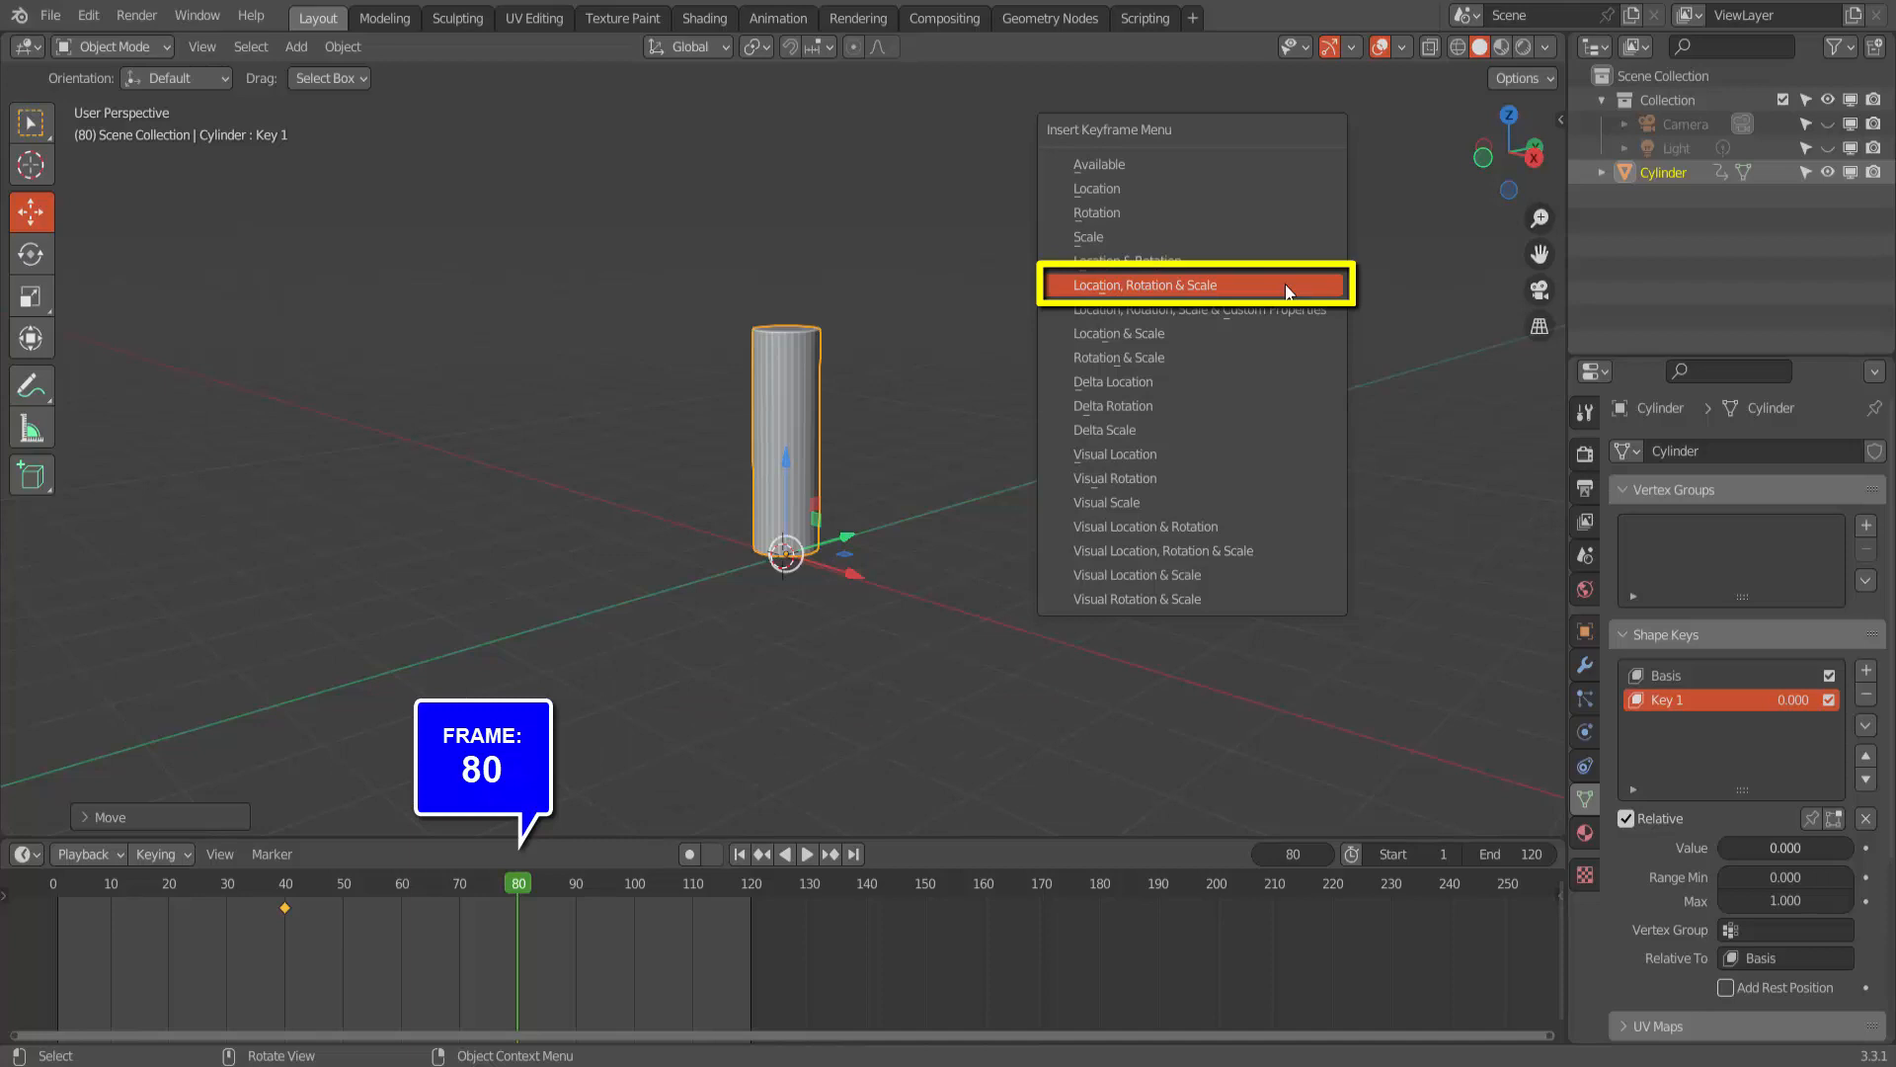
left_click(1286, 286)
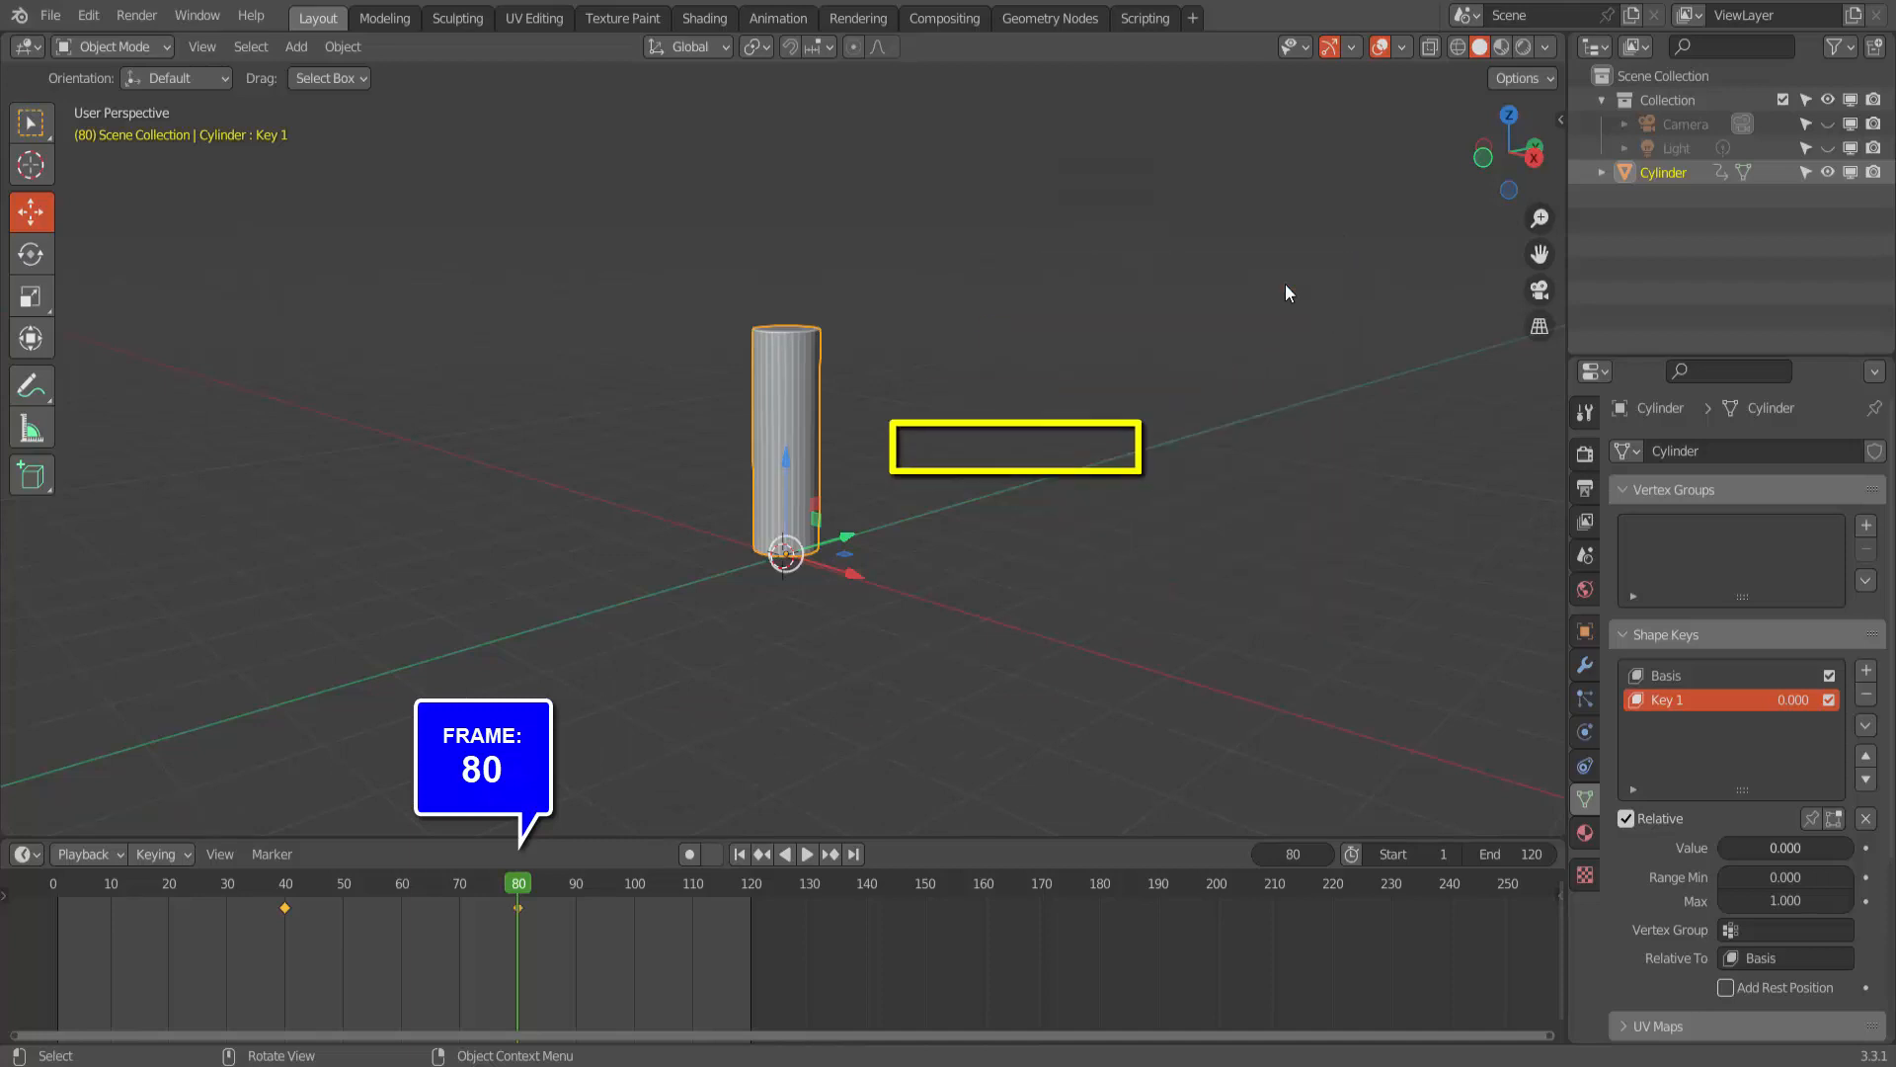
- Play the animation from the first frame to check the cylinder's movement, and stop playback
left_click(739, 855)
left_click(808, 855)
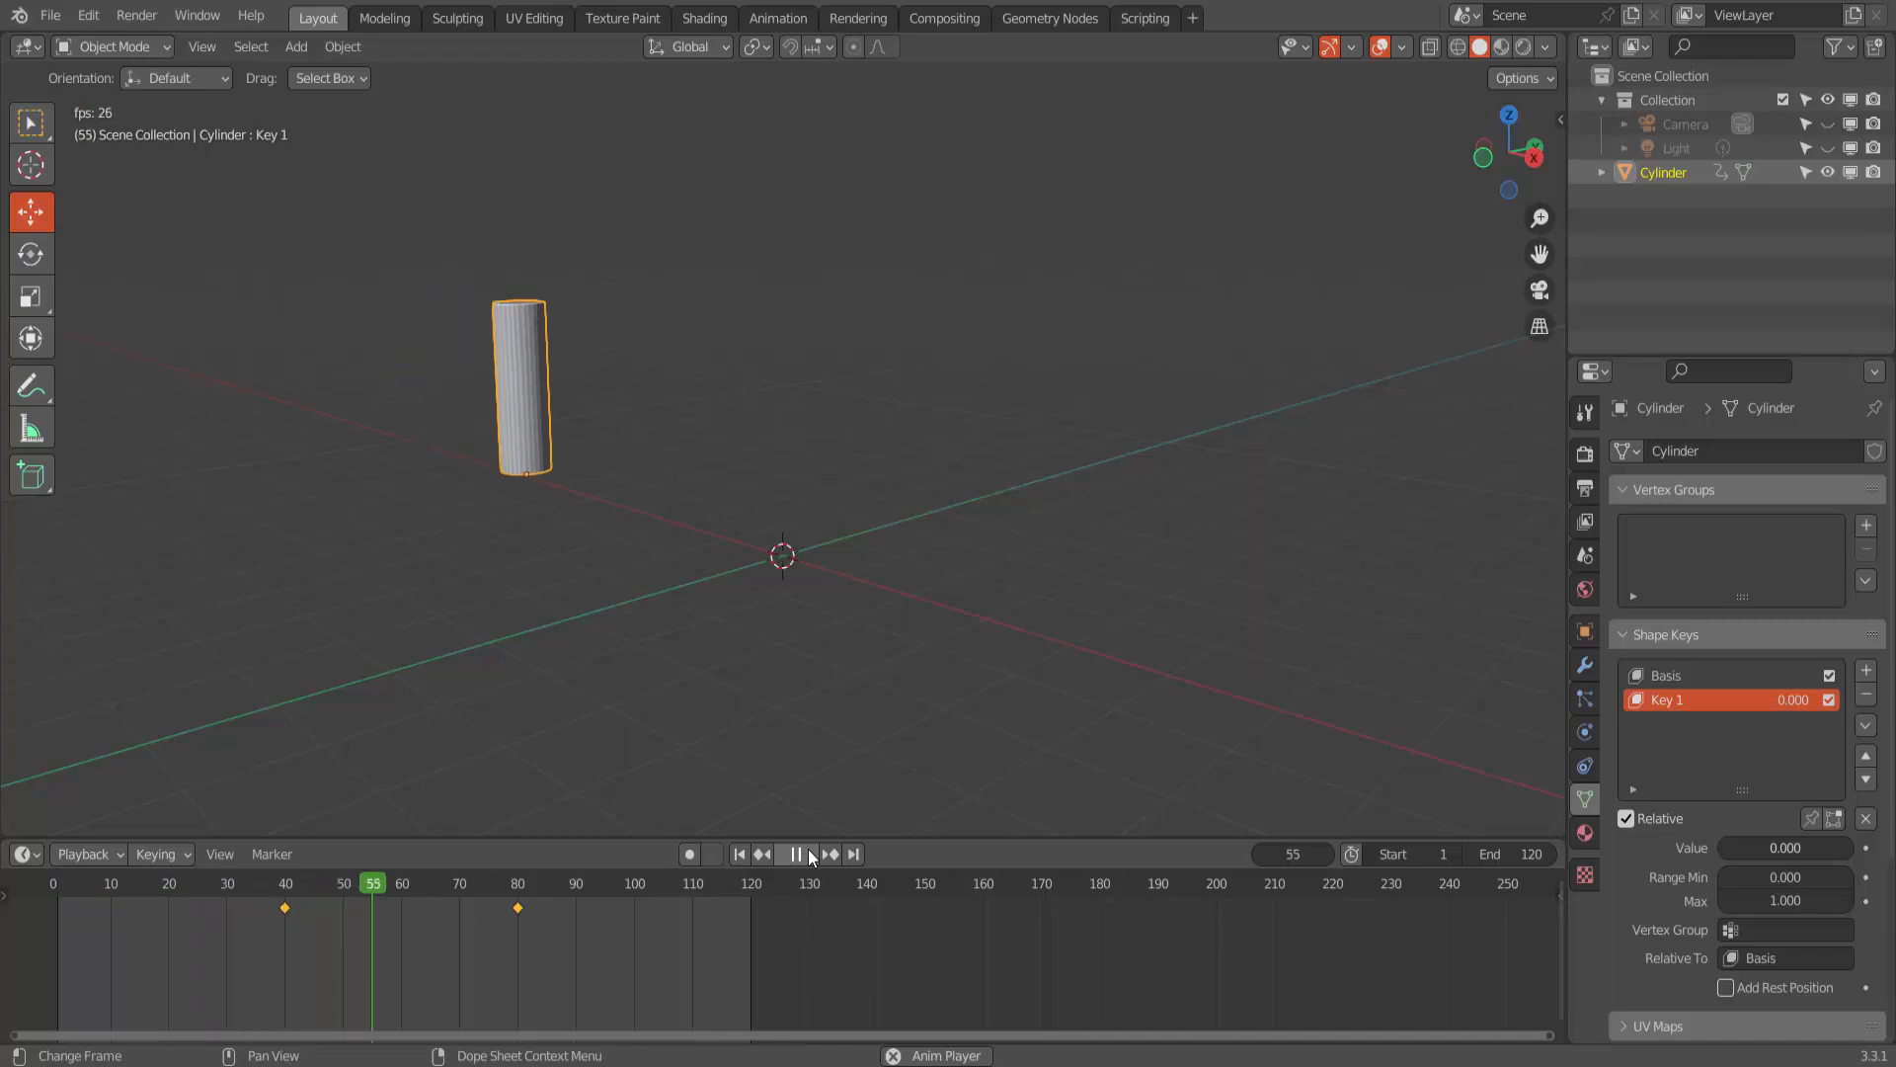
key("Escape")
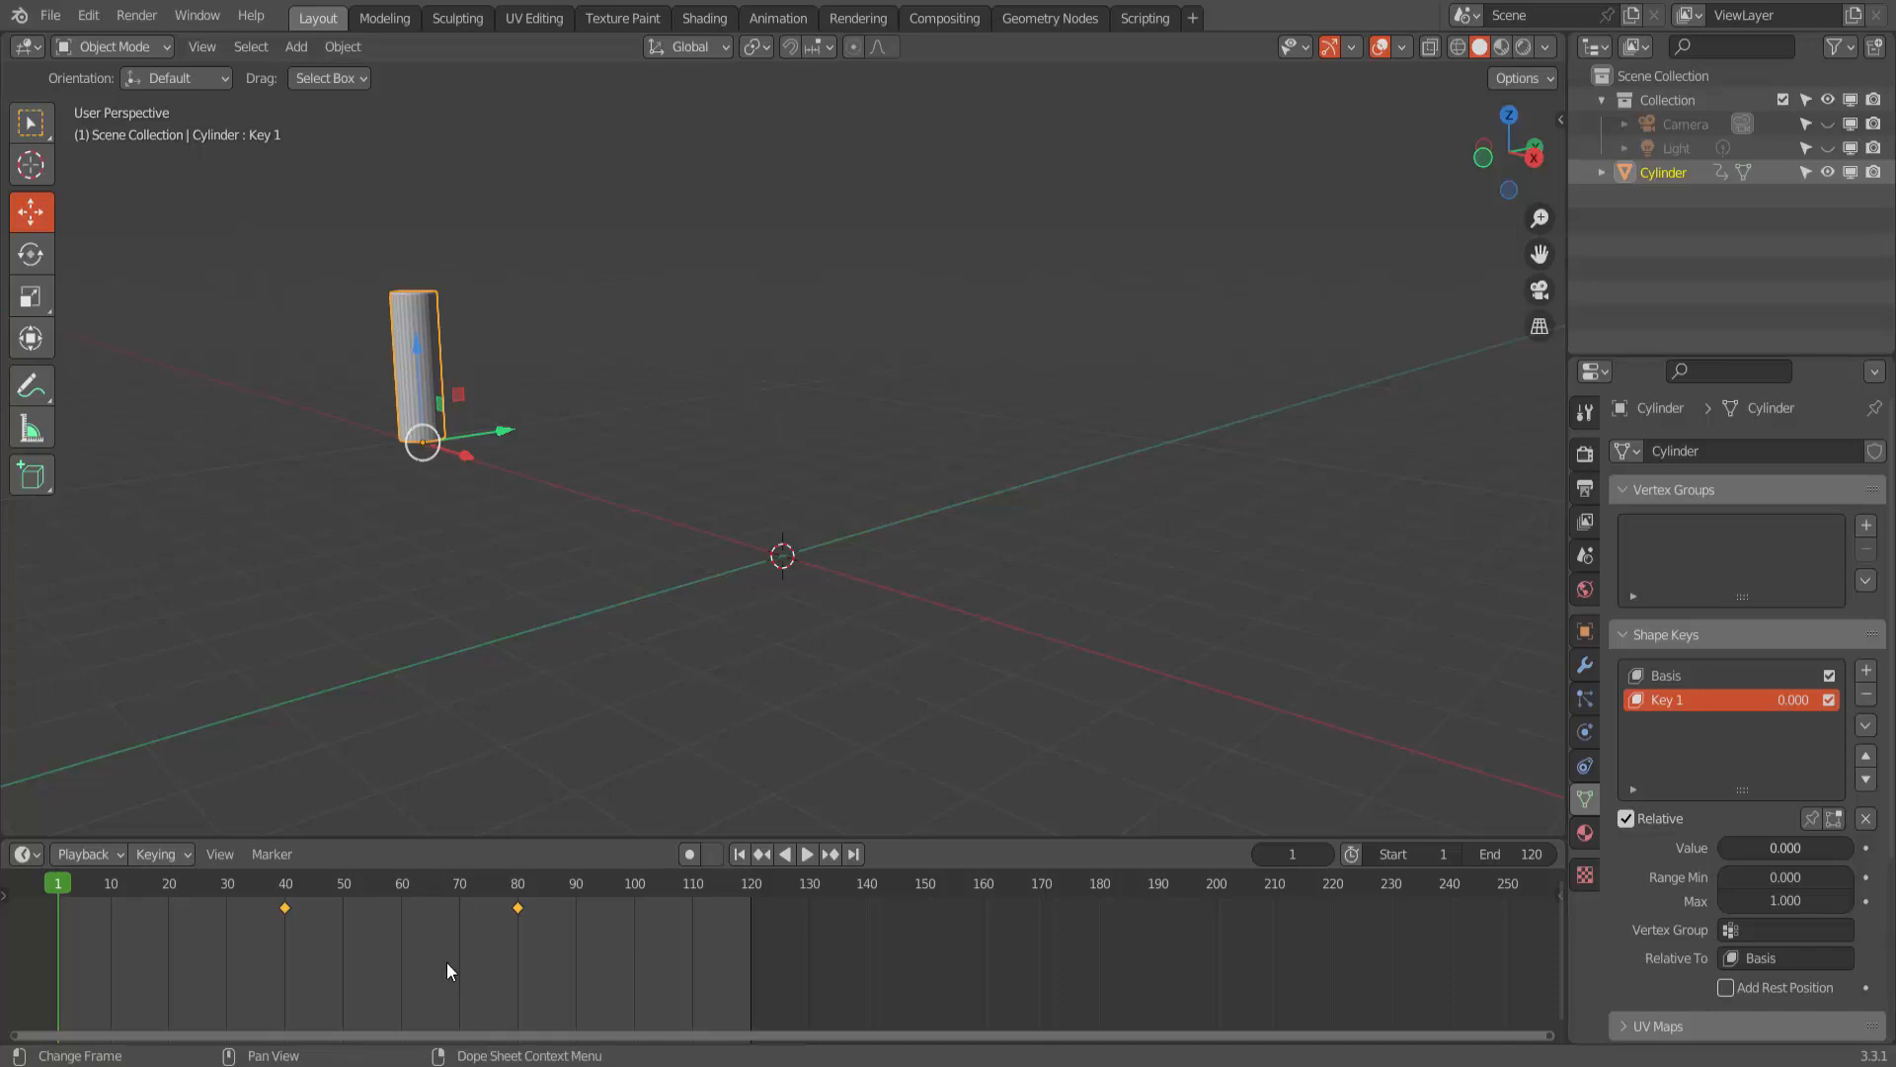
- Set the cylinder keyframes' interpolation to Elastic and play the animation to check the movement
key("t")
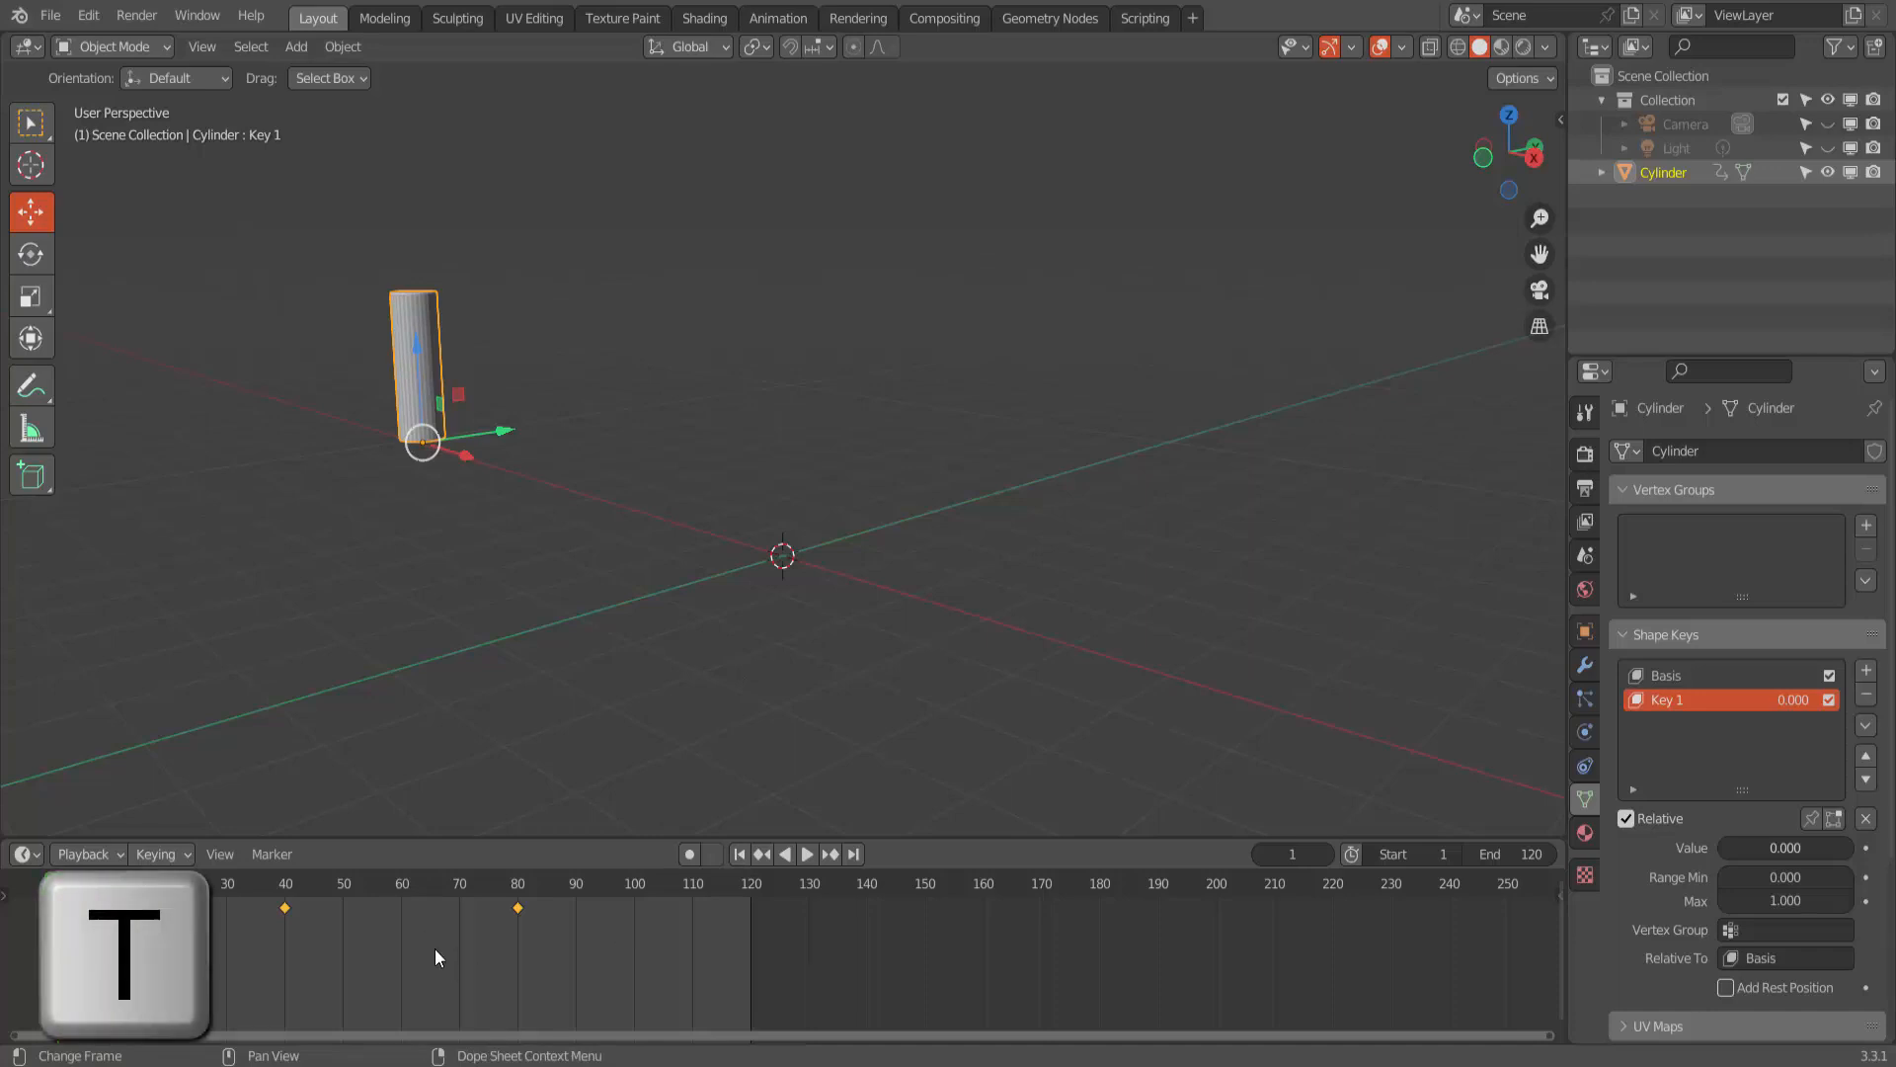
key("t")
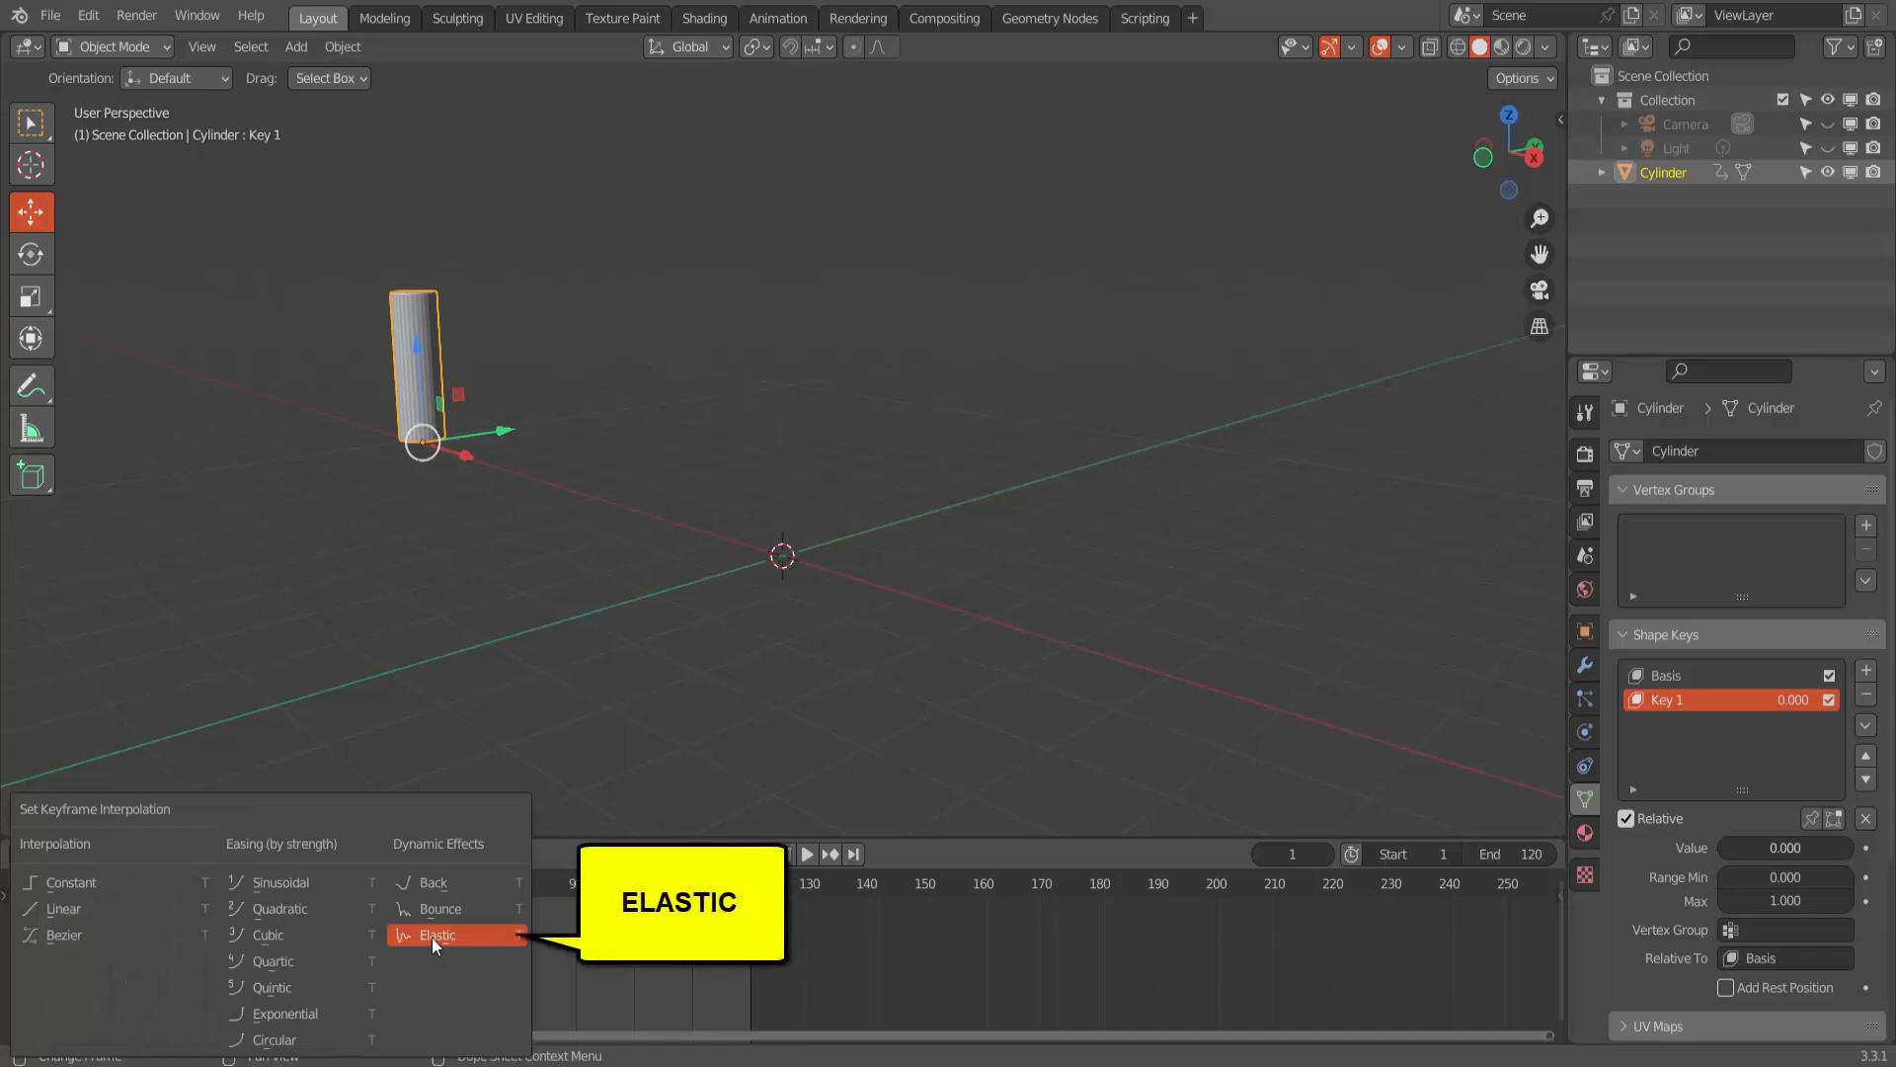
left_click(441, 935)
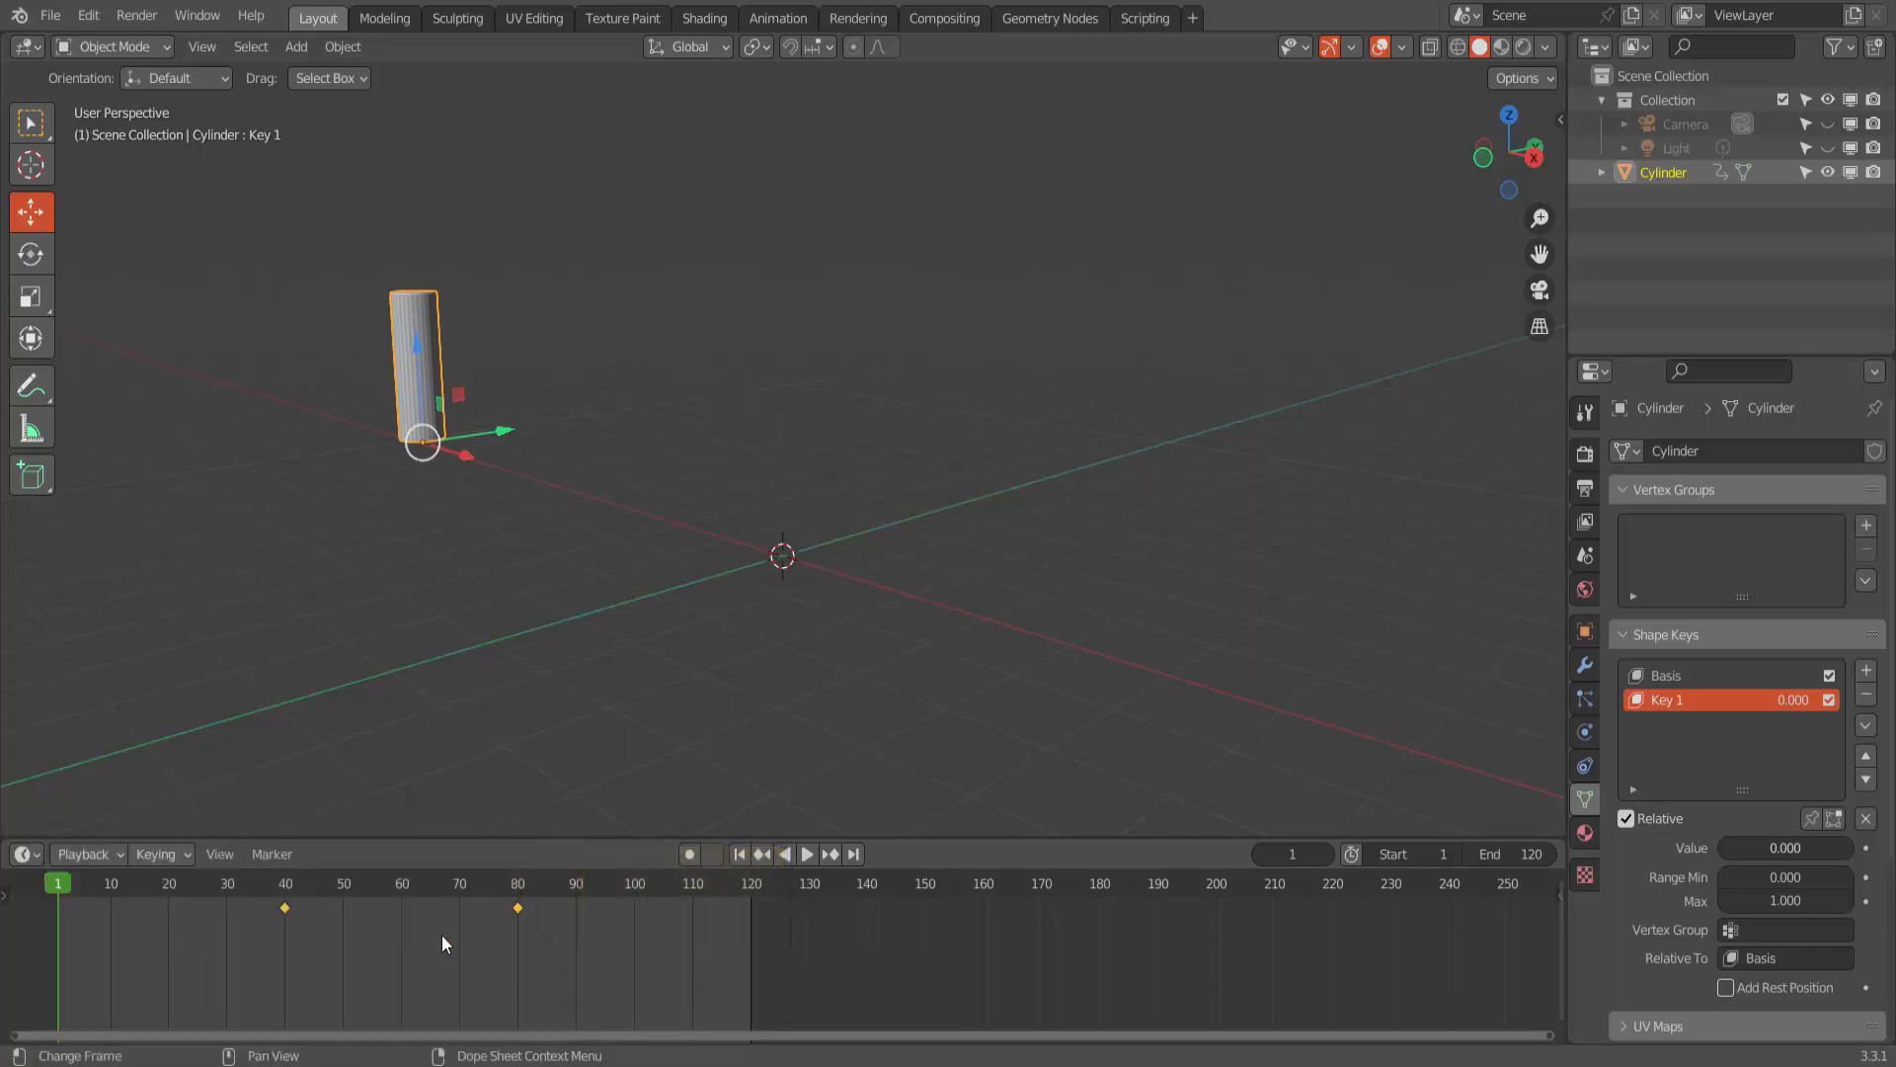
left_click(808, 855)
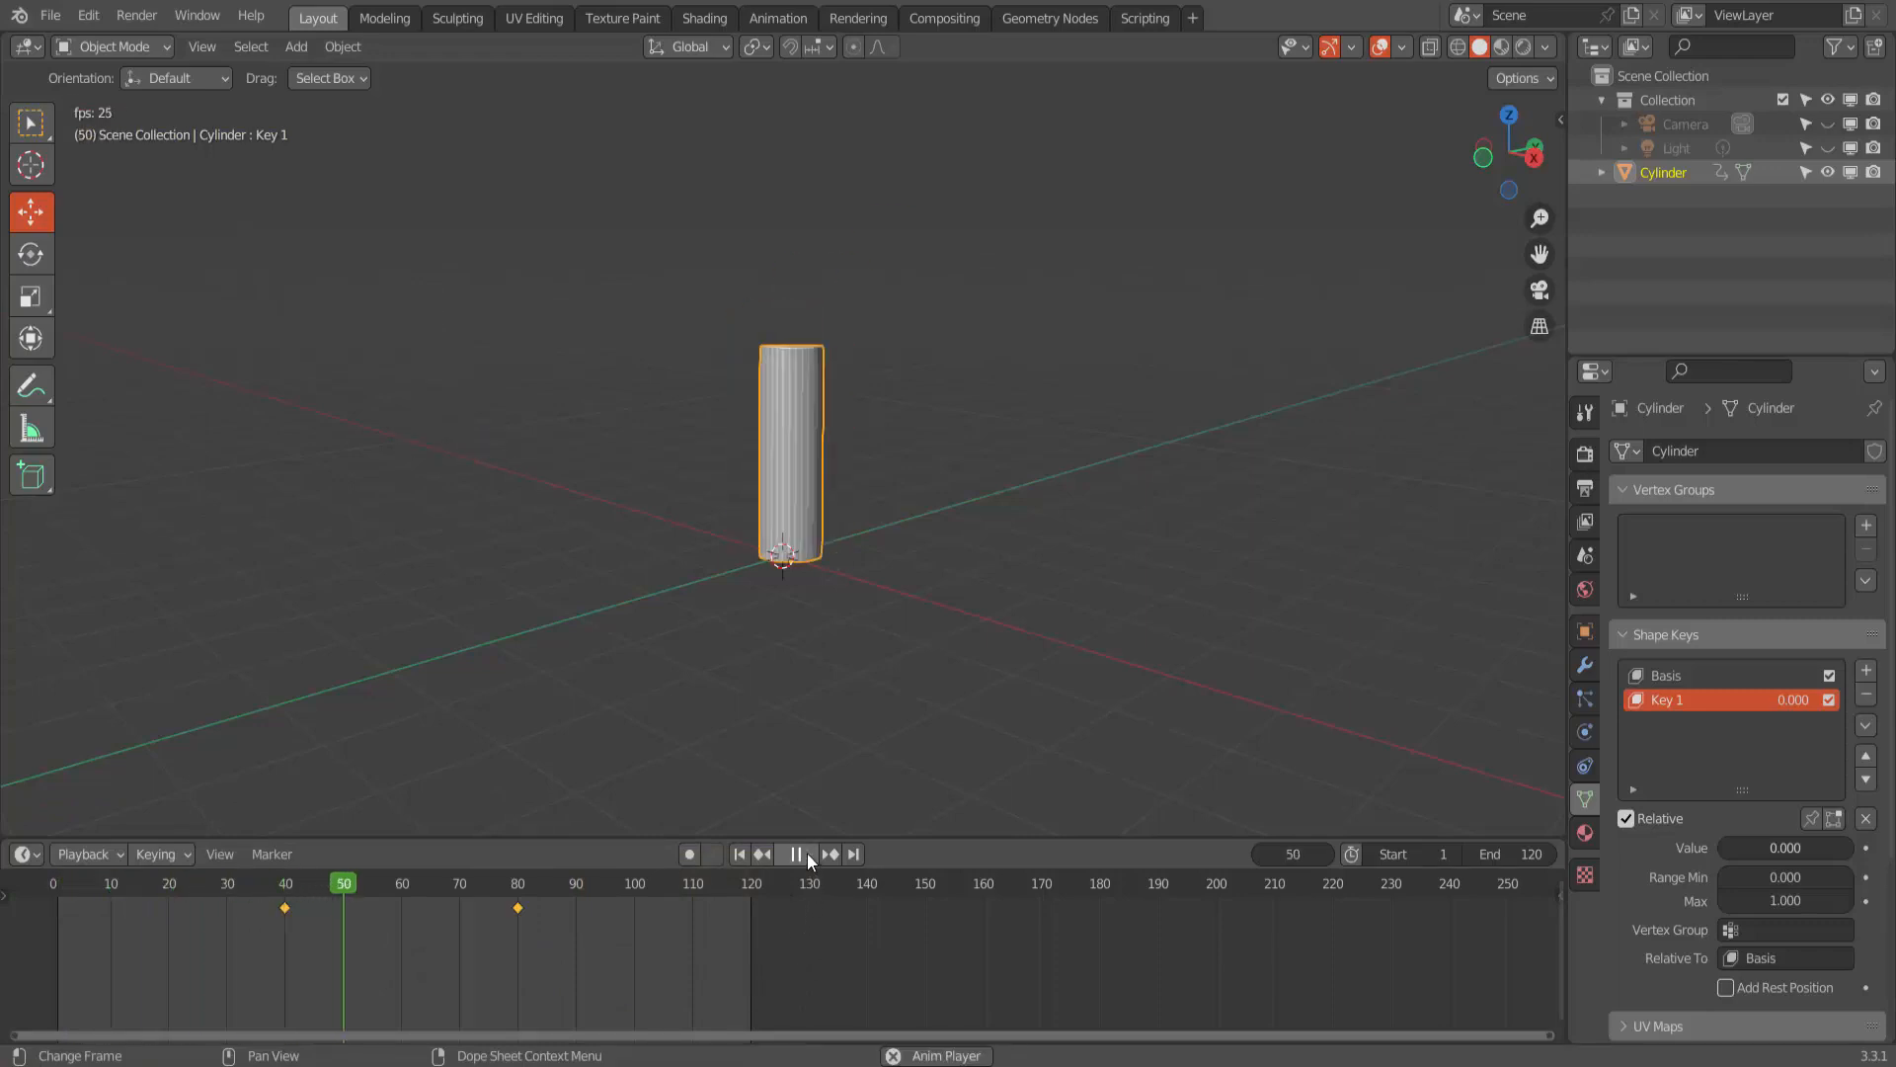
- Stop playback, go to frame 40, and insert a keyframe on Key 1's shape key Value at 0
left_click(808, 853)
left_click(738, 853)
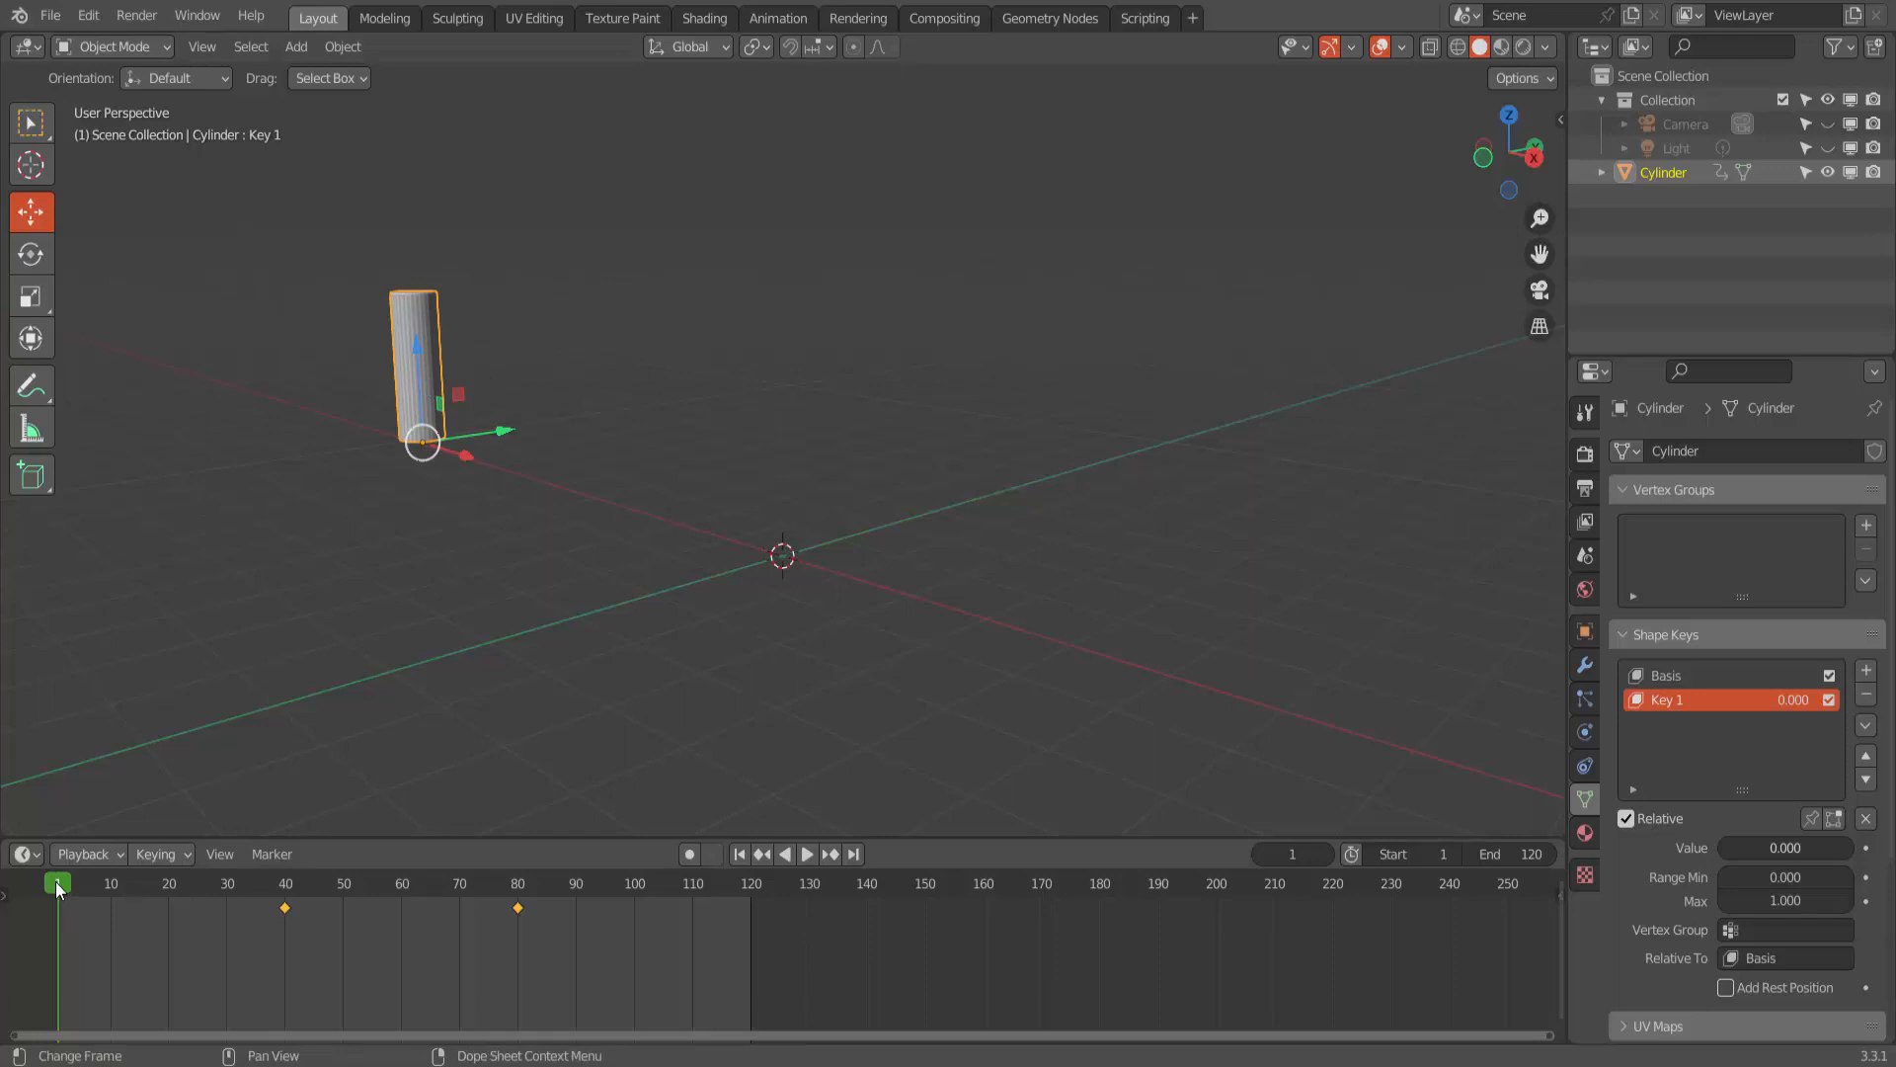
key("space")
left_click_drag(246, 856, 286, 860)
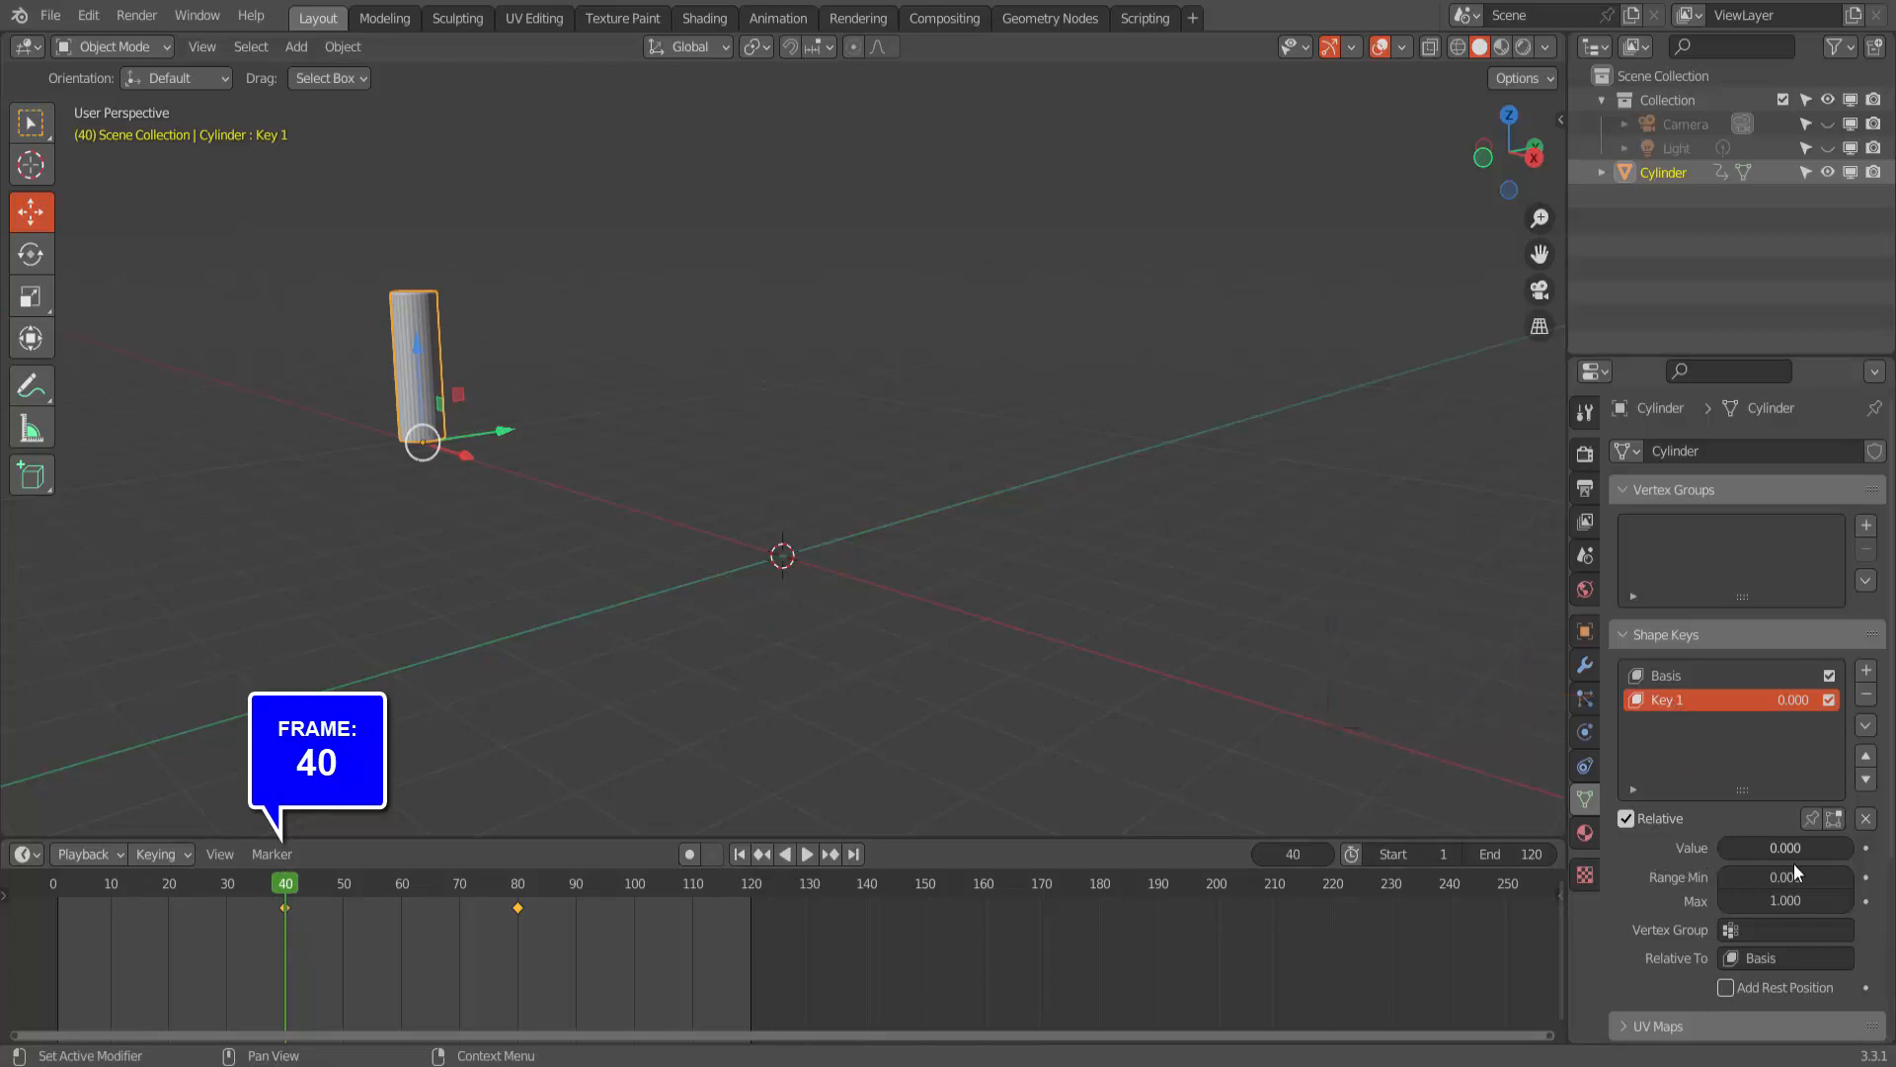
left_click(1867, 849)
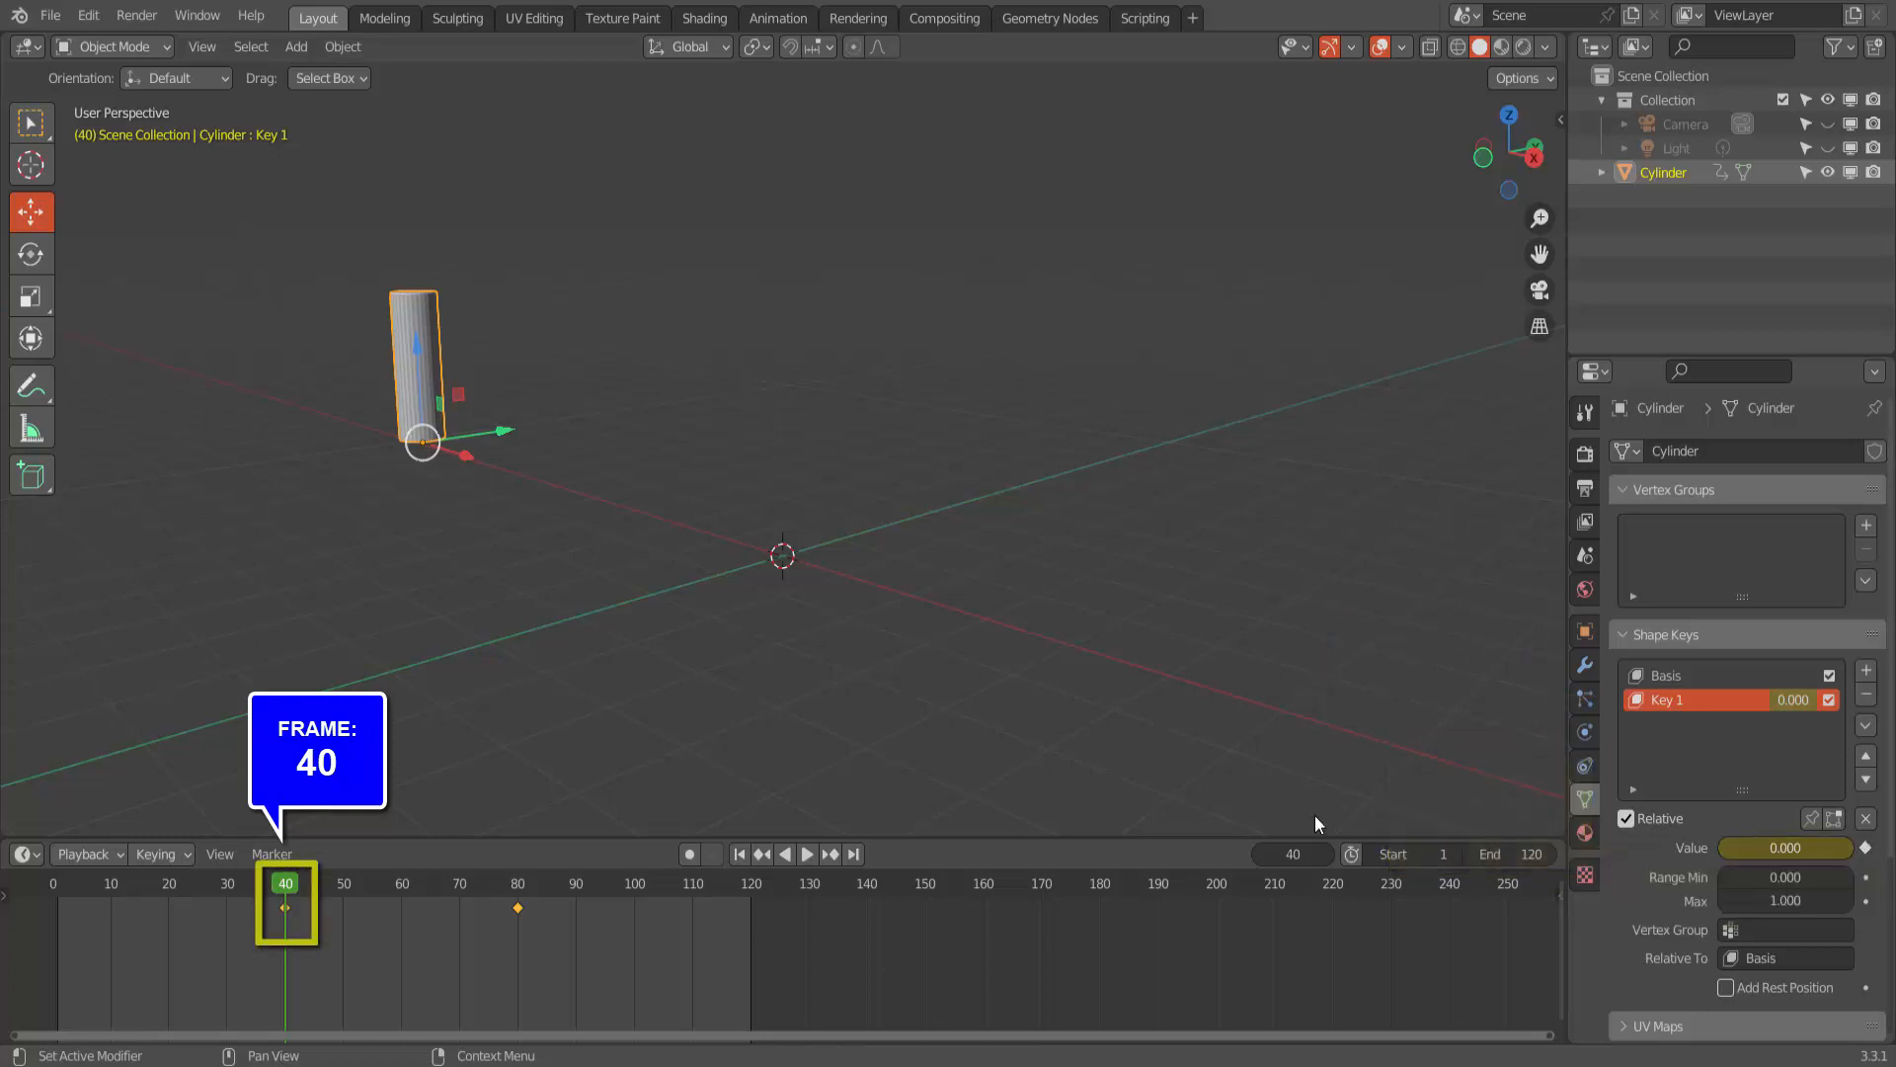
- At frame 44, set Key 1's shape key Value to 1 and insert a keyframe on it
key("space")
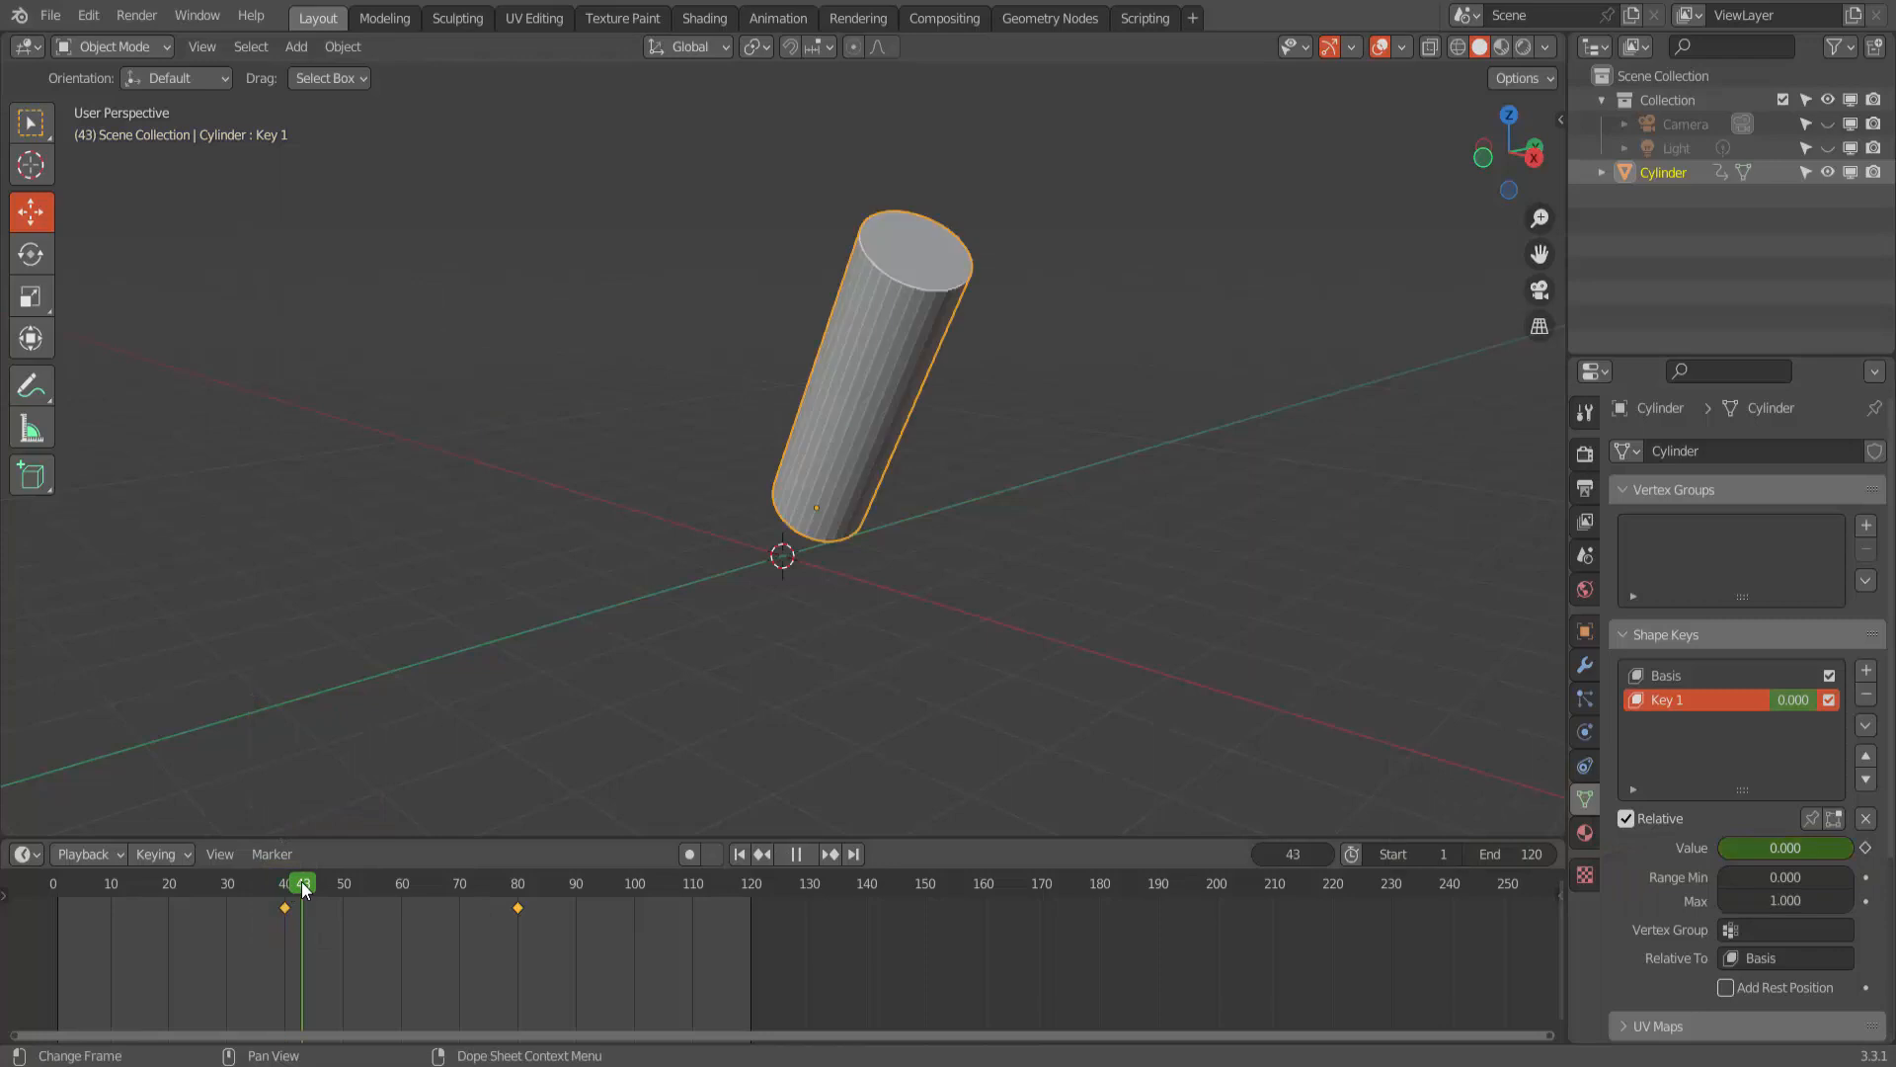
key("space")
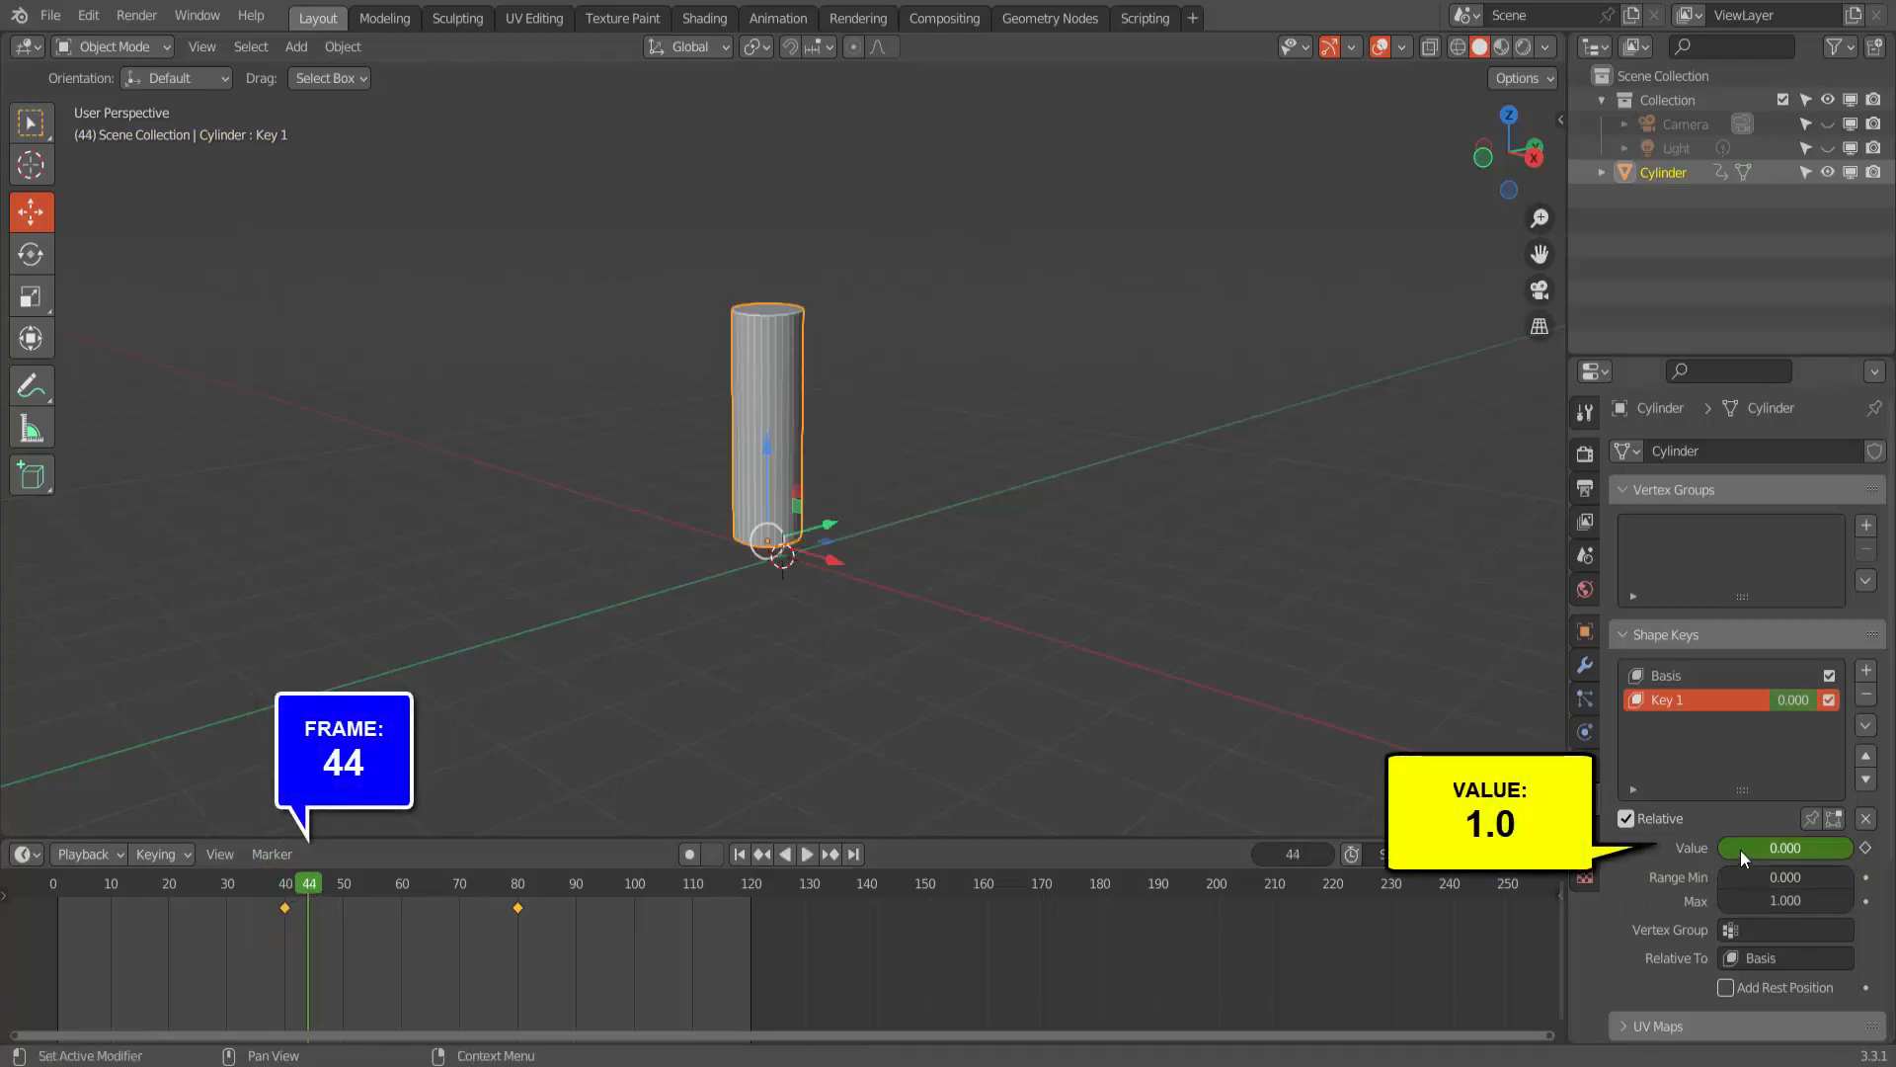
left_click_drag(1740, 850, 1872, 849)
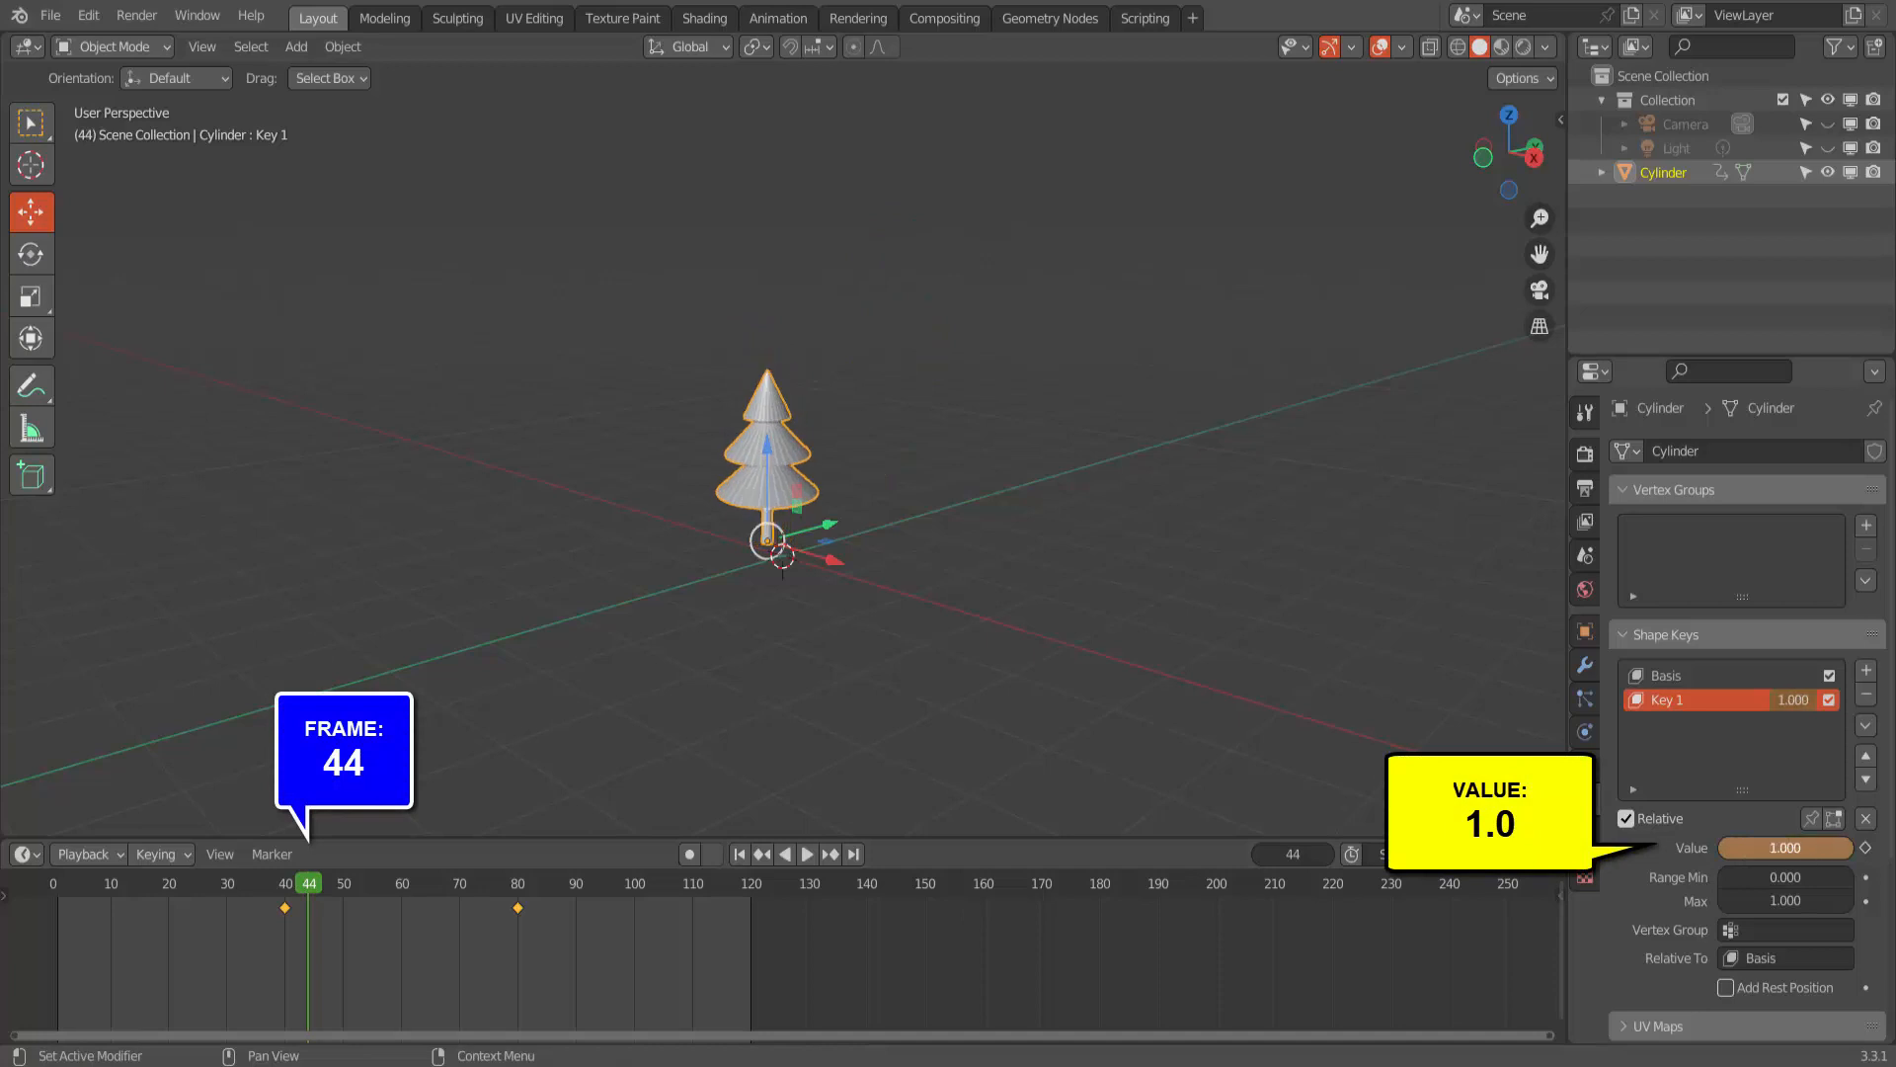
left_click(1865, 848)
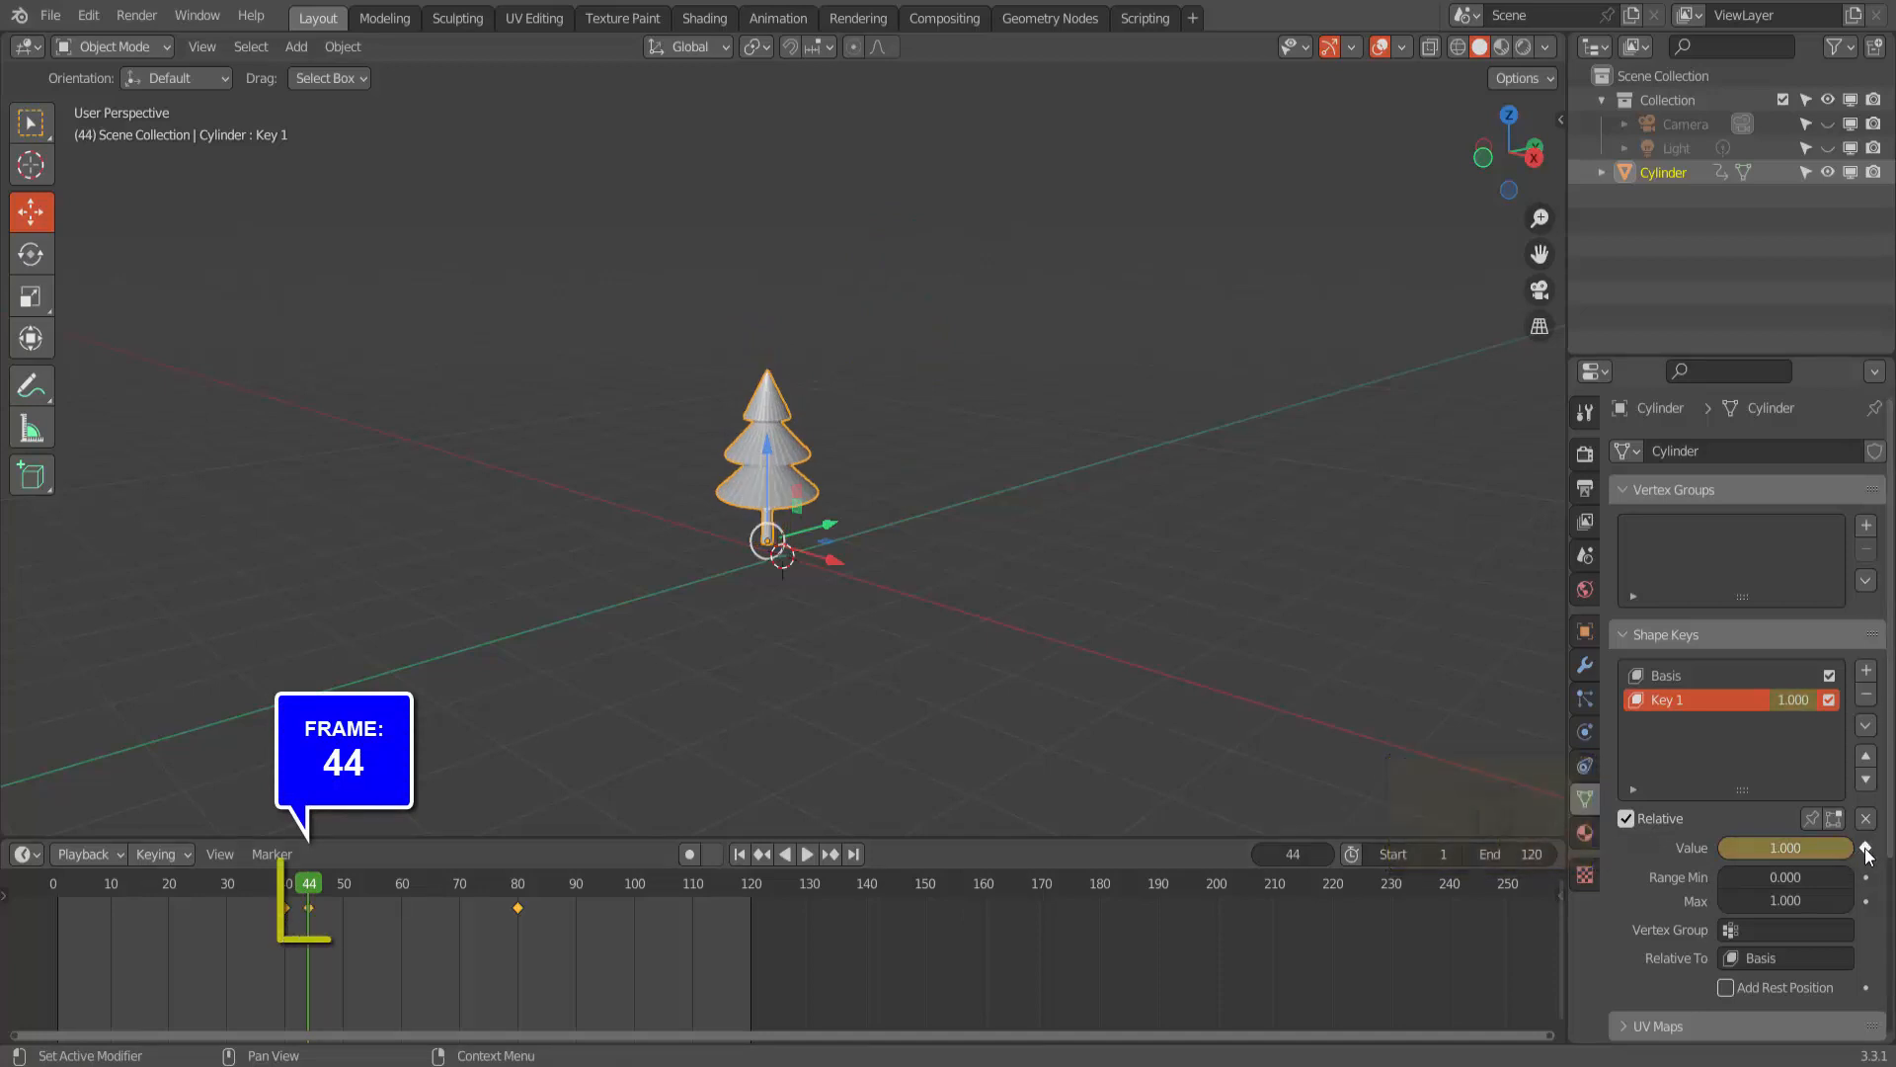
- Play the animation from the first frame to check the cylinder's transformation into the tree, and stop playback
left_click(738, 854)
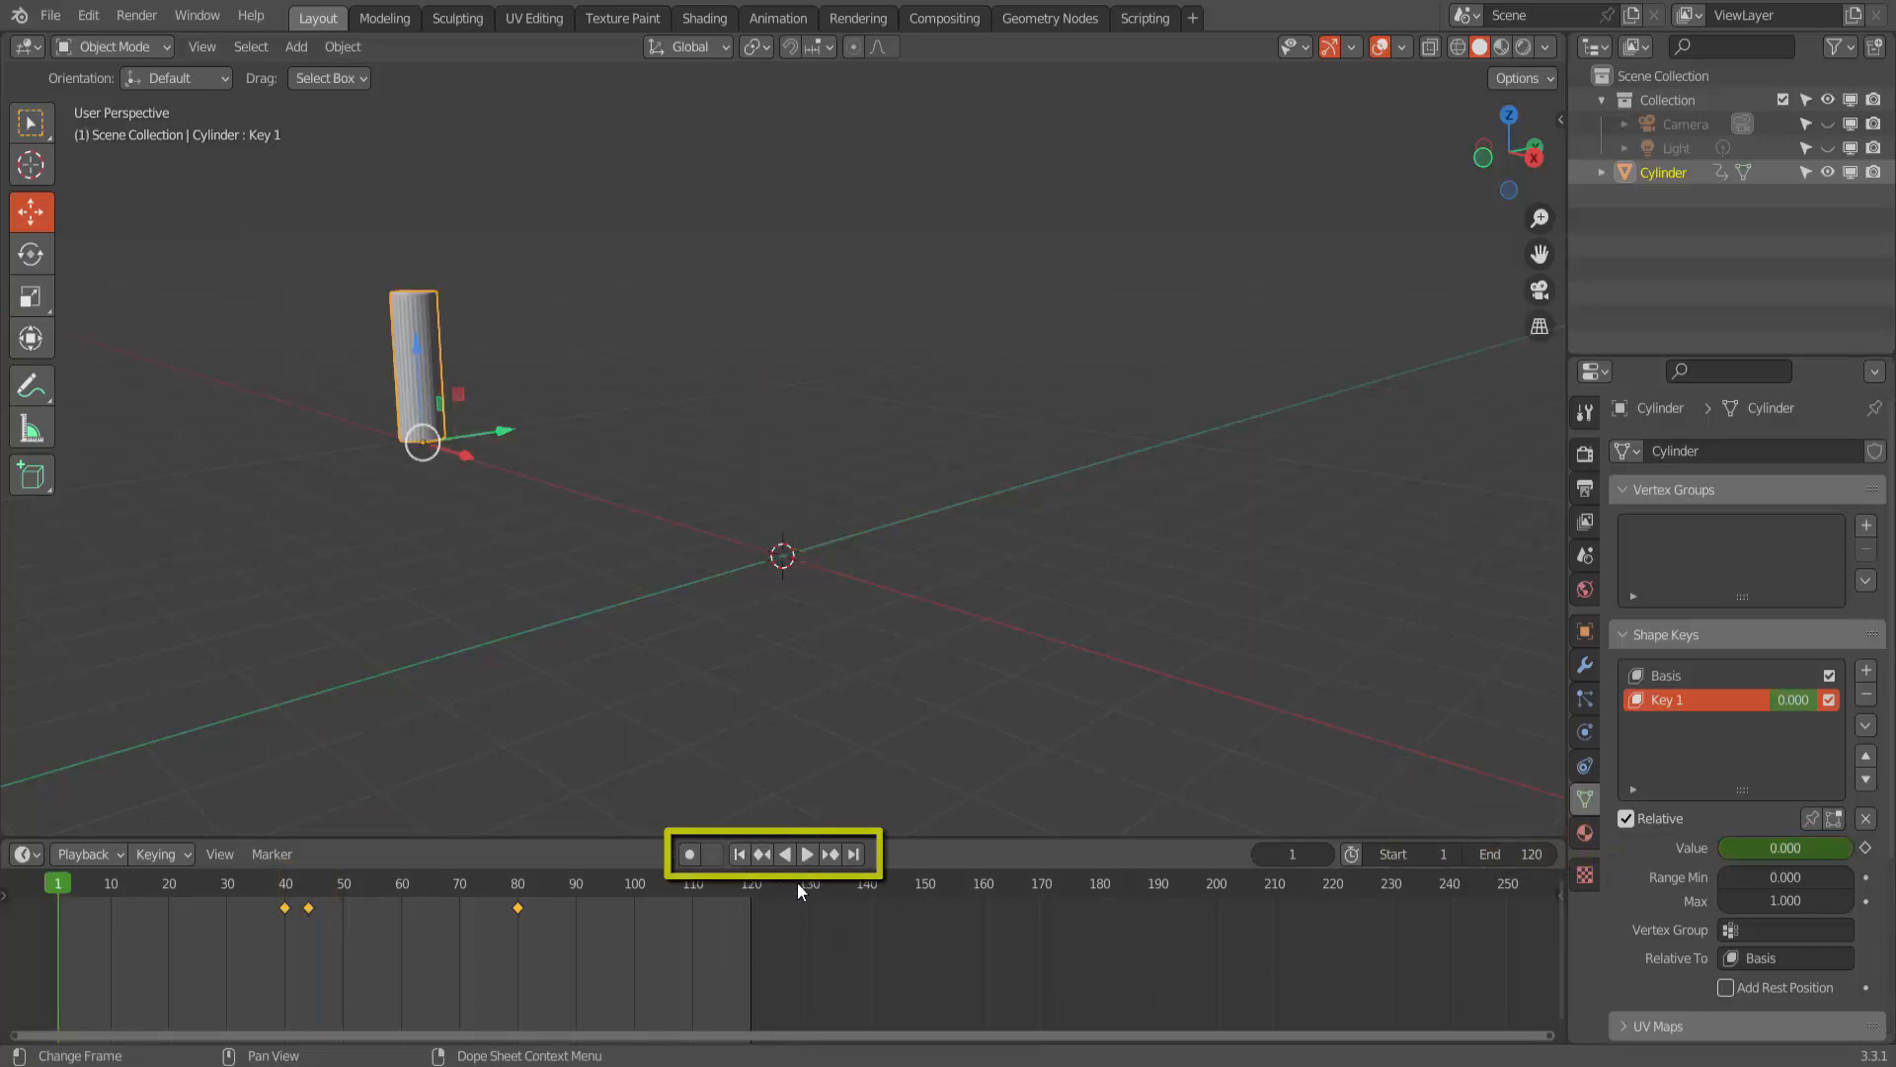
left_click(807, 855)
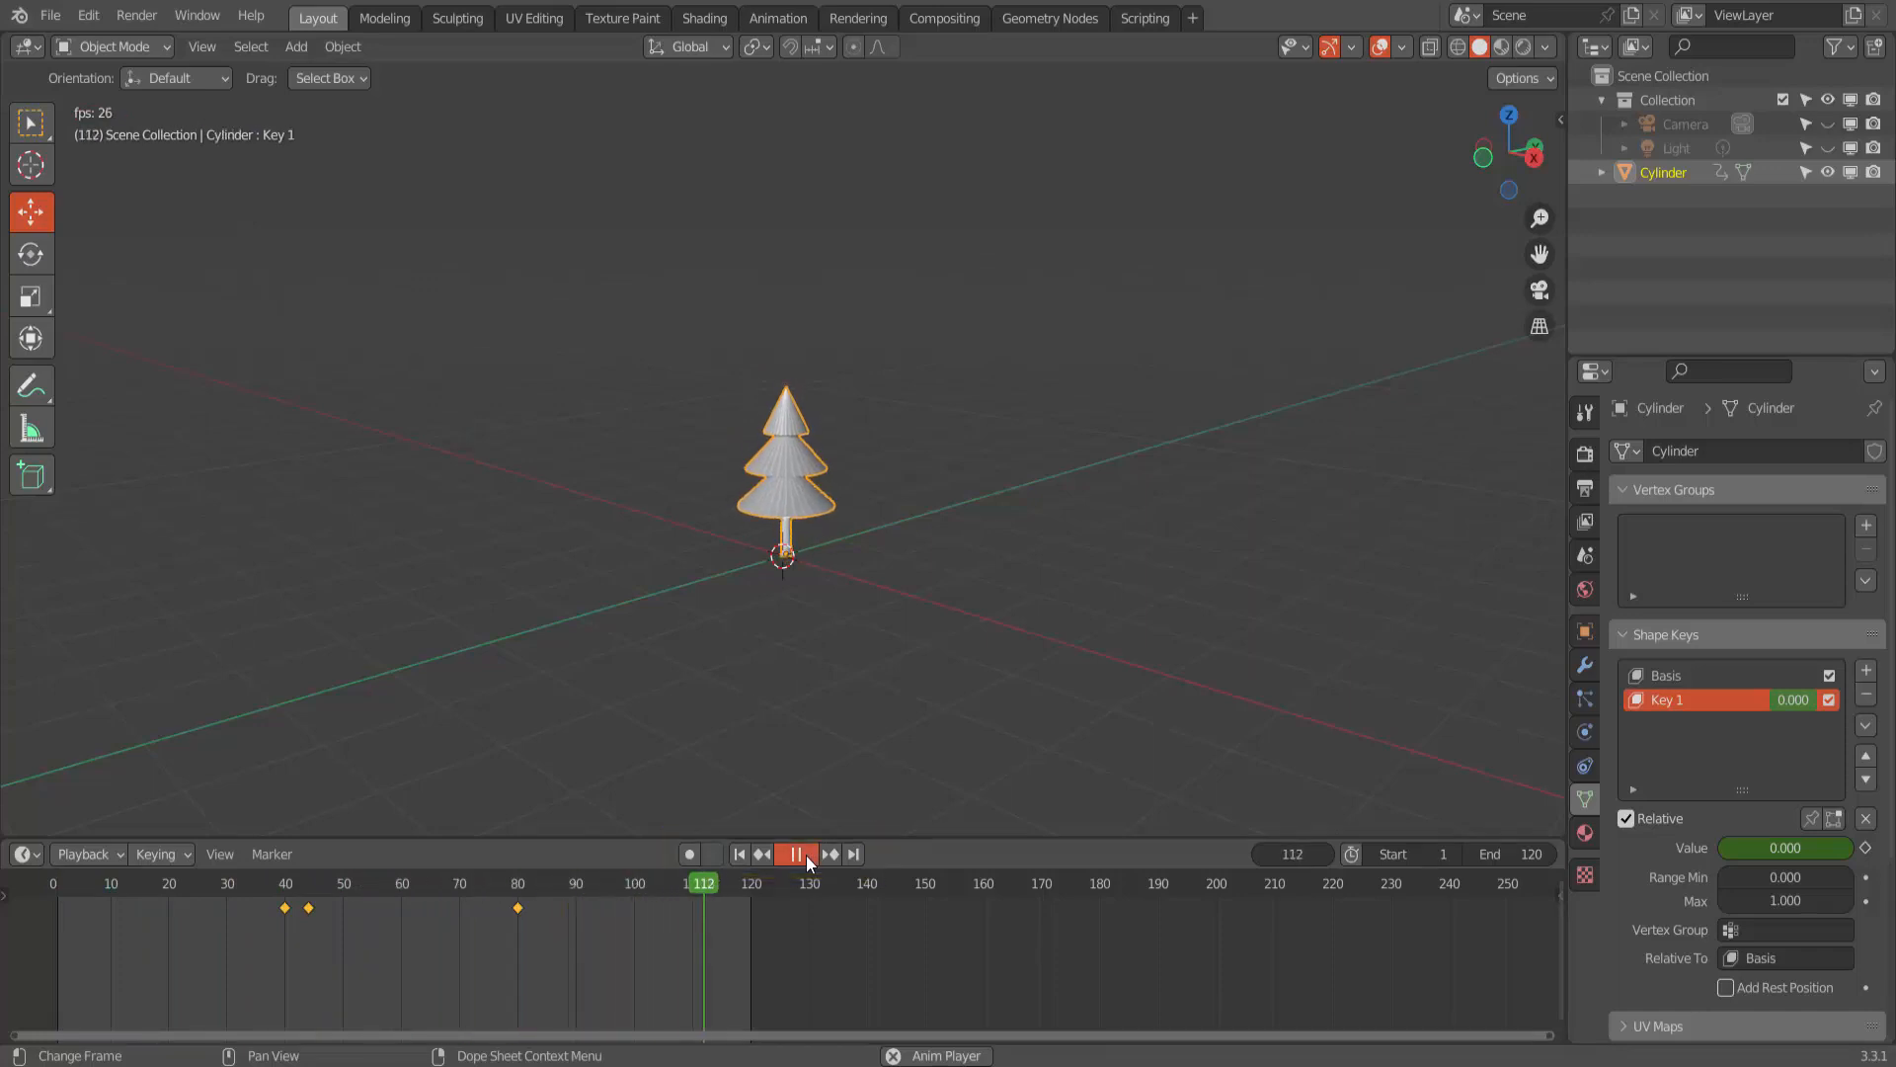
left_click(806, 855)
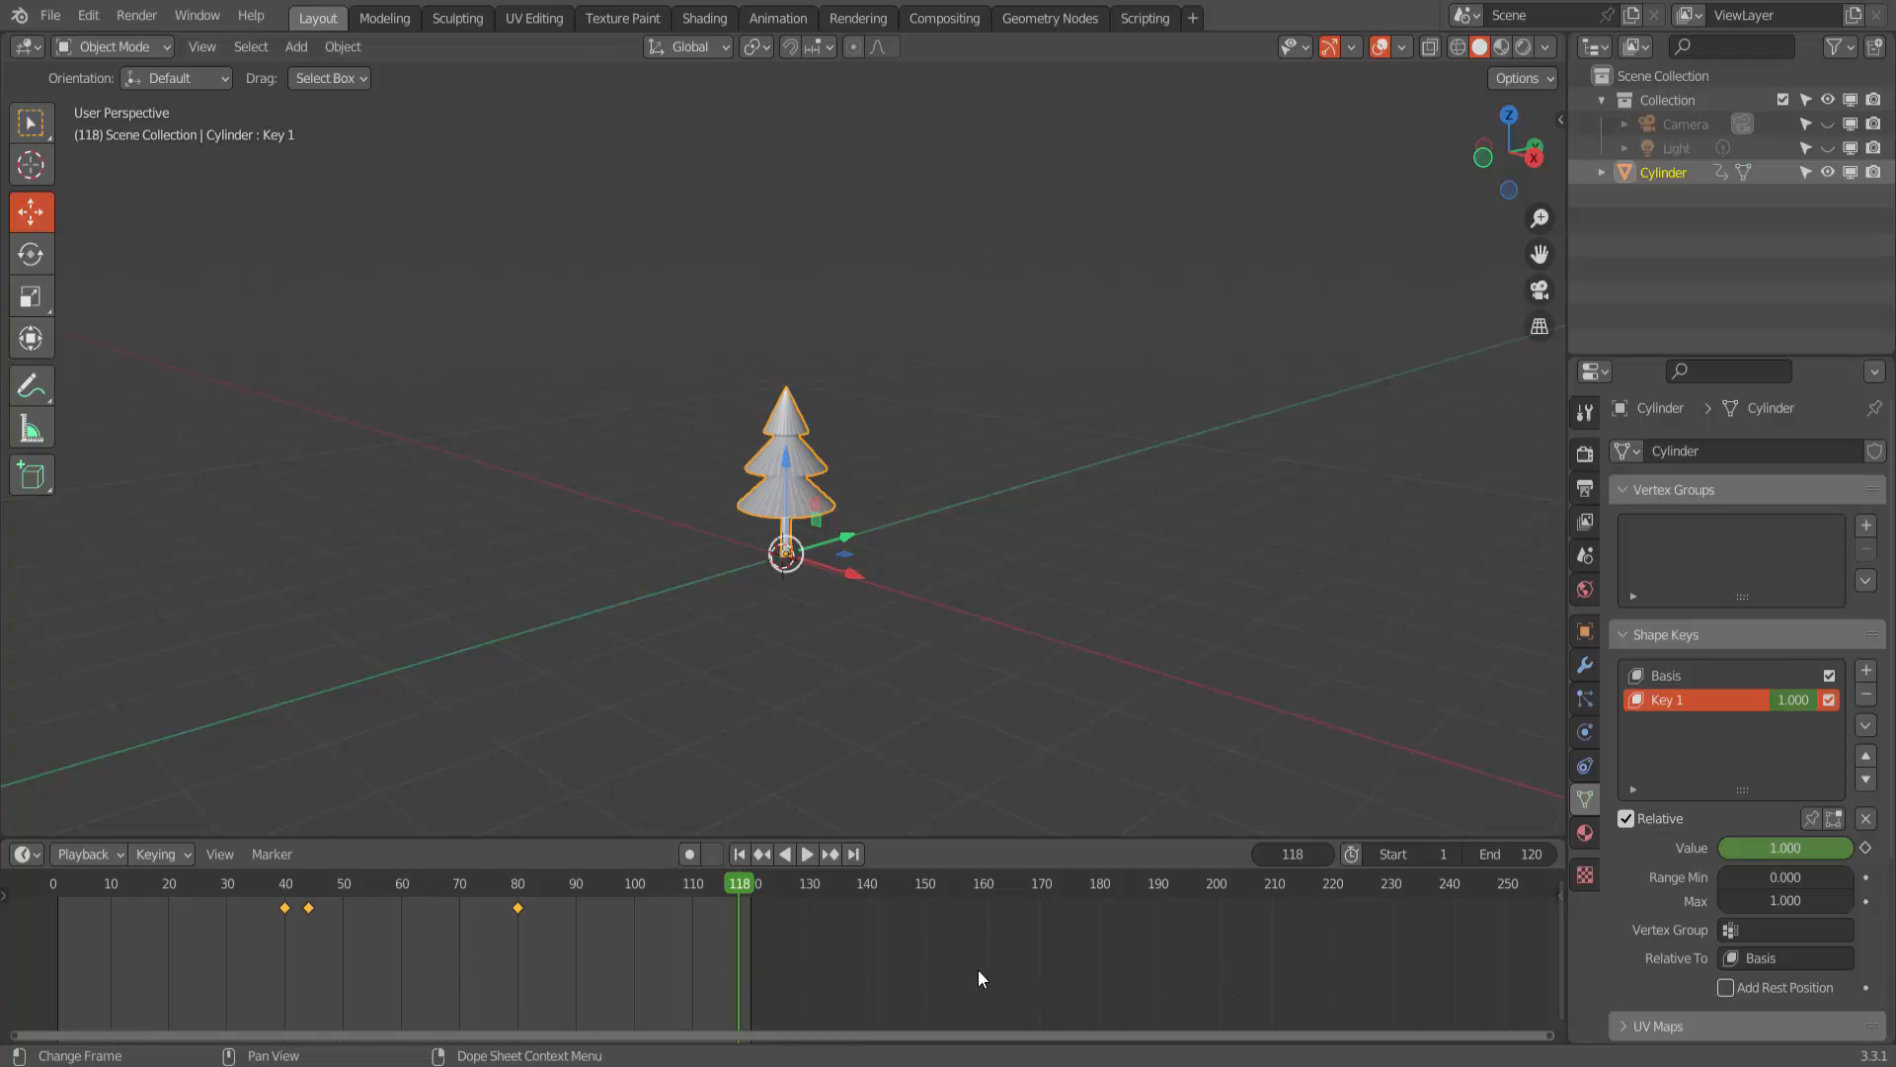
- Set the animation's end frame to 180 and shift all keyframes forward 40 frames so the first sits at frame 80
left_click(1486, 855)
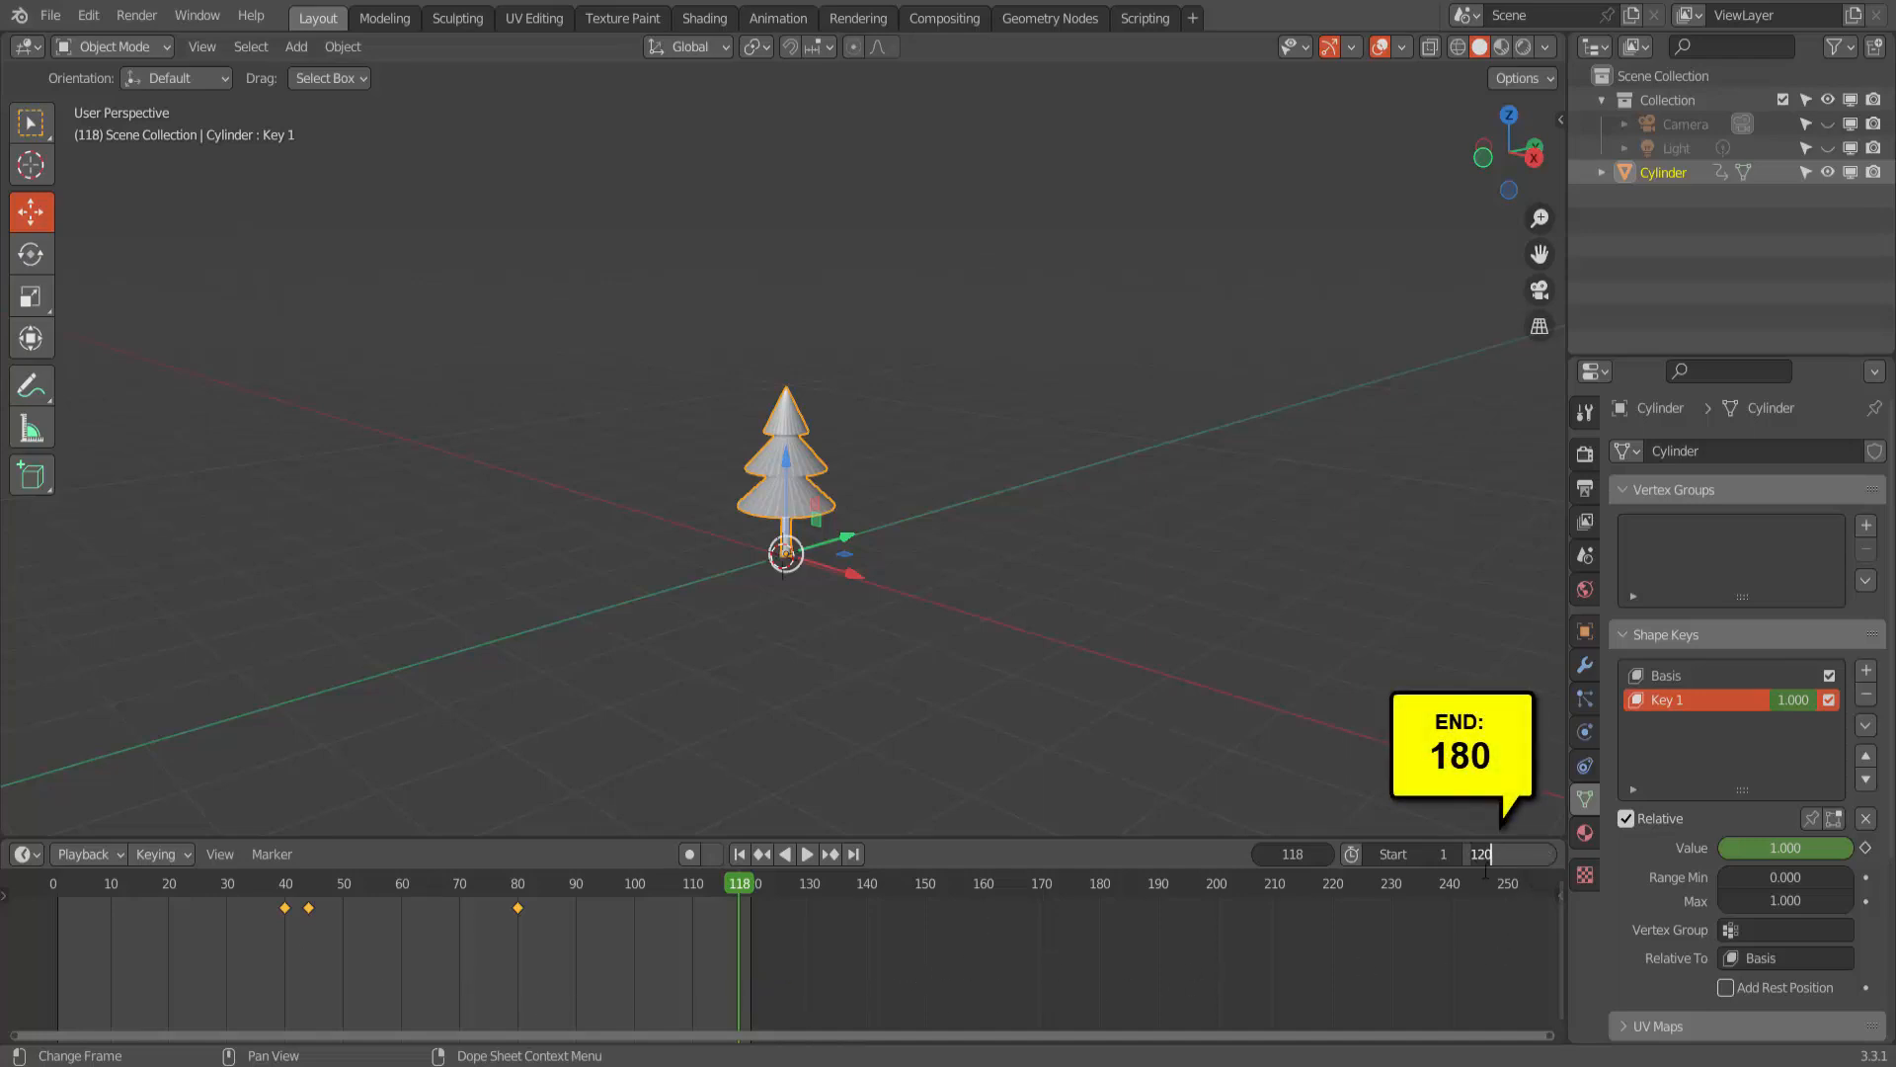
type("180")
key("Return")
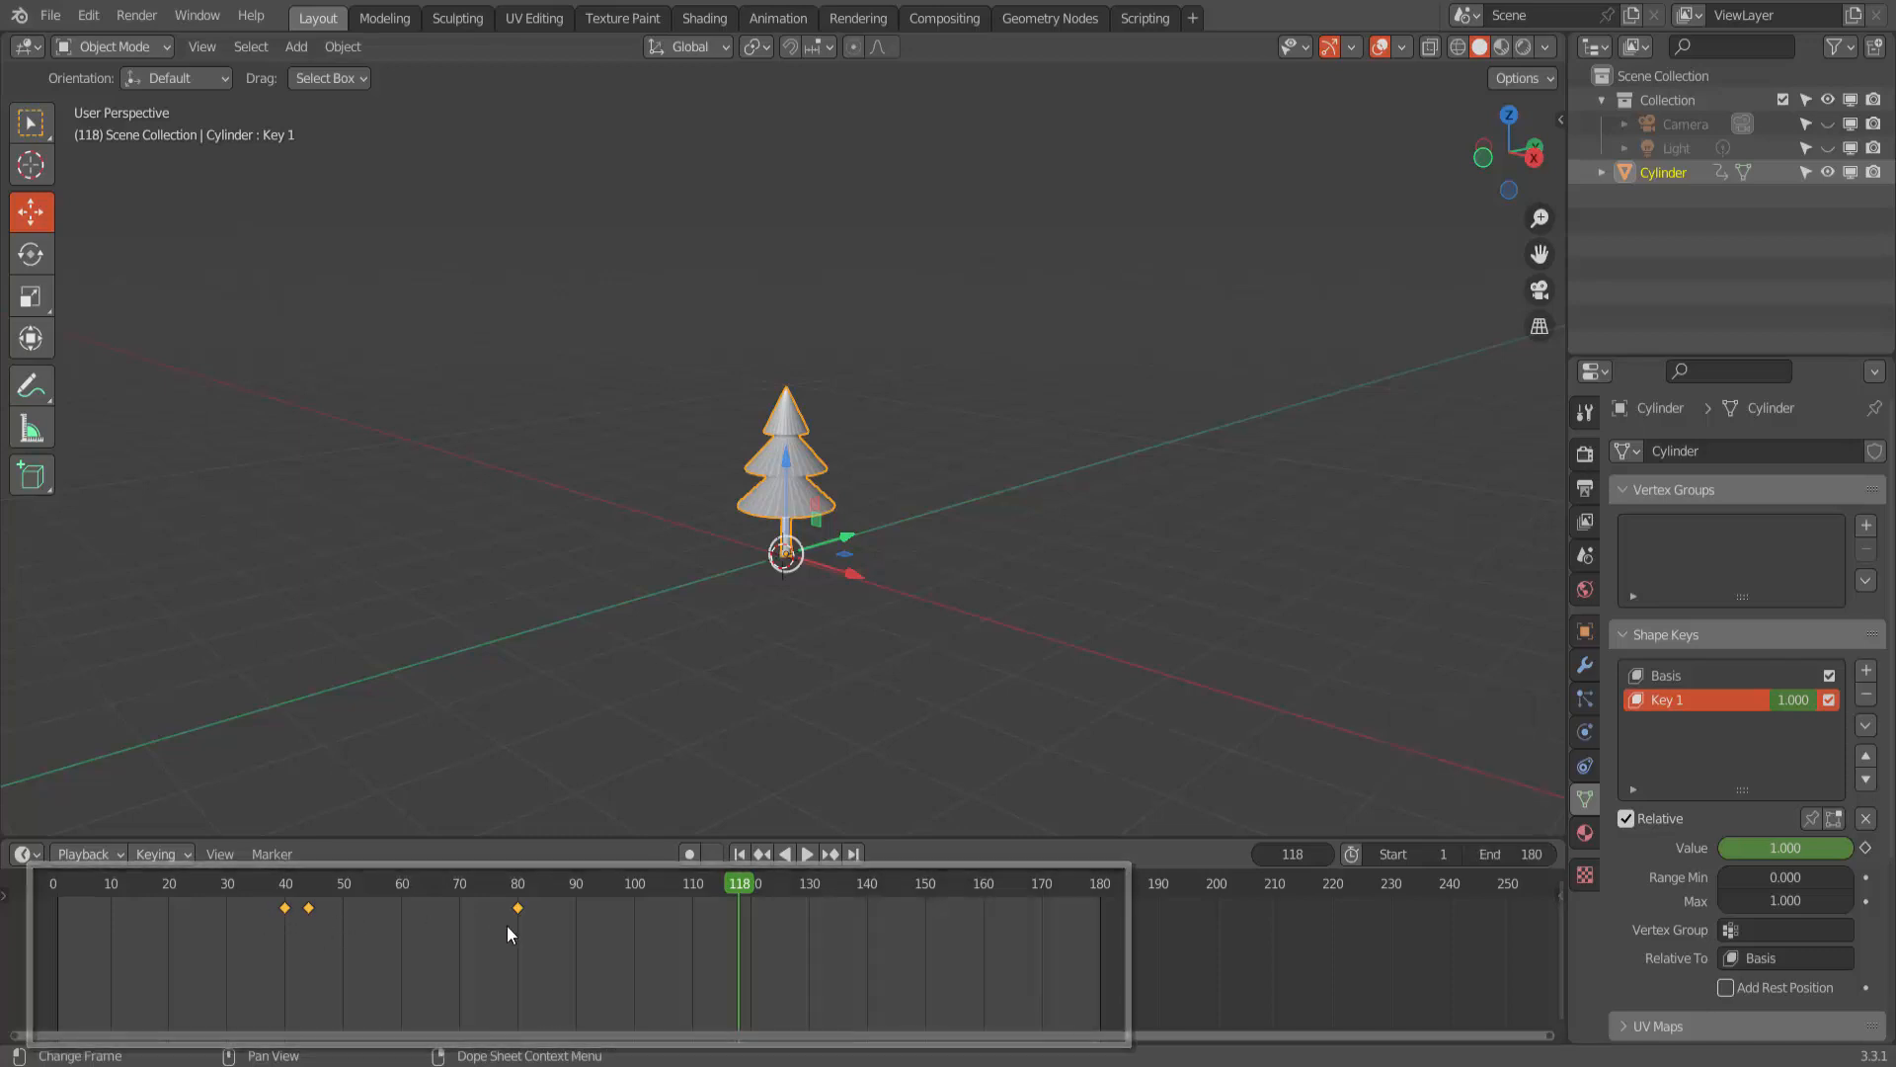
key("g")
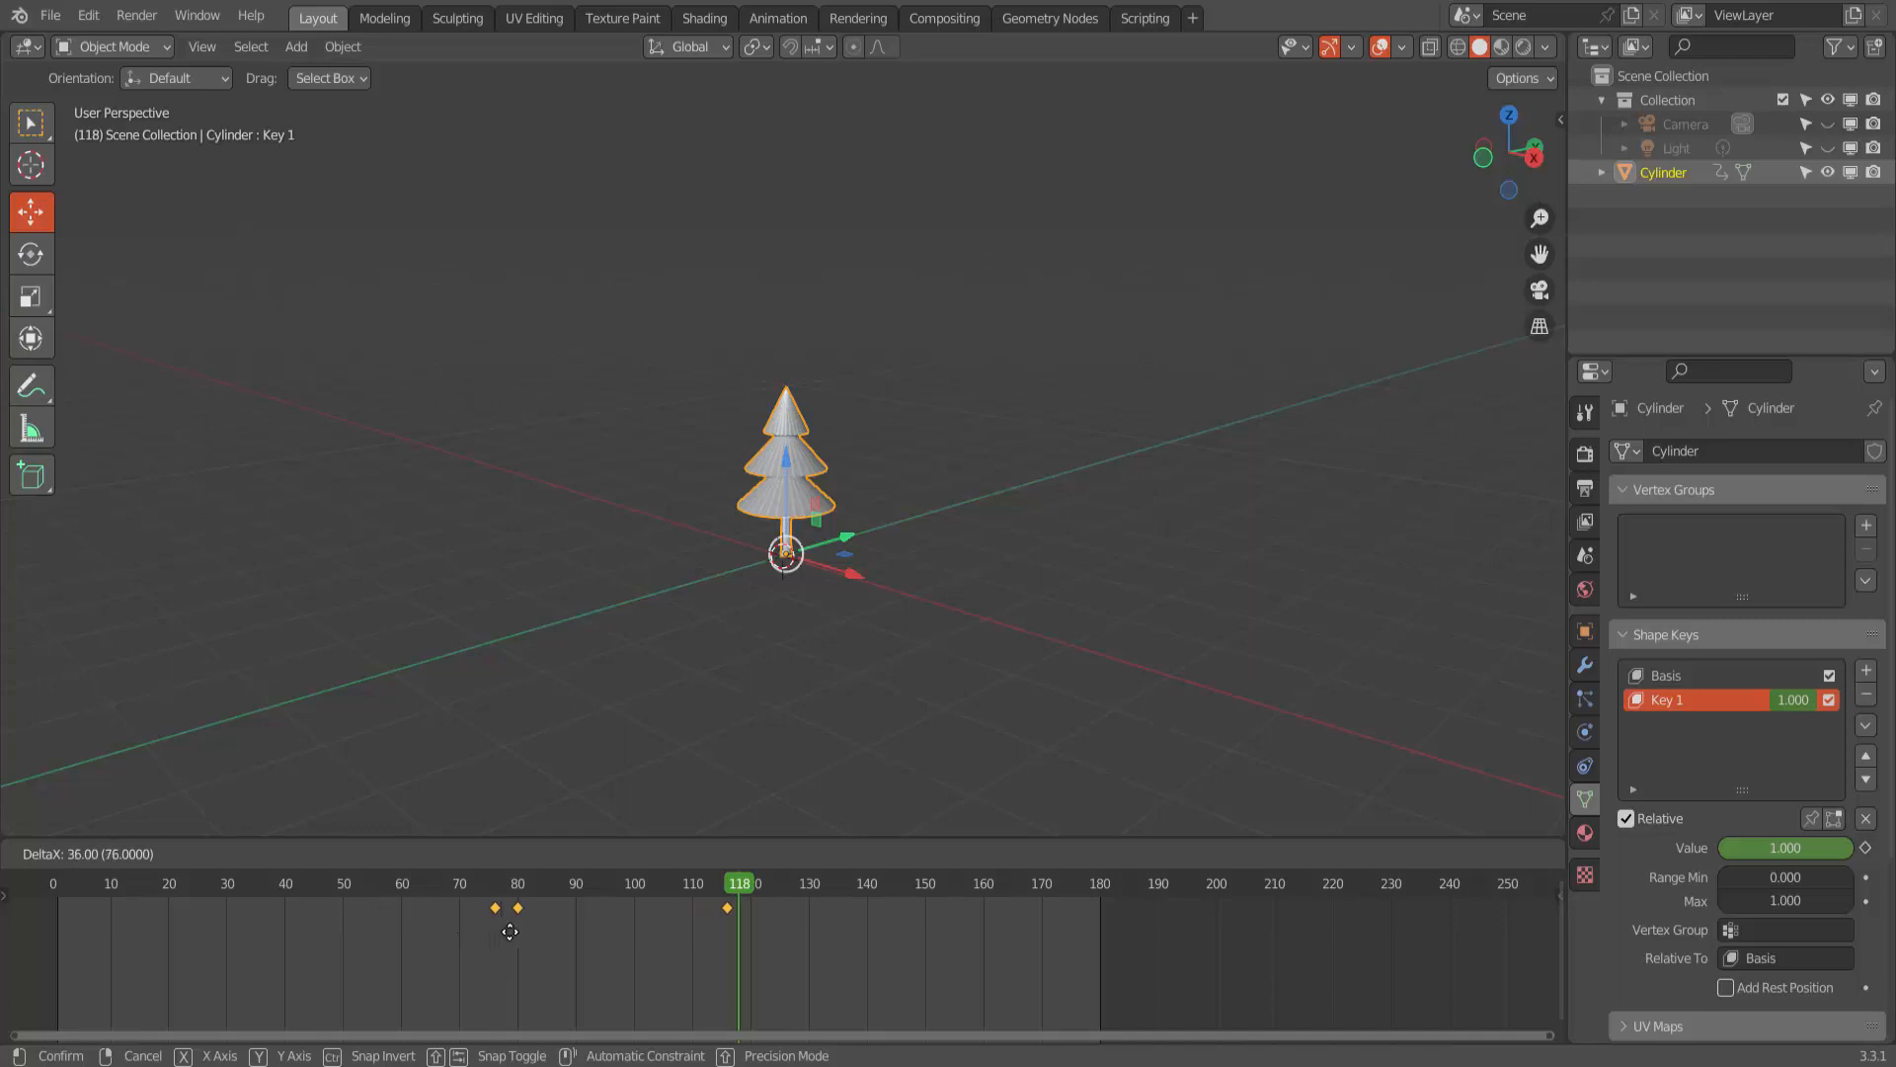
left_click(533, 932)
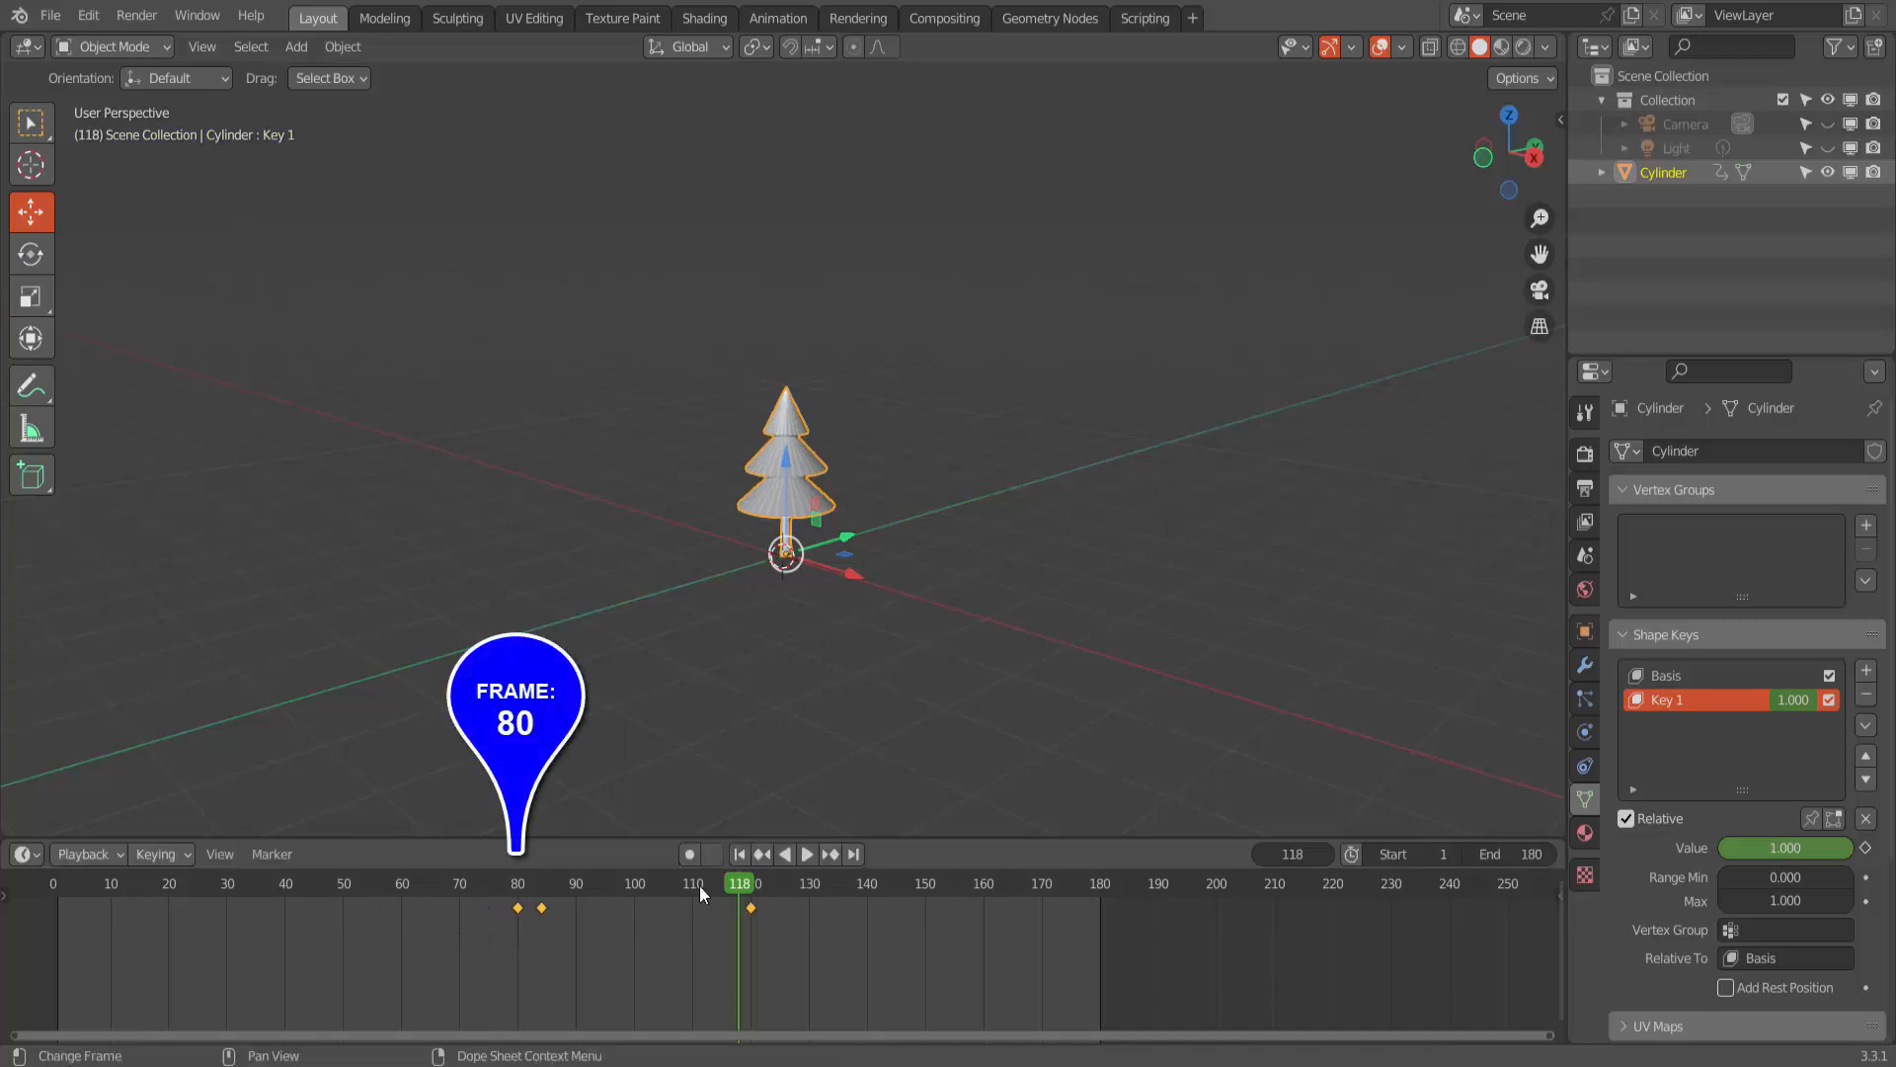
- Replay the animation from frame 1 to check the shifted keyframe timing, and stop playback
left_click(744, 854)
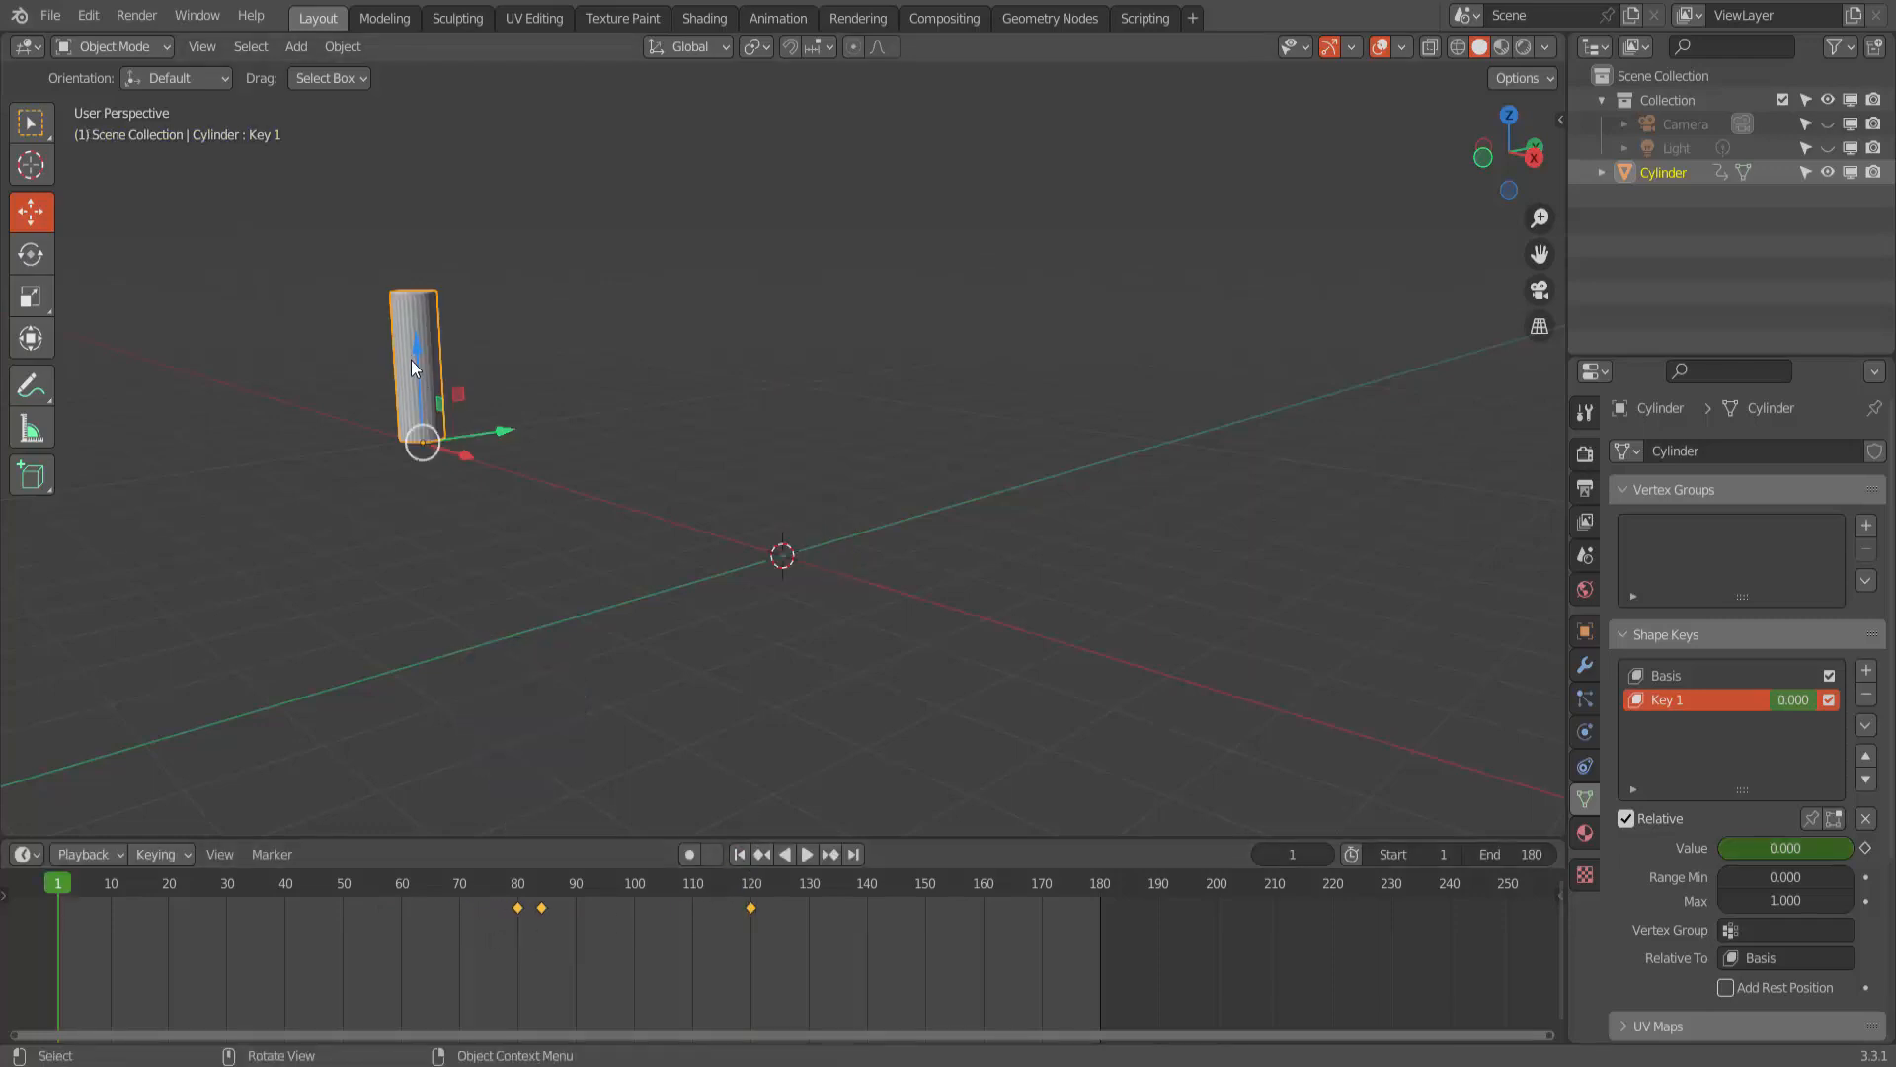
left_click(810, 855)
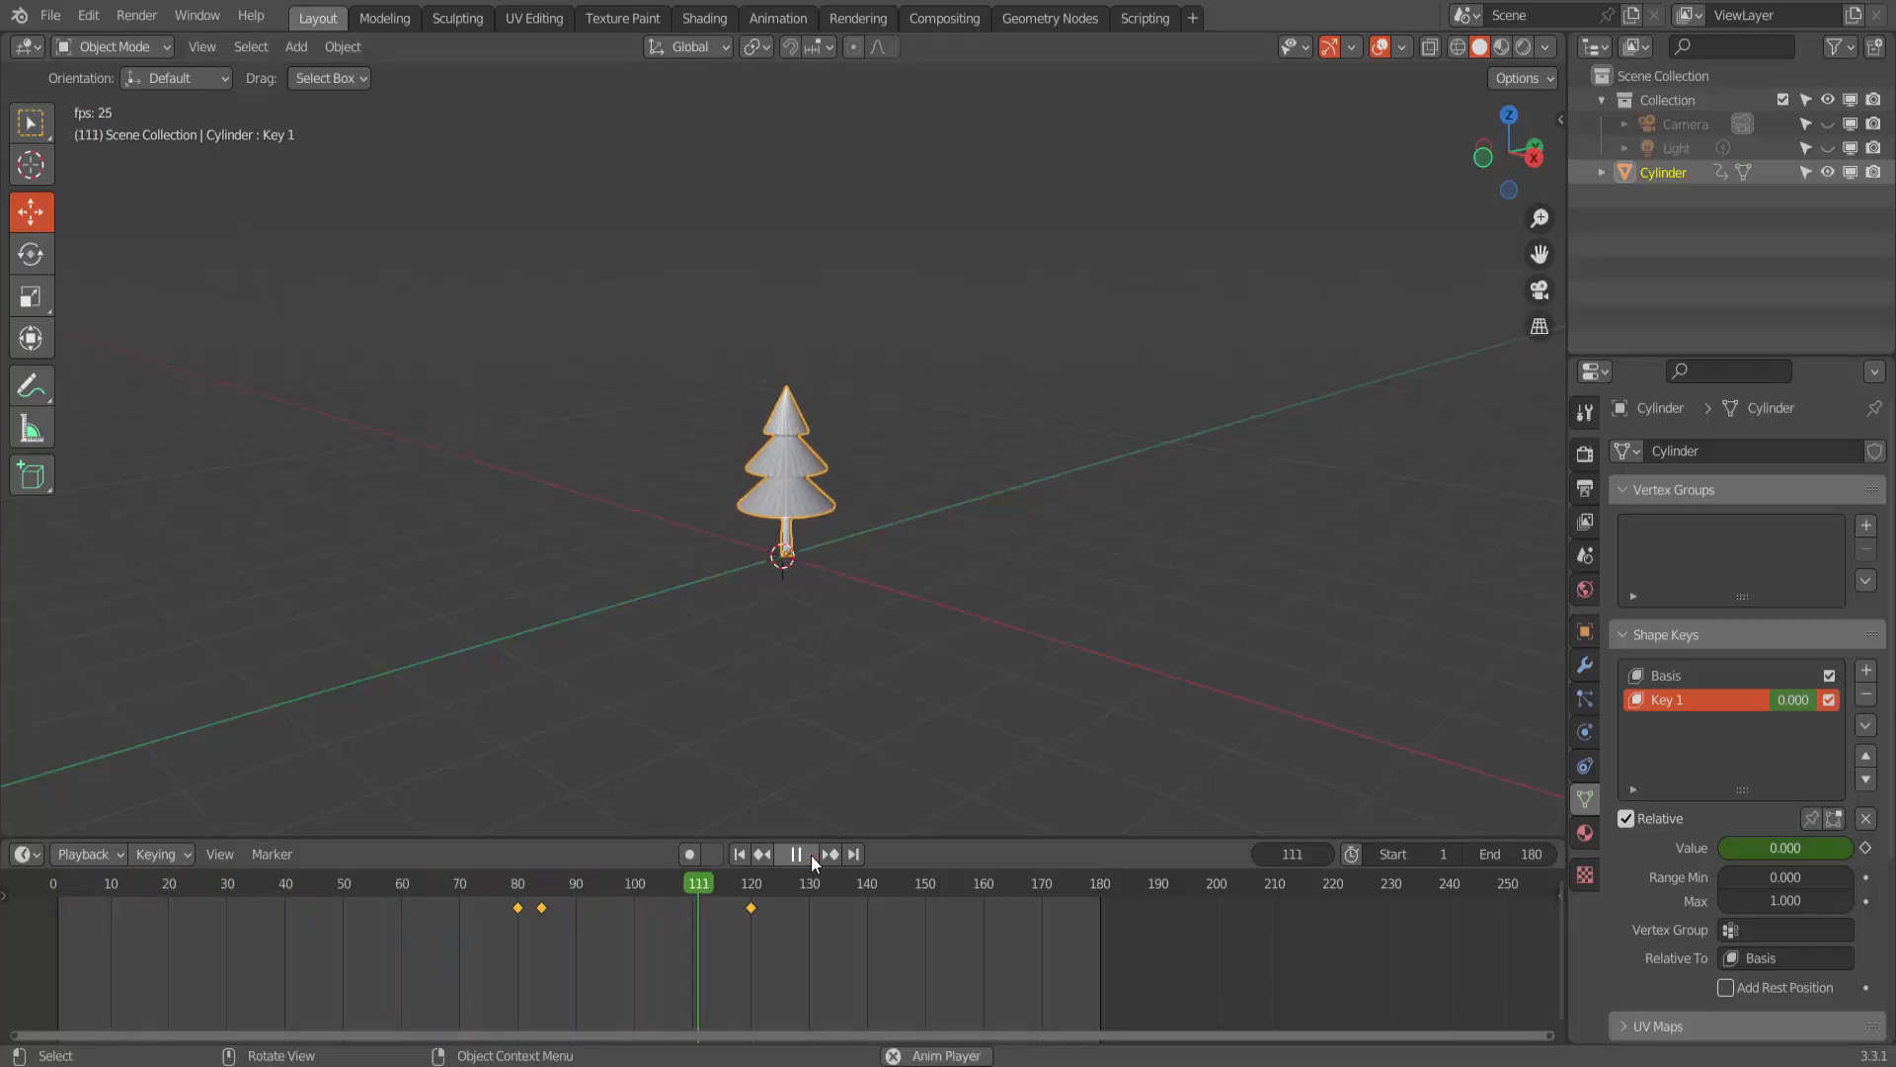
key("space")
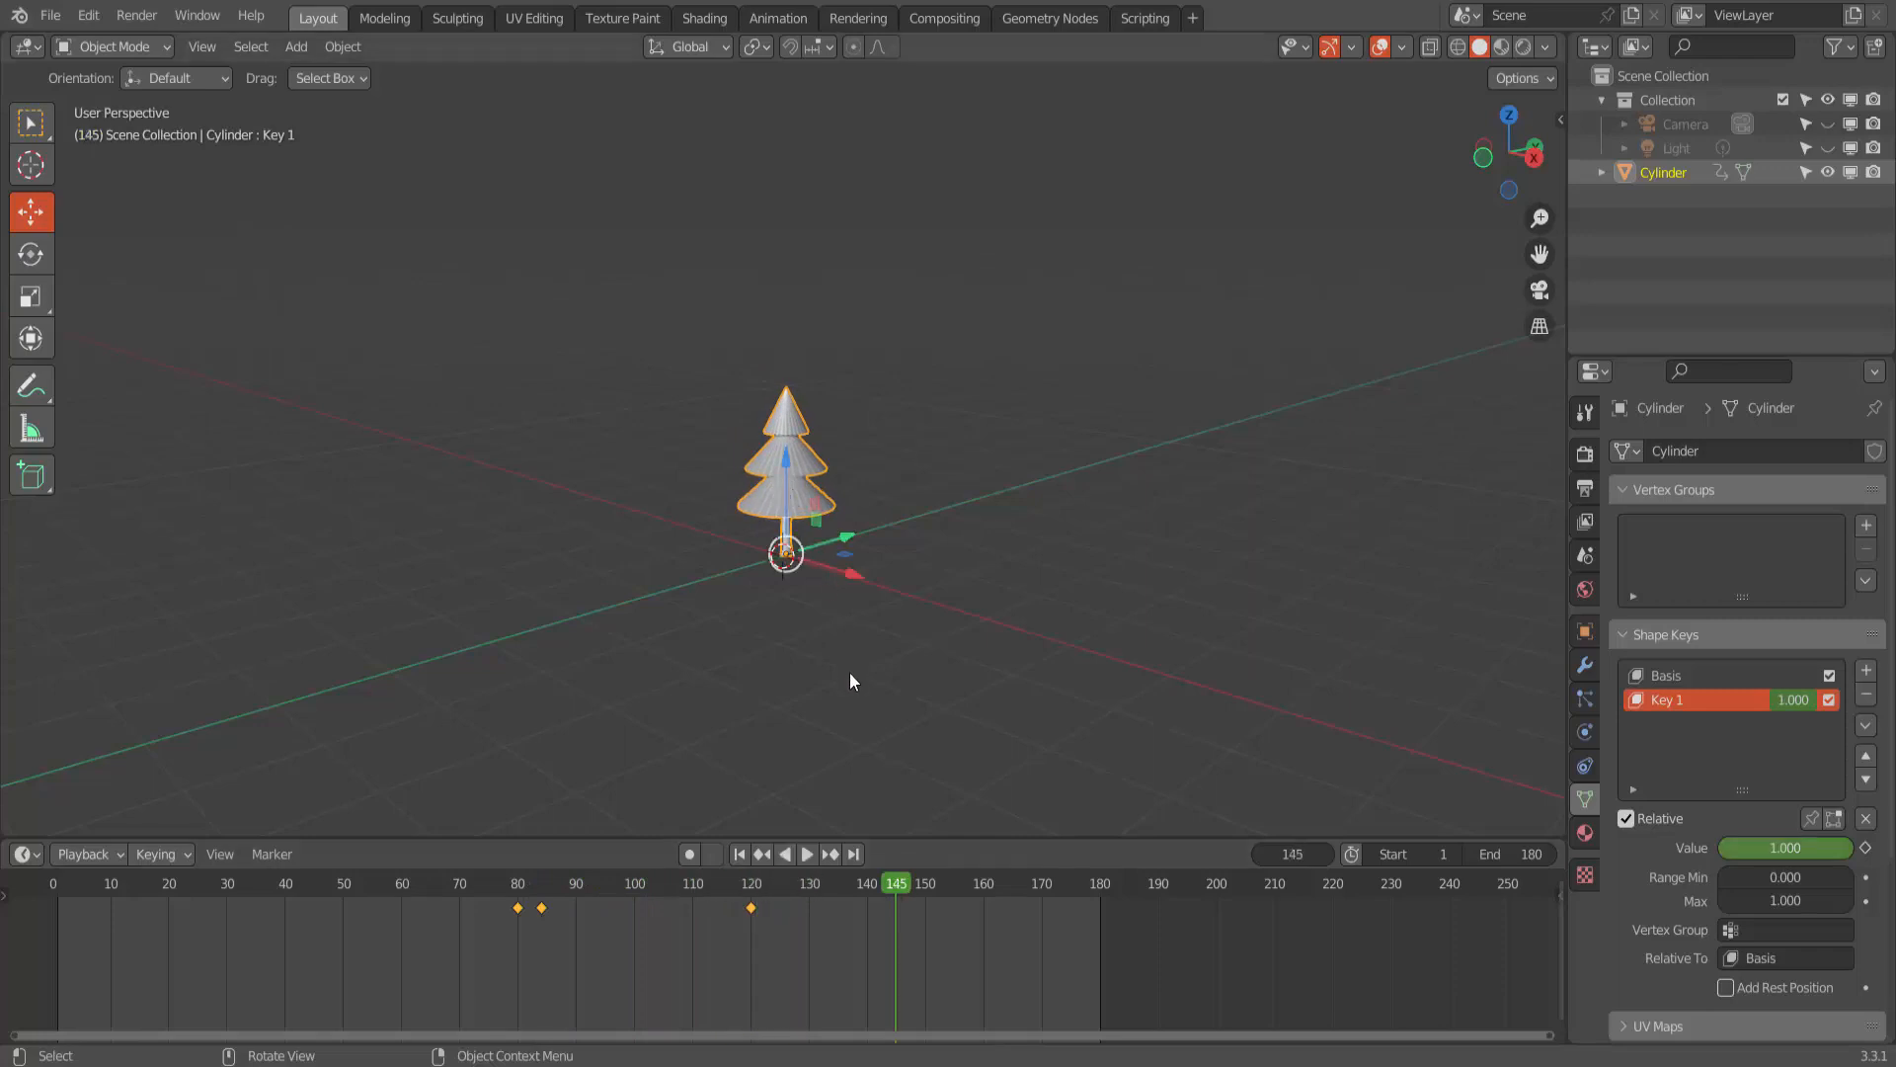
- At frame 82, add an Emitter particle system to the cylinder and set its Number to 100
left_click(519, 886)
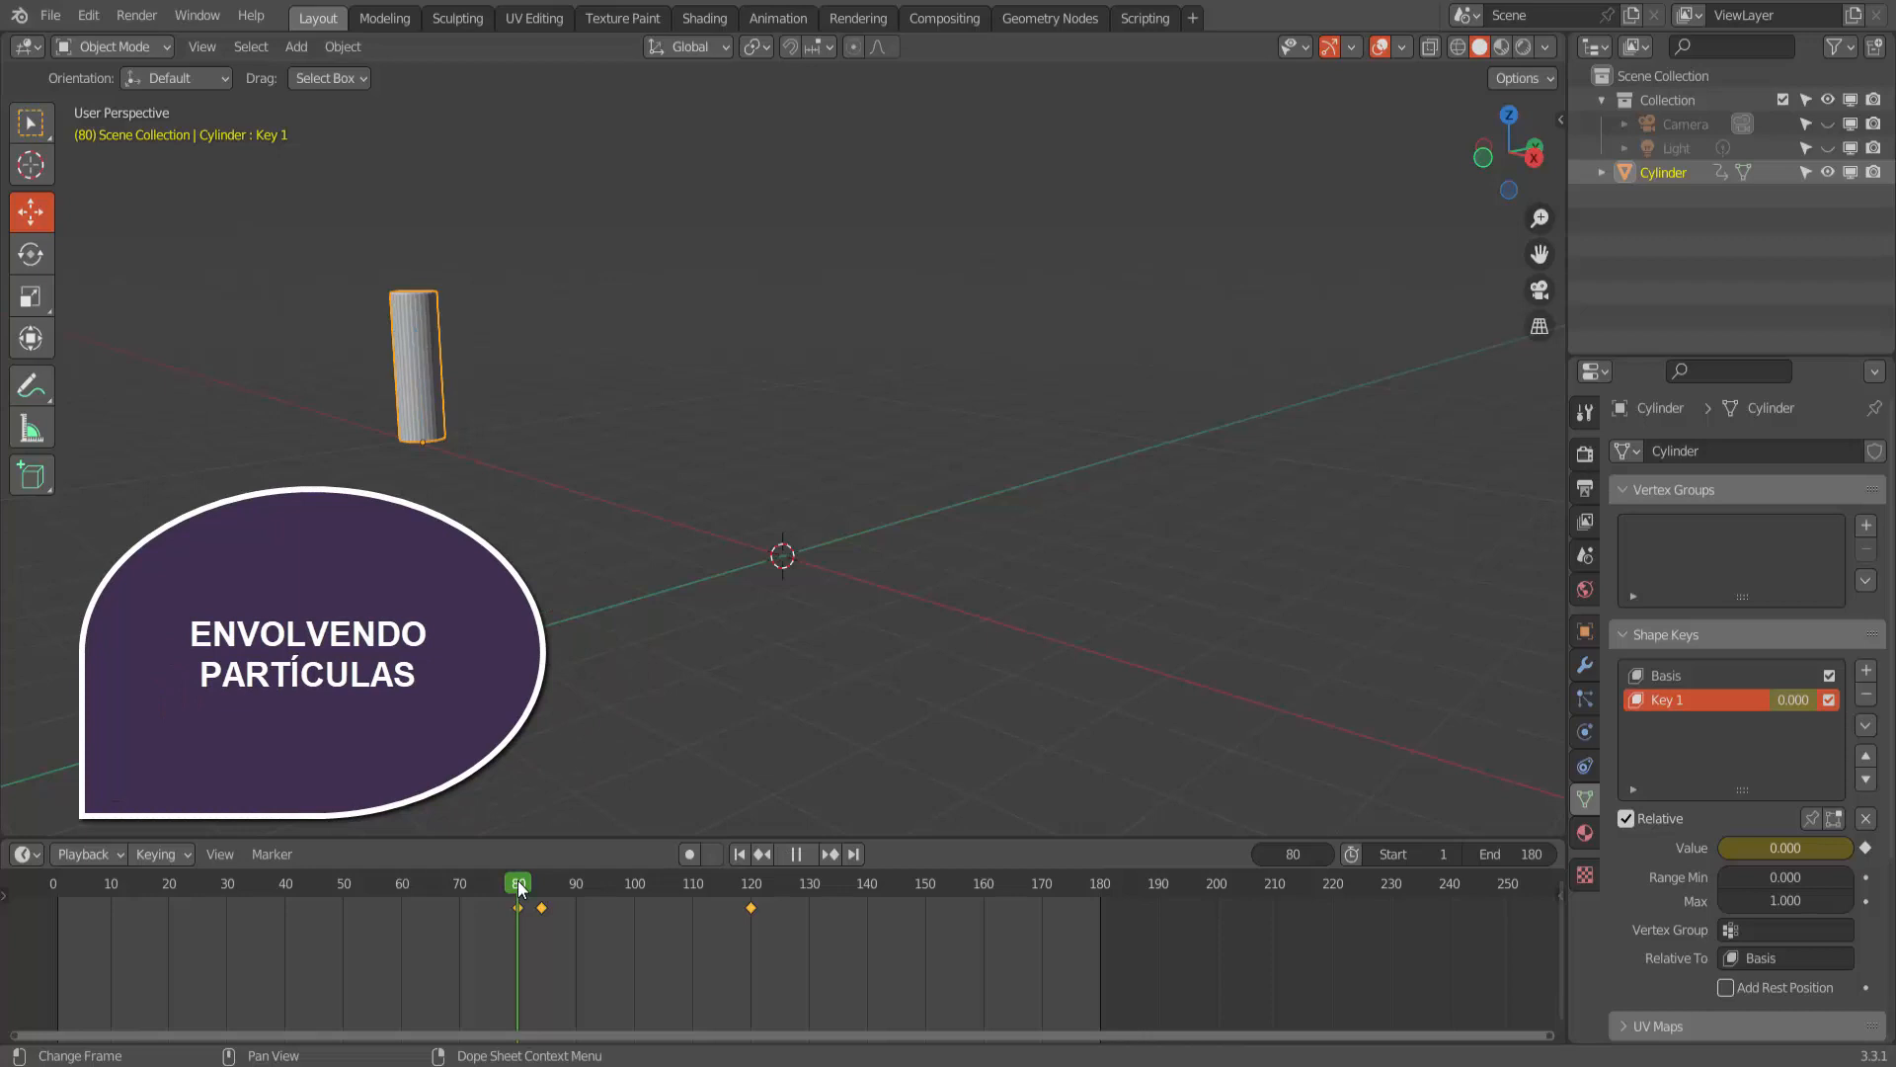
left_click_drag(518, 886, 531, 895)
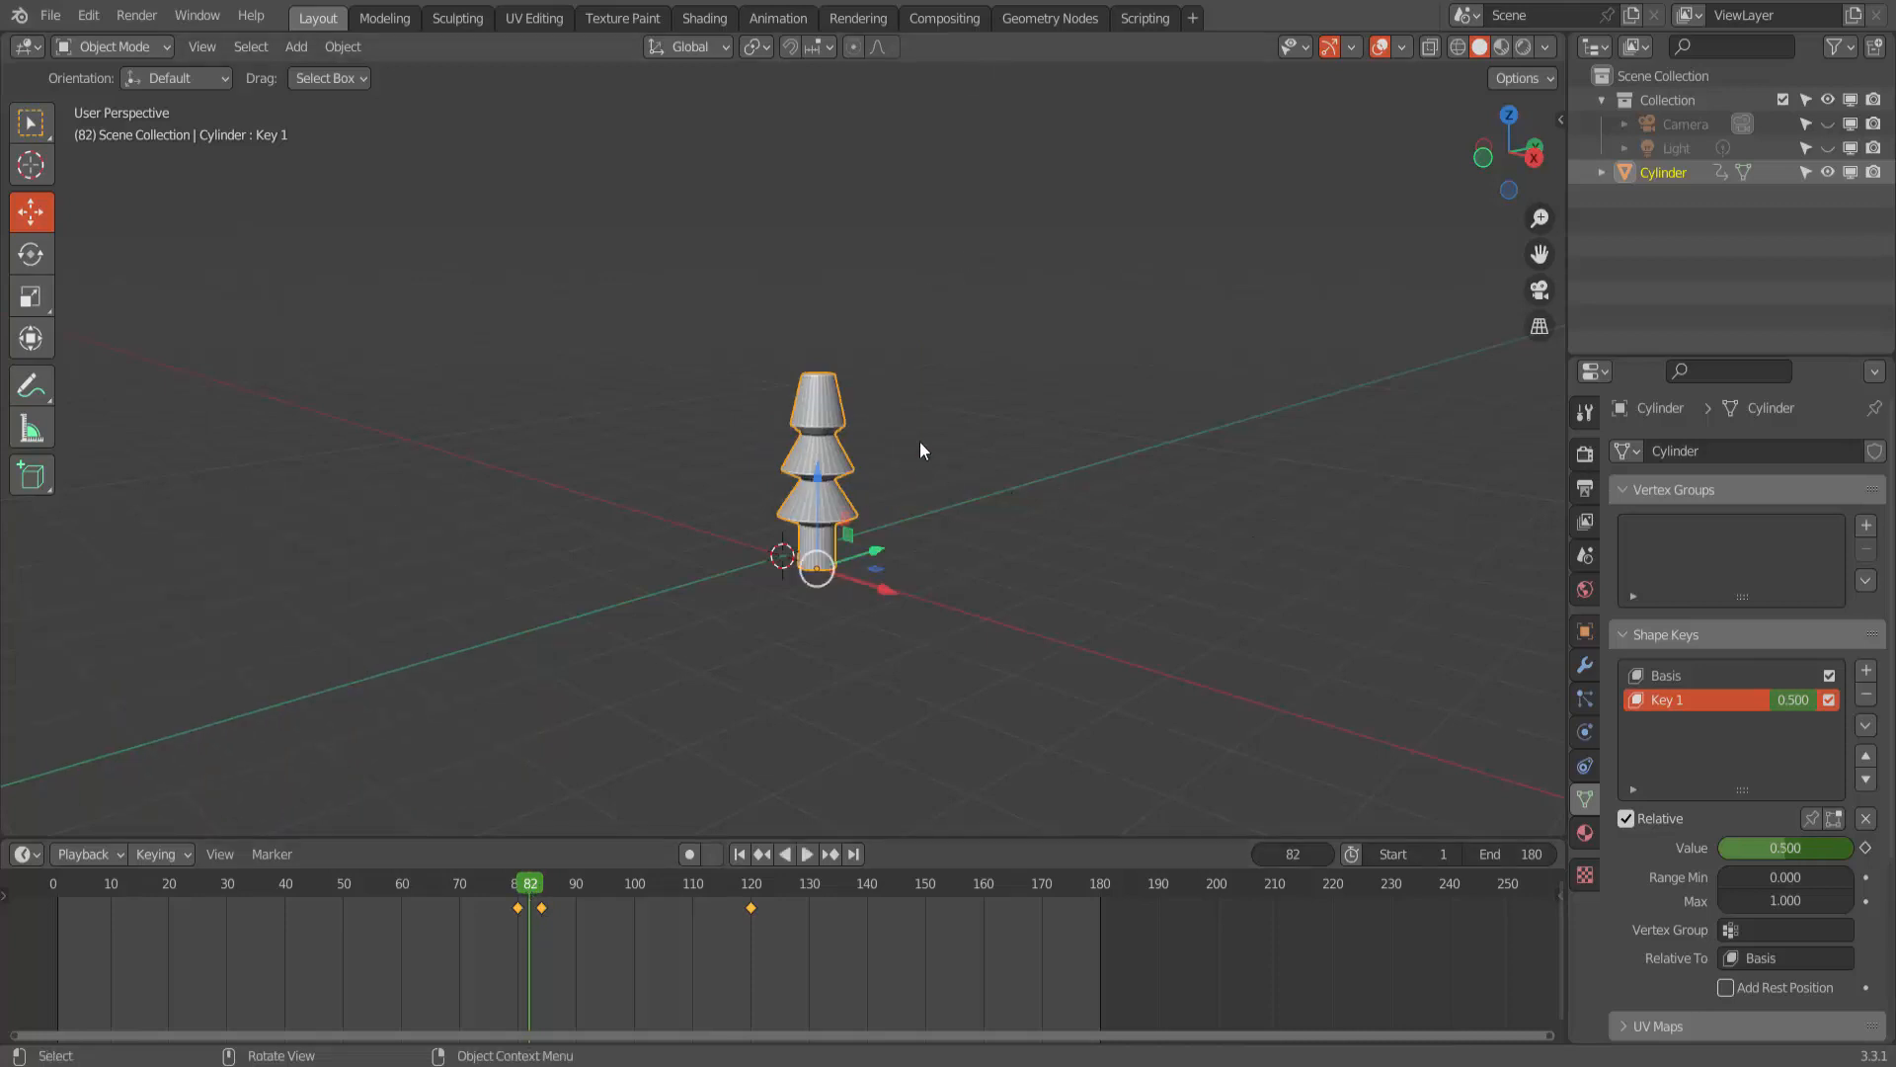
left_click(1587, 699)
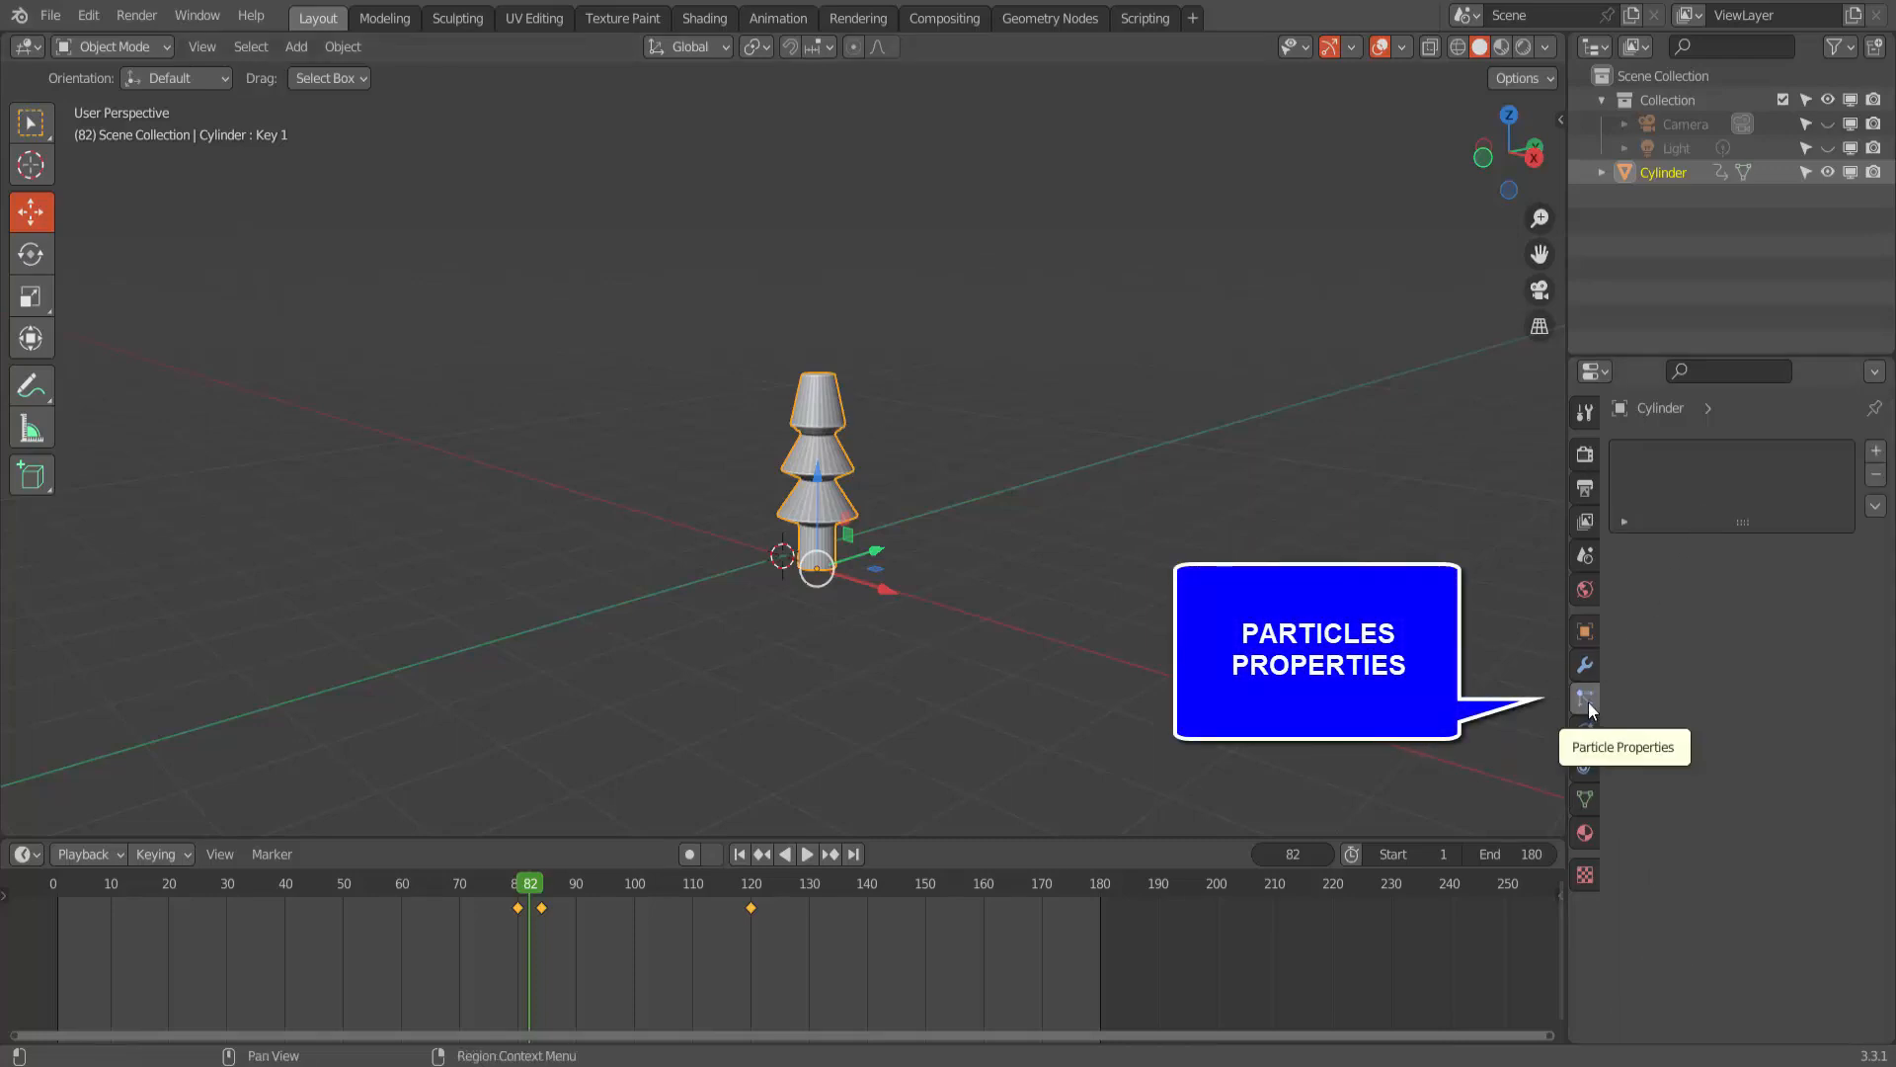
left_click(1877, 451)
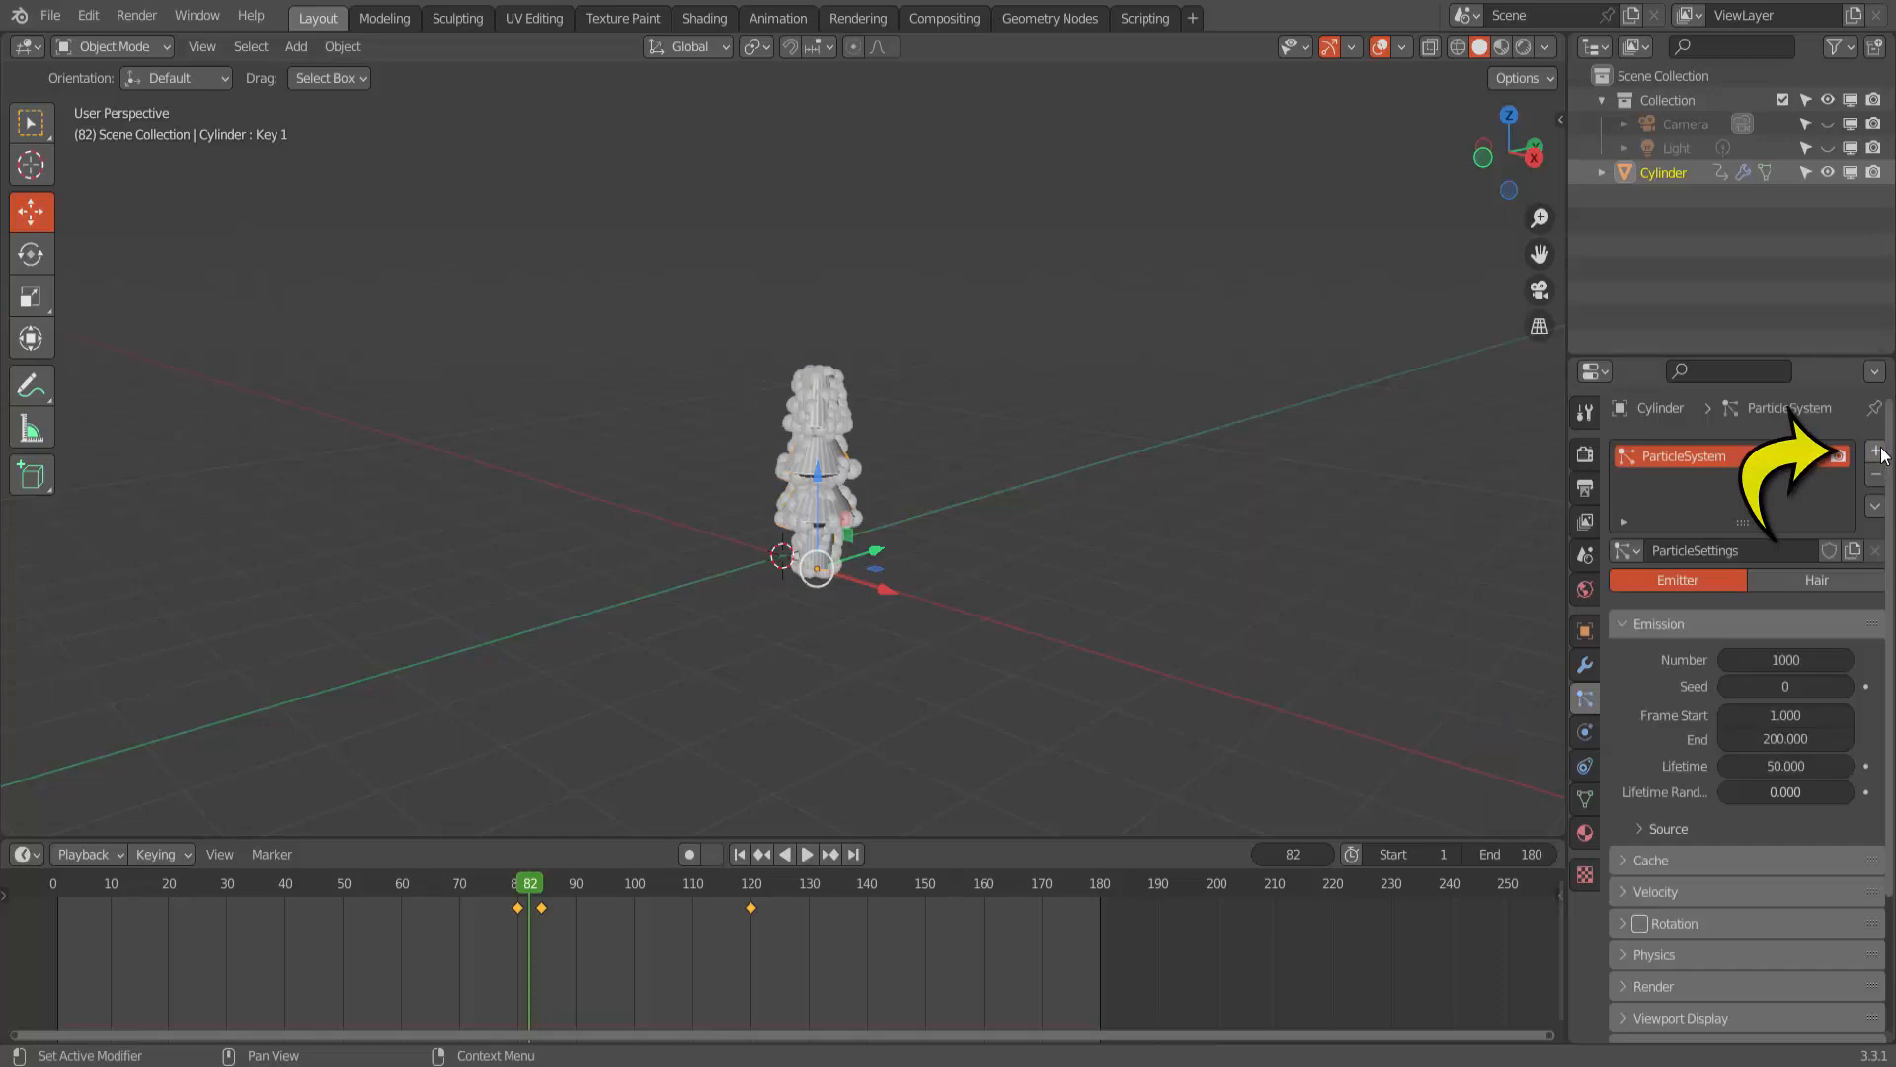
left_click(1782, 659)
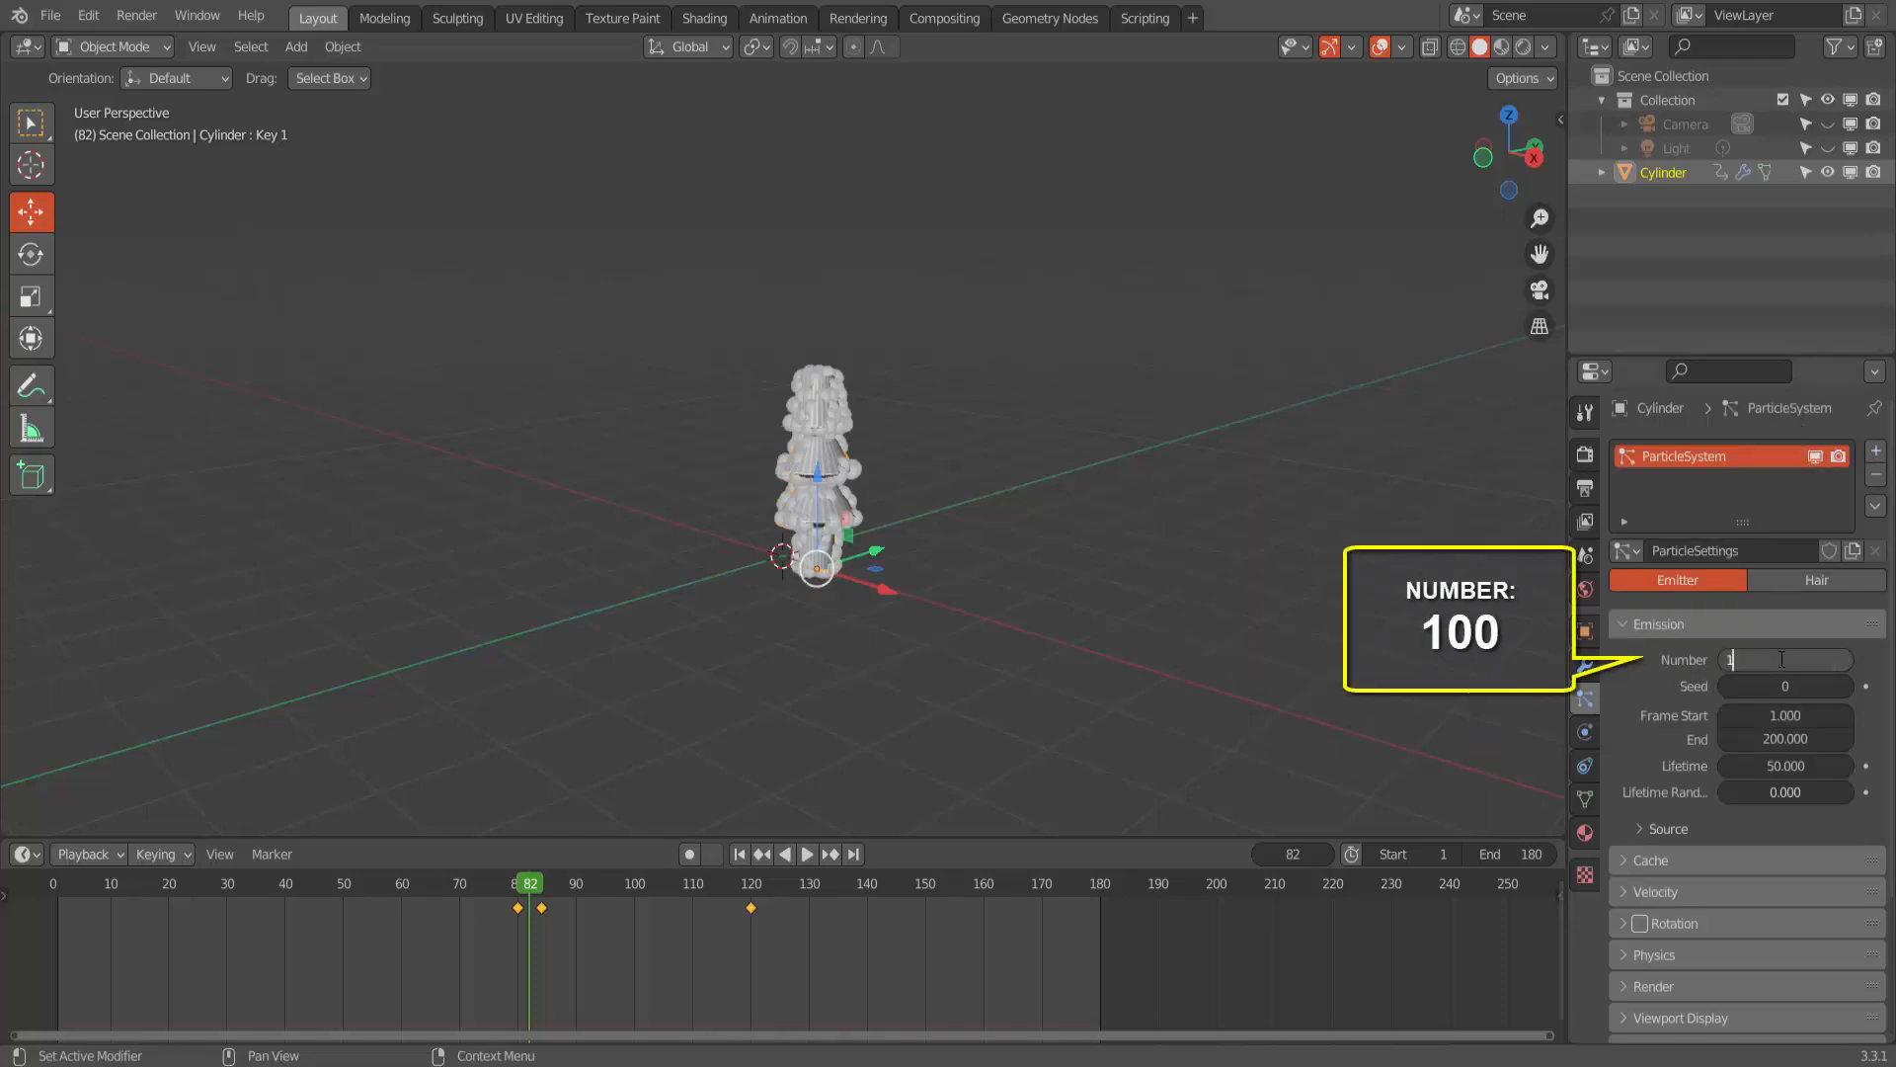
type("100")
key("Return")
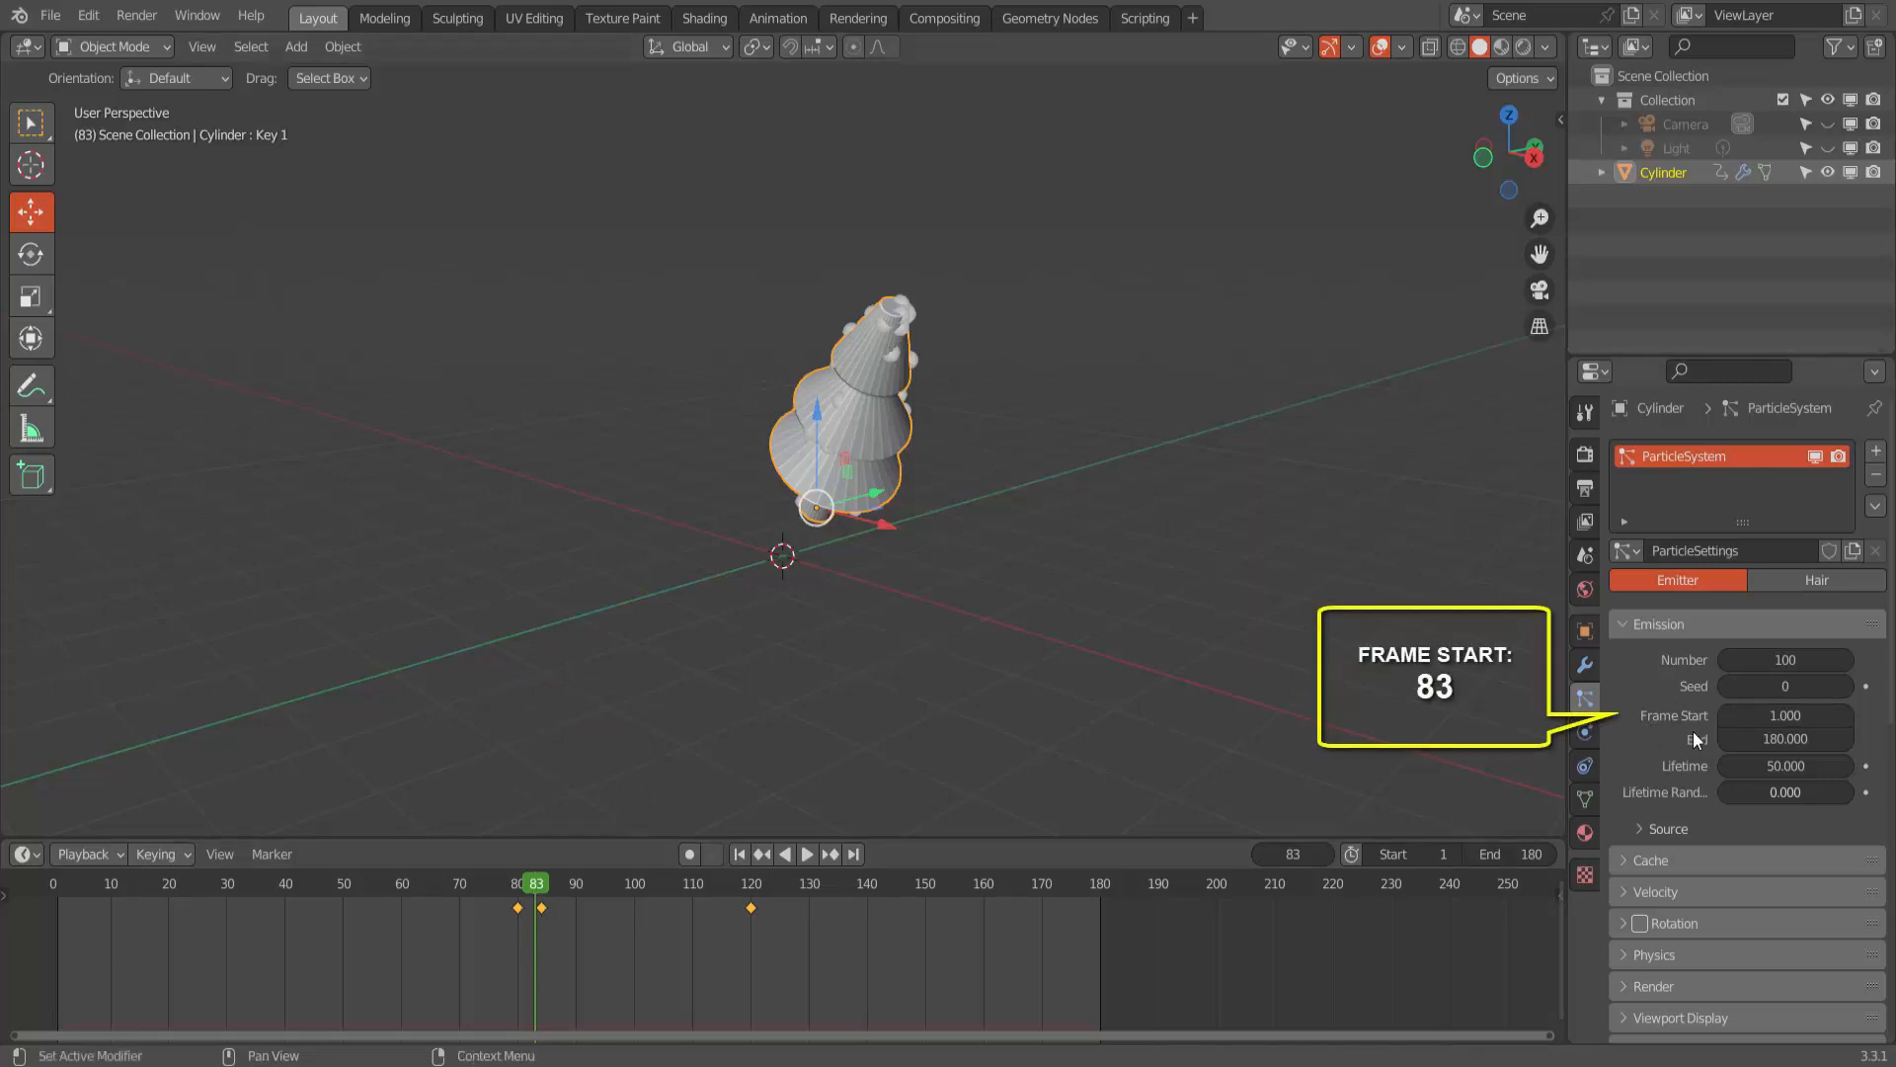
- Set the particle emission's Frame Start to 83 and its End to 120
double_click(1786, 715)
type("83")
key("Return")
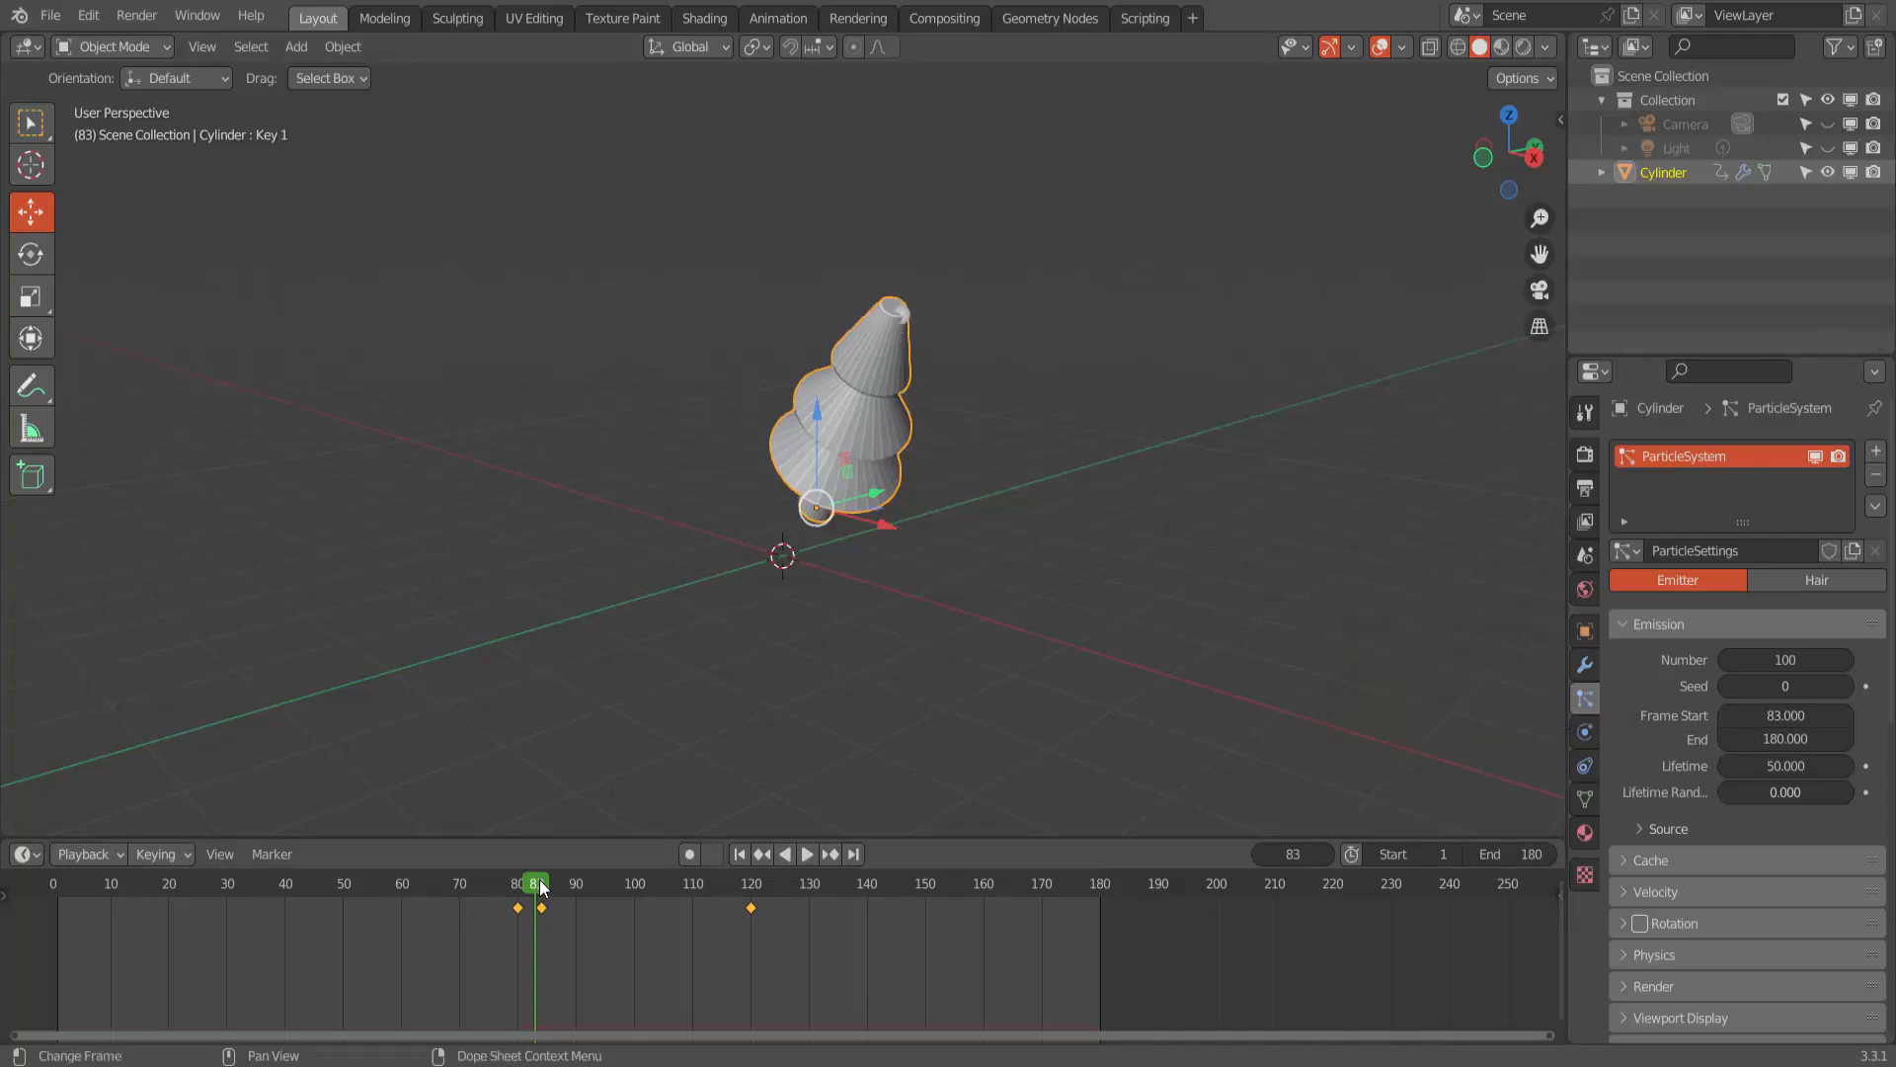
left_click_drag(543, 886, 750, 898)
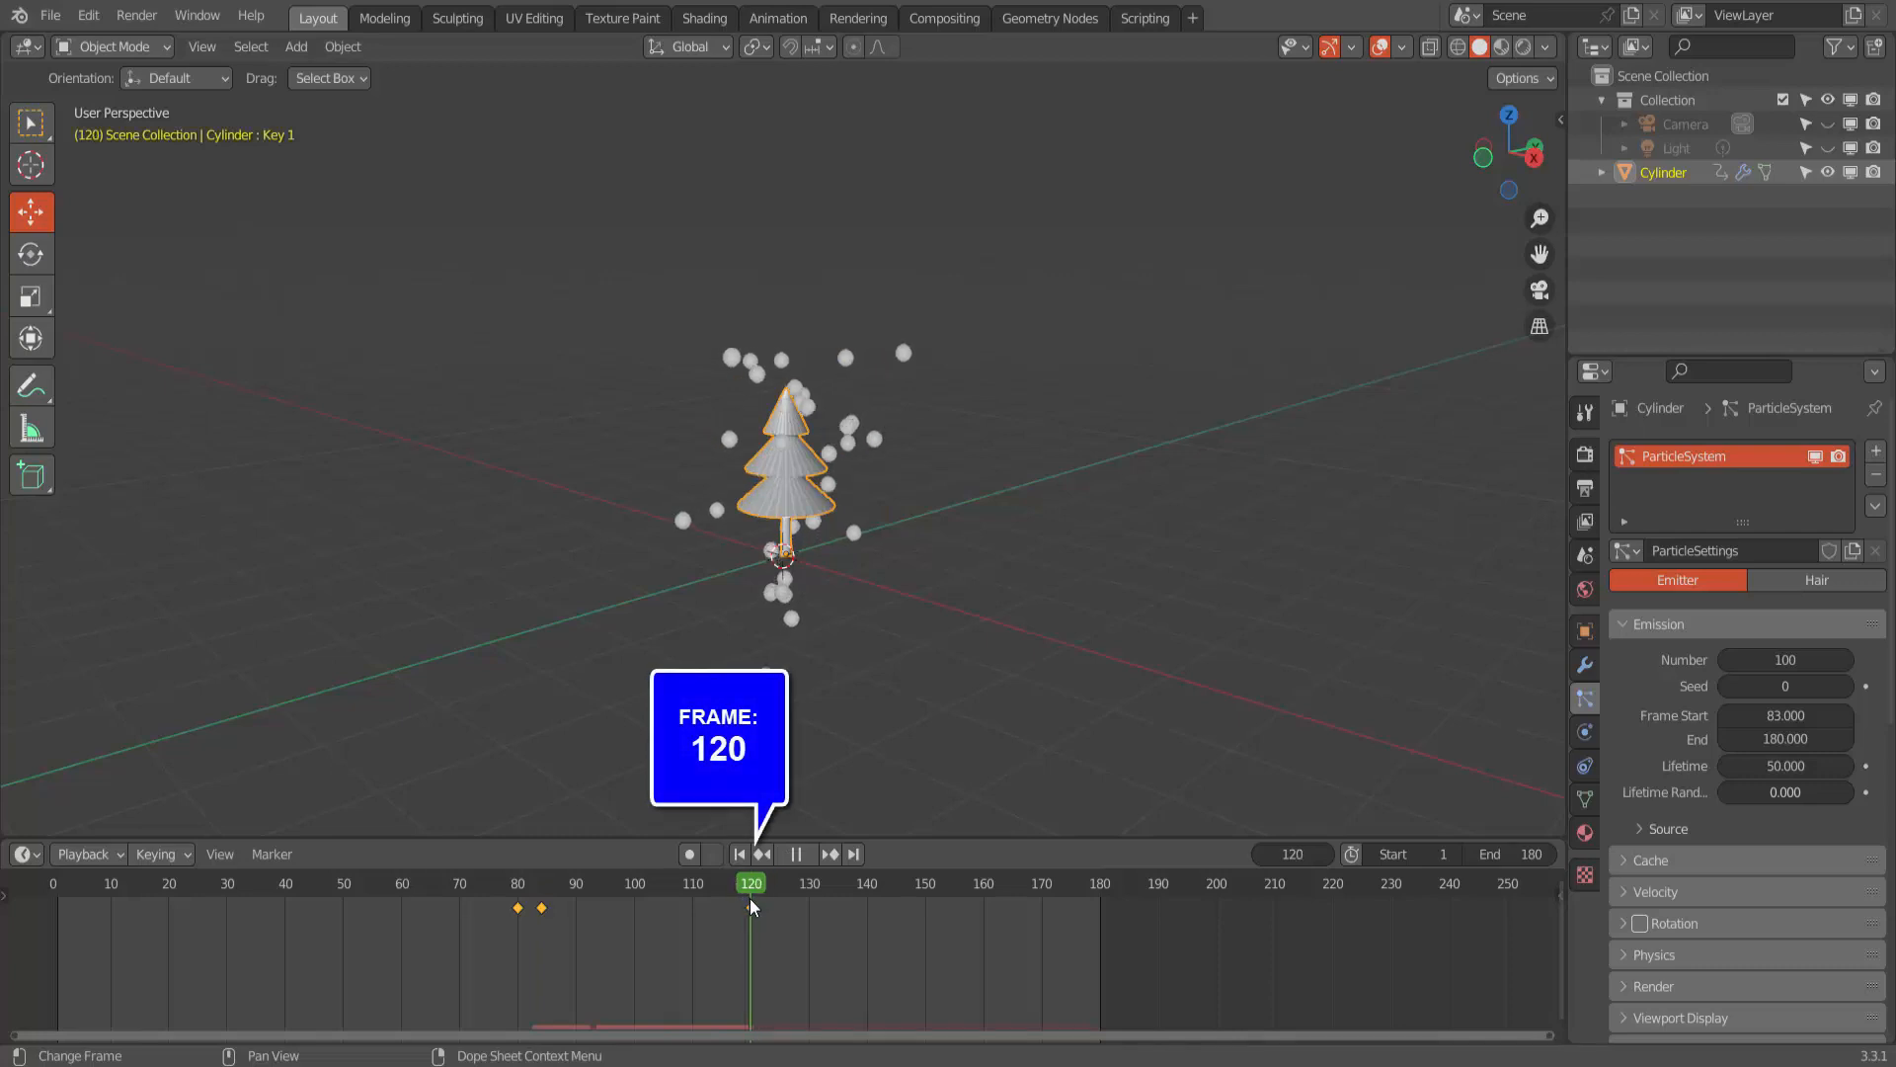
left_click(1758, 735)
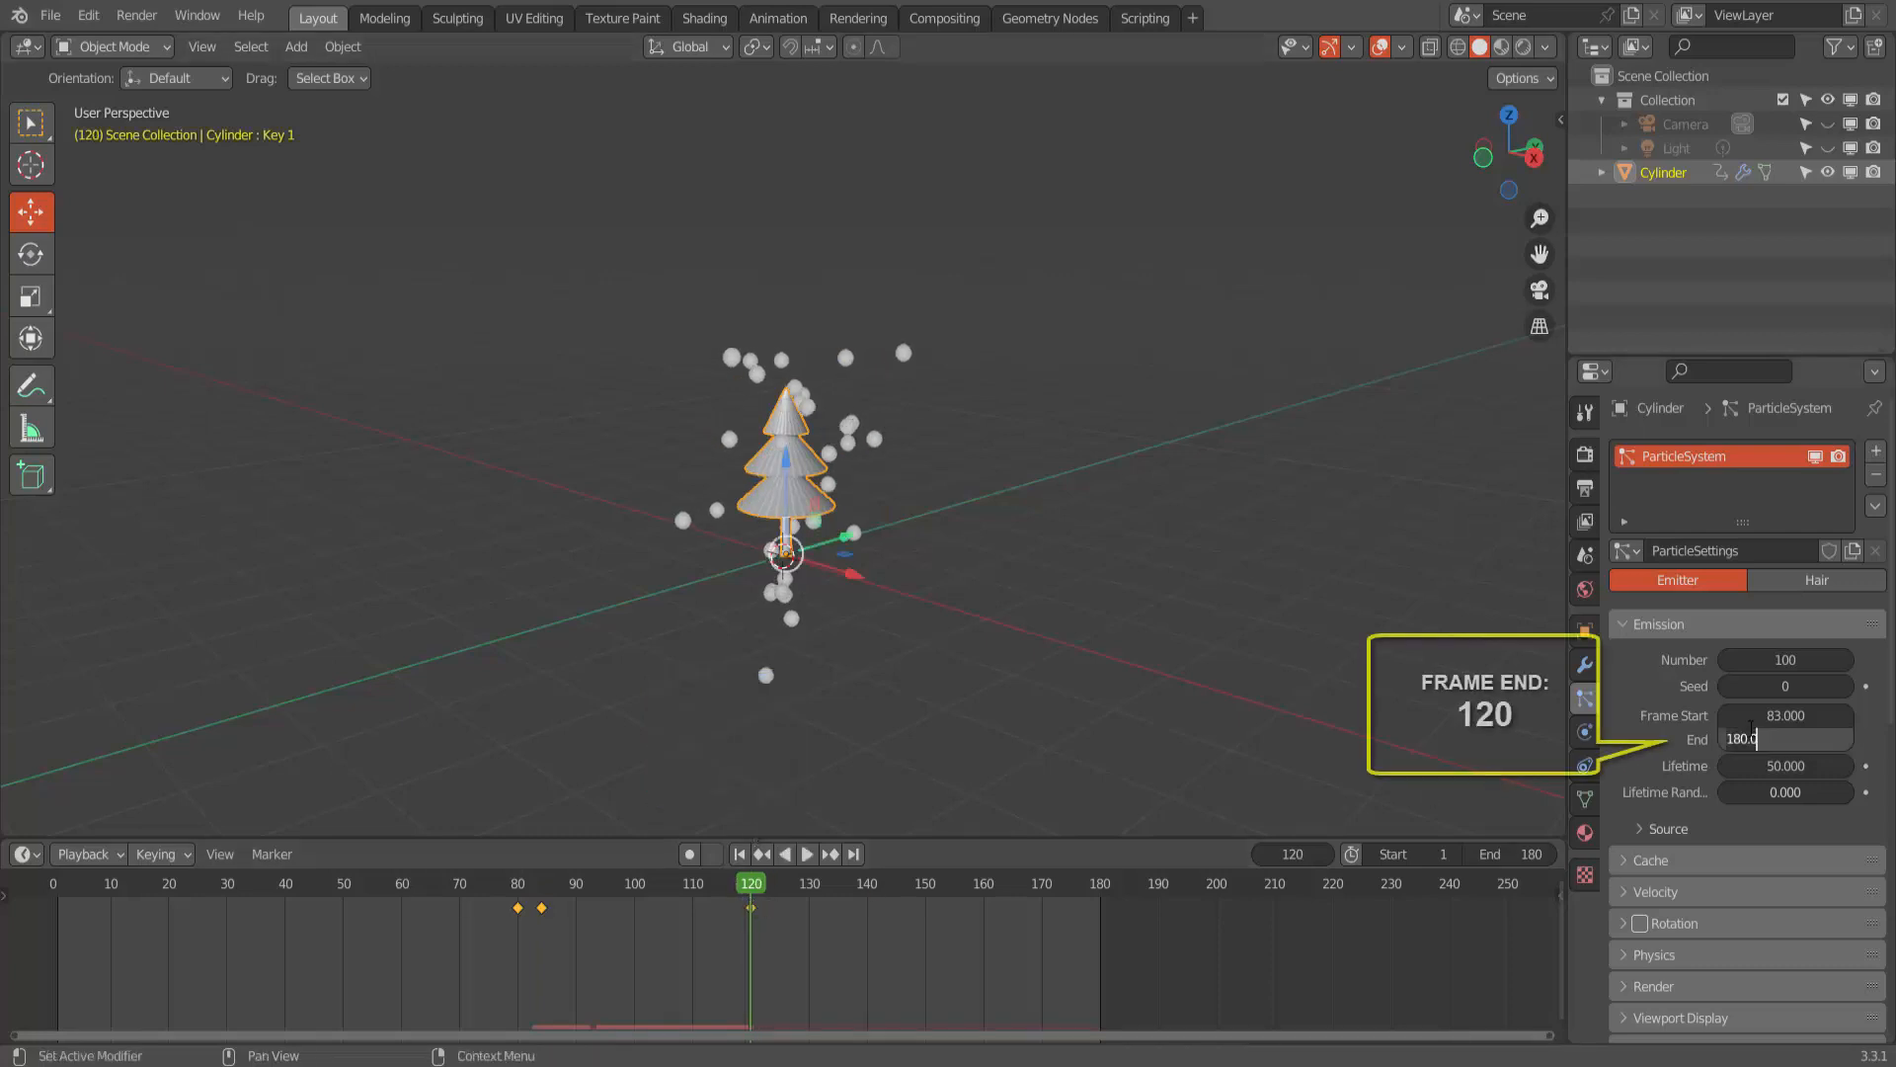
type("120")
key("Return")
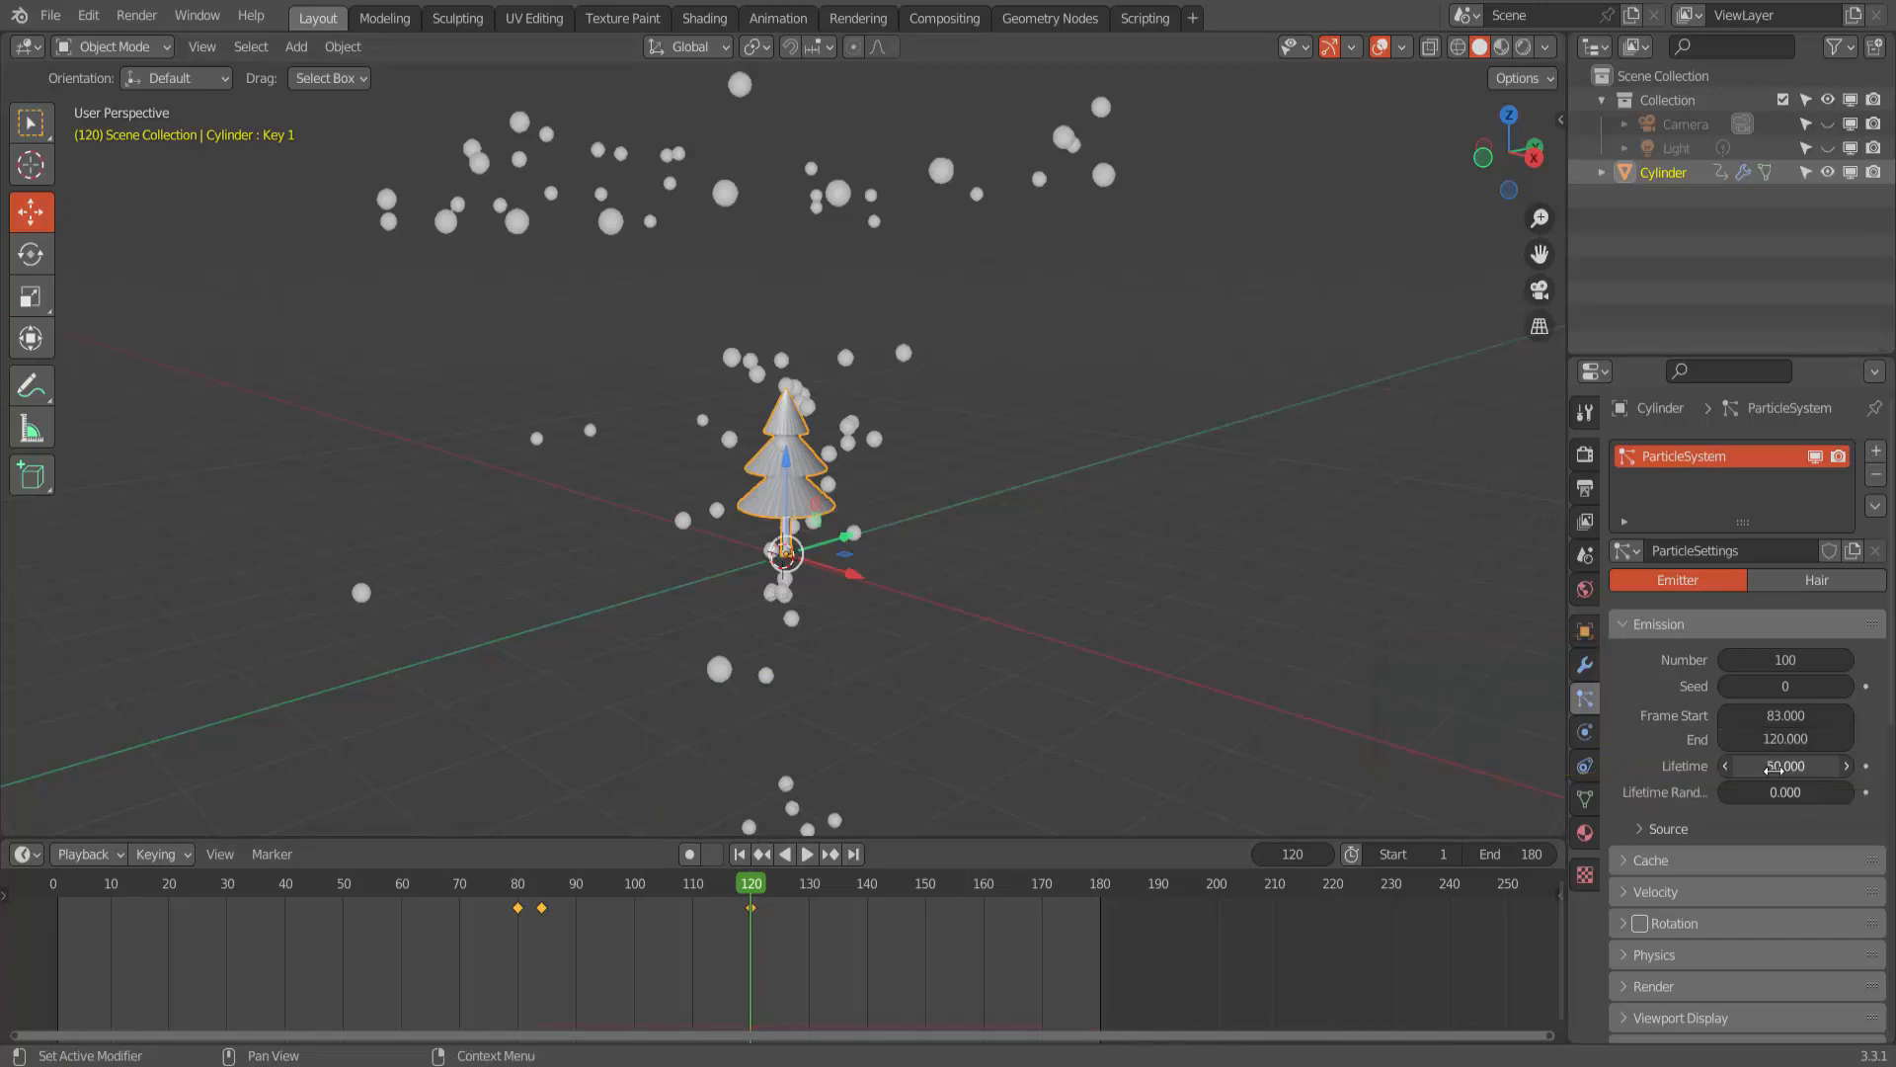
- Set the particles' Lifetime to 5 and their Field Weights Gravity to 0
left_click(1774, 767)
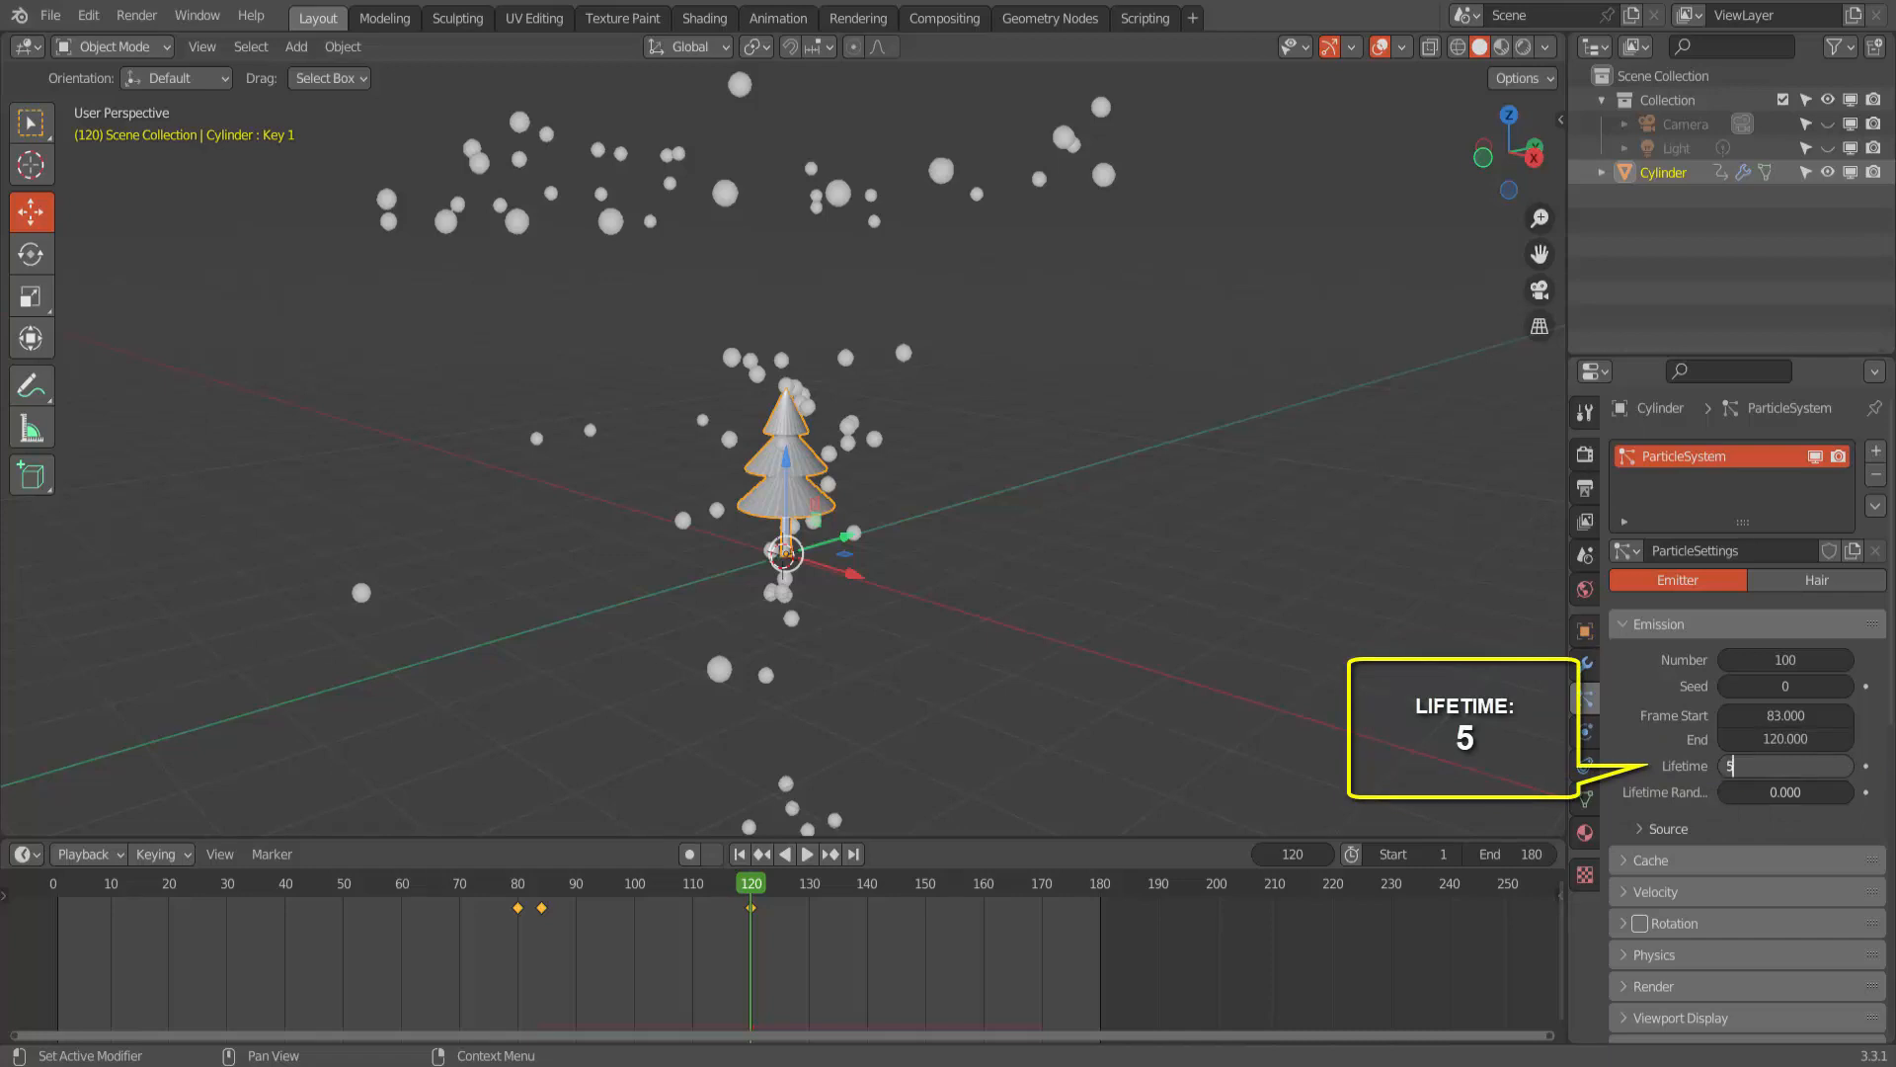
type("5")
key("Return")
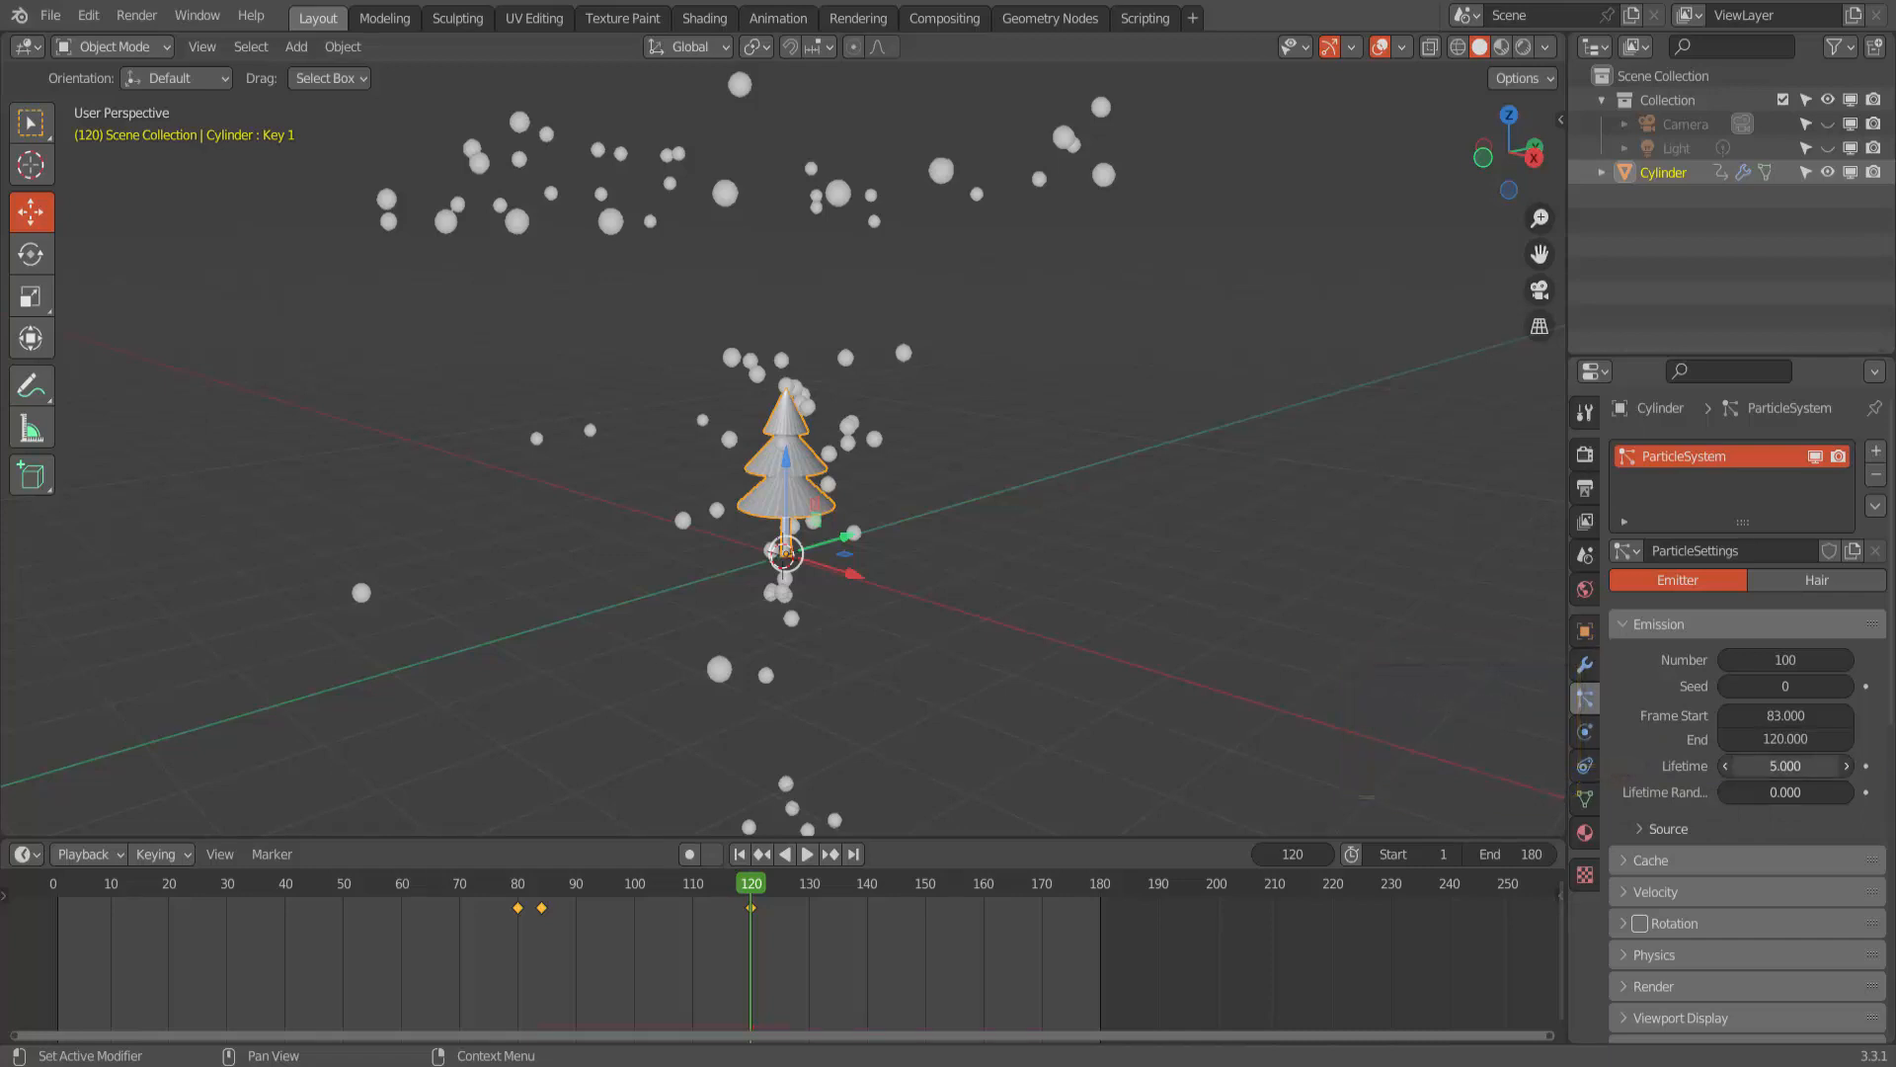
scroll(1644, 800, "down", 5)
left_click(1644, 802)
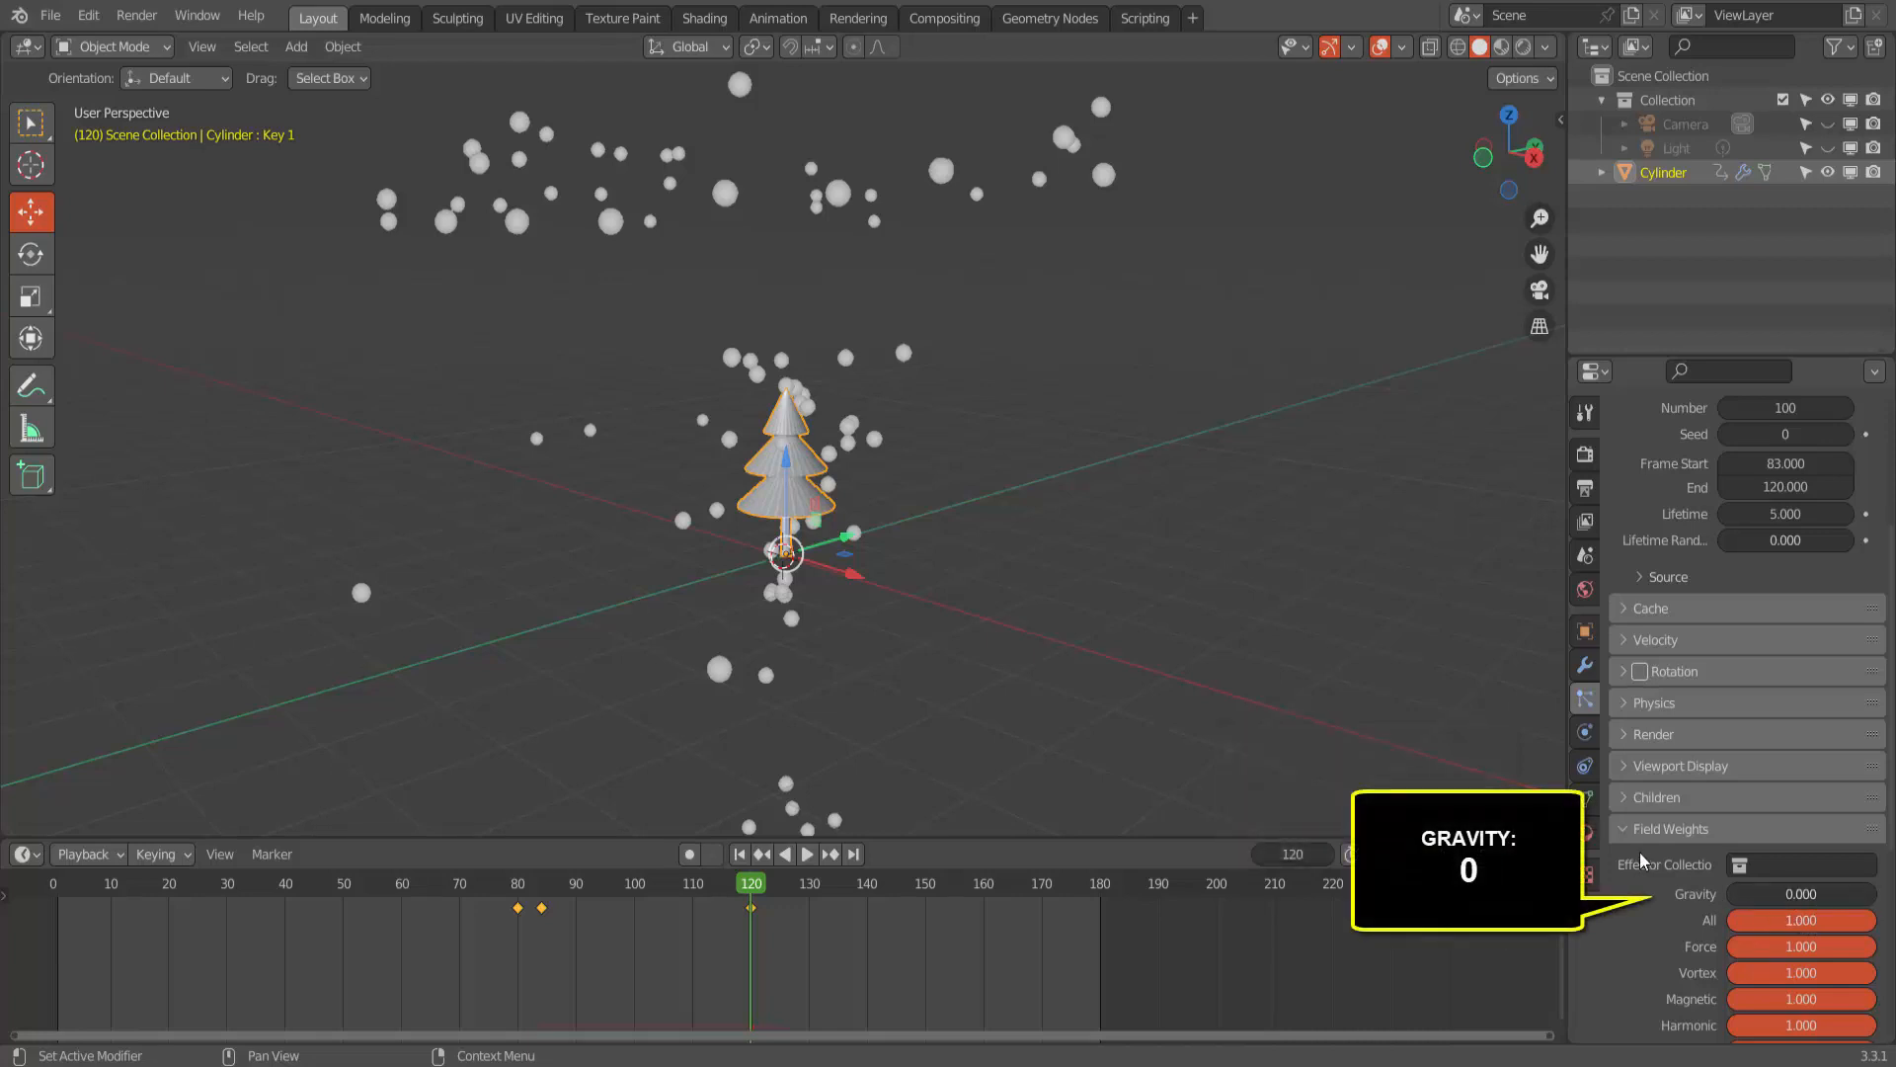
left_click(1622, 826)
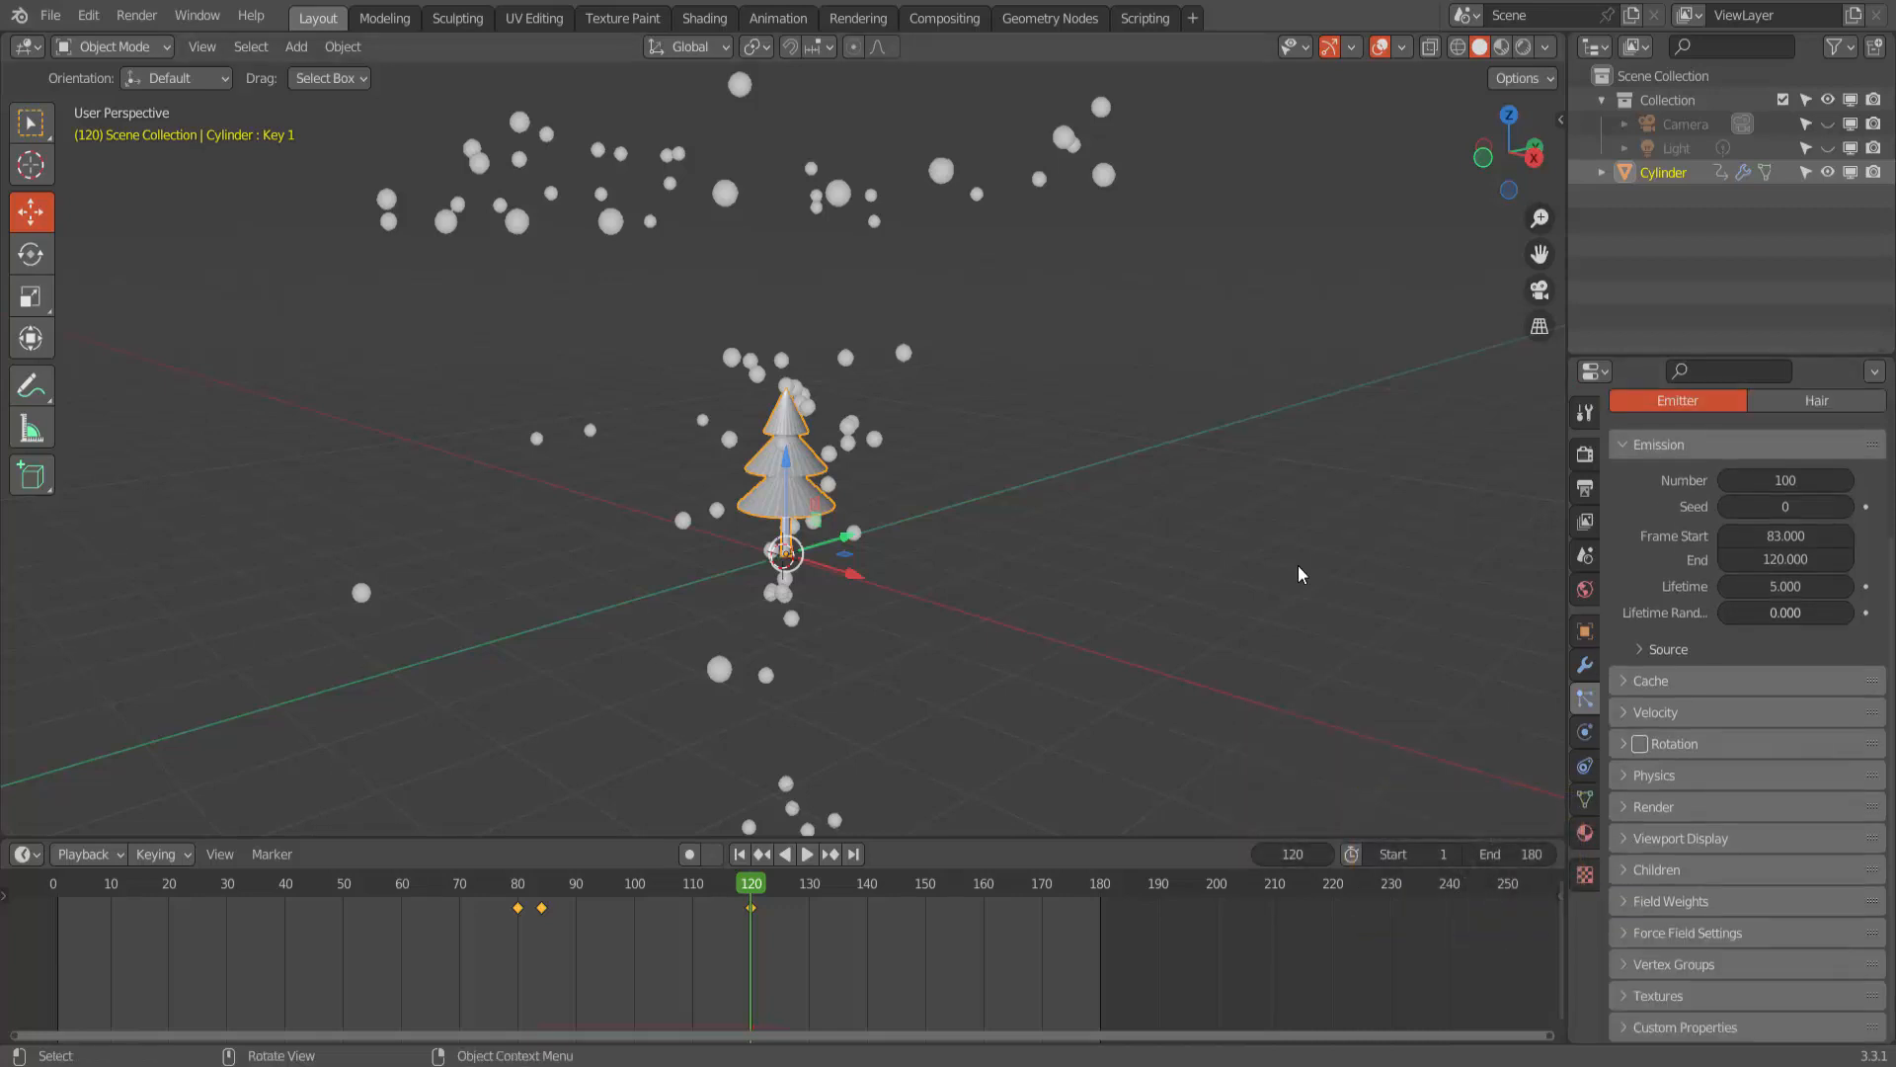
- Add an Ico Sphere mesh at the world origin with Subdivisions set to 1
key("shift+a")
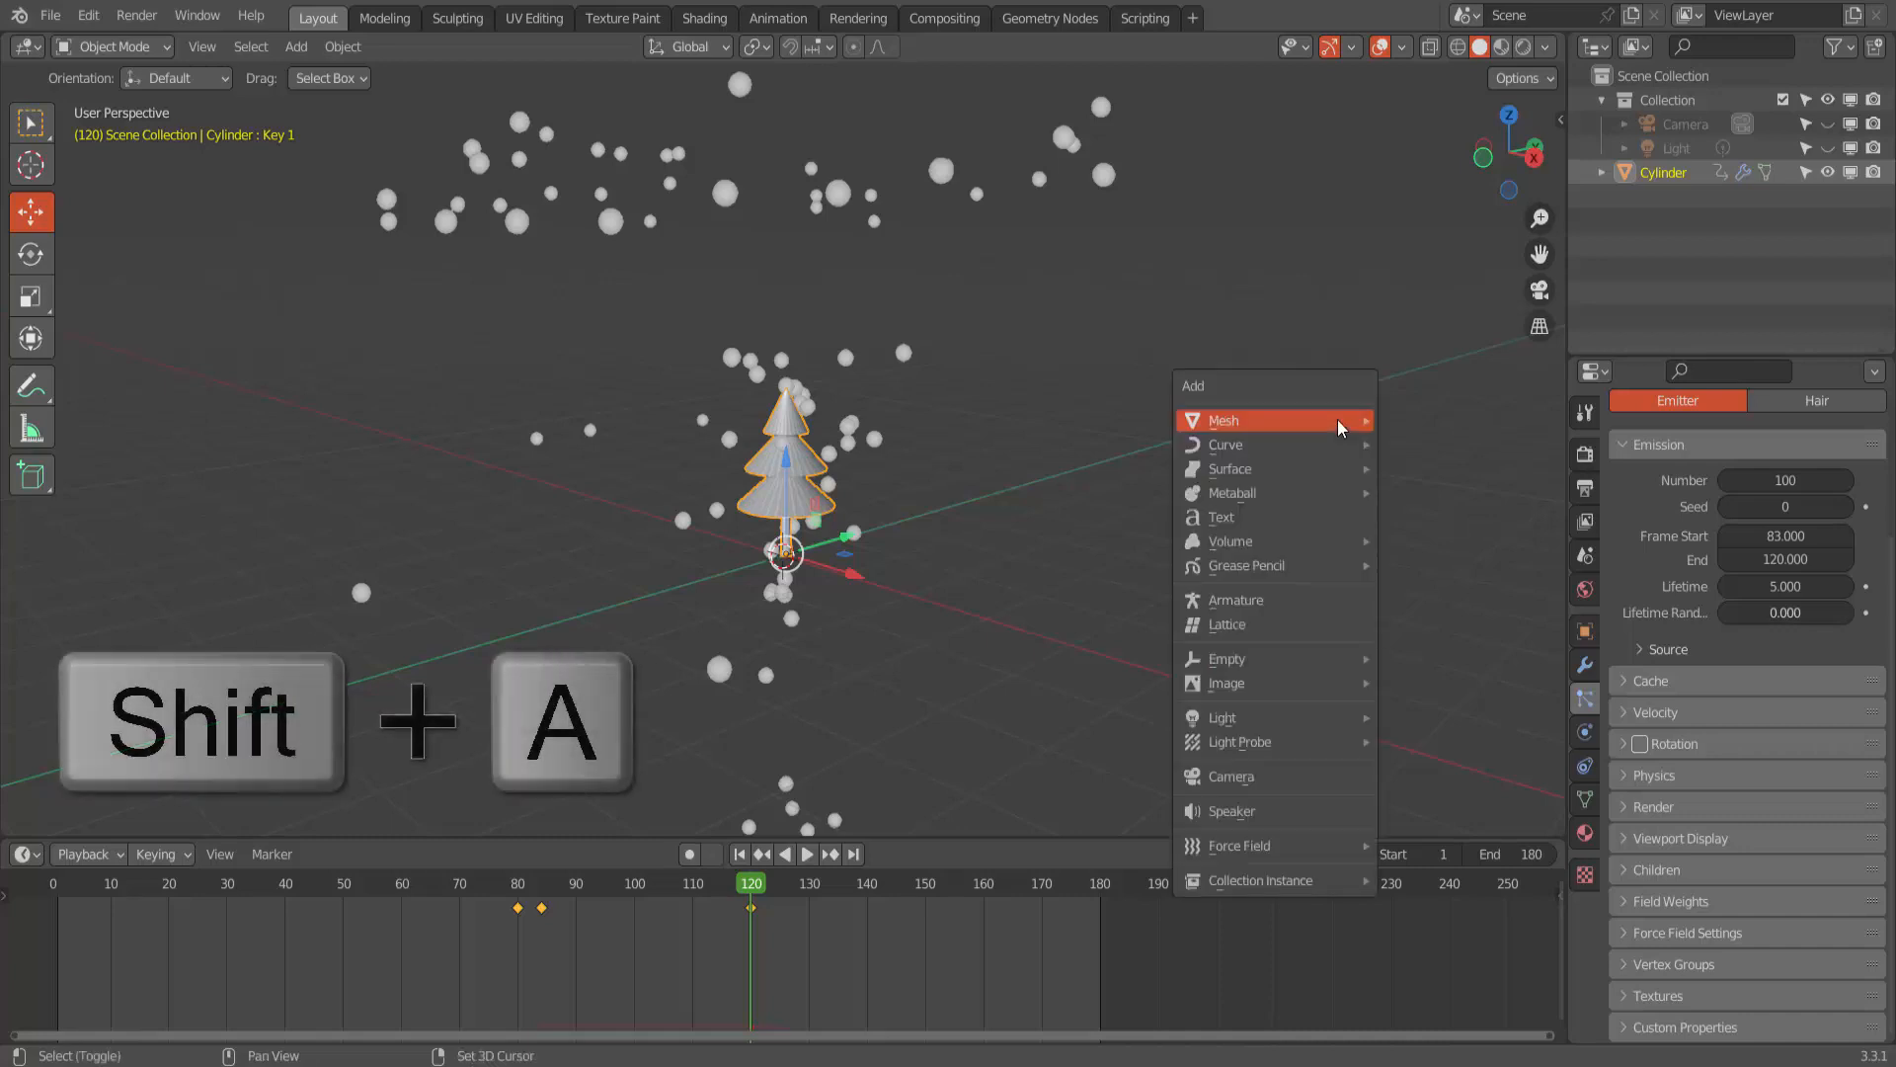
mouse_move(1337, 419)
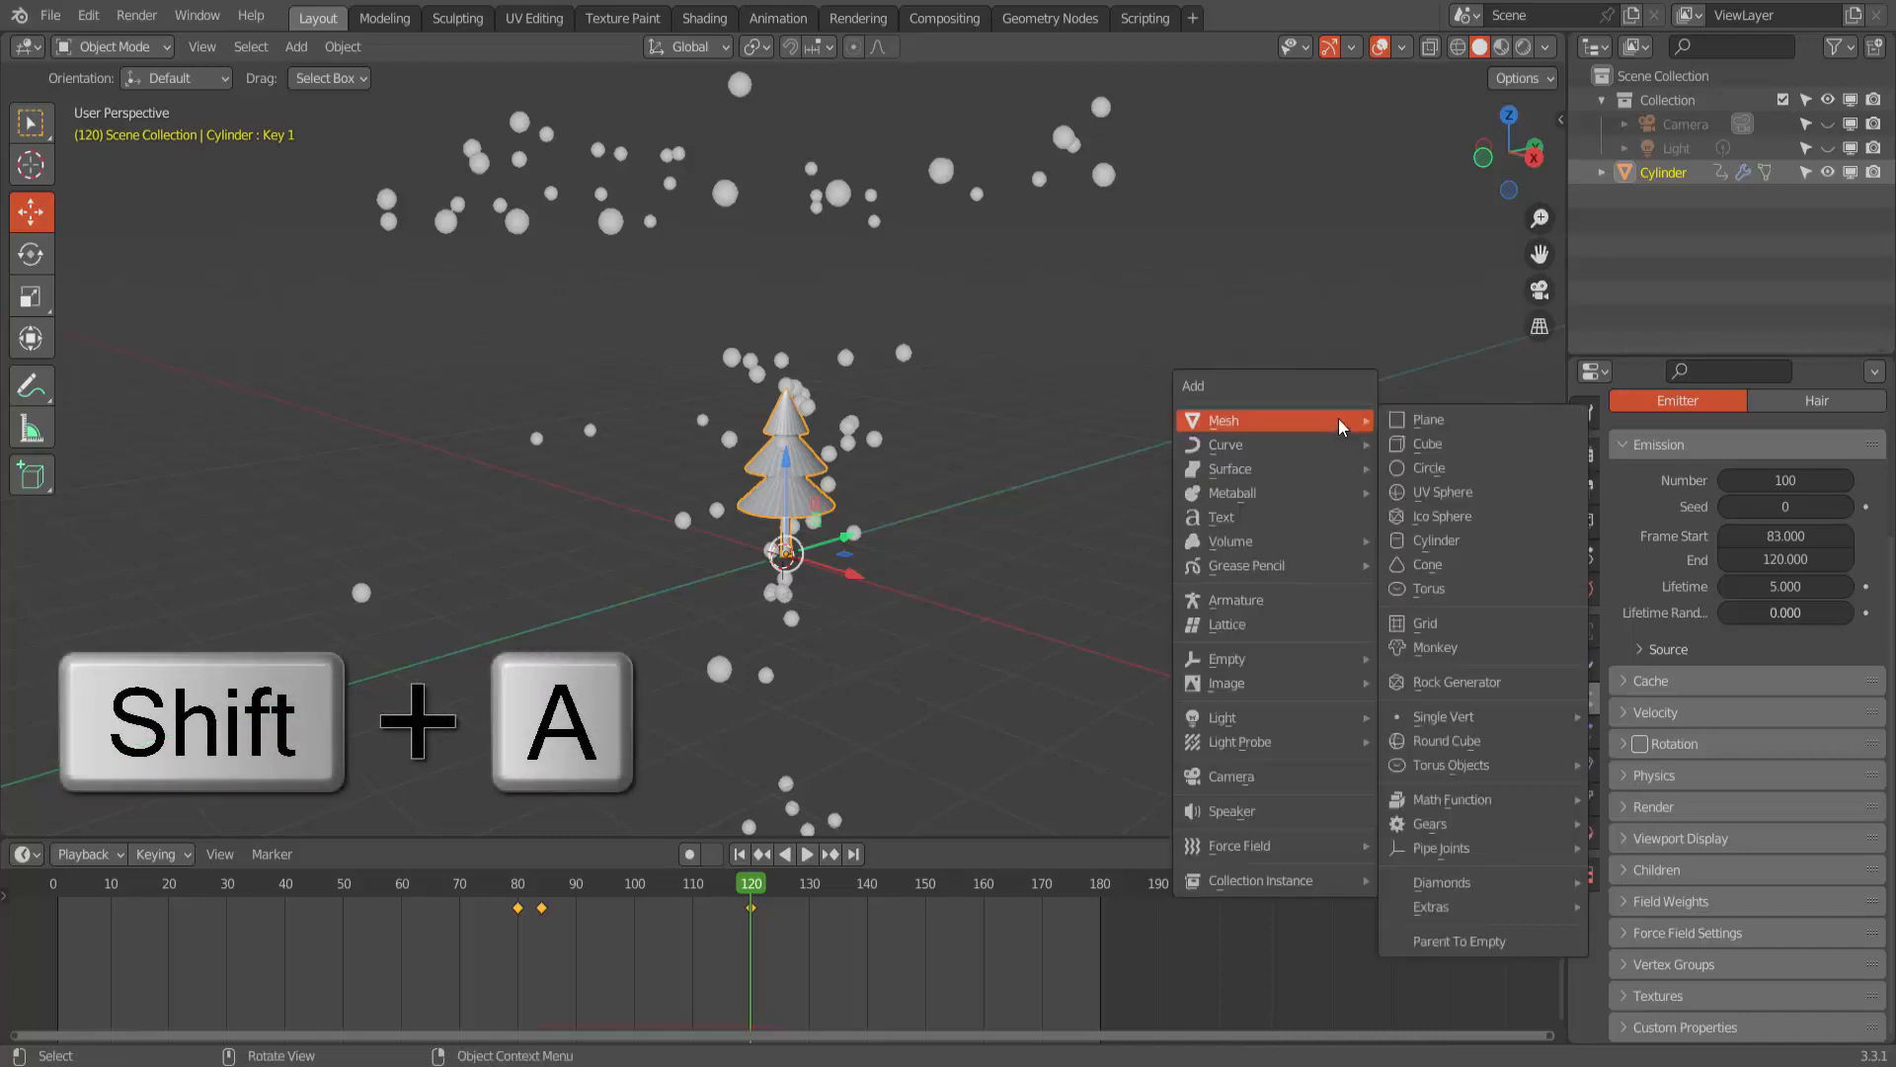
left_click(1434, 516)
left_click(93, 816)
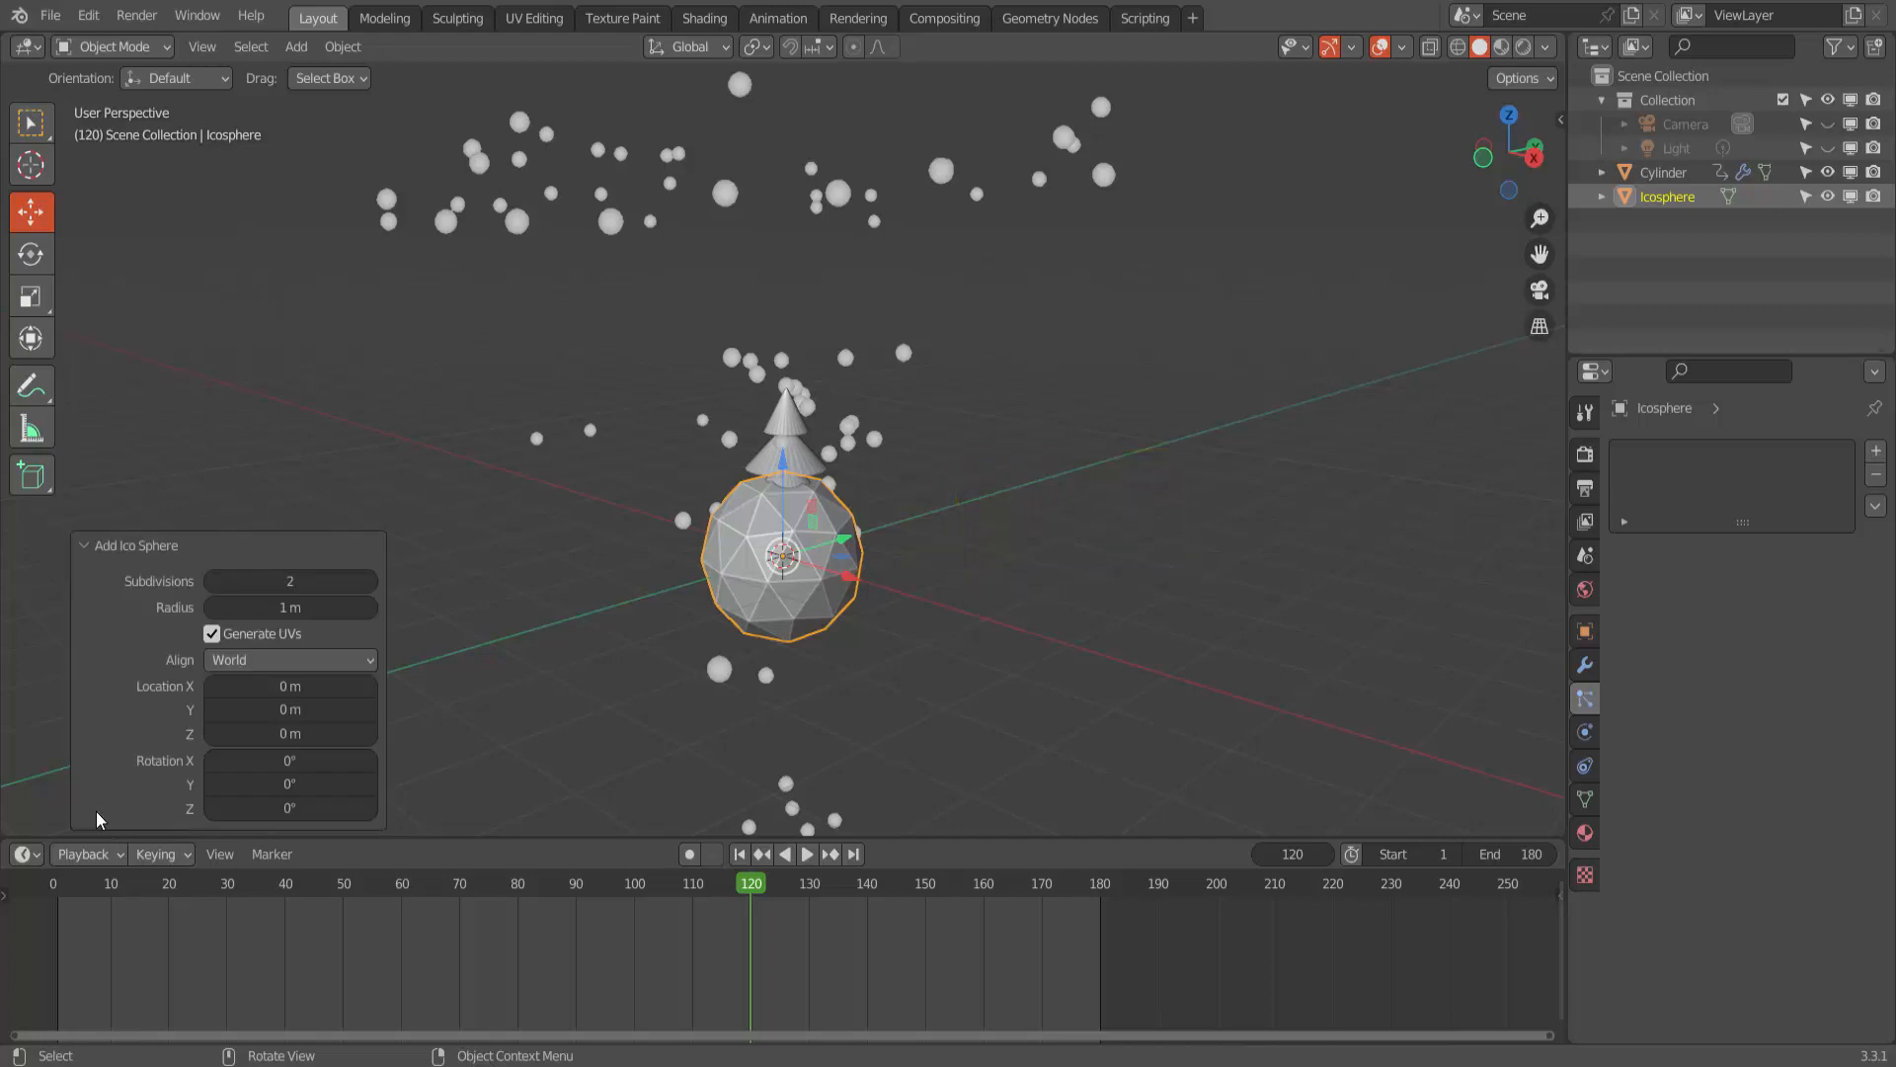
left_click_drag(296, 578, 261, 577)
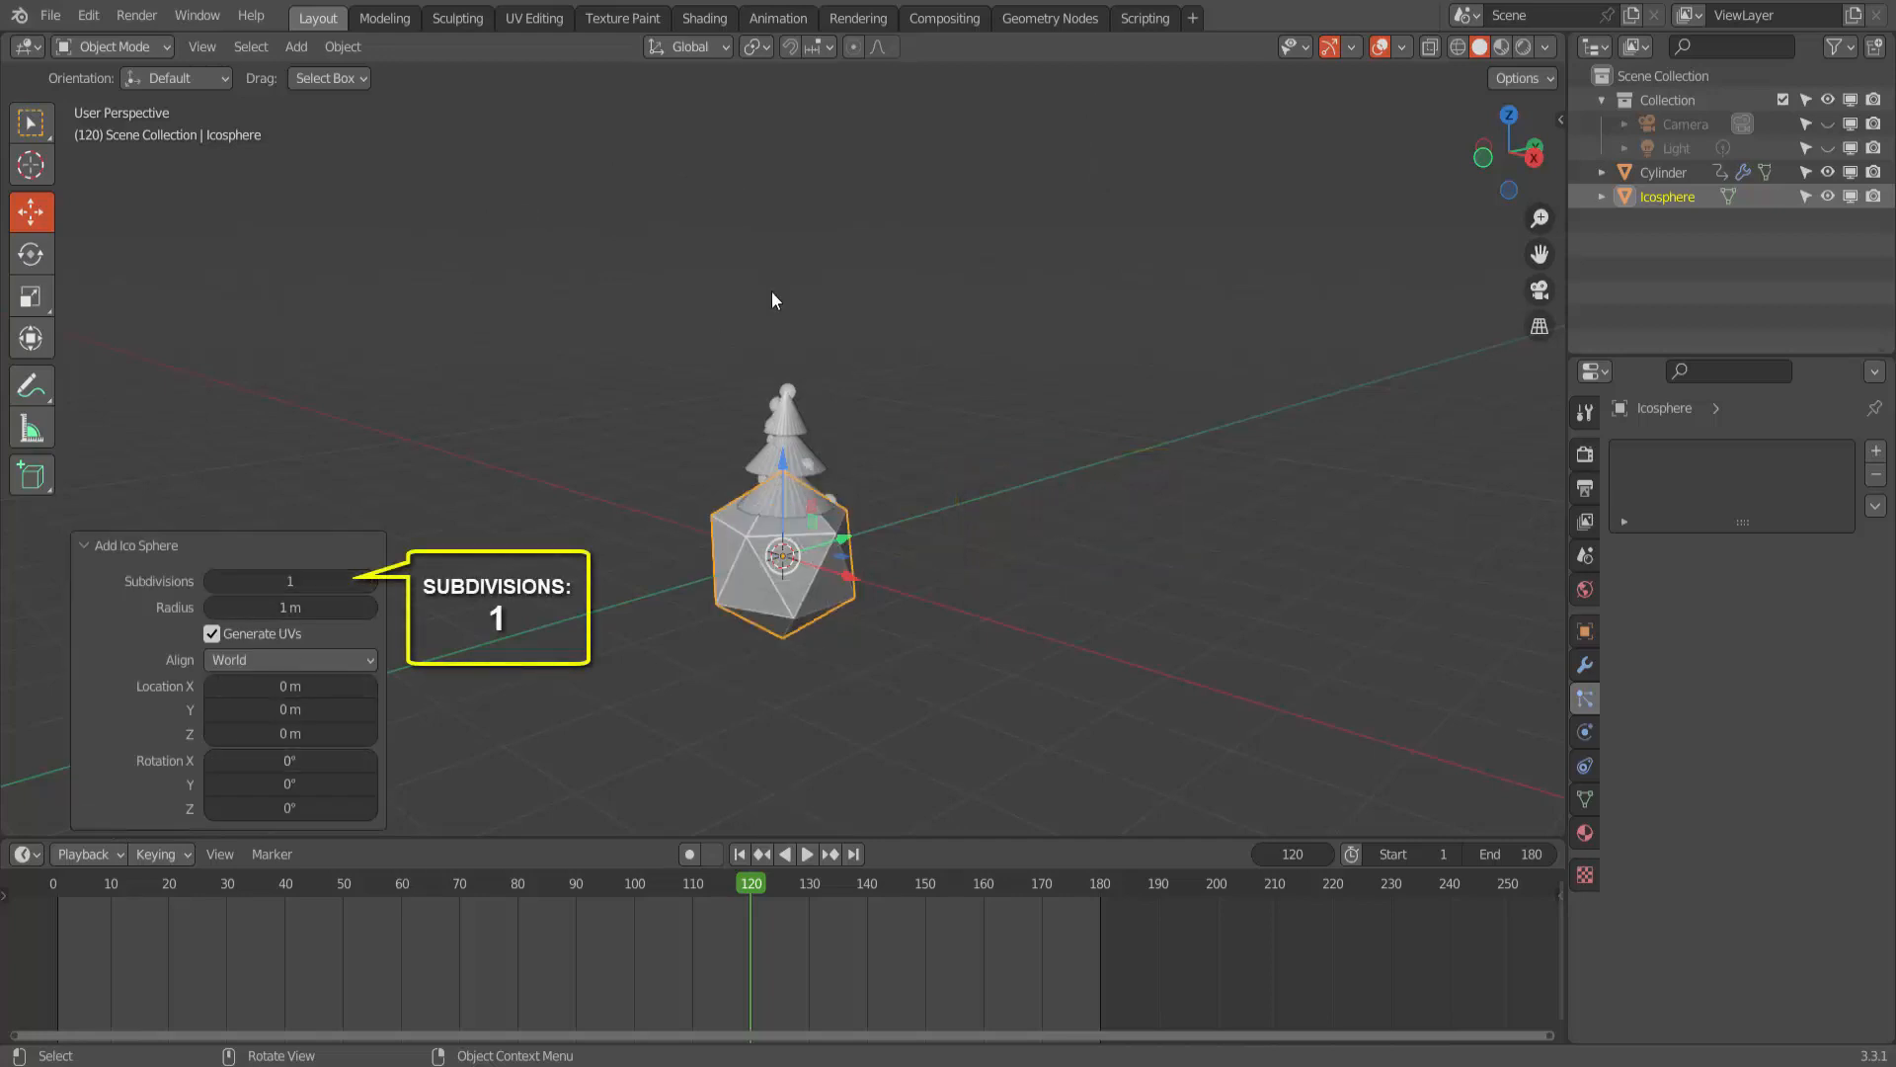
- Move the icosphere away from the tree along Y and set the cylinder's particles to render as Object with Icosphere as the instance object
left_click_drag(849, 537, 1530, 313)
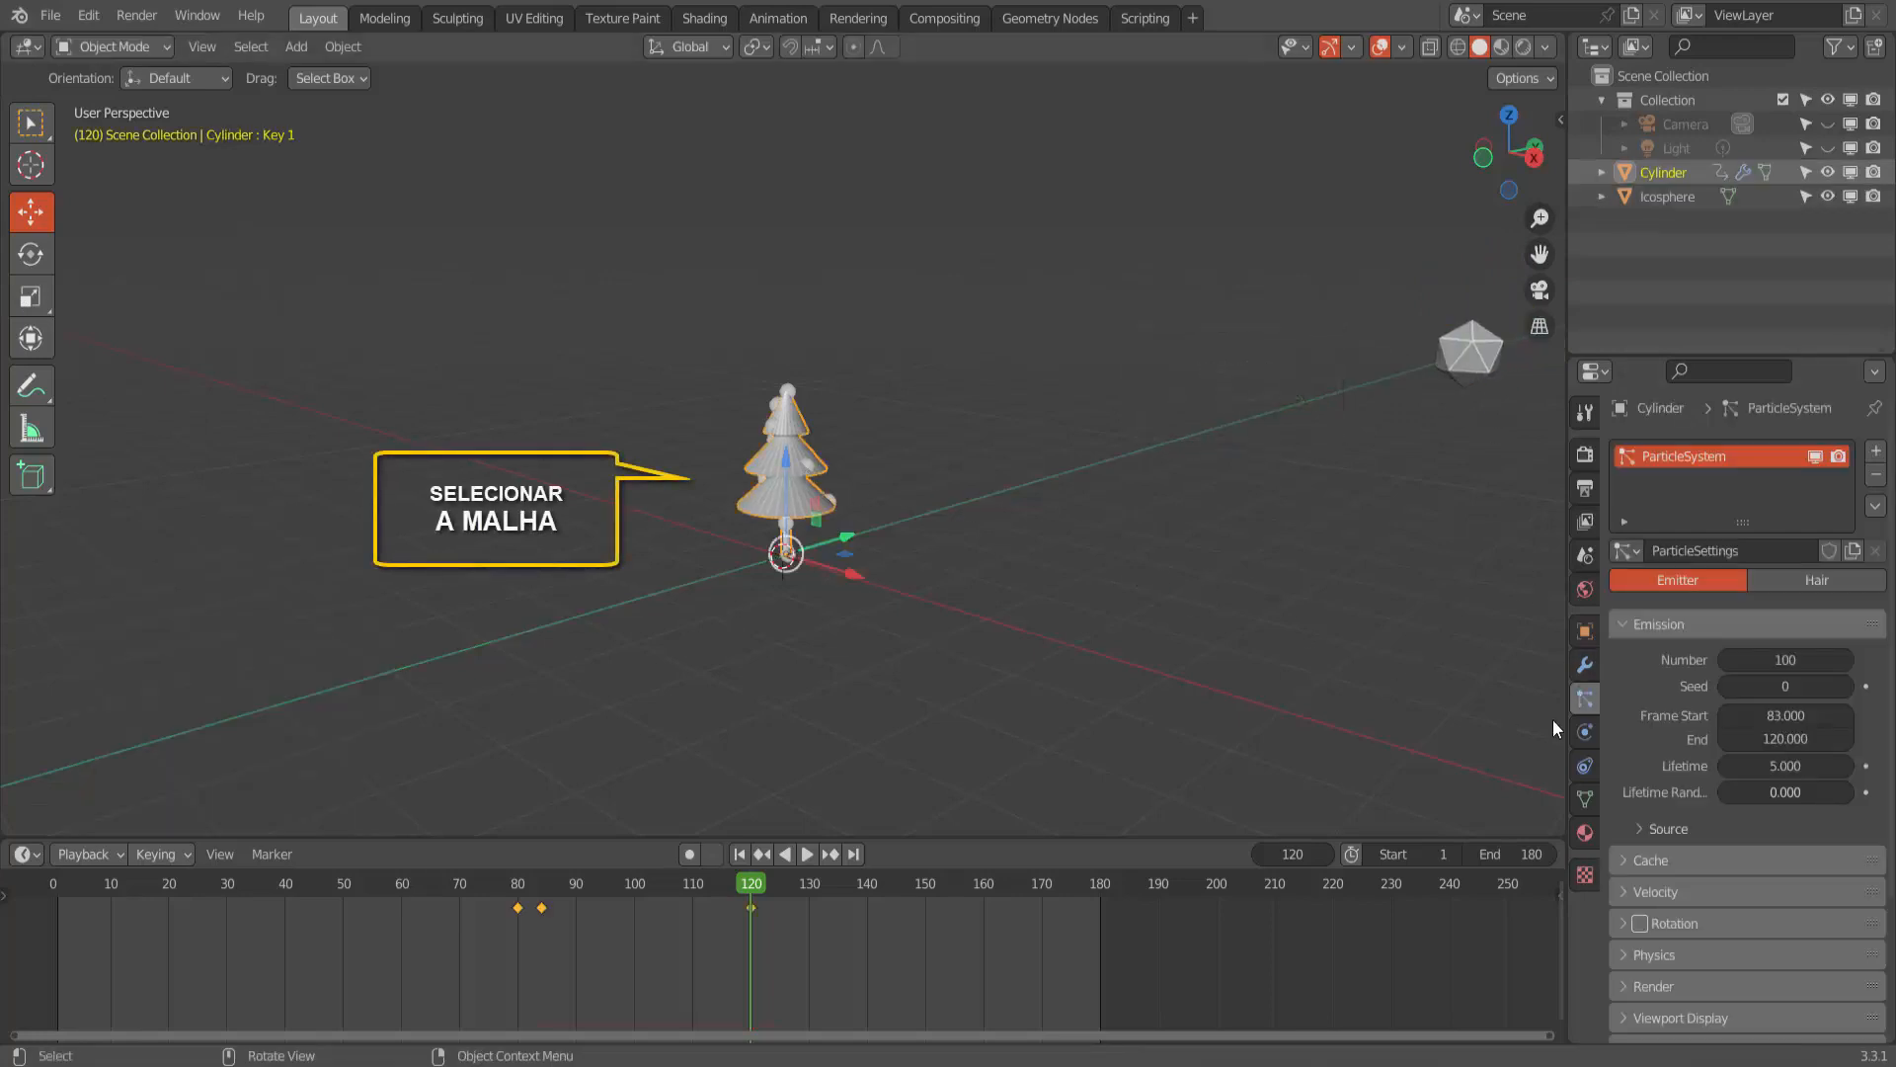
scroll(1664, 785, "down", 3)
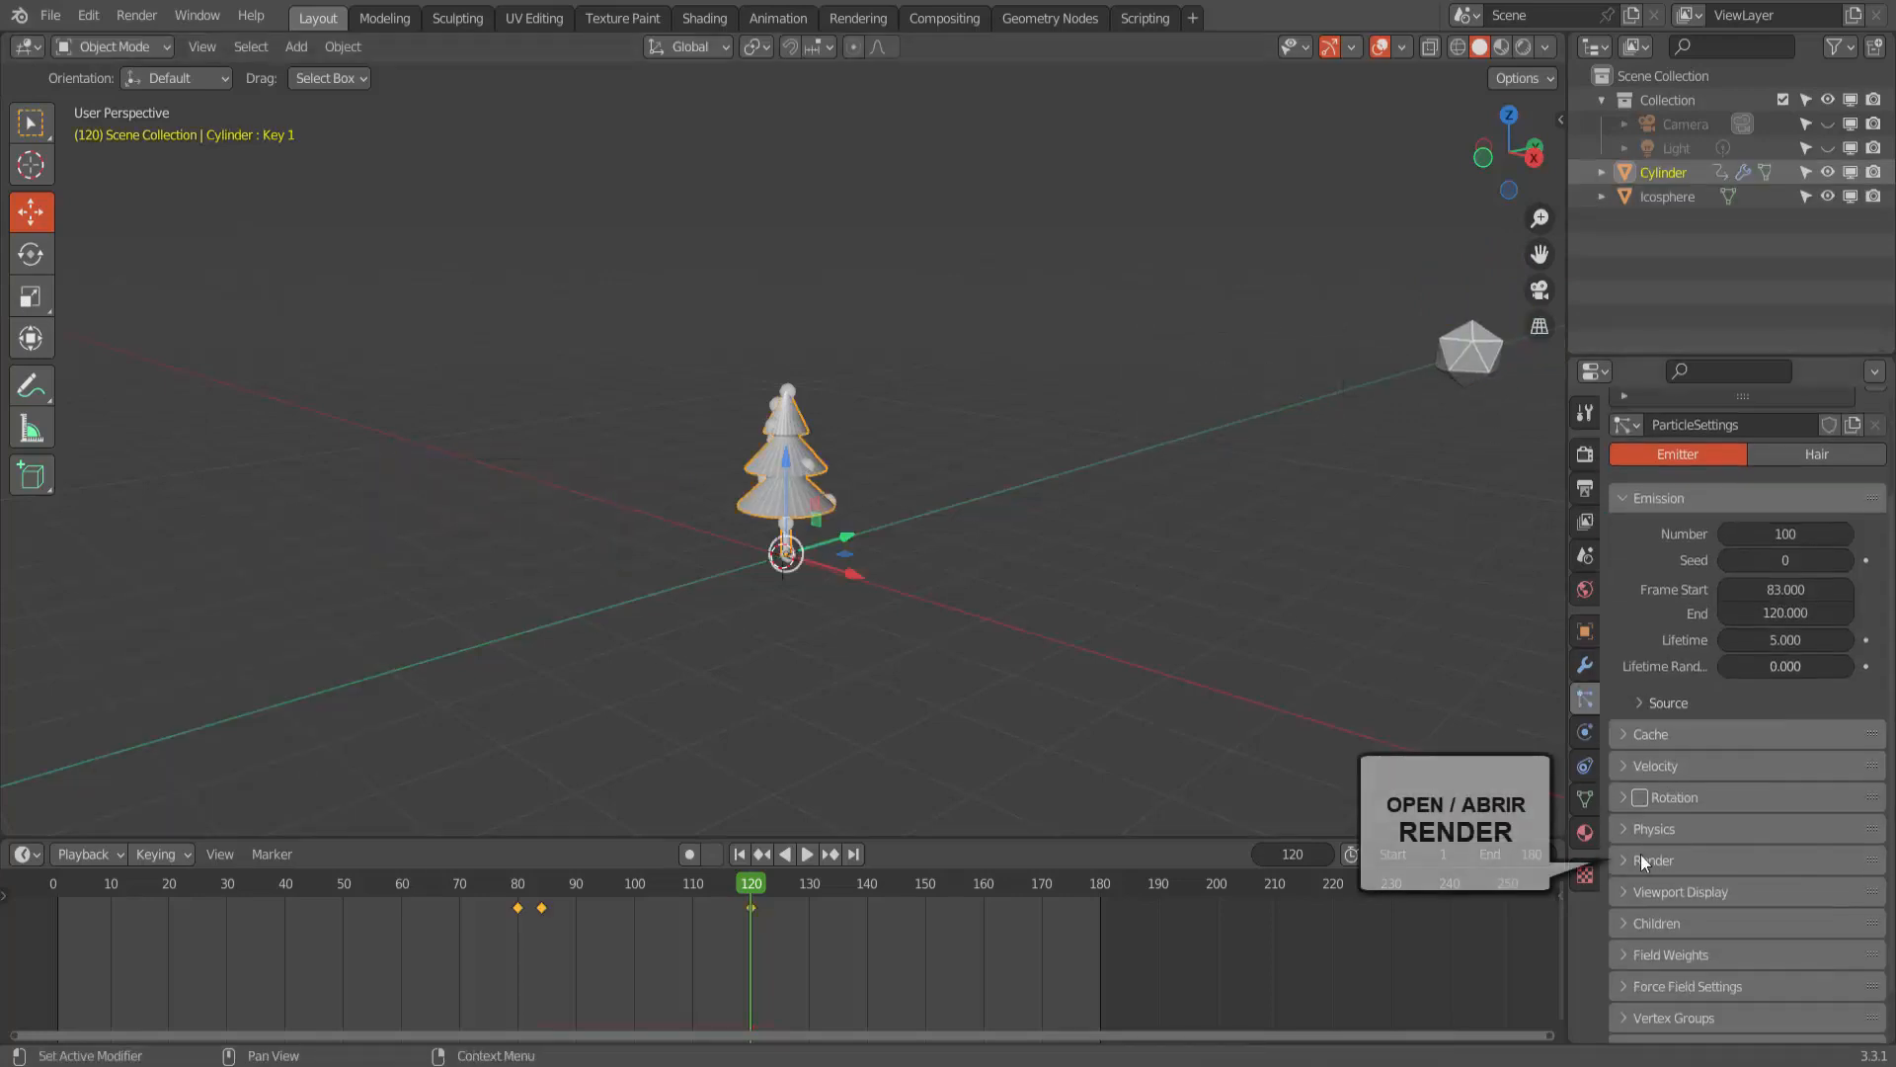
left_click(1626, 861)
scroll(1627, 865, "down", 4)
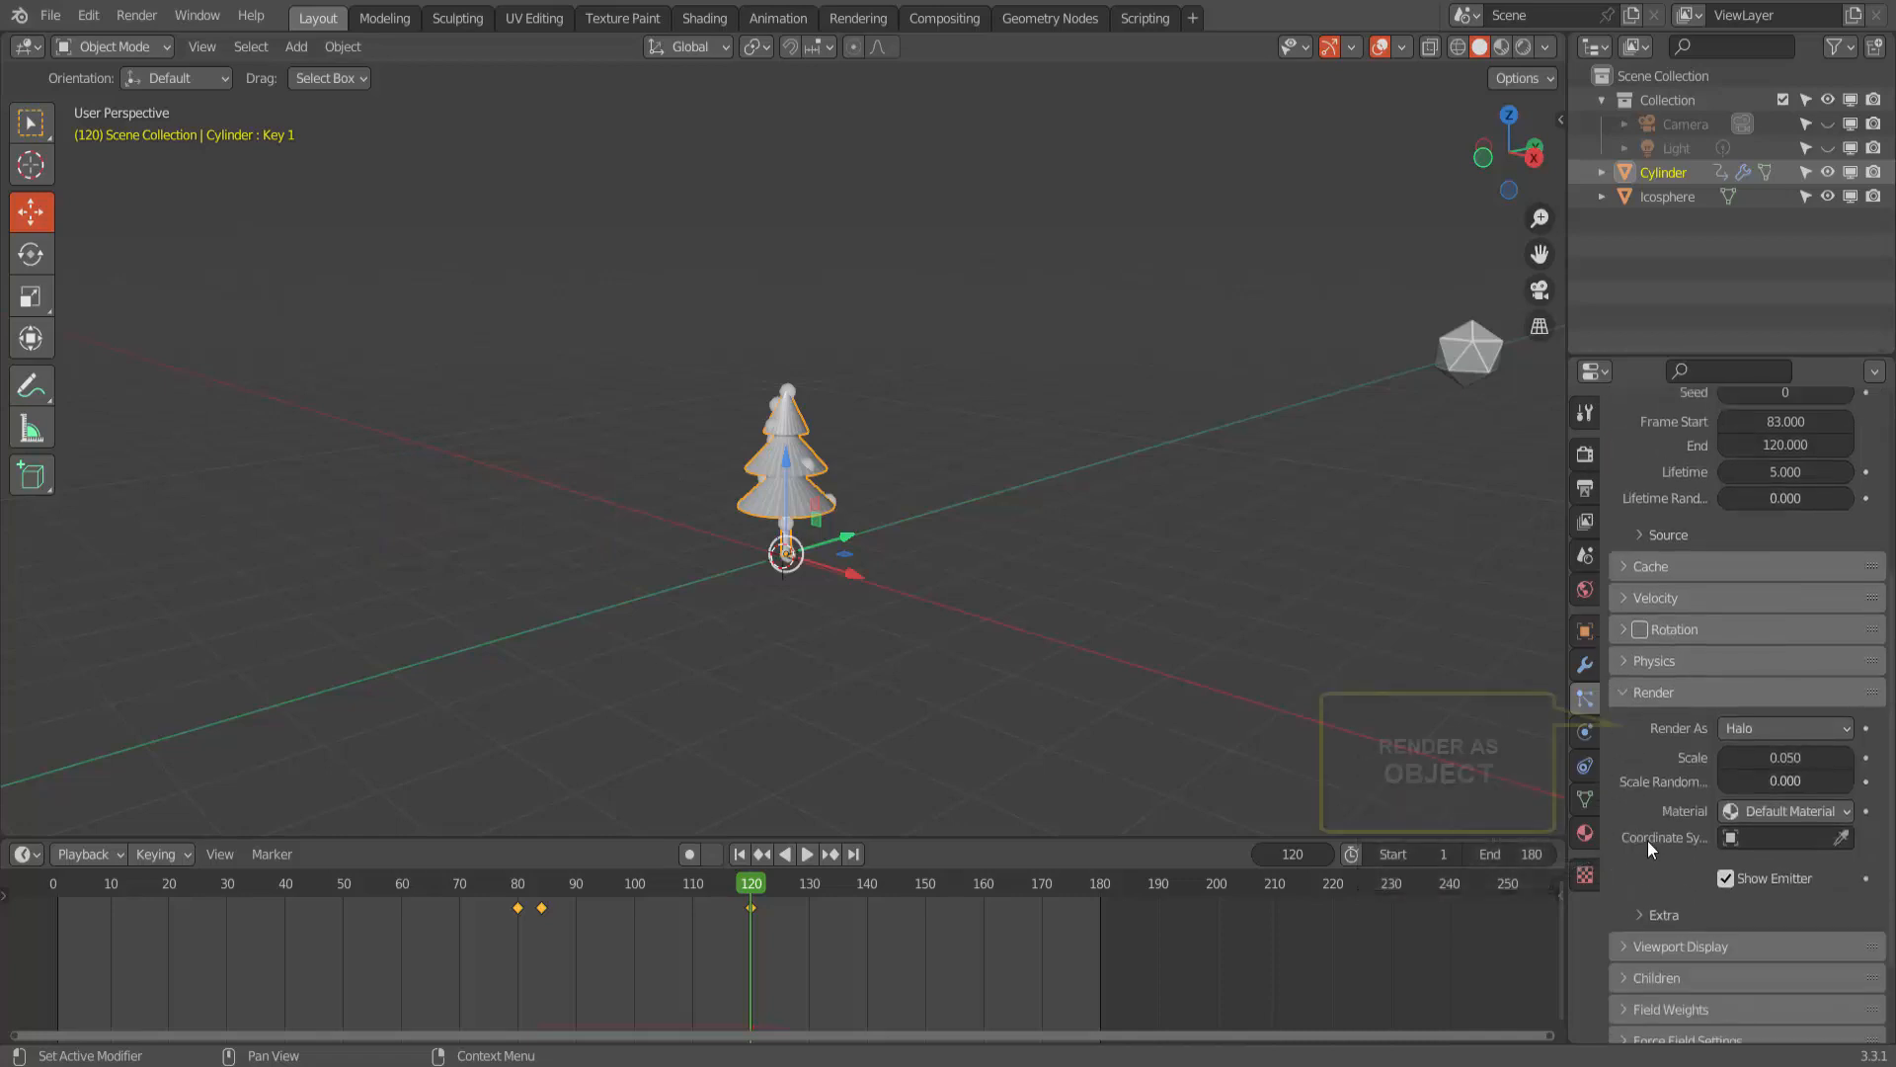
left_click(1753, 728)
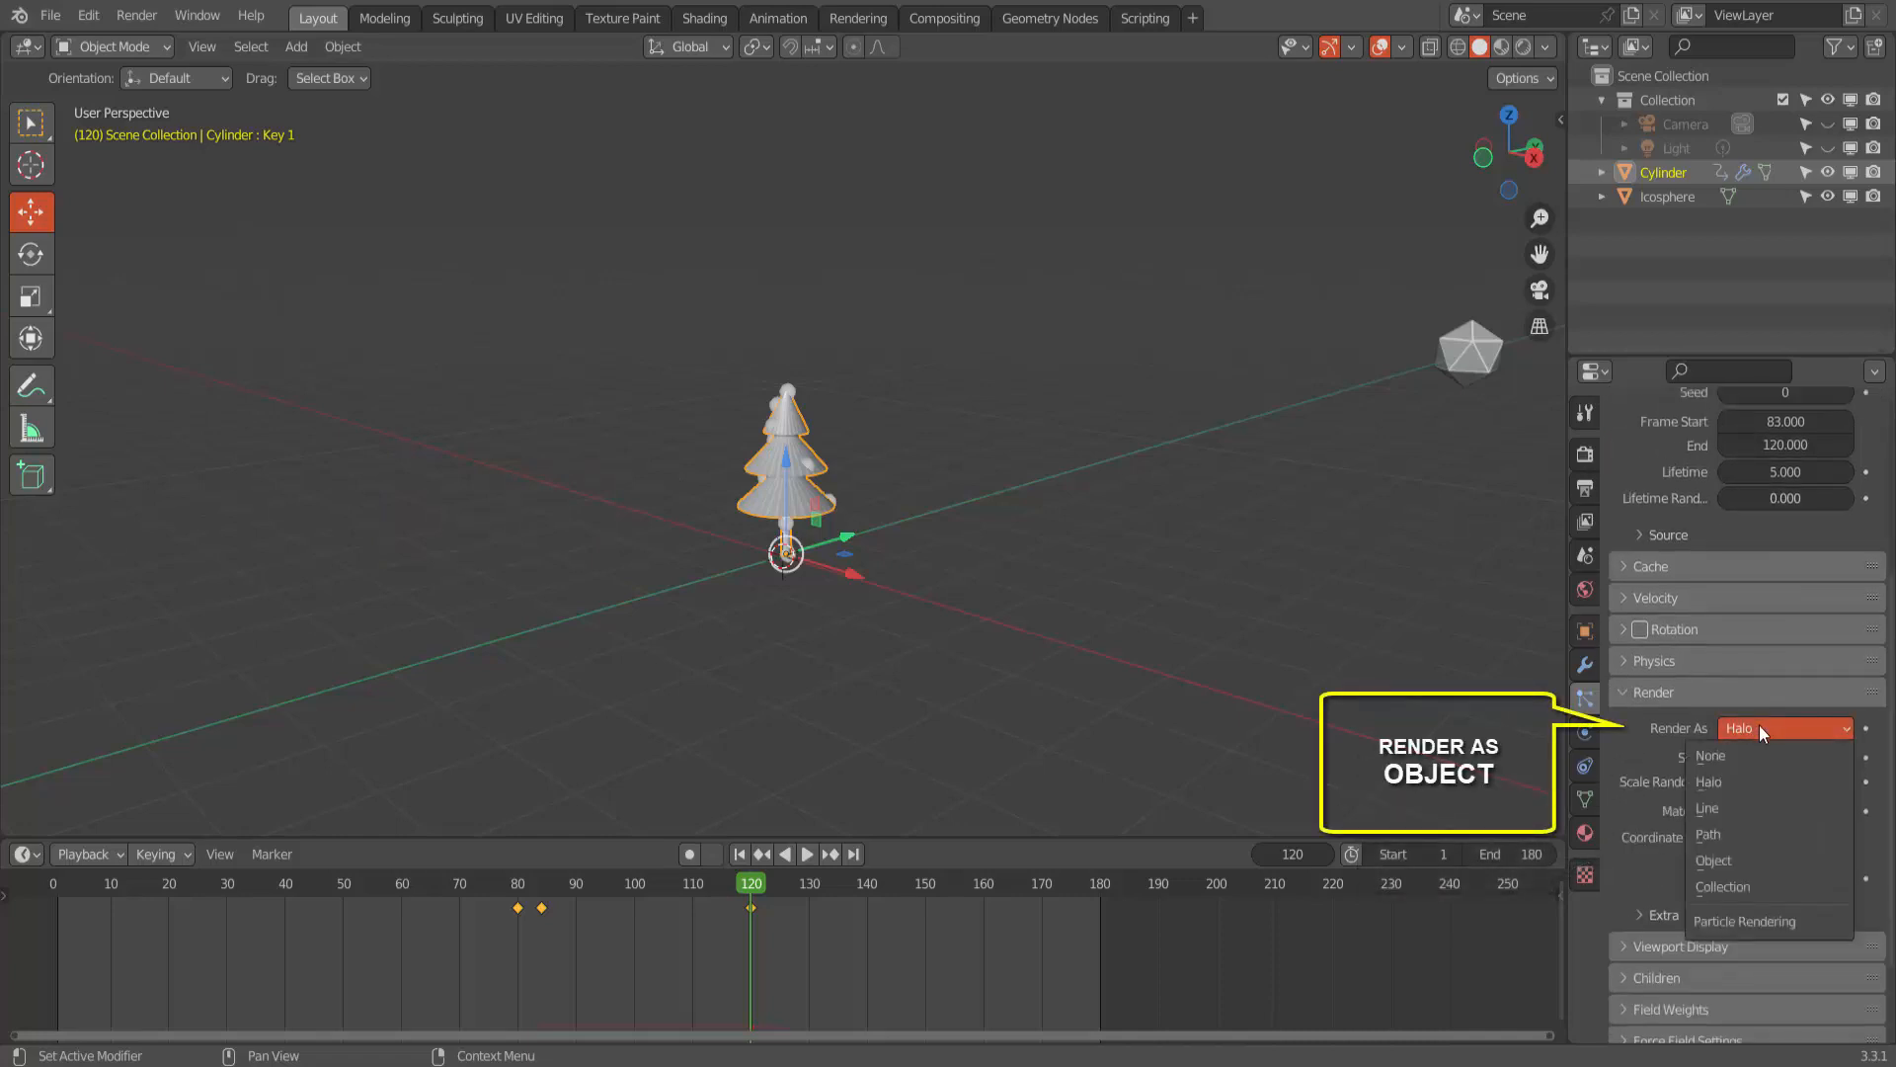
left_click(1738, 858)
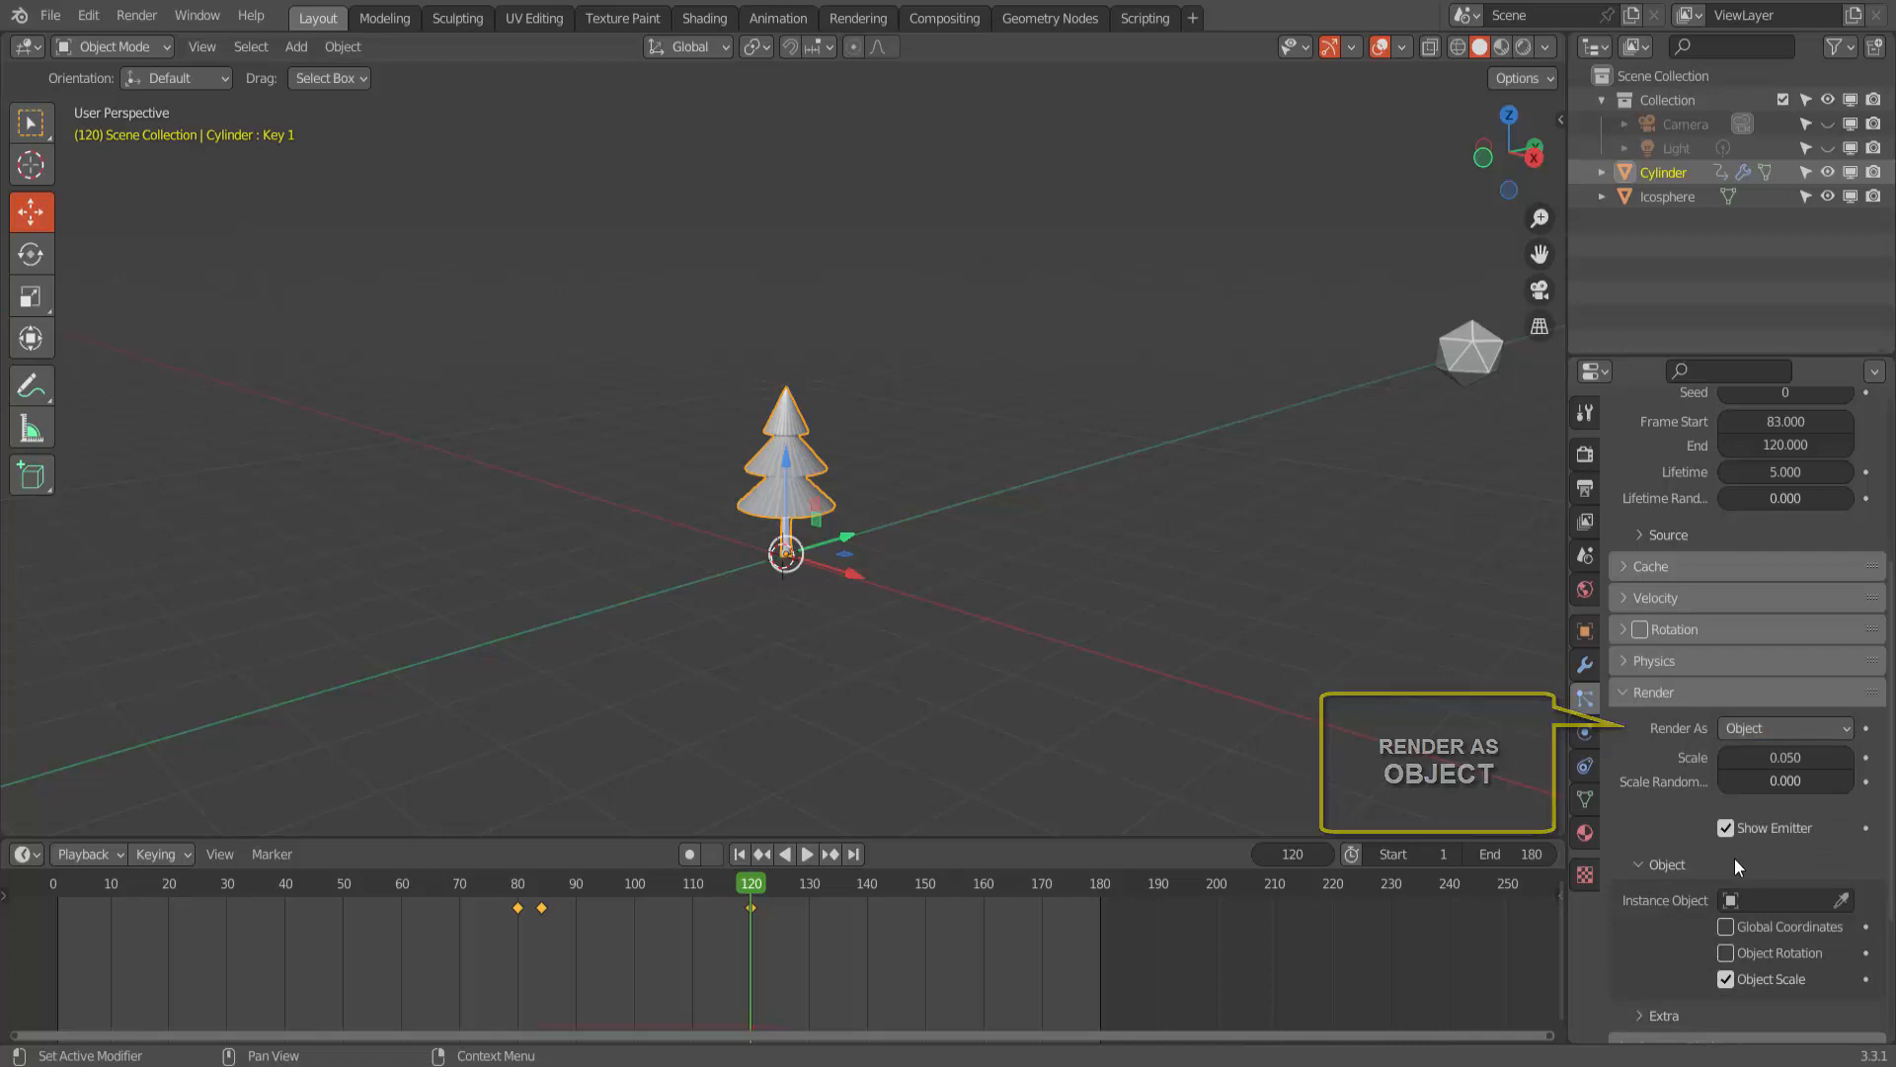
left_click(1767, 895)
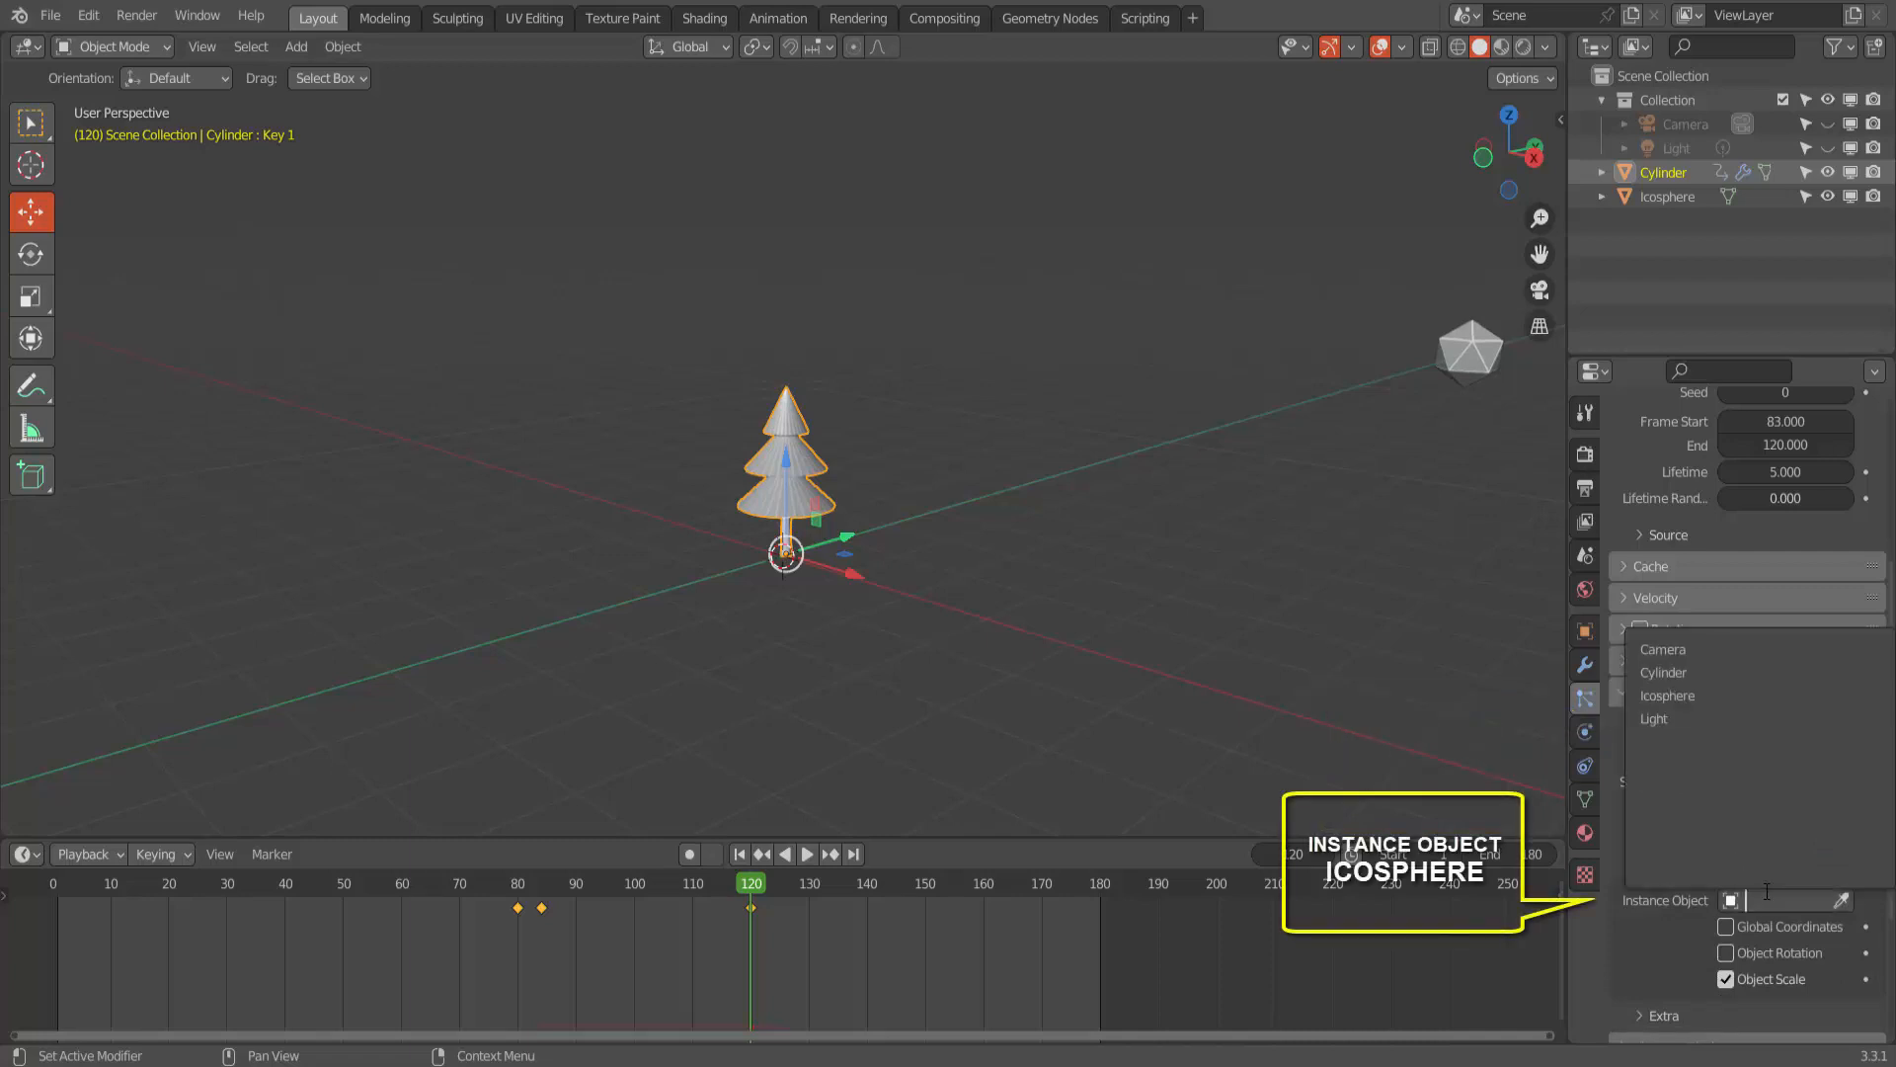
left_click(1696, 692)
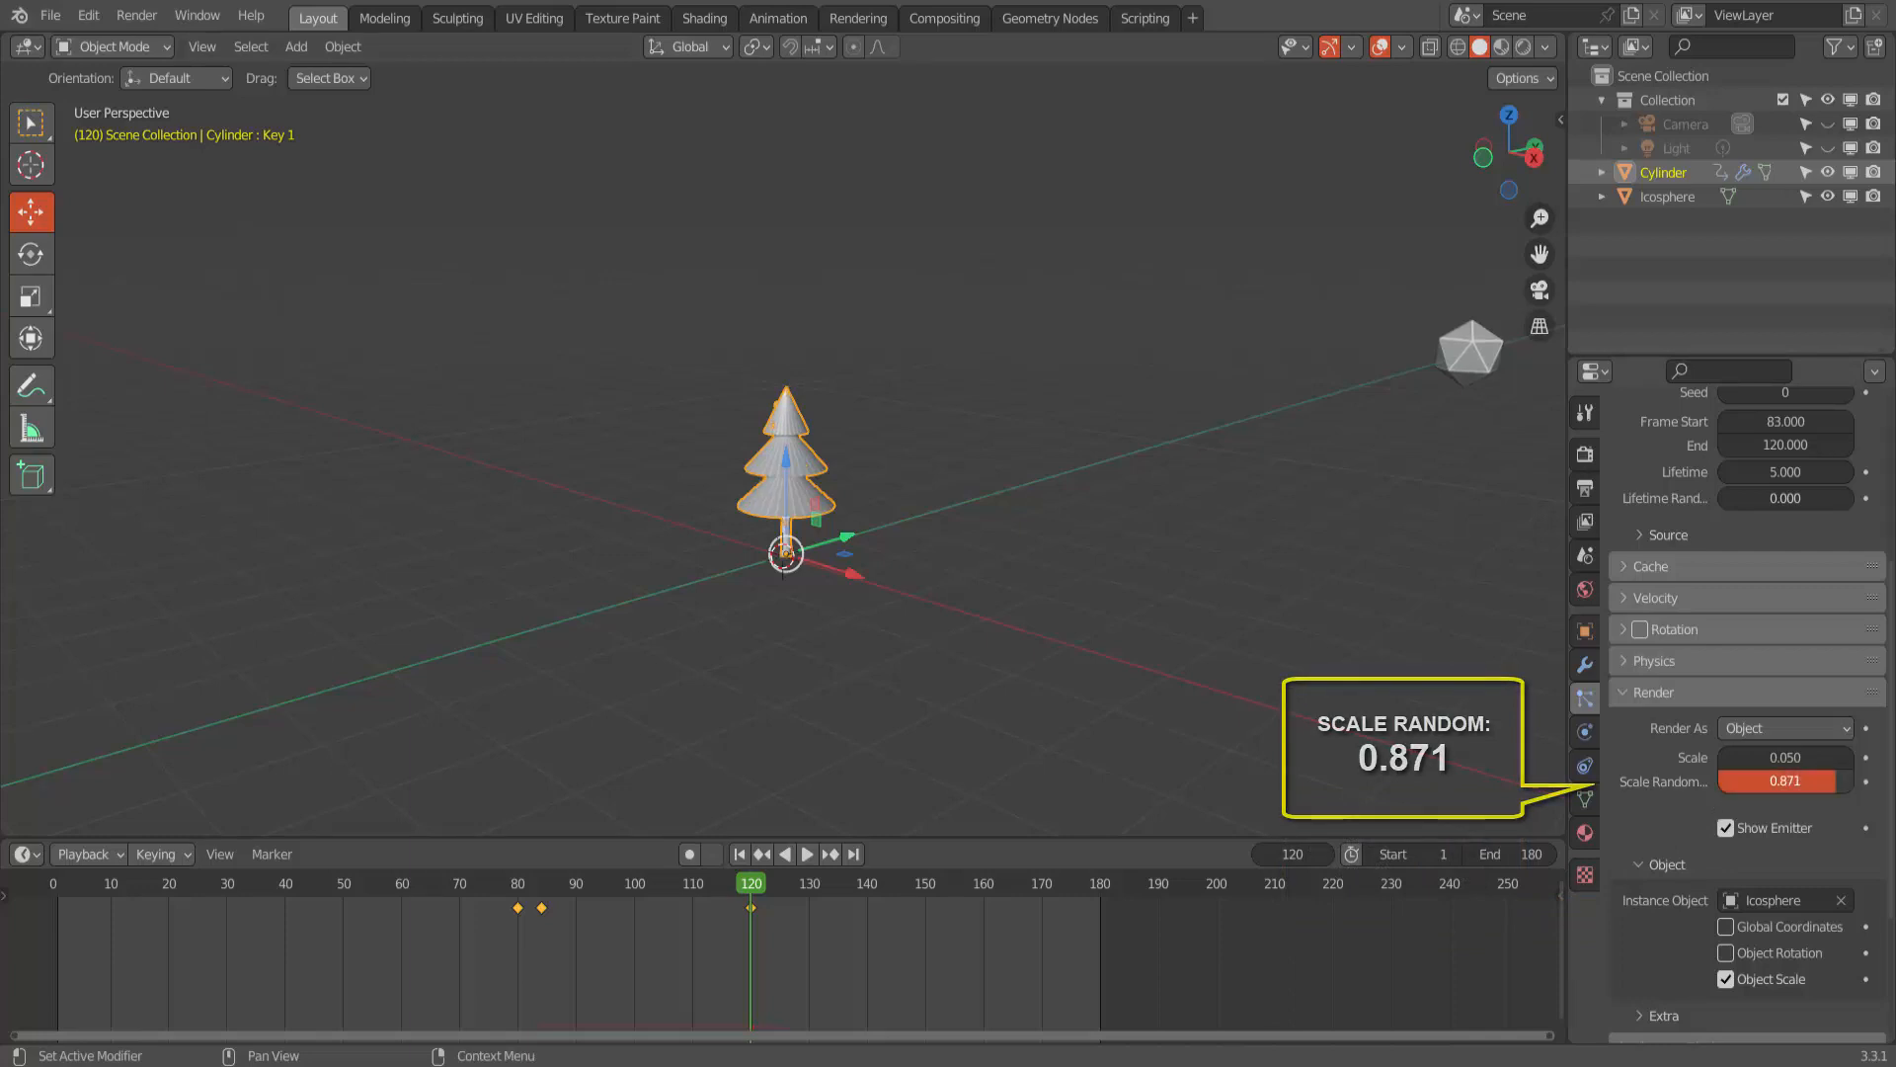
- Set the particles' Scale Randomness to 0.871 and Scale to 0.100, and play the animation from the start
left_click_drag(1807, 756, 1820, 757)
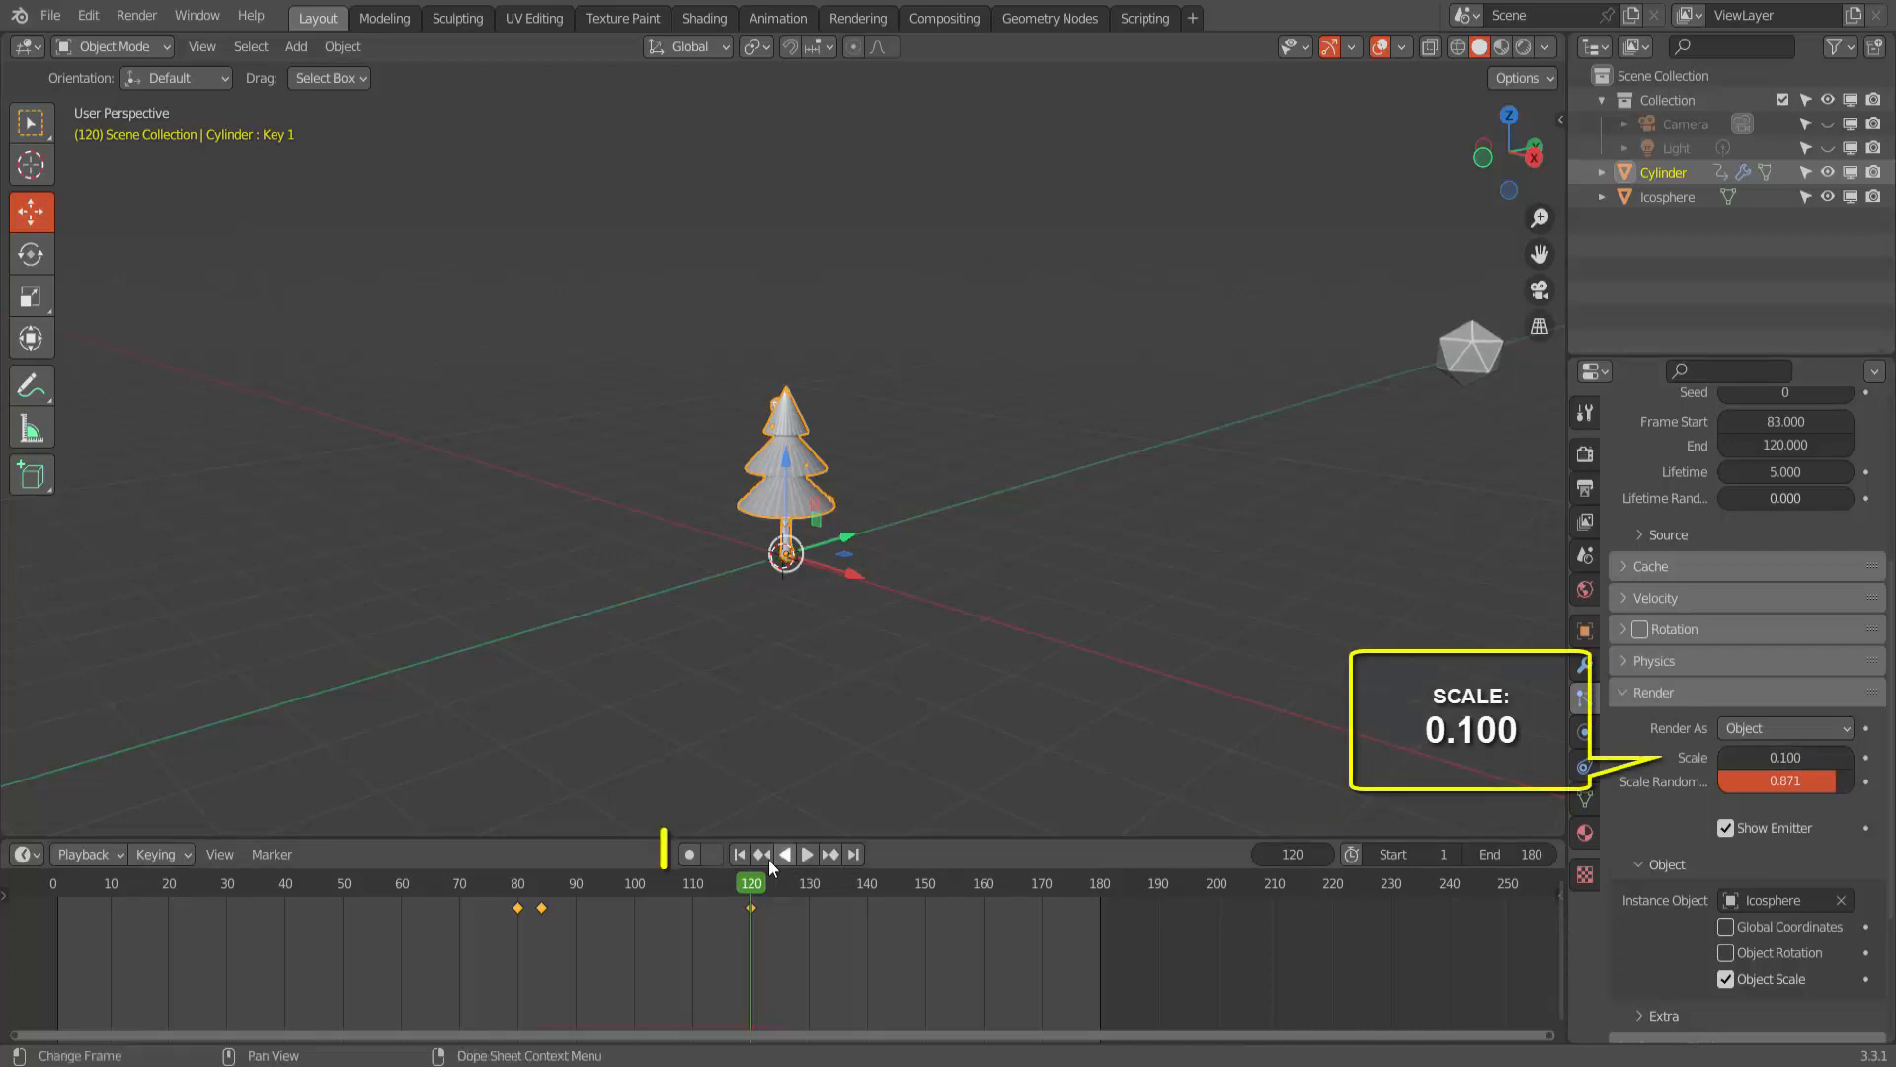
left_click(739, 858)
left_click(803, 855)
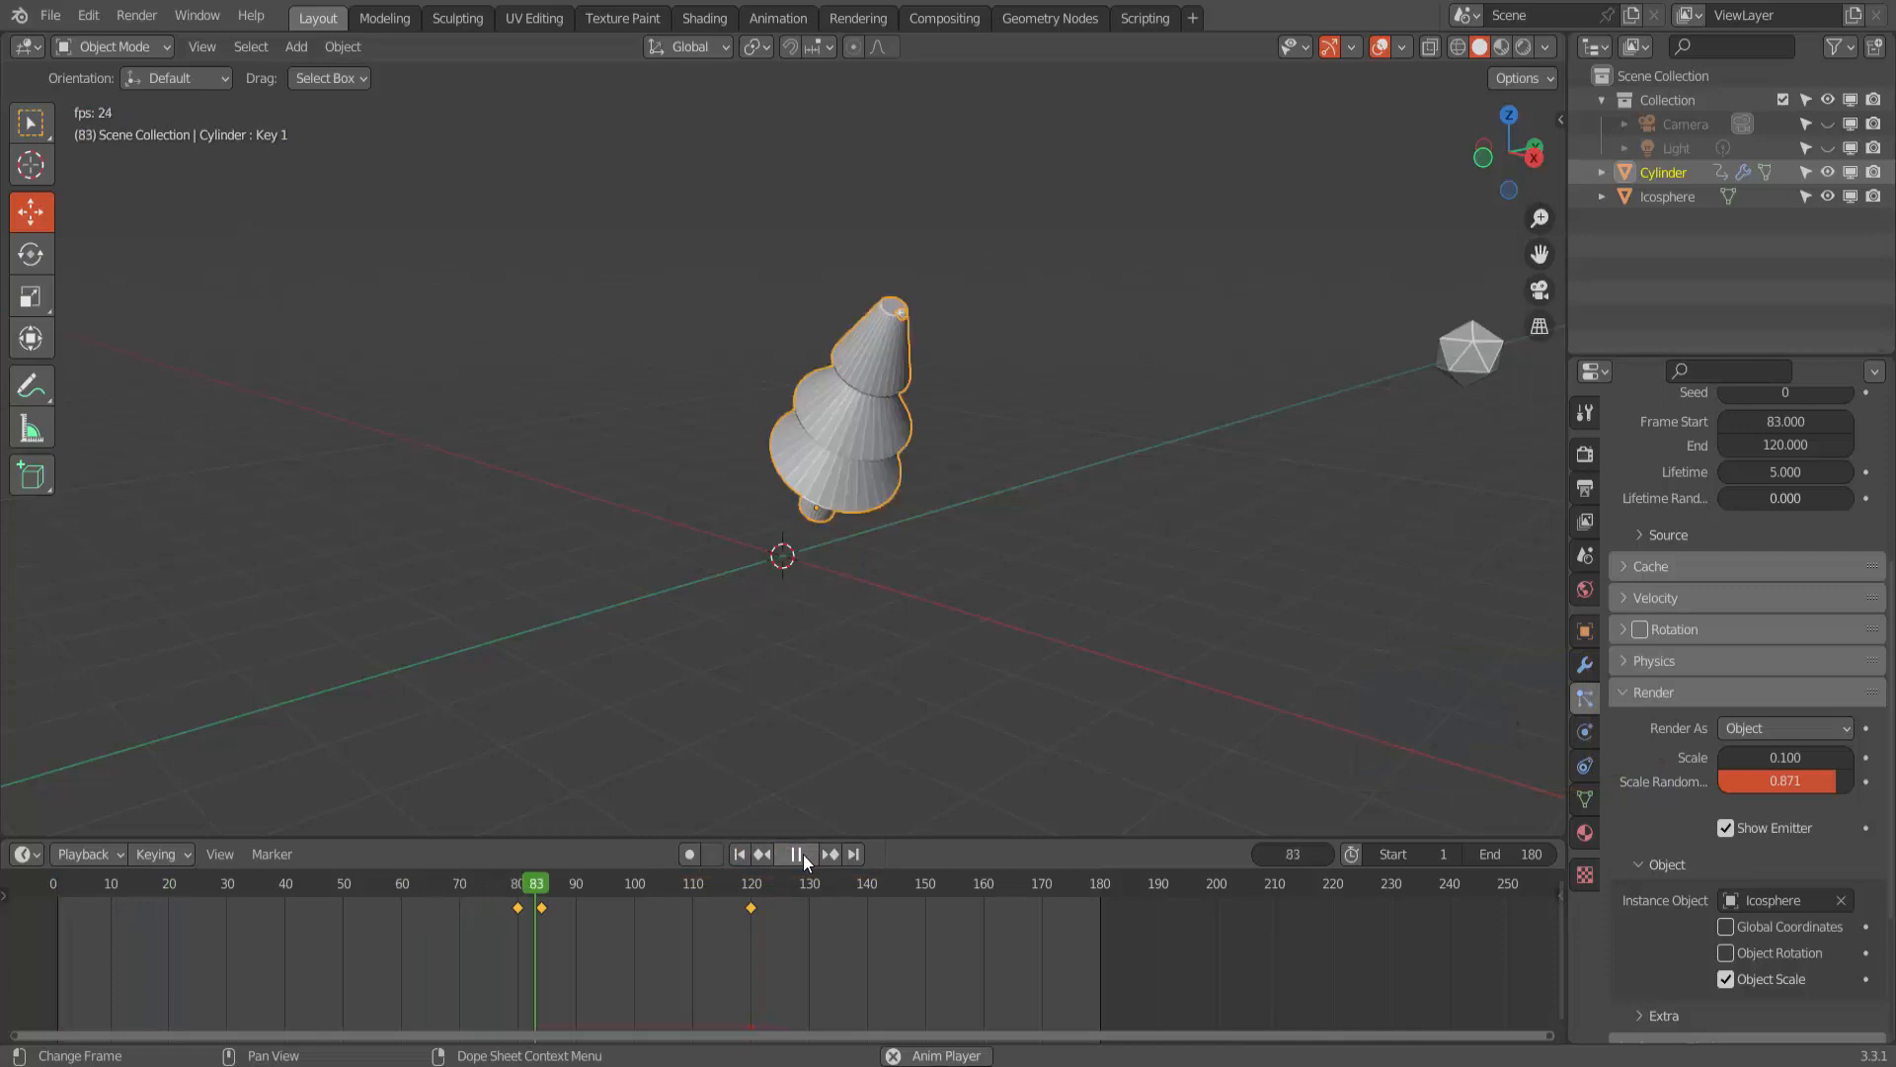
- Set the cylinder's particle Lifetime to 20
scroll(1732, 721, "up", 5)
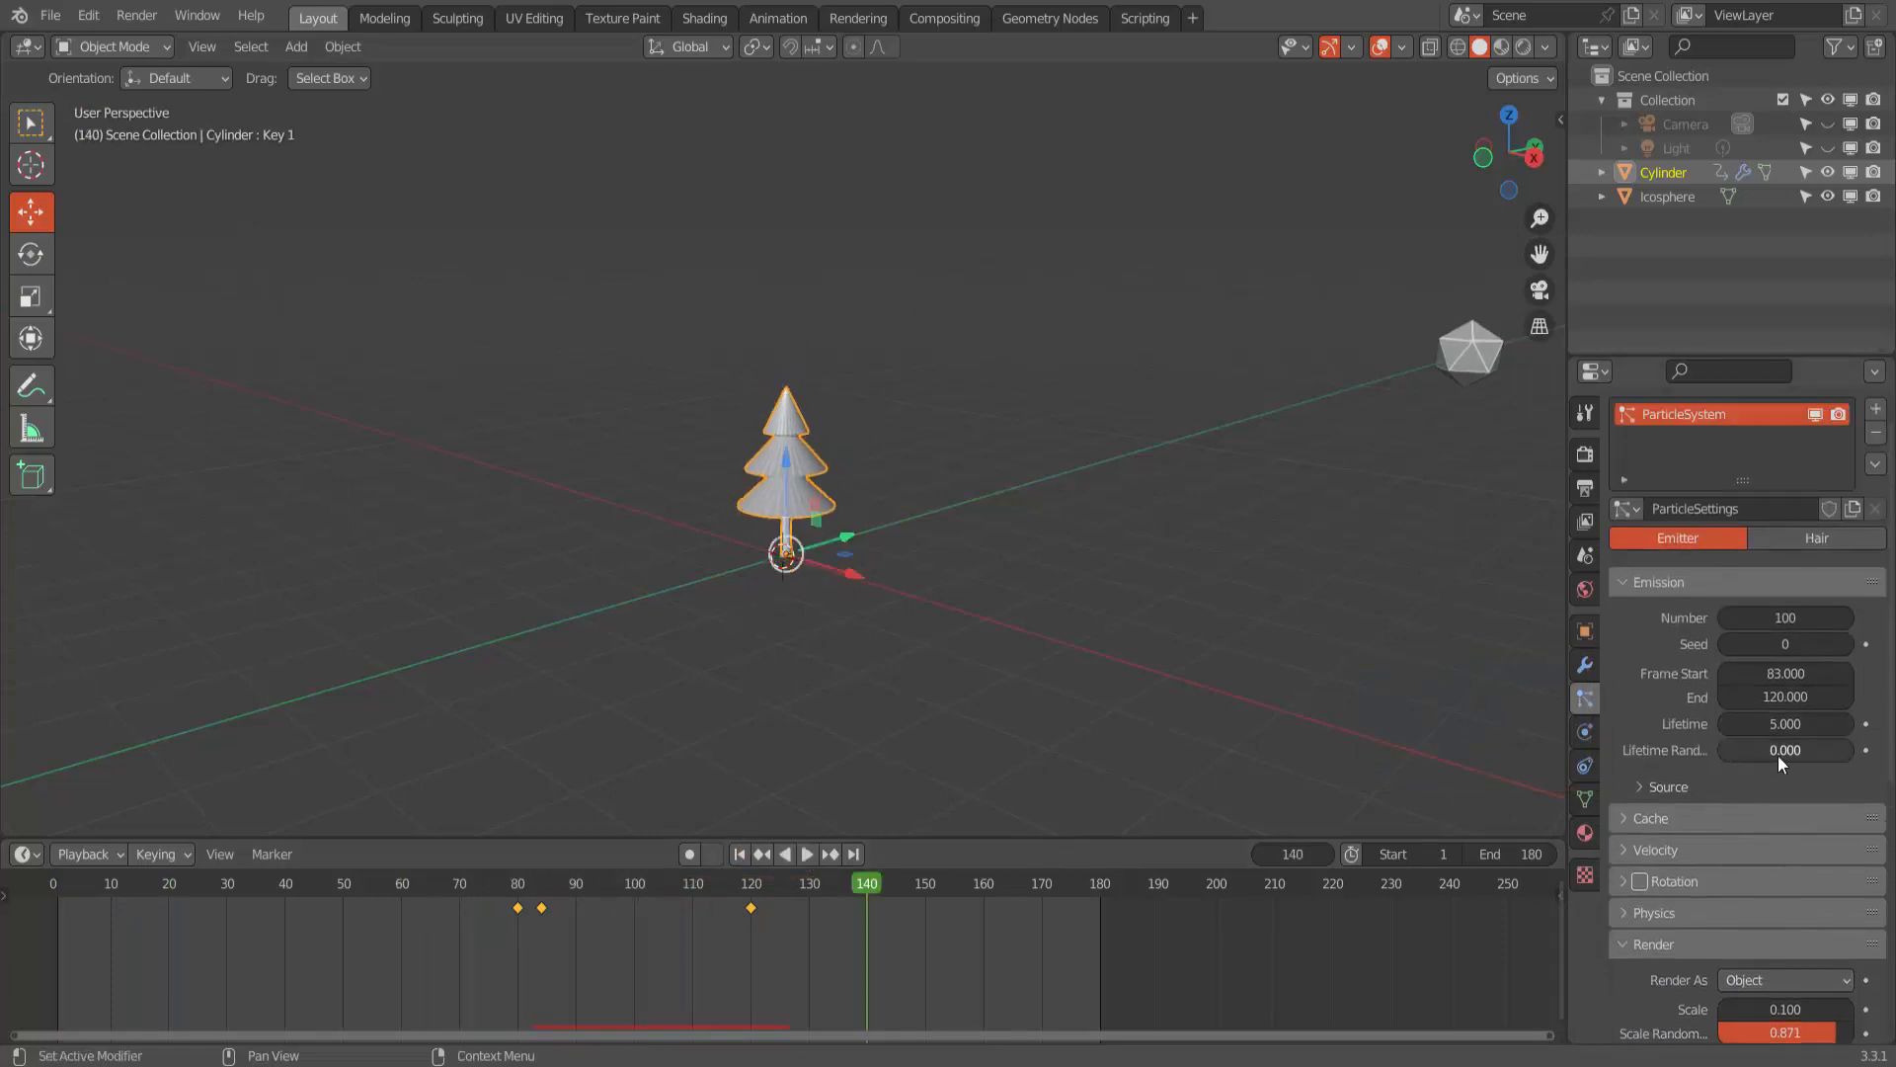
double_click(1776, 723)
type("5.0")
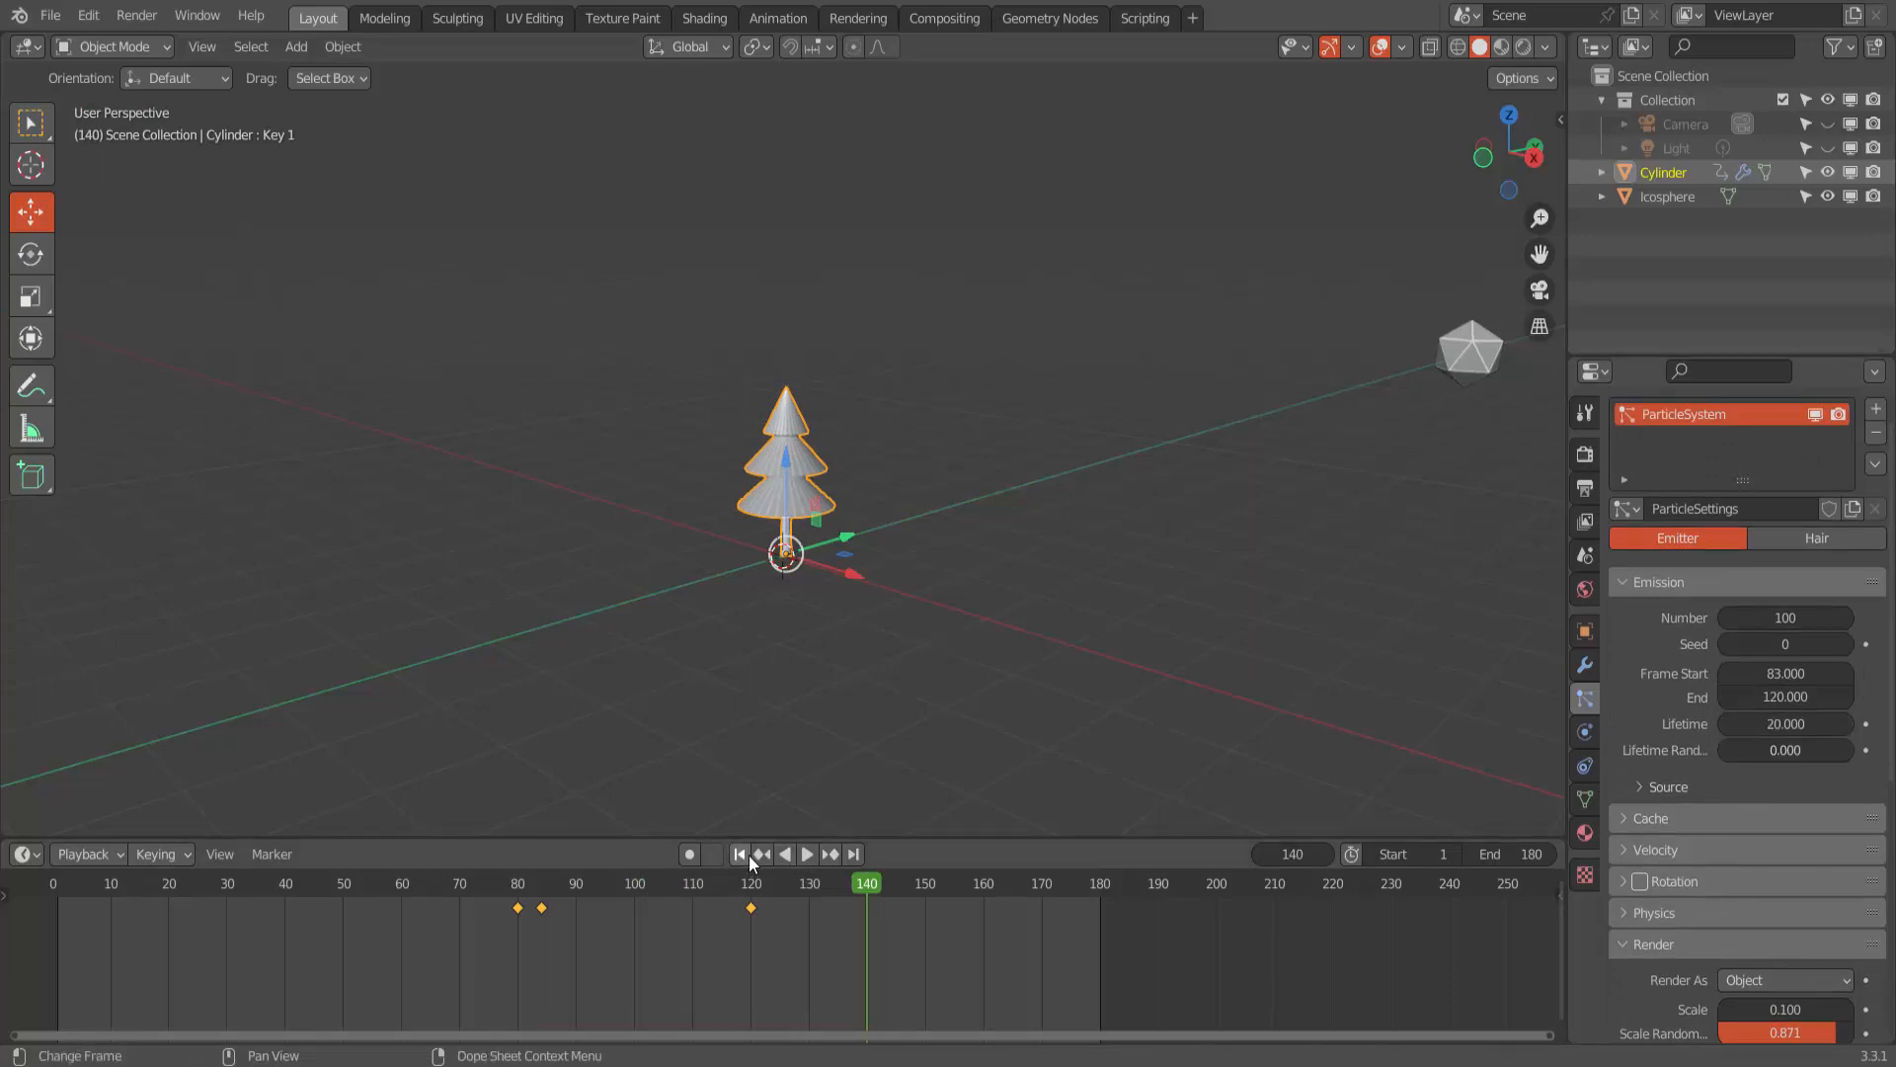
- Play the animation from the first frame, stop it near the end, and examine the tree up close for remaining particles
left_click(739, 854)
left_click(807, 853)
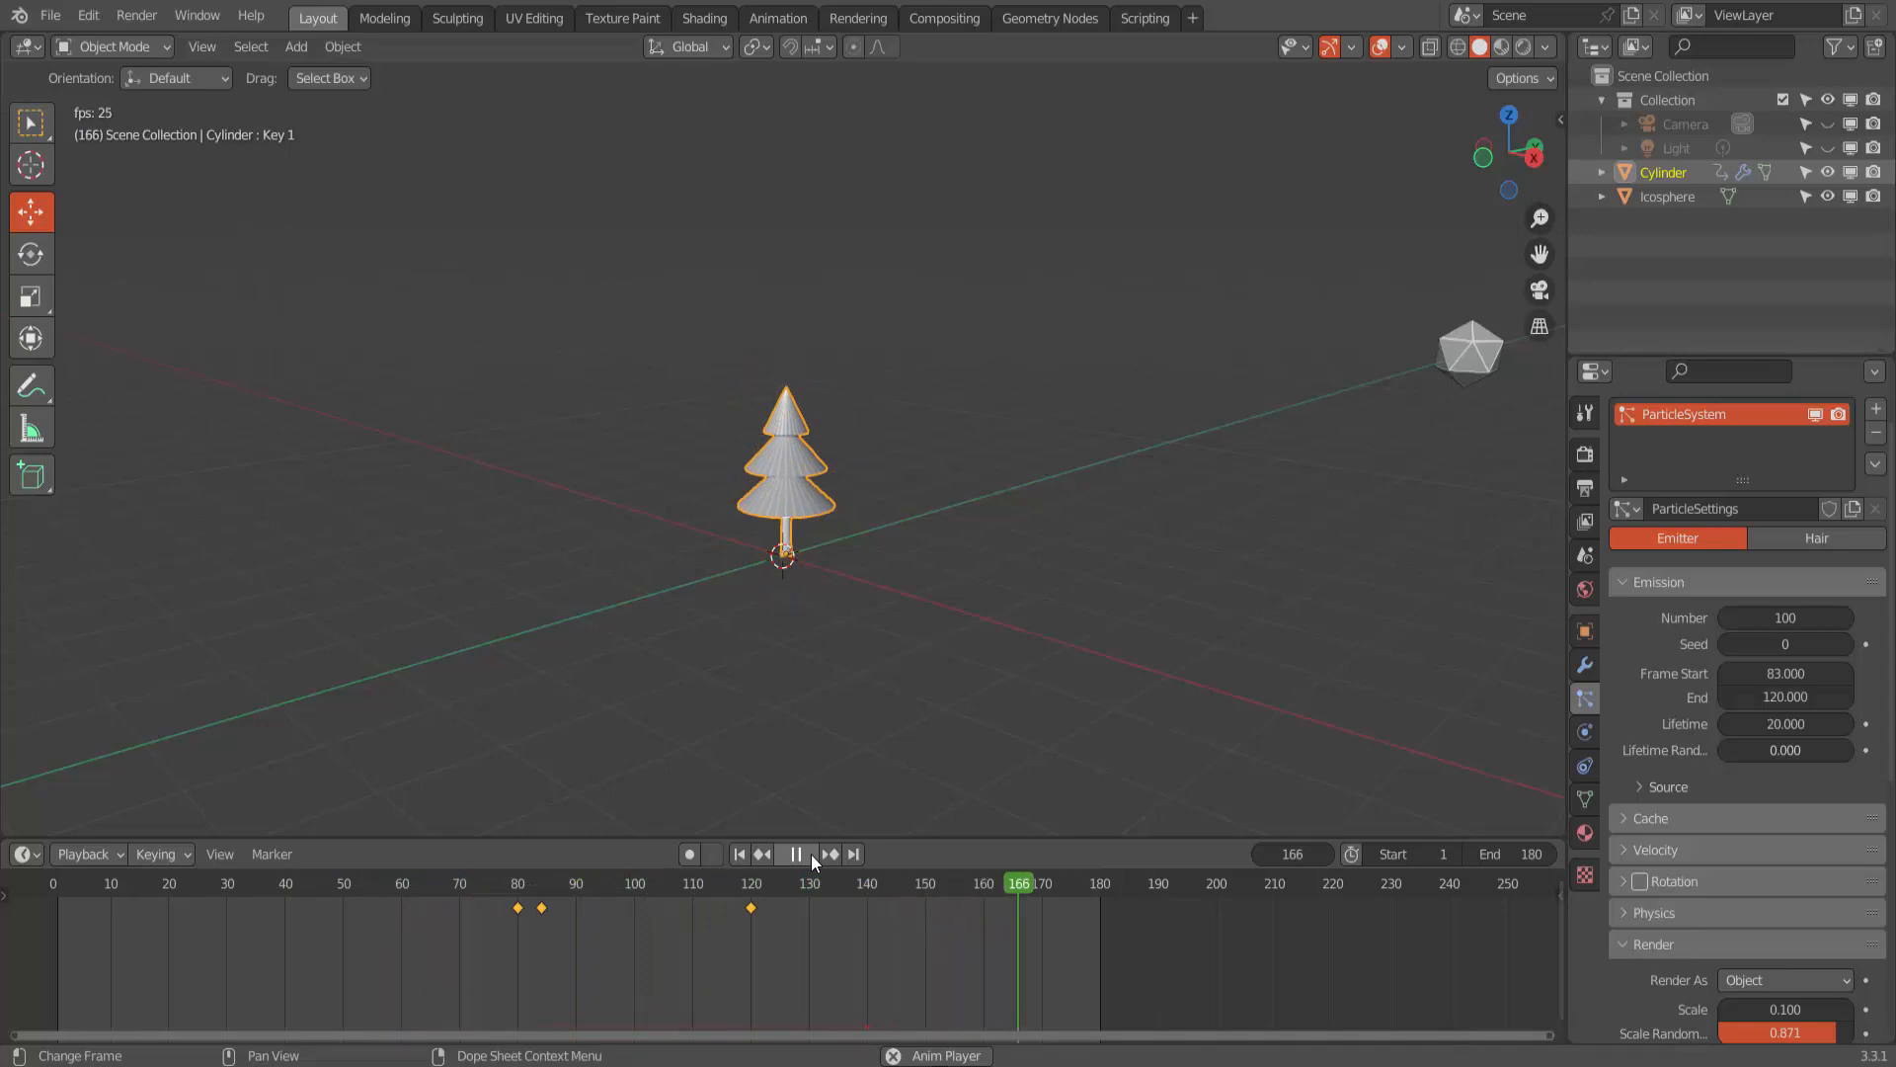
left_click(810, 853)
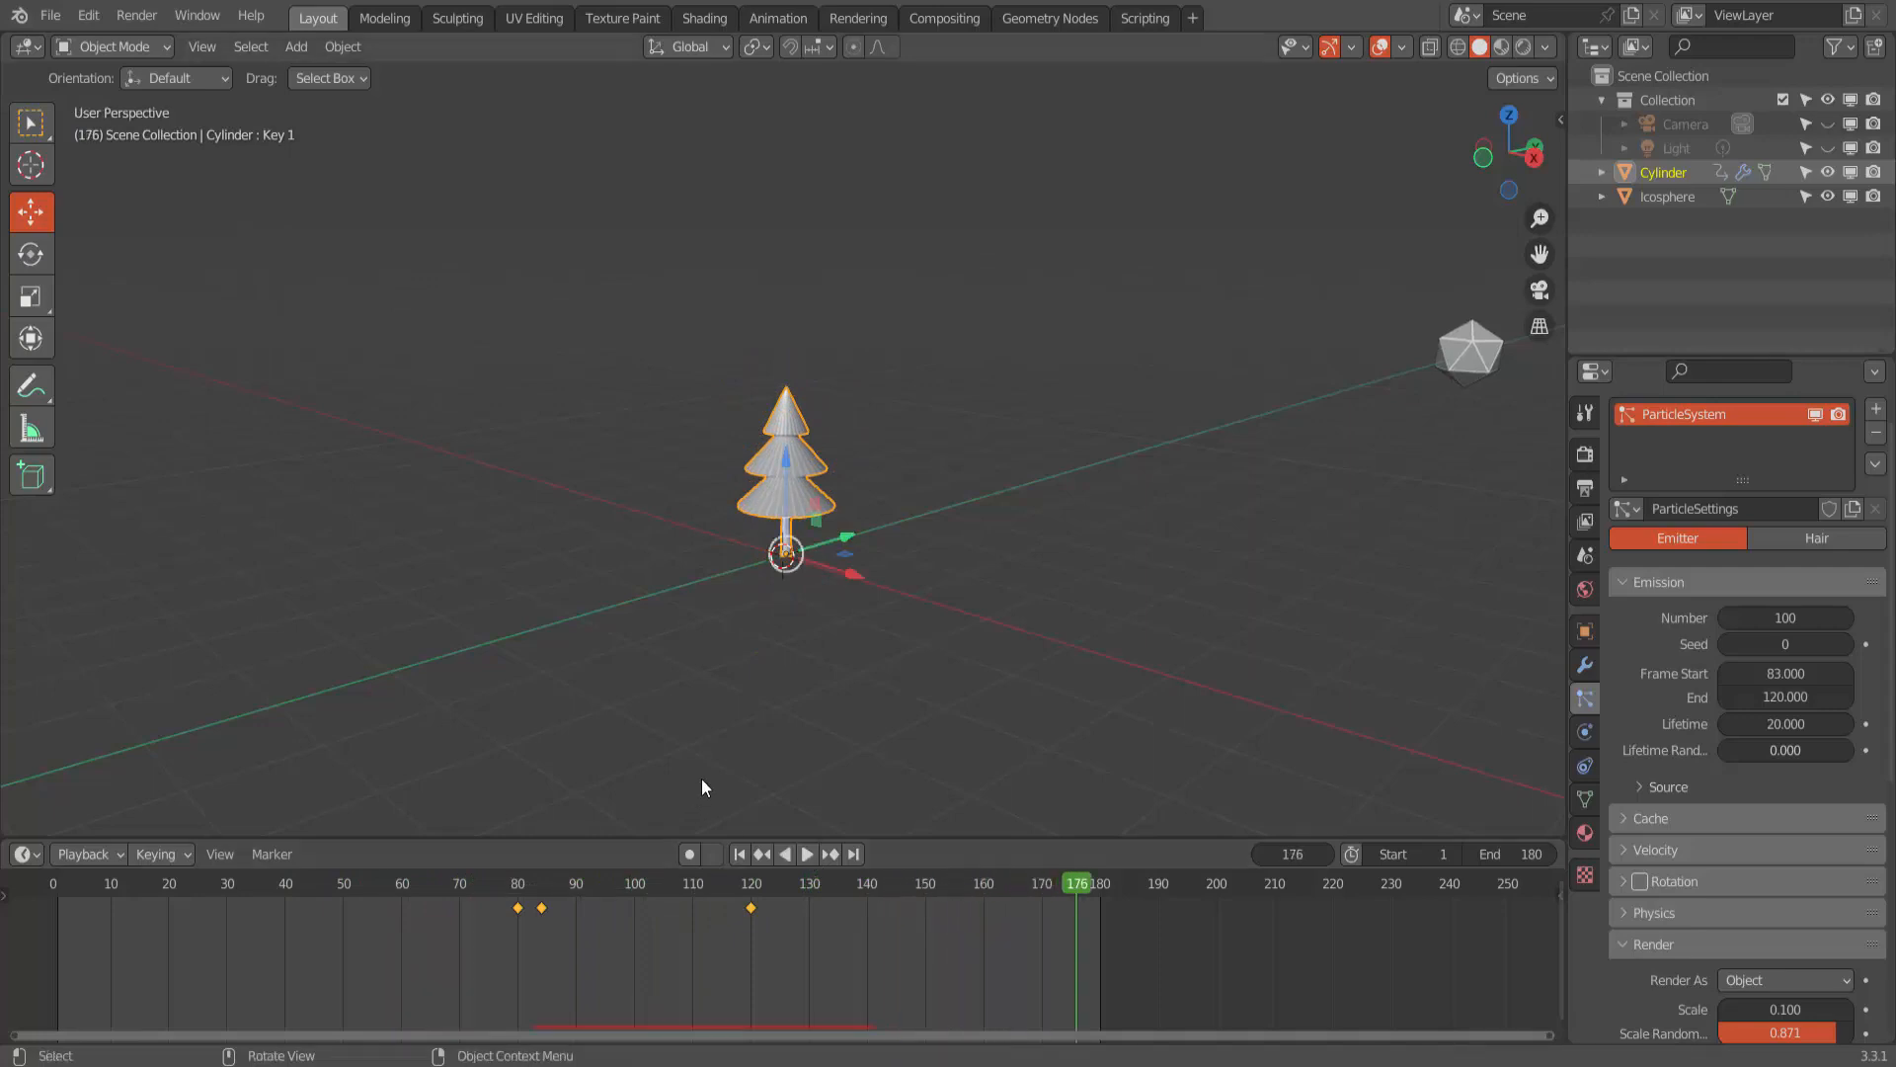
middle_click_drag(881, 636, 918, 652)
scroll(821, 786, "up", 3)
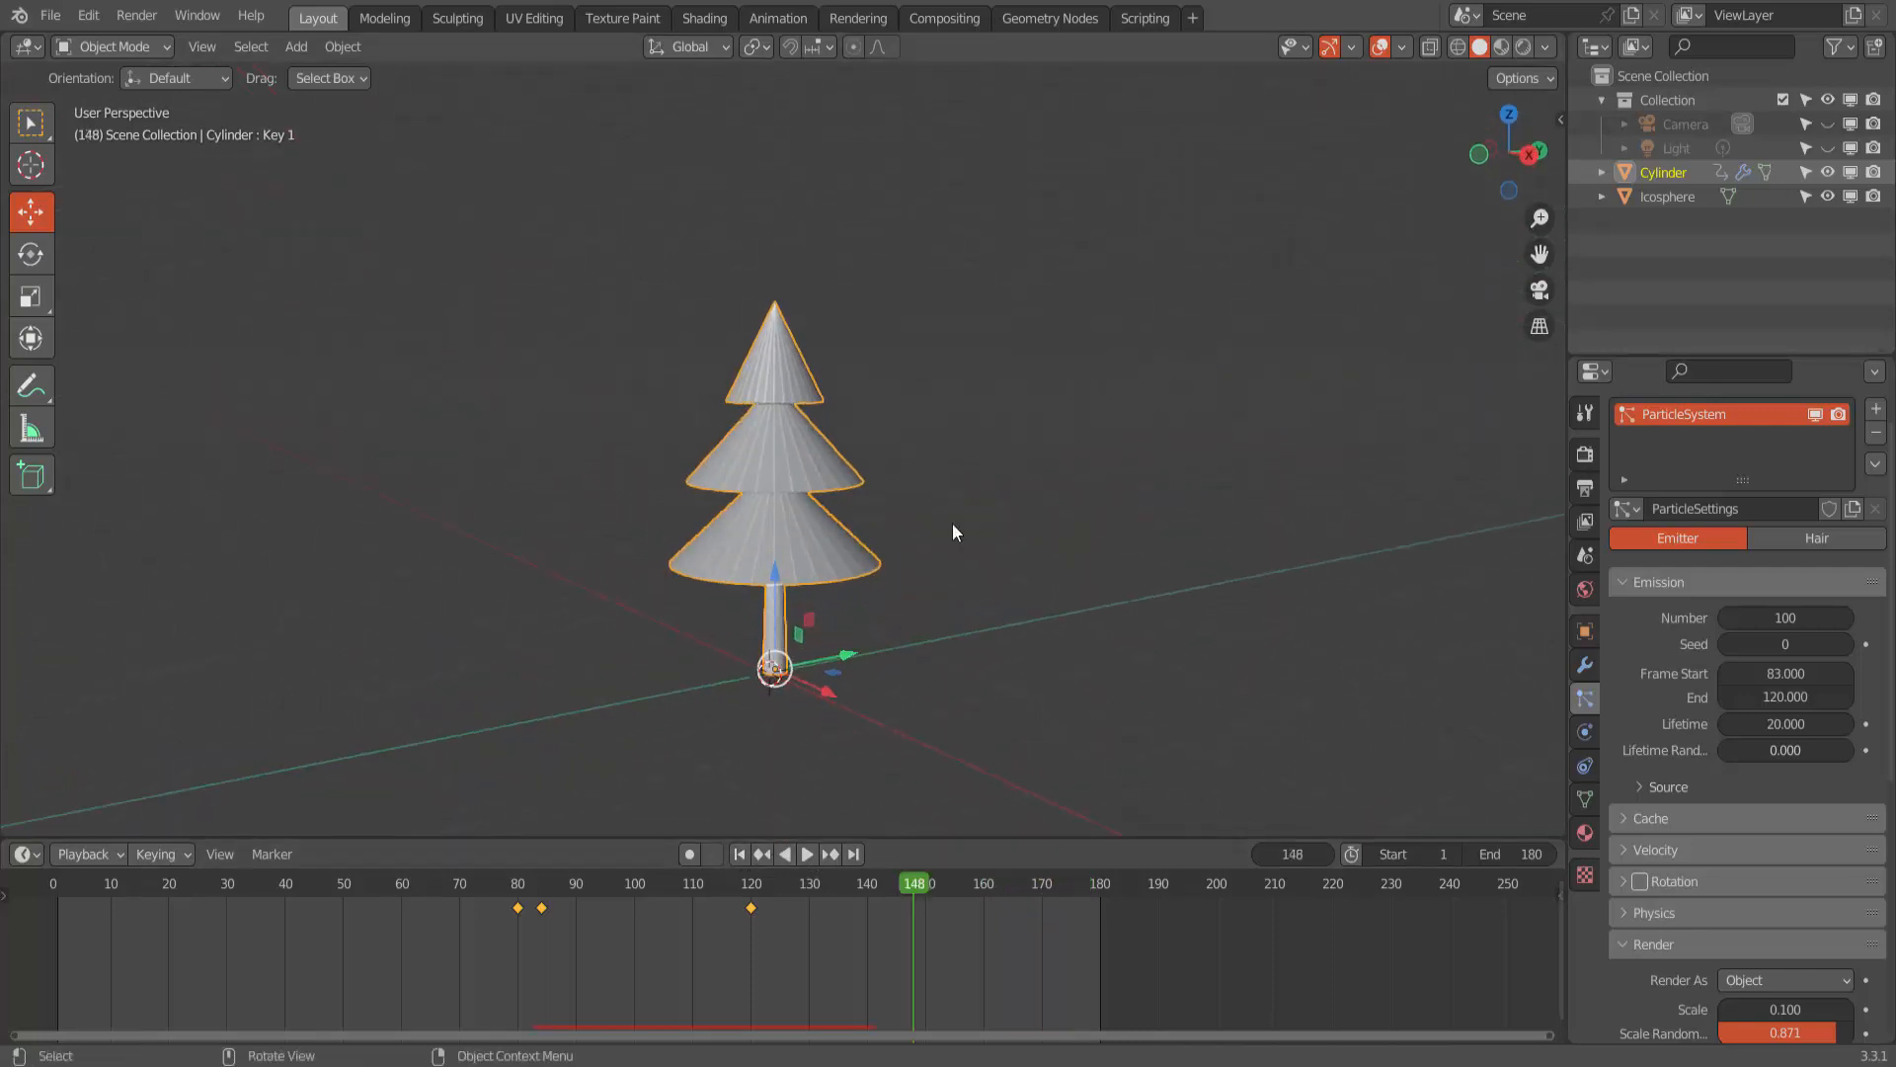
scroll(963, 531, "down", 1)
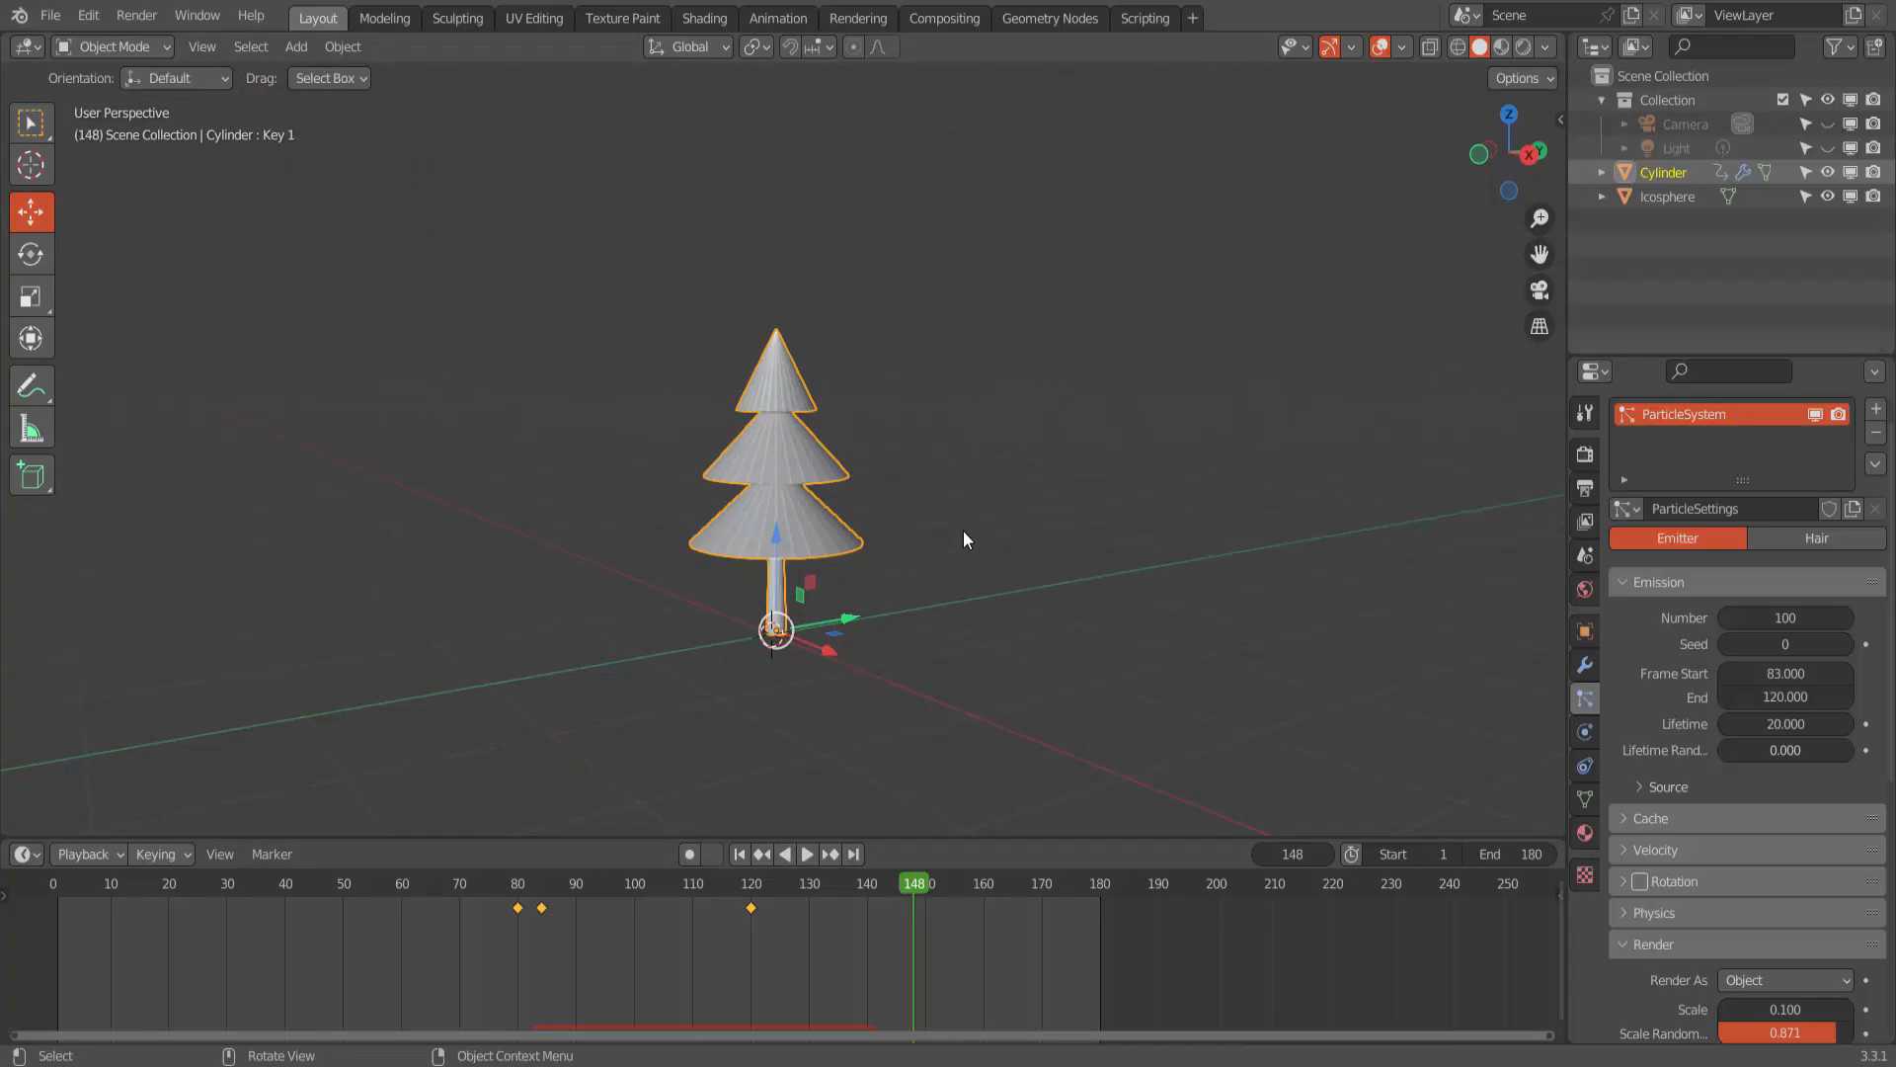